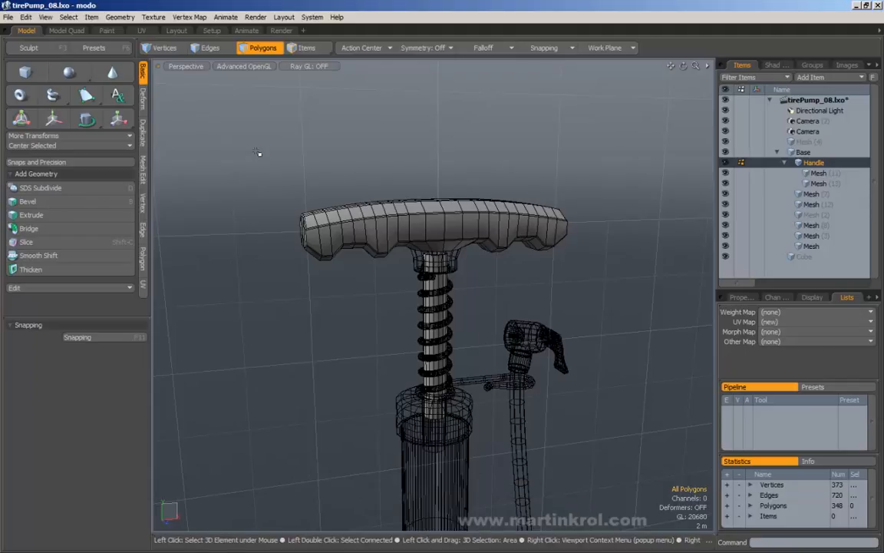
Step: Marquee-select the visible polygons wrapping the handle's left end
left_click_drag(247, 146, 284, 162)
left_click_drag(200, 116, 301, 278)
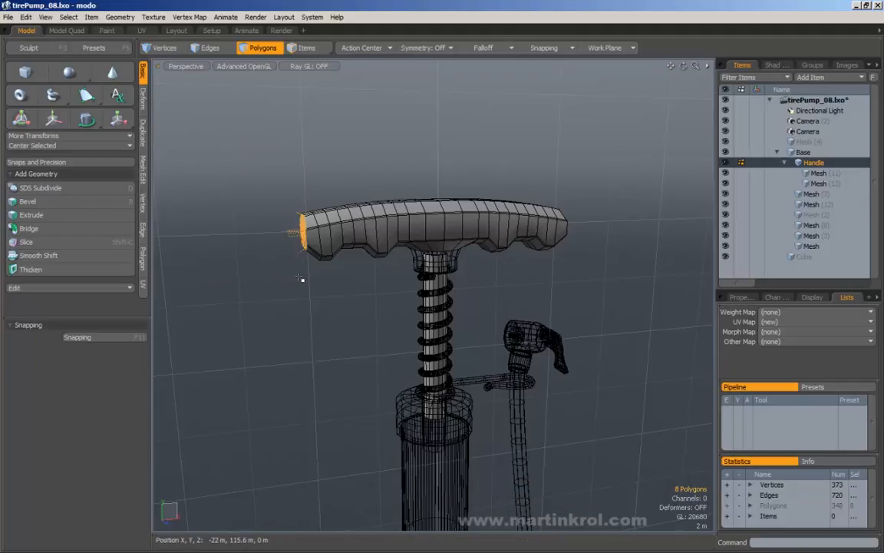
right_click_drag(246, 145, 341, 284)
right_click_drag(235, 179, 351, 294)
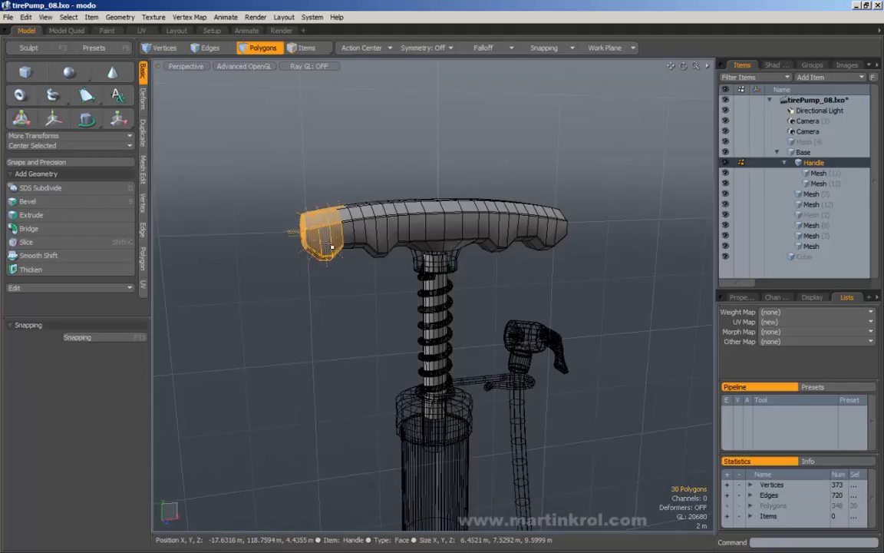
mouse_move(332, 246)
left_mouse_down("alt")
mouse_move(350, 261)
mouse_move(334, 265)
left_mouse_up("alt")
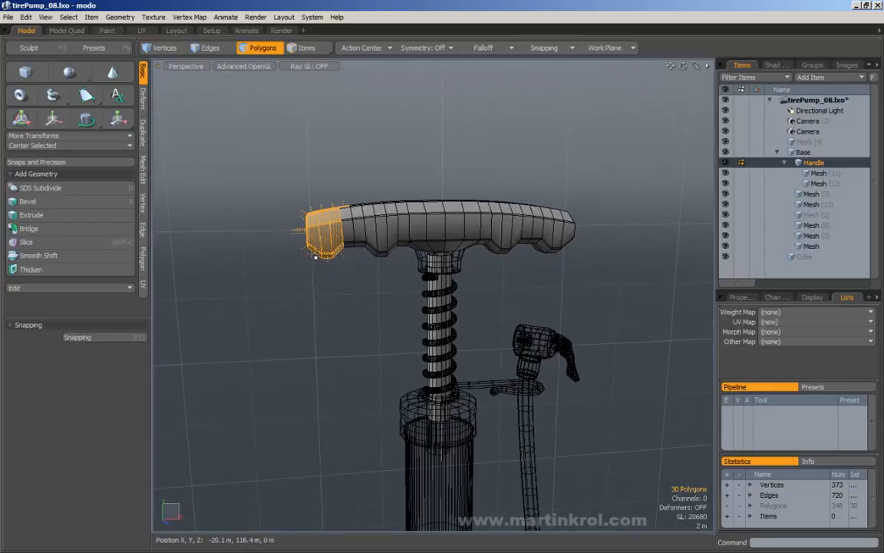
mouse_move(314, 256)
left_mouse_down("alt")
mouse_move(345, 244)
mouse_move(313, 256)
left_mouse_up("alt")
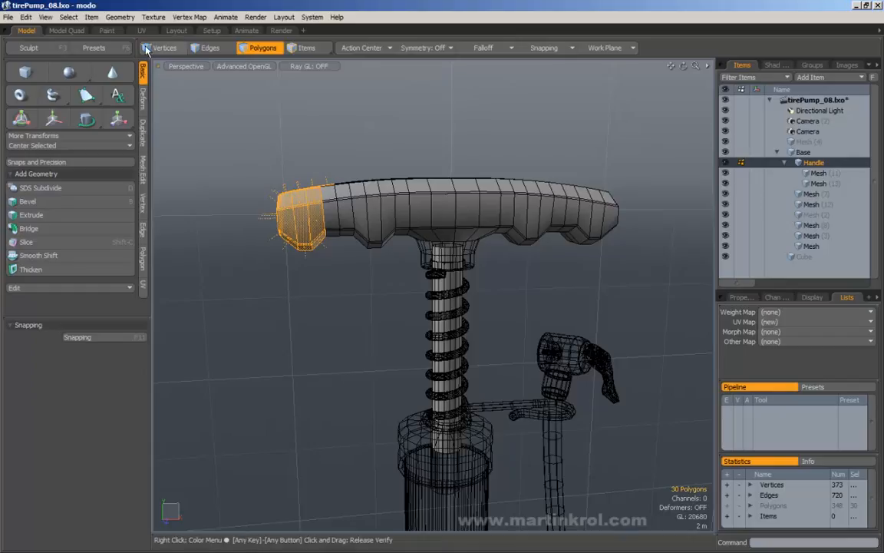
Step: Select through to the hidden back faces, reaching 54 polygons at the handle end
right_click_drag(223, 125, 333, 287)
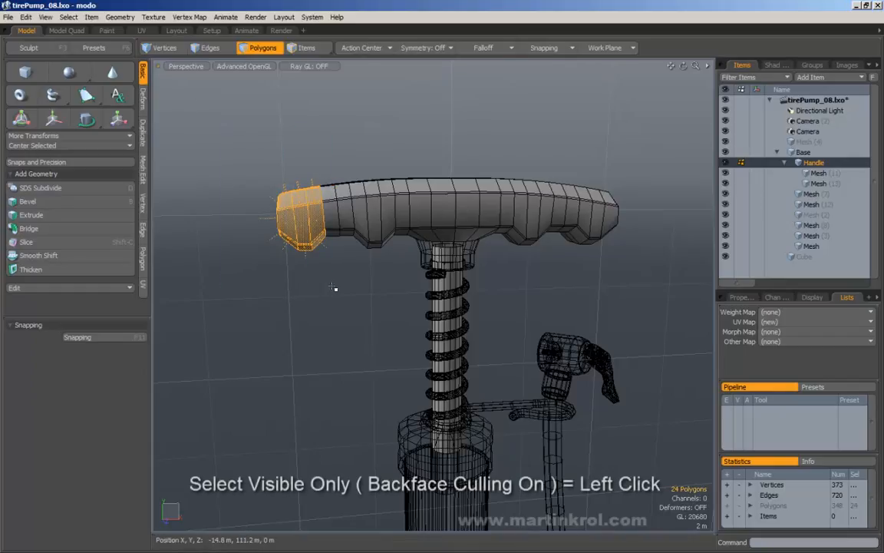
right_click_drag(249, 154, 336, 253)
right_click_drag(219, 119, 336, 284)
left_click_drag(286, 256, 256, 177, "alt")
middle_click_drag(248, 175, 332, 271)
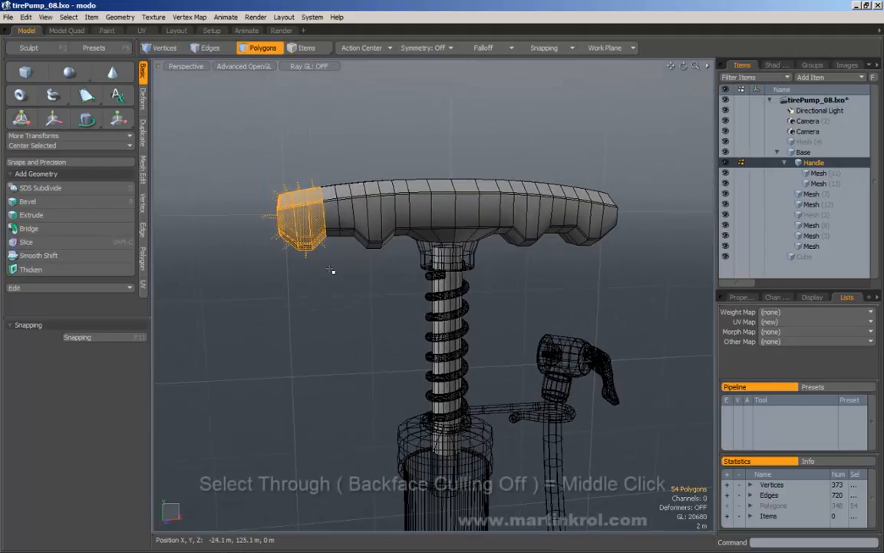
left_click_drag(333, 271, 276, 238, "alt")
Step: Marquee the handle's left end in Vertices mode, then again in Edges mode
left_click(159, 49)
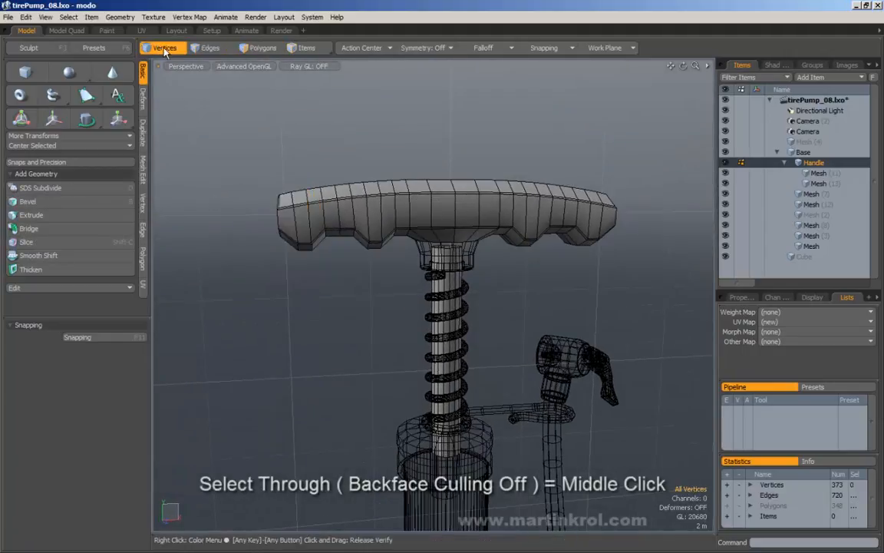
middle_click_drag(251, 166, 301, 251)
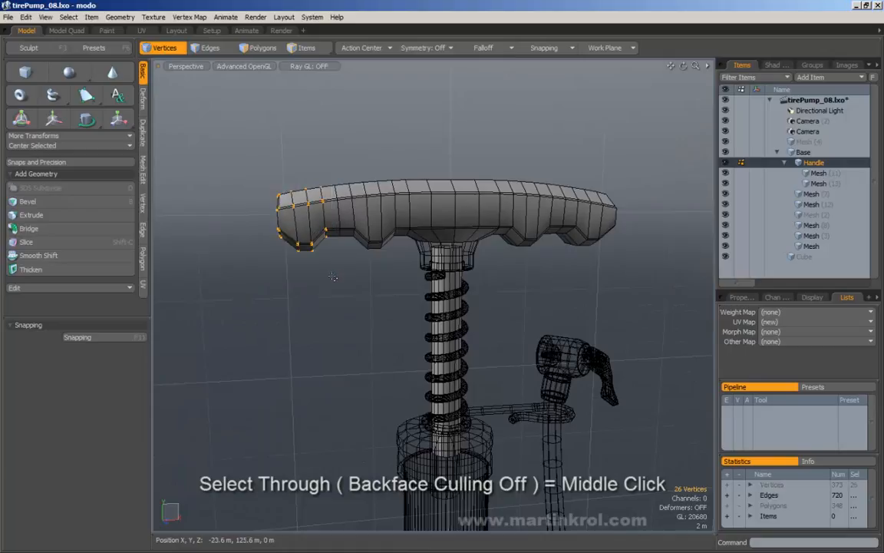
mouse_move(241, 260)
left_mouse_down("alt")
mouse_move(185, 231)
mouse_move(379, 266)
mouse_move(253, 258)
left_mouse_up("alt")
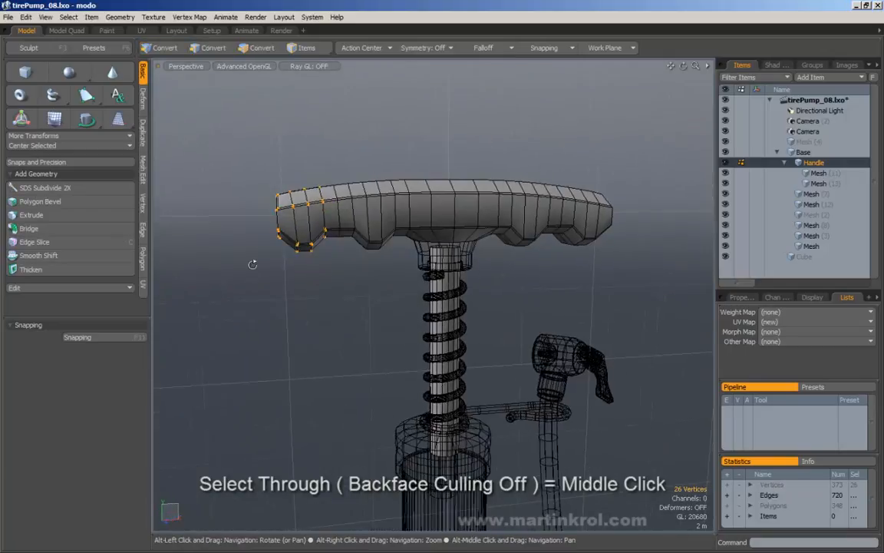
left_click(205, 48)
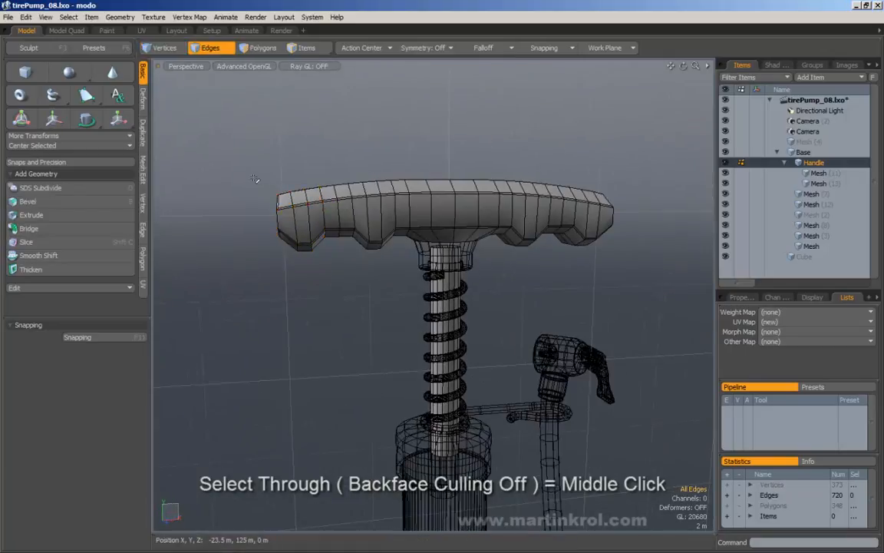
middle_click_drag(222, 131, 305, 256)
left_click_drag(296, 257, 241, 245, "alt")
middle_click_drag(274, 119, 304, 140)
Step: Marquee the handle-end polygons in Polygons mode, then clear the selection
left_click(257, 48)
middle_click_drag(222, 152, 311, 253)
mouse_move(296, 259)
left_mouse_down("alt")
mouse_move(364, 274)
mouse_move(459, 277)
mouse_move(283, 261)
left_mouse_up("alt")
left_click(307, 140)
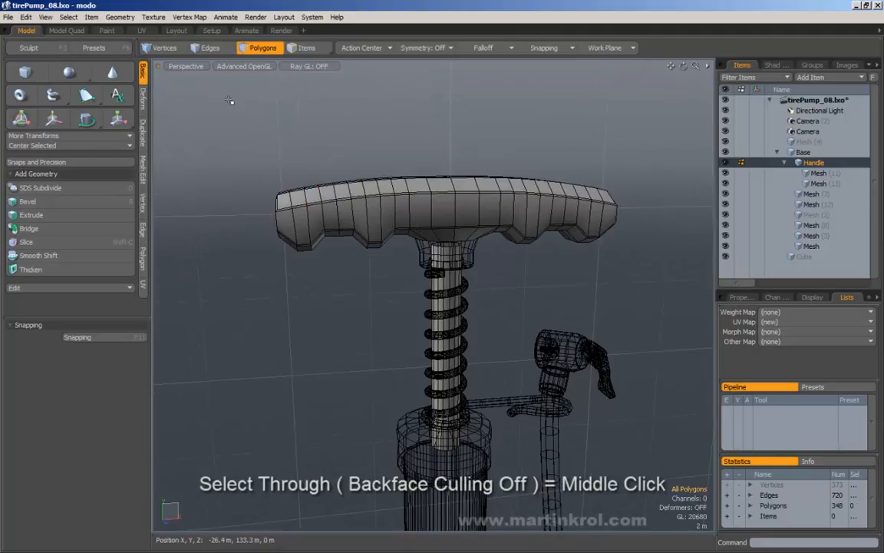
Step: In Vertices mode, select through to all 64 front and back vertices at the handle end
left_click(164, 50)
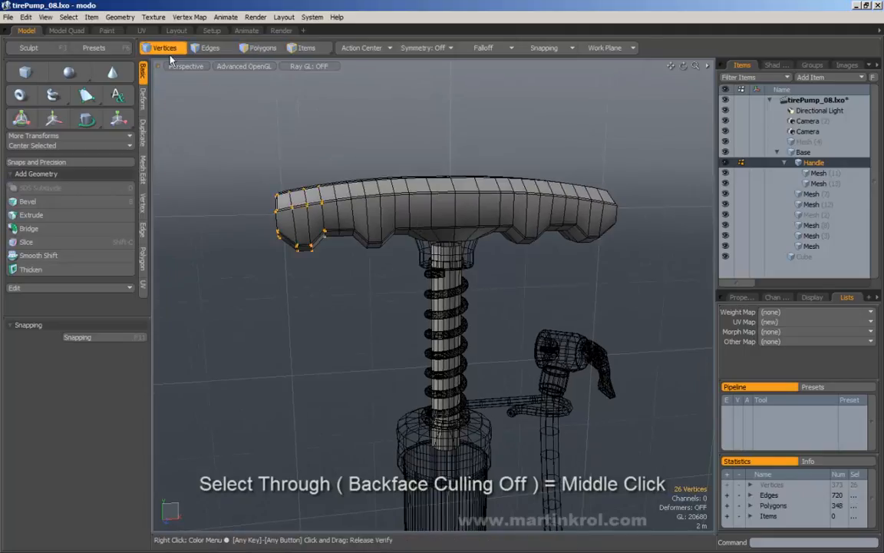
left_click(247, 49)
left_click(207, 48)
left_click(157, 50)
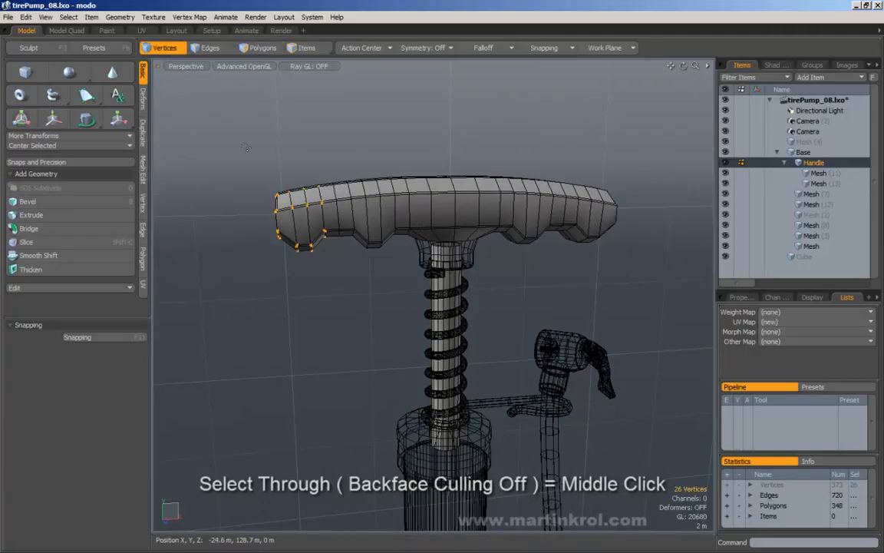
middle_click_drag(234, 139, 310, 305)
middle_click_drag(222, 152, 330, 267)
middle_click_drag(215, 141, 302, 244)
left_click_drag(325, 236, 273, 232, "alt")
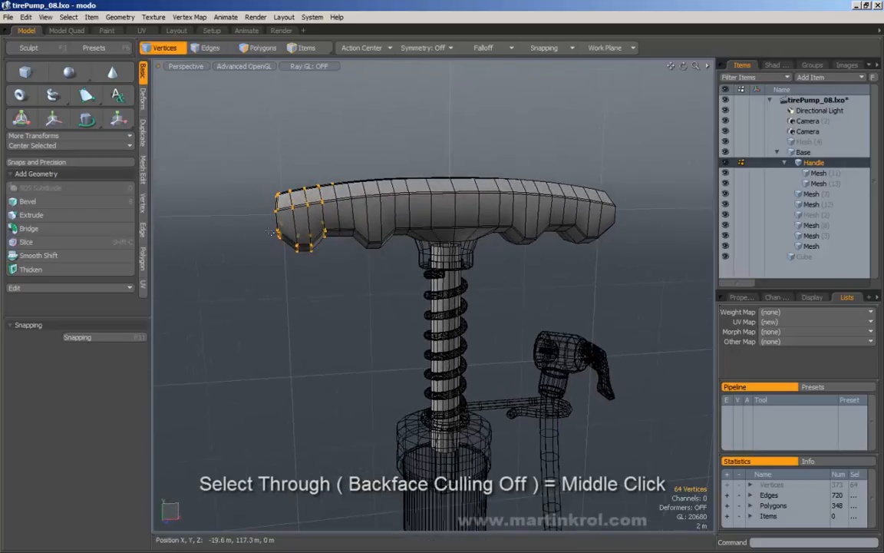
Step: Marquee-select the edges at the handle's left end in Edges mode
left_click(218, 48)
middle_click_drag(251, 156, 336, 279)
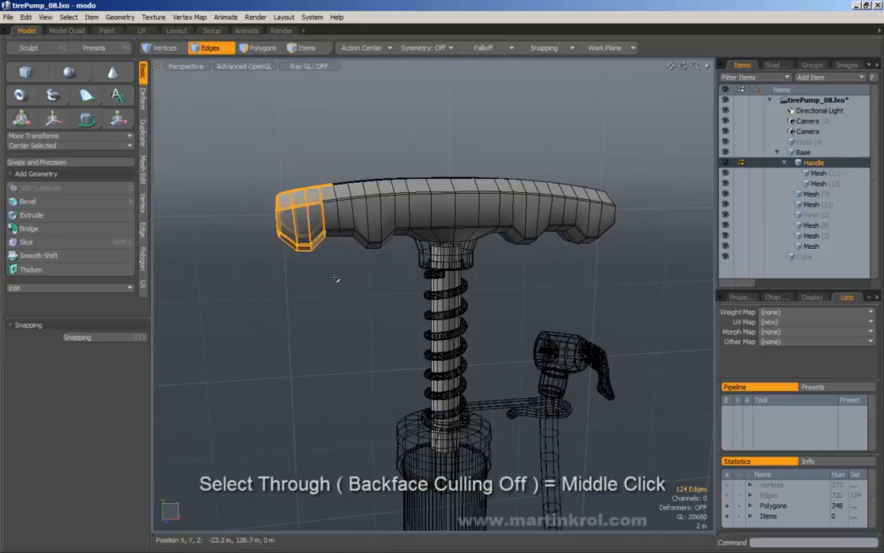
middle_click_drag(229, 142, 332, 267, "shift")
mouse_move(333, 267)
left_mouse_down("alt")
mouse_move(332, 259)
mouse_move(533, 287)
mouse_move(340, 274)
left_mouse_up("alt")
Step: Select through the handle-end polygons in Polygons mode, then clear the selection
left_click(263, 49)
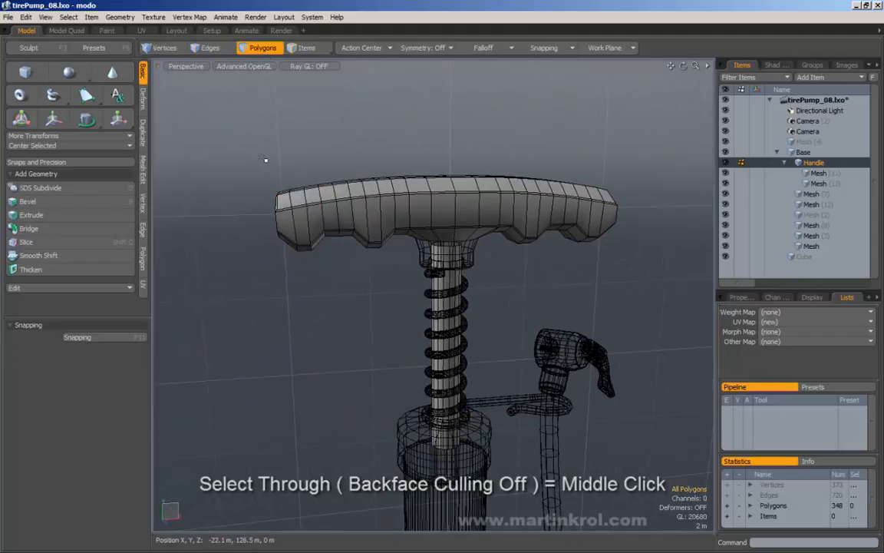
middle_click_drag(237, 138, 335, 280)
left_click_drag(336, 280, 302, 269, "alt")
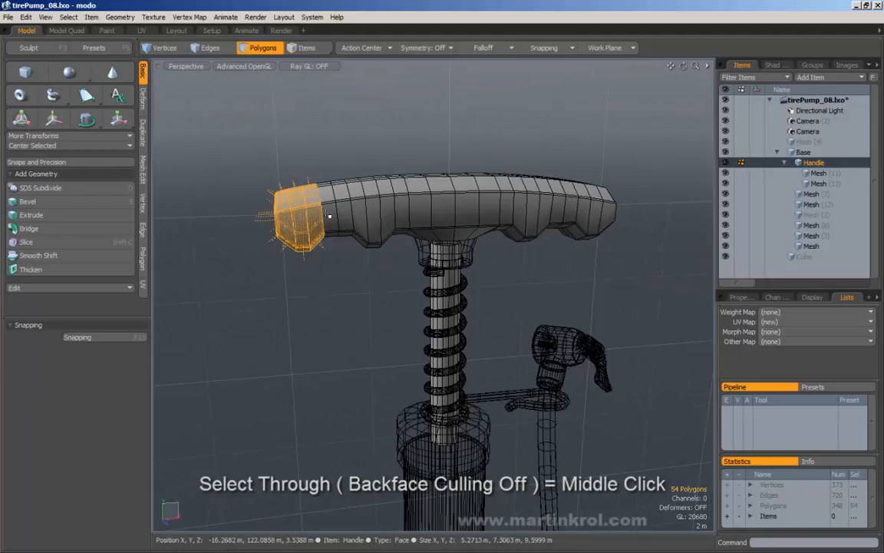
left_click_drag(276, 132, 306, 231, "alt")
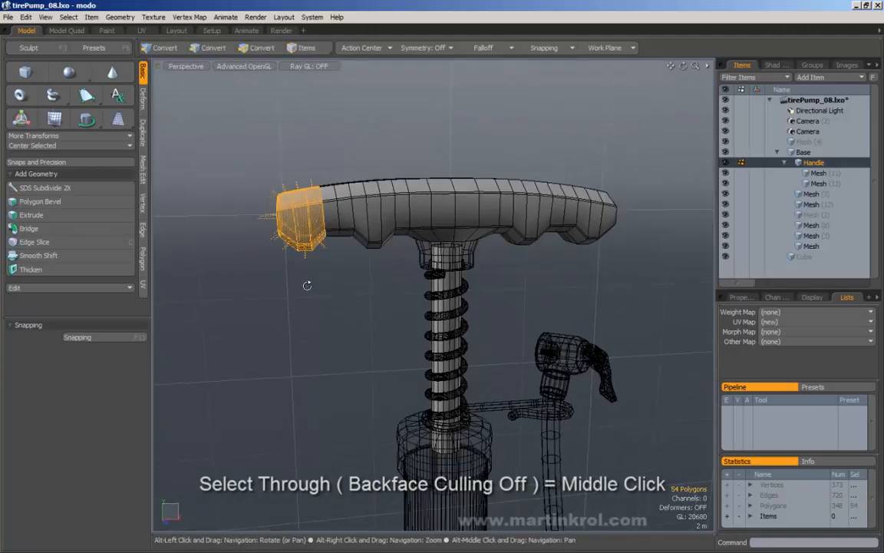
left_click(299, 80)
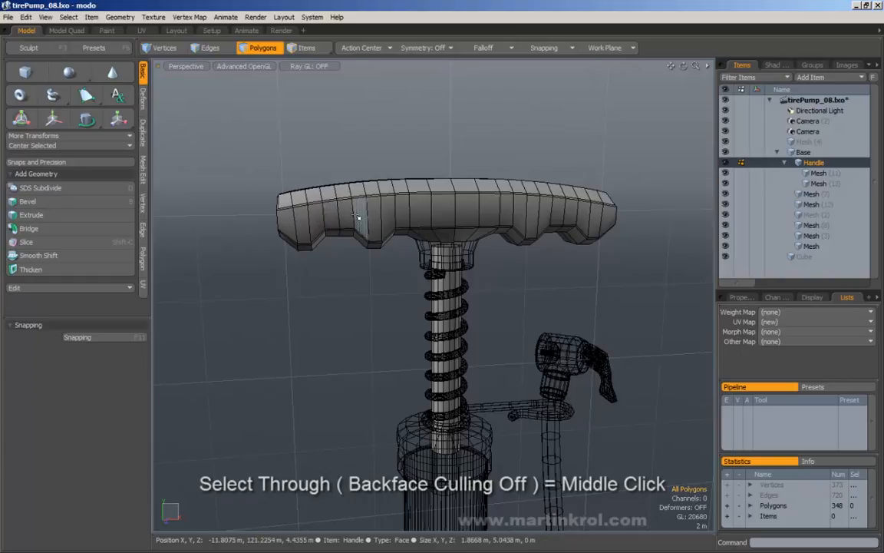
mouse_move(328, 223)
left_mouse_down("alt")
mouse_move(339, 224)
mouse_move(316, 221)
left_mouse_up("alt")
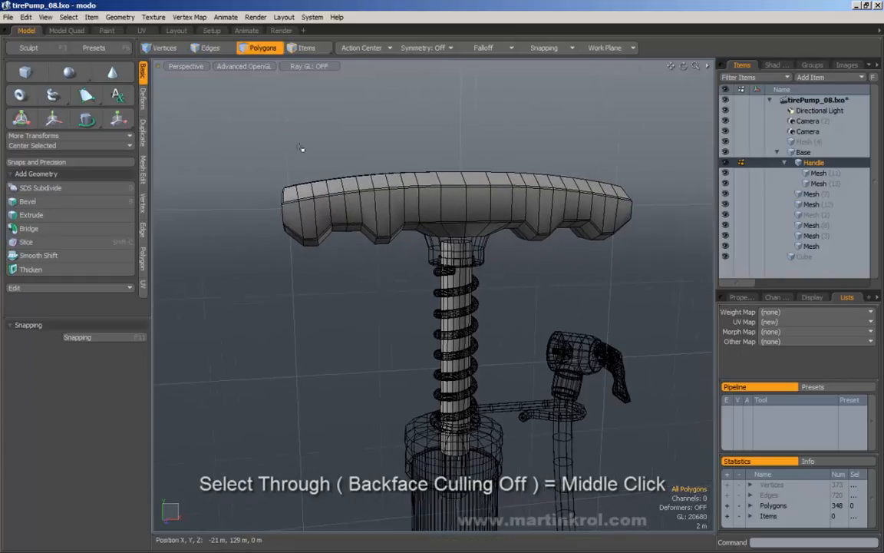
Step: In Vertices mode, marquee the handle's left end visibly and with select-through, leaving nothing selected
left_click(171, 51)
middle_click_drag(235, 146, 320, 251)
middle_click_drag(237, 135, 334, 268)
middle_click_drag(243, 150, 336, 260)
middle_click_drag(233, 128, 345, 289)
middle_click_drag(232, 141, 328, 272)
middle_click_drag(239, 133, 328, 270)
middle_click_drag(239, 138, 364, 277)
middle_click_drag(261, 148, 333, 264)
middle_click_drag(240, 156, 366, 299)
middle_click_drag(194, 192, 204, 207)
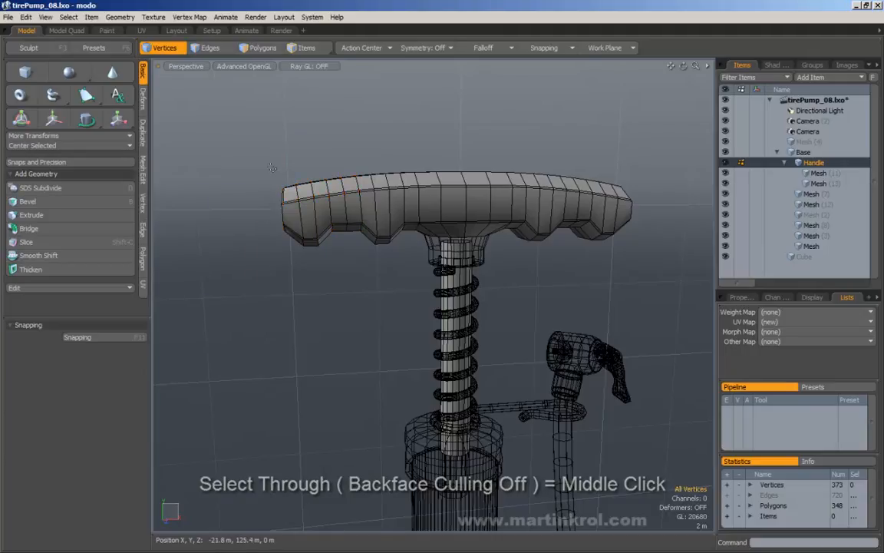
Step: In Items mode, frame the whole pump and pick the body, hose, valve head and lever in turn
left_click(305, 48)
left_click_drag(424, 209, 315, 201, "ctrl+alt")
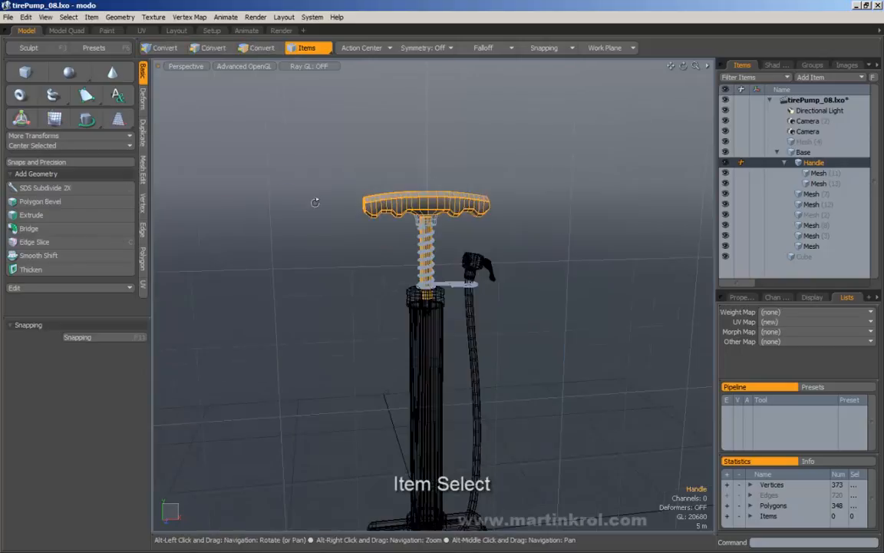
left_click_drag(403, 234, 338, 175, "alt+shift")
left_click(467, 176)
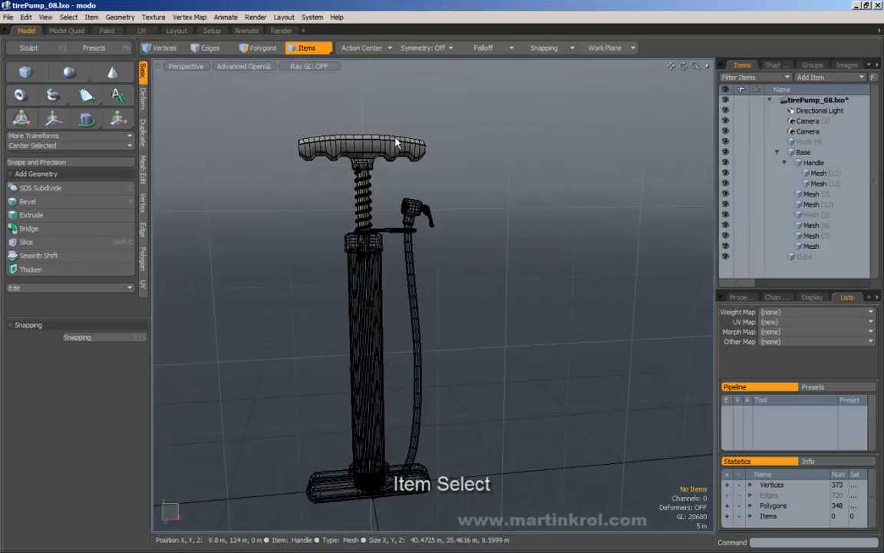
left_click(379, 274)
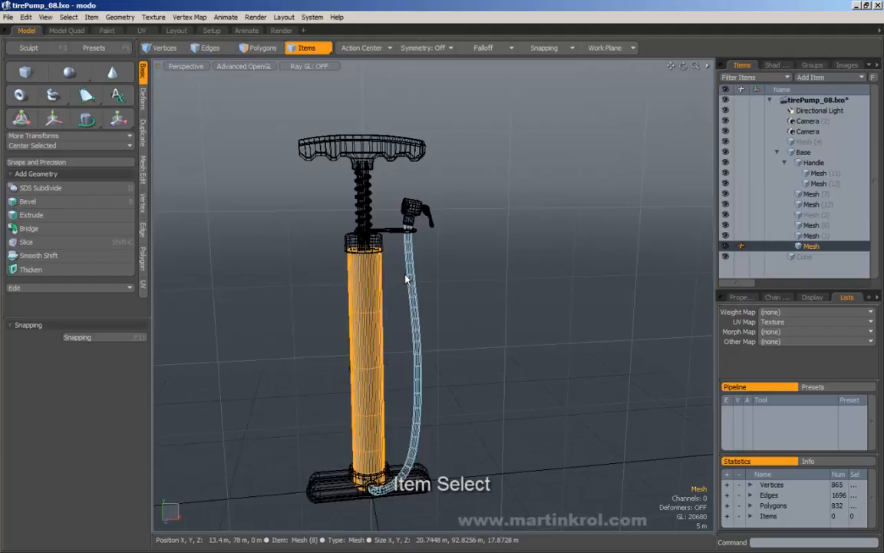
left_click(408, 275)
left_click(409, 211)
left_click(430, 219)
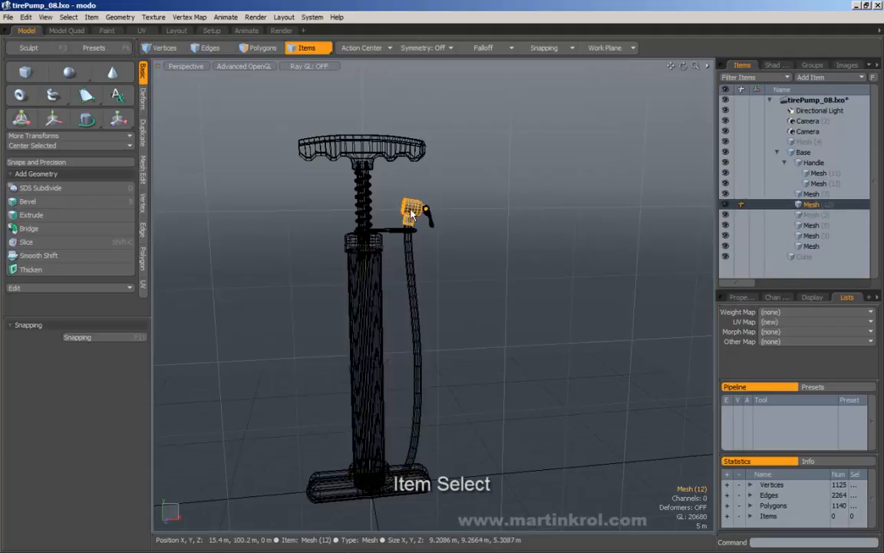
Step: Pick the spring and pump tube, select the Base item, and return to Polygons mode
left_click(365, 203)
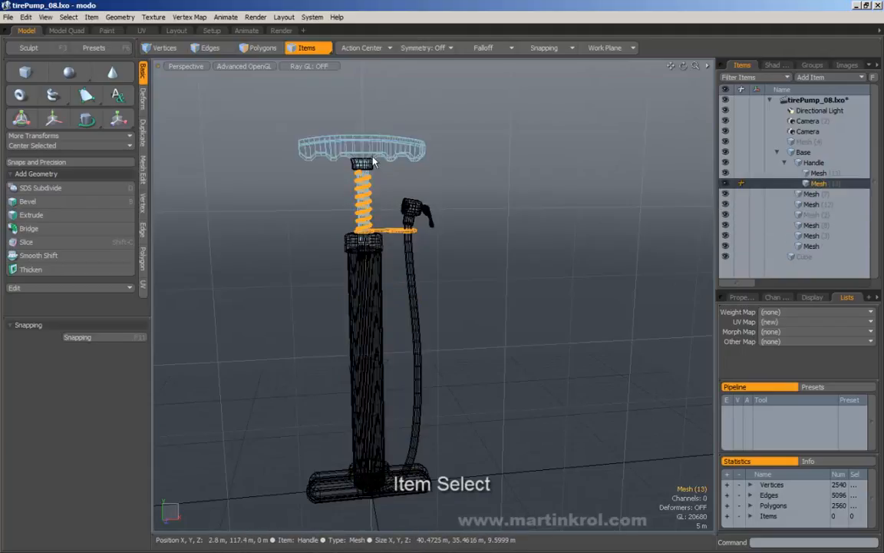
left_click(366, 203)
left_click(357, 299)
left_click(357, 300)
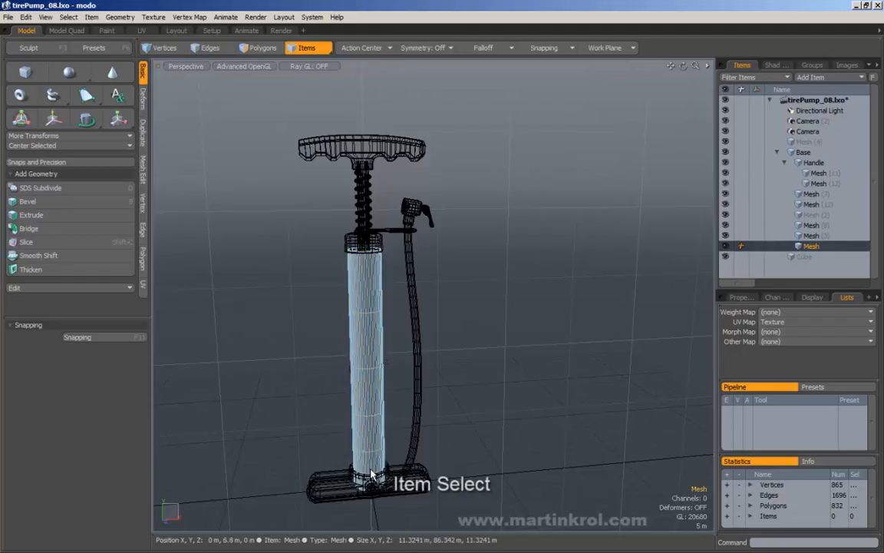
left_click(338, 490)
middle_click_drag(463, 274, 474, 314, "alt")
right_click_drag(474, 314, 456, 243, "alt")
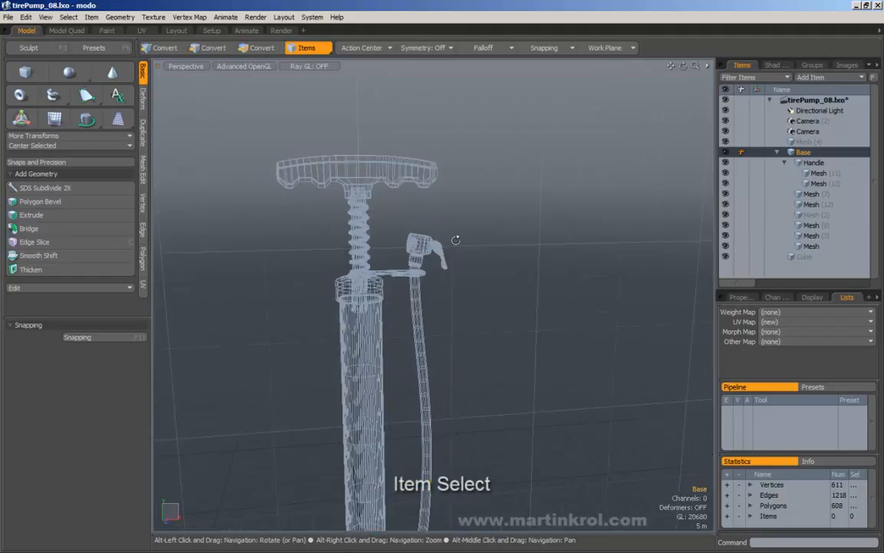
left_click(262, 48)
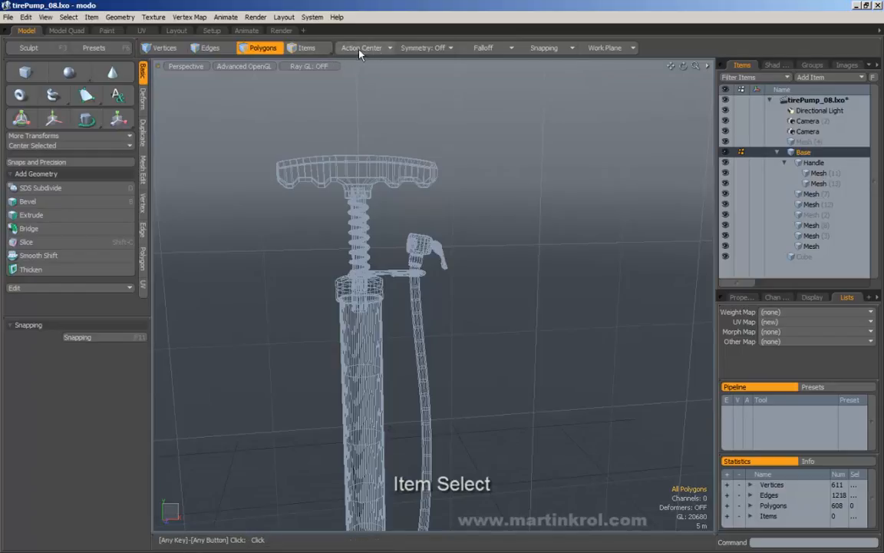
Step: Set the Items mode popup back to plain Items selection and deselect the Base group
right_click(306, 48)
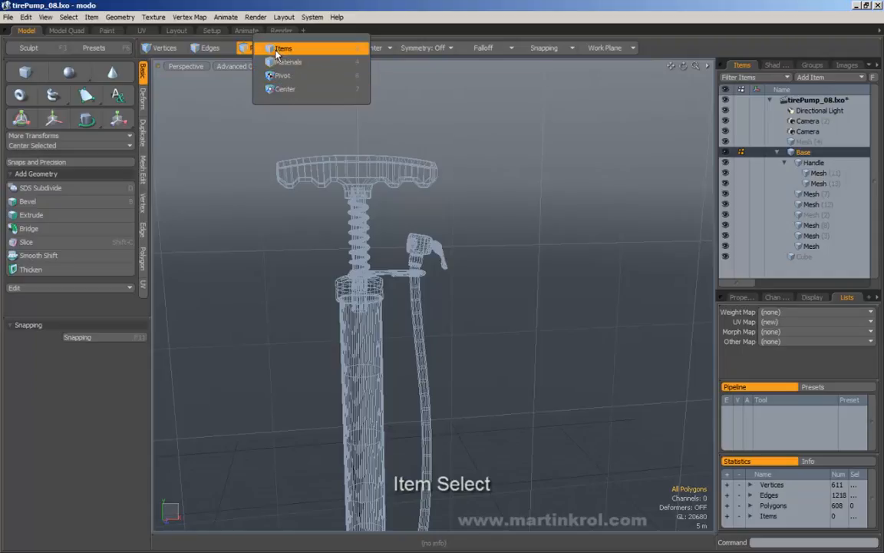
left_click(299, 49)
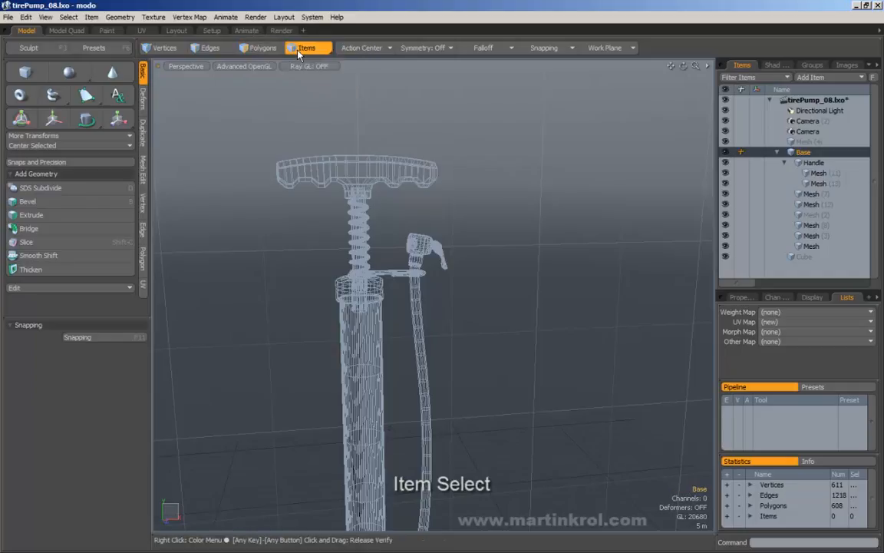
left_click(309, 46)
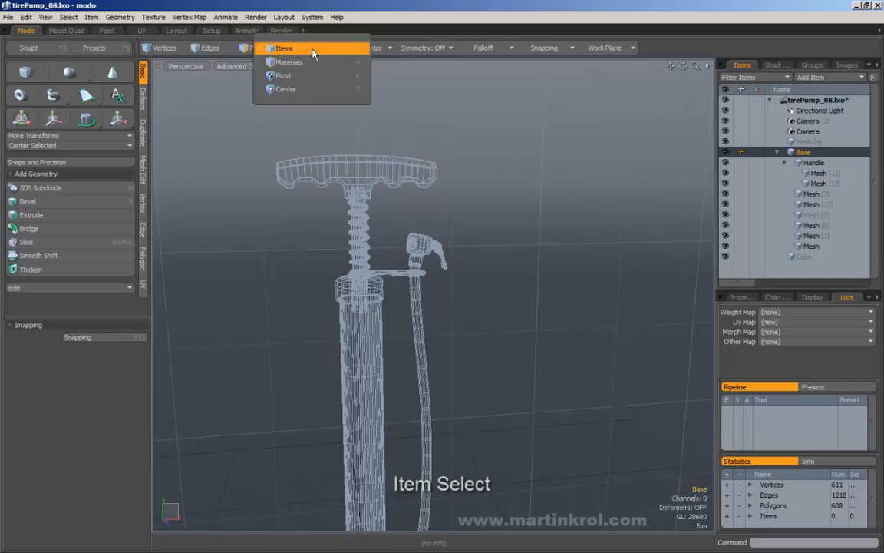
left_click(312, 49)
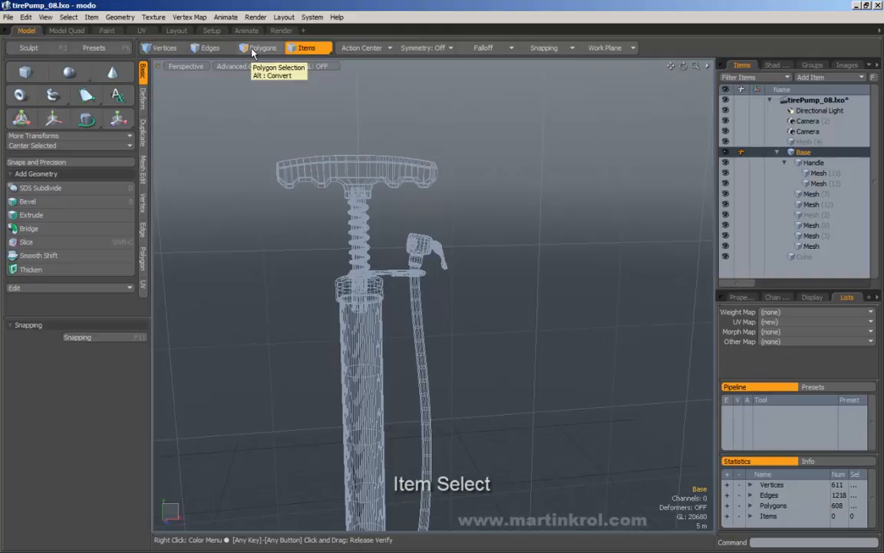
left_click(310, 52)
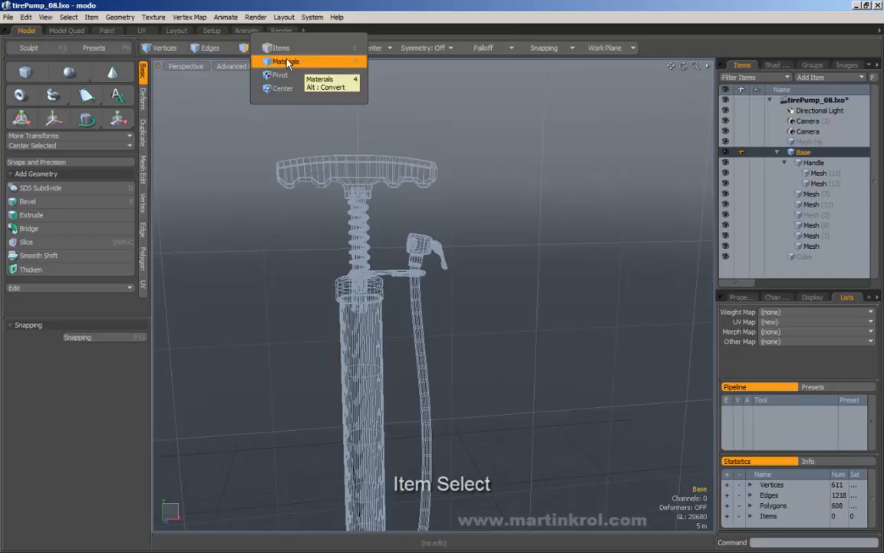
left_click(303, 50)
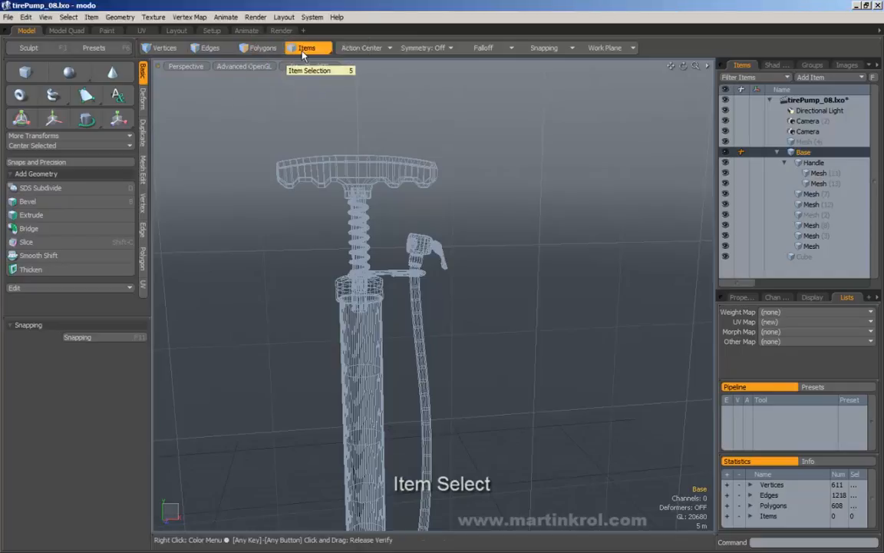
left_click(265, 117)
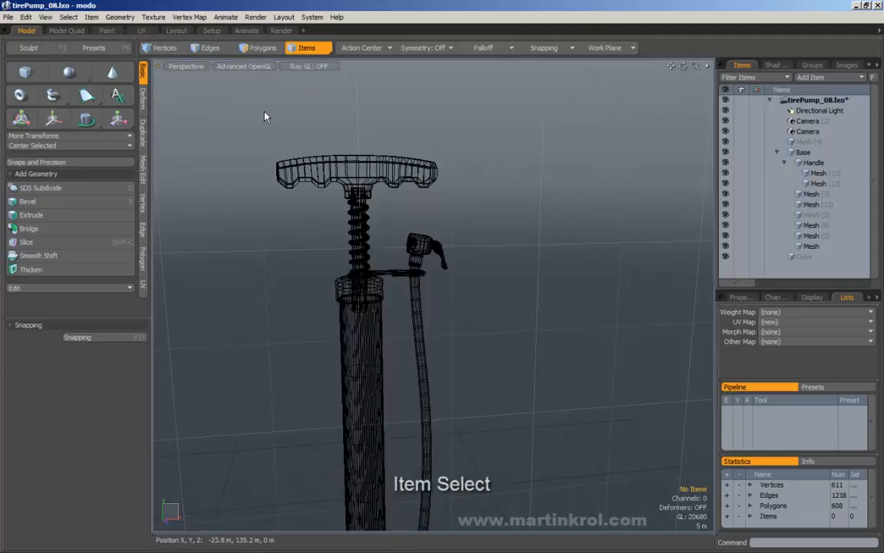
Step: Make the Handle mesh active, frame it, and select one grip polygon in Polygons mode
key("1")
left_click_drag(297, 146, 440, 323, "alt+shift")
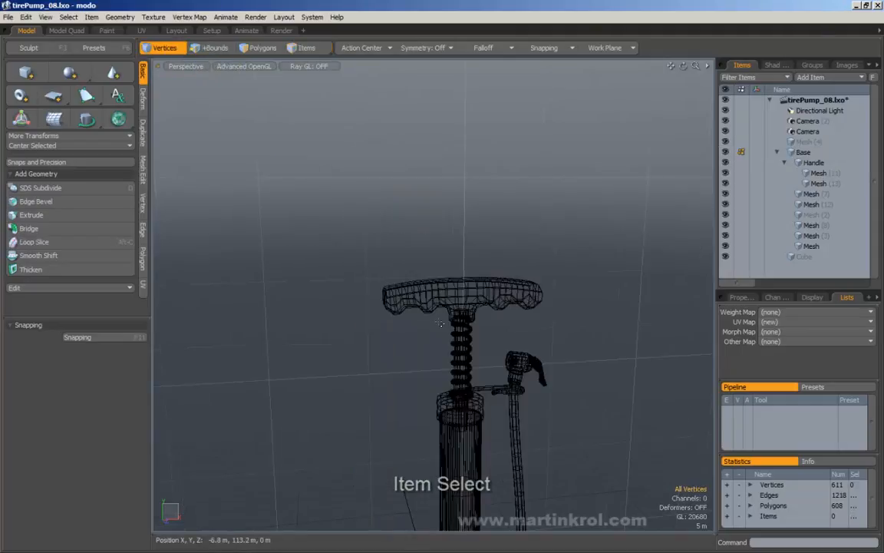
double_click(411, 290)
left_click_drag(411, 290, 380, 251, "alt+shift")
left_click(372, 236)
scroll(364, 267, "up", 3, "alt")
left_click_drag(307, 206, 298, 173, "alt+shift")
scroll(306, 150, "up", 1, "alt")
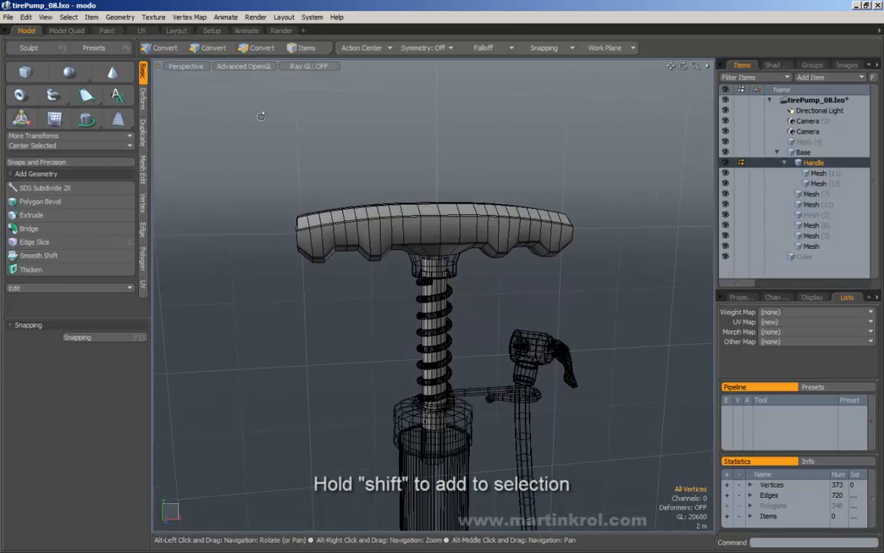
left_click_drag(261, 116, 232, 100, "alt+shift")
left_click(257, 48)
left_click(306, 200)
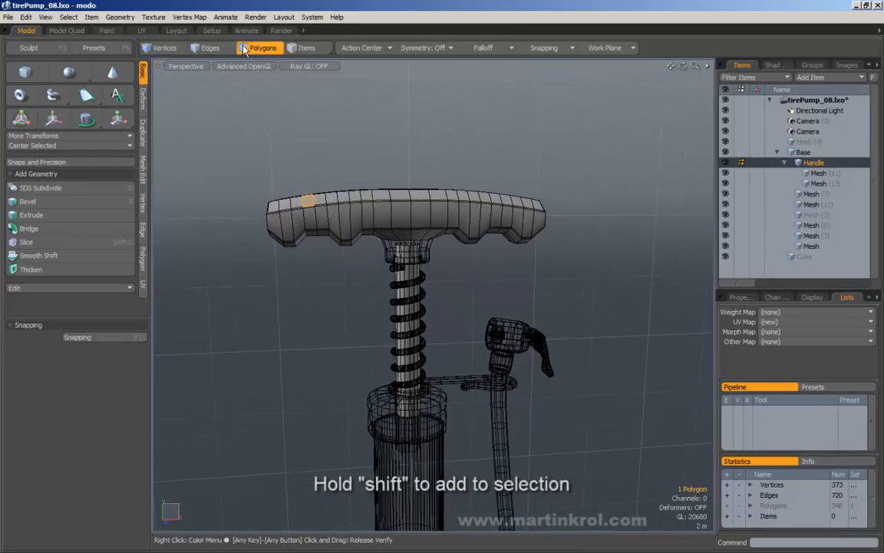
Step: Shift-drag to add the left-end polygons, then extend the selection along the whole handle
left_click_drag(294, 192, 295, 184, "alt+shift")
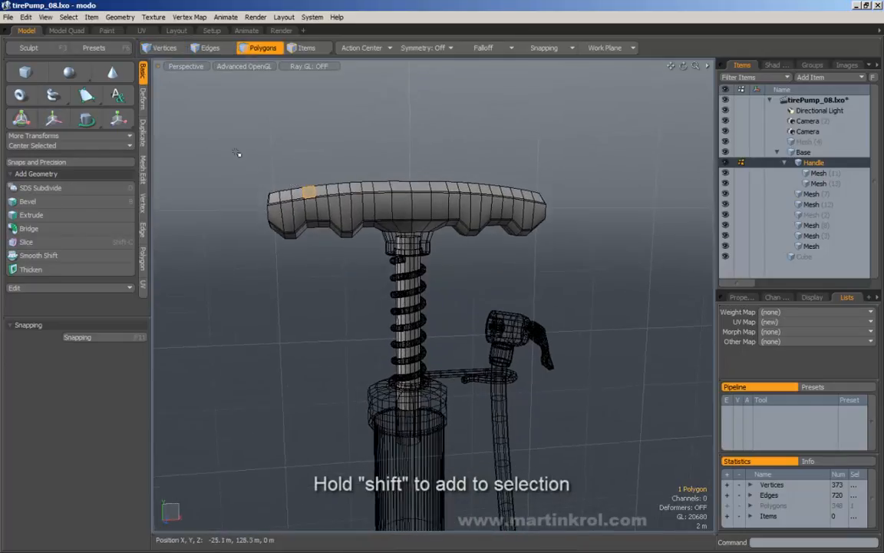
right_click_drag(236, 152, 317, 269, "shift")
right_click_drag(241, 158, 344, 283, "shift")
right_click_drag(229, 145, 273, 196, "shift")
left_click_drag(273, 197, 304, 241, "alt")
mouse_move(294, 201)
left_mouse_down("alt")
mouse_move(310, 202)
mouse_move(260, 194)
mouse_move(272, 186)
left_mouse_up("alt")
right_click_drag(258, 151, 345, 254, "shift")
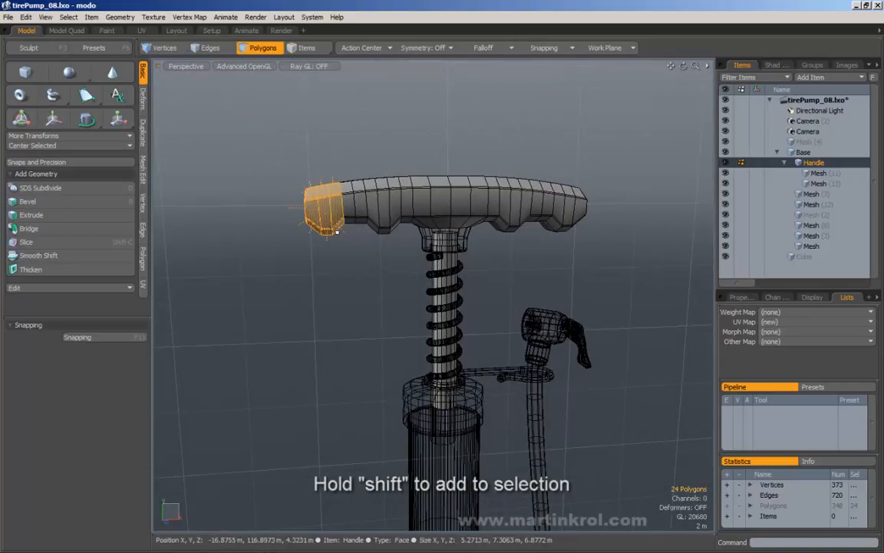
right_click_drag(336, 160, 476, 235, "shift")
right_click_drag(399, 186, 510, 232, "shift")
mouse_move(372, 197)
left_mouse_down("alt")
mouse_move(573, 245)
mouse_move(371, 212)
left_mouse_up("alt")
right_click_drag(349, 130, 453, 184, "shift")
right_click_drag(431, 147, 528, 208, "shift")
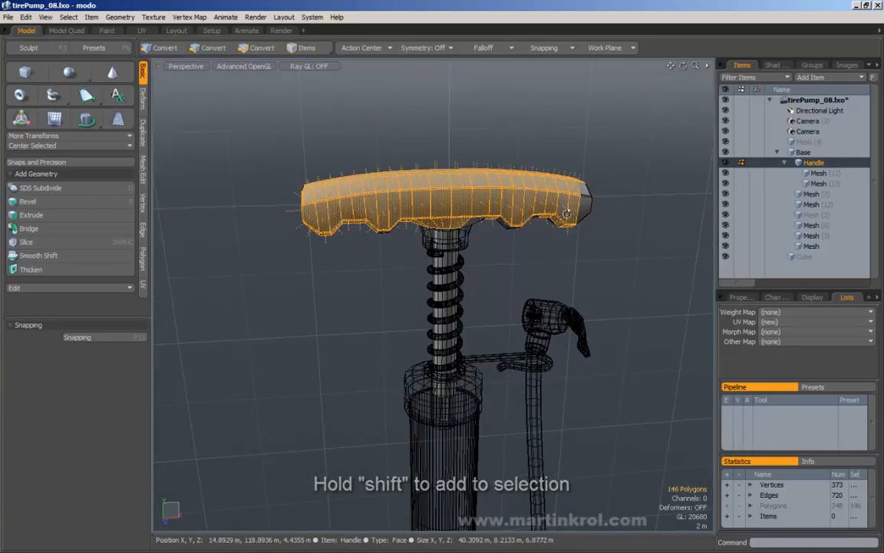
left_click_drag(528, 208, 504, 207, "alt")
Step: Ctrl-drag to remove the right-end, top-row and lower handle polygons from the selection
right_click_drag(542, 161, 474, 252, "ctrl")
right_click_drag(502, 159, 341, 182, "ctrl")
right_click_drag(429, 164, 318, 184, "ctrl")
right_click_drag(336, 164, 294, 184, "ctrl")
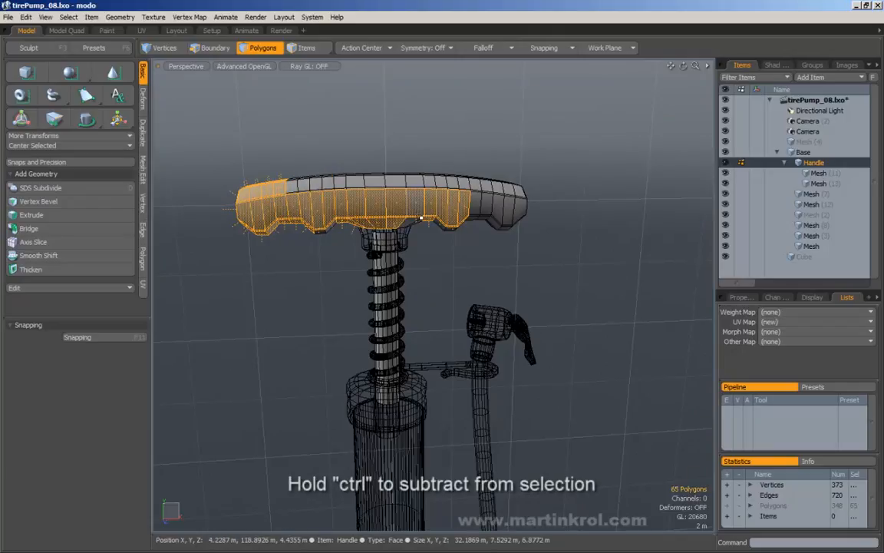
right_click_drag(495, 171, 419, 251, "ctrl")
right_click_drag(466, 169, 389, 241, "ctrl")
right_click_drag(426, 175, 343, 237, "ctrl")
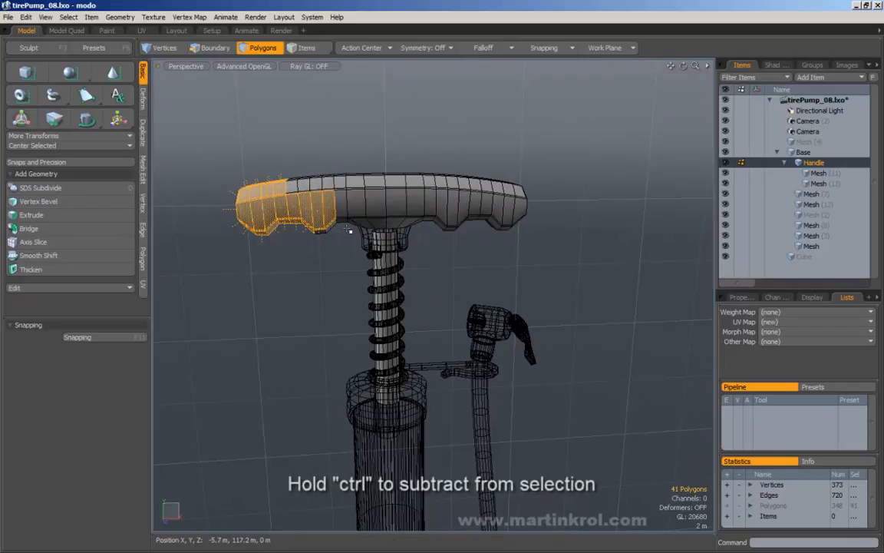
right_click_drag(369, 176, 320, 257, "ctrl")
left_click_drag(321, 260, 412, 268, "alt")
Step: Add the left-end polygons back, extend rightward, then clear the polygon selection
right_click_drag(318, 155, 434, 250, "shift")
left_click_drag(438, 251, 392, 250, "alt")
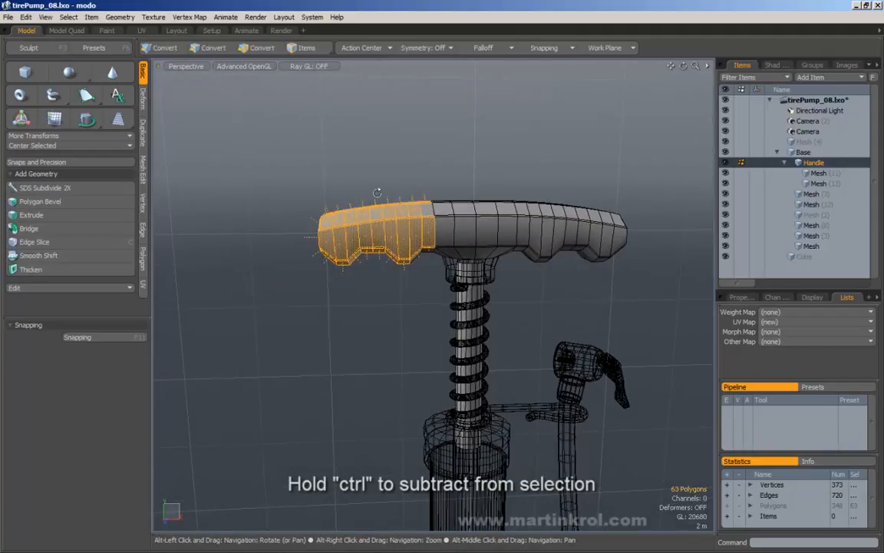
left_click_drag(384, 265, 327, 171, "alt")
left_click(427, 174)
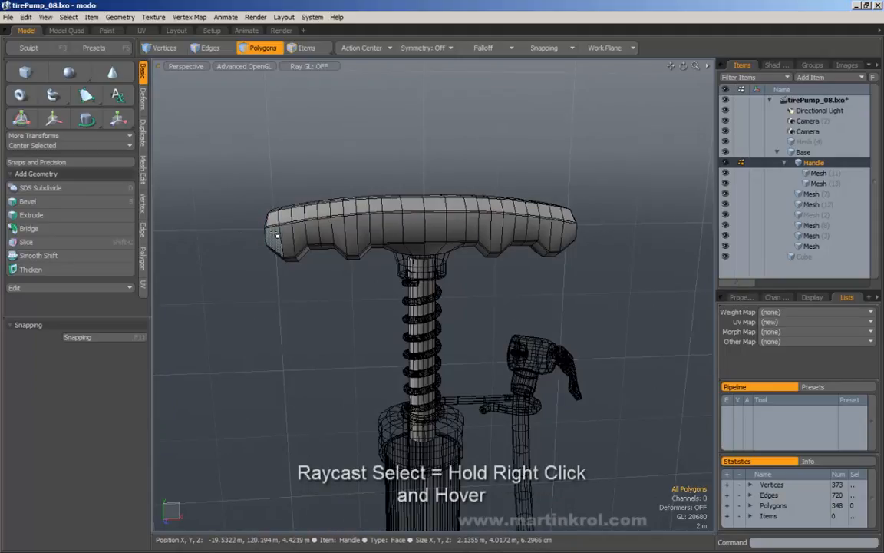
Step: Raycast-select the front-facing polygons along the handle, then clear the selection
mouse_move(275, 234)
right_mouse_down()
mouse_move(332, 223)
mouse_move(572, 231)
mouse_move(247, 217)
mouse_move(257, 243)
mouse_move(323, 224)
mouse_move(567, 237)
right_mouse_up()
left_click(613, 250)
left_click(253, 241)
left_click_drag(567, 237, 565, 173, "alt")
left_click(565, 172)
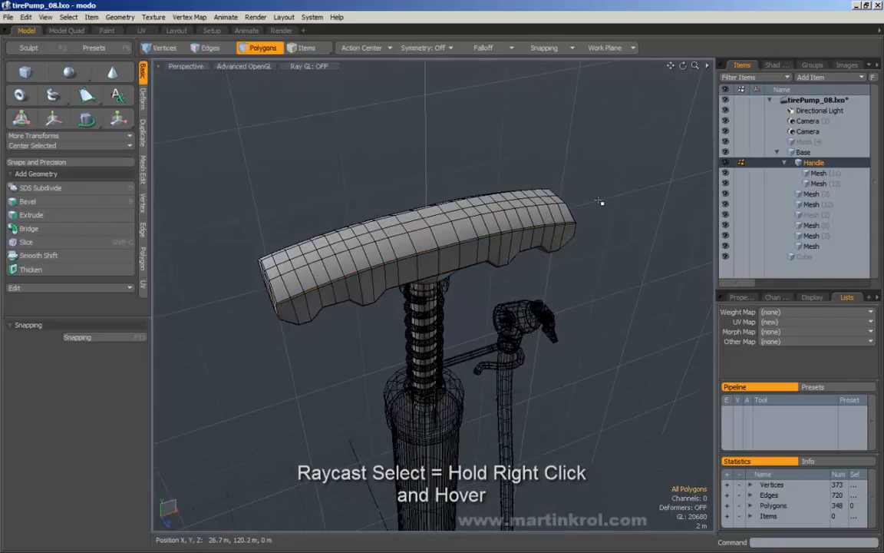
Step: Raycast-select a strip of top polygons, then a front strip, and switch to Edges mode
mouse_move(585, 207)
right_mouse_down()
mouse_move(470, 198)
mouse_move(380, 213)
mouse_move(322, 236)
mouse_move(293, 287)
right_mouse_up()
mouse_move(254, 264)
right_mouse_down()
mouse_move(449, 241)
mouse_move(538, 196)
right_mouse_up()
mouse_move(587, 231)
right_mouse_down()
mouse_move(476, 234)
mouse_move(344, 295)
mouse_move(257, 277)
right_mouse_up()
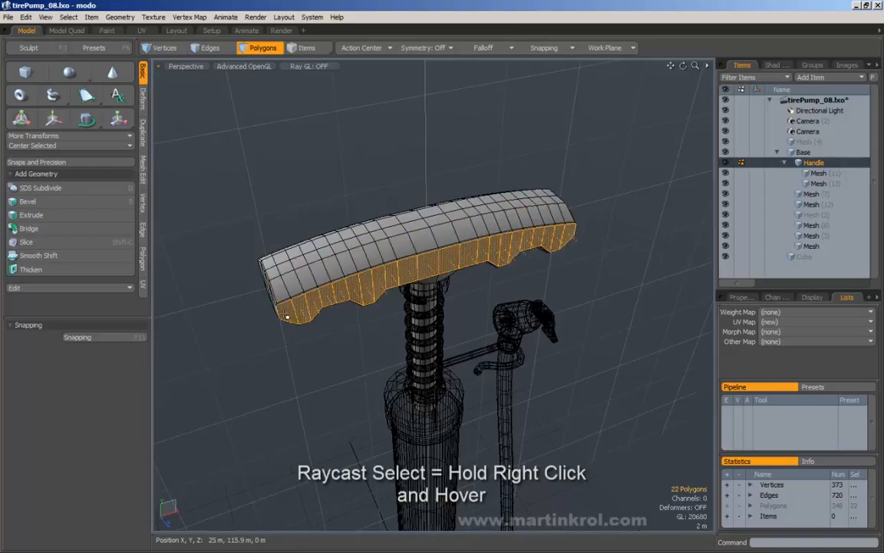
left_click(206, 47)
Step: Raycast-select the handle's crosswise edges from right end to left, then clear them
right_click_drag(582, 209, 478, 223)
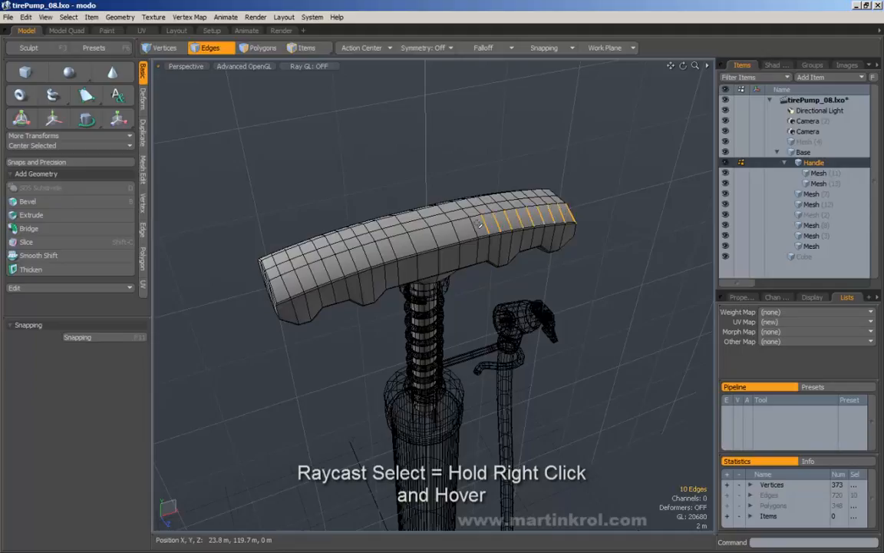
mouse_move(399, 243)
right_mouse_down()
mouse_move(307, 236)
mouse_move(244, 260)
right_mouse_up()
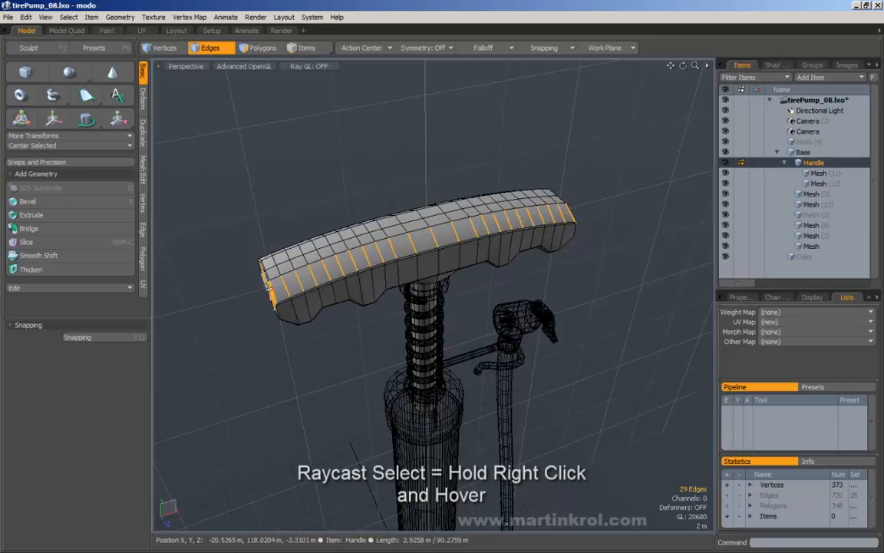
left_click_drag(244, 260, 575, 201, "alt")
left_click(412, 148)
mouse_move(613, 211)
right_mouse_down()
mouse_move(445, 230)
mouse_move(259, 276)
mouse_move(365, 265)
right_mouse_up()
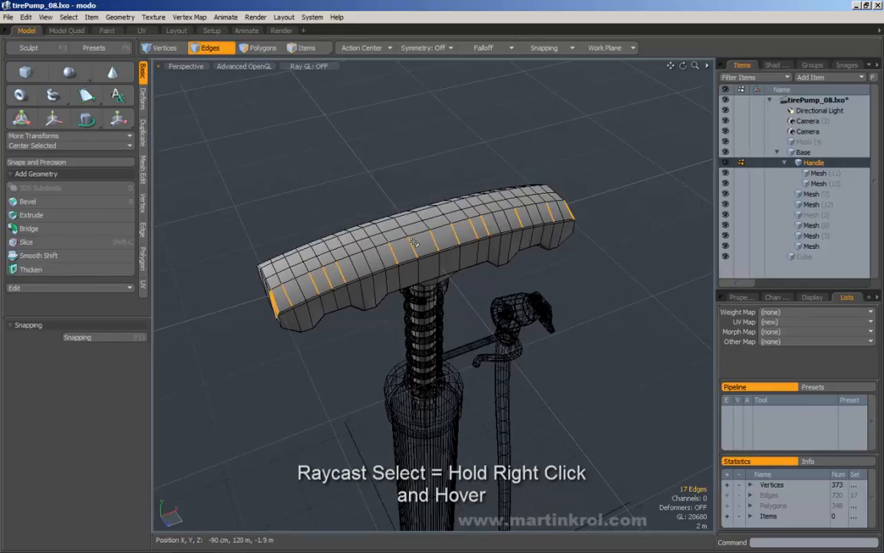
left_click(591, 172)
left_click_drag(591, 173, 597, 208, "alt")
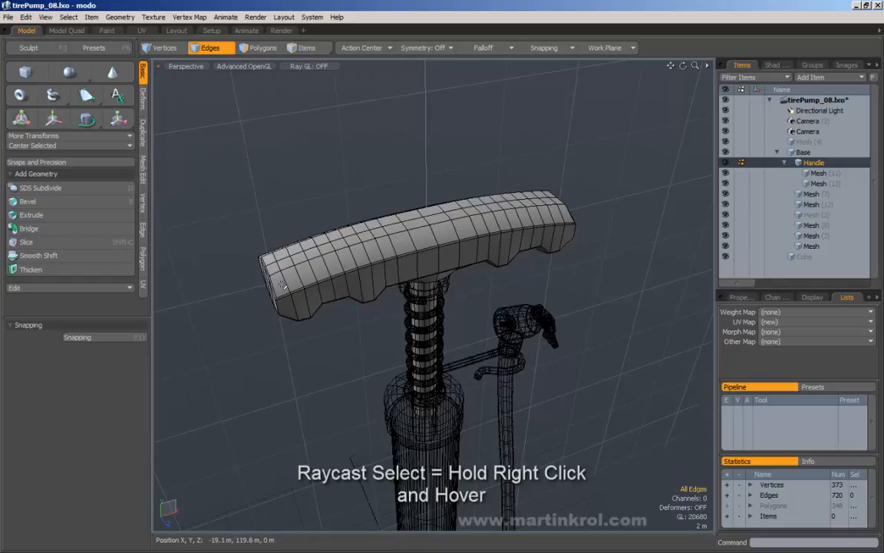
Step: Select five edges across the handle, extend along its length, then clear them
right_click_drag(286, 280, 342, 262)
mouse_move(278, 284)
right_mouse_down()
mouse_move(524, 221)
mouse_move(578, 217)
mouse_move(303, 265)
mouse_move(297, 278)
mouse_move(279, 282)
mouse_move(469, 229)
mouse_move(606, 211)
mouse_move(502, 223)
mouse_move(277, 285)
mouse_move(495, 228)
mouse_move(628, 216)
mouse_move(438, 234)
mouse_move(277, 284)
mouse_move(286, 281)
right_mouse_up()
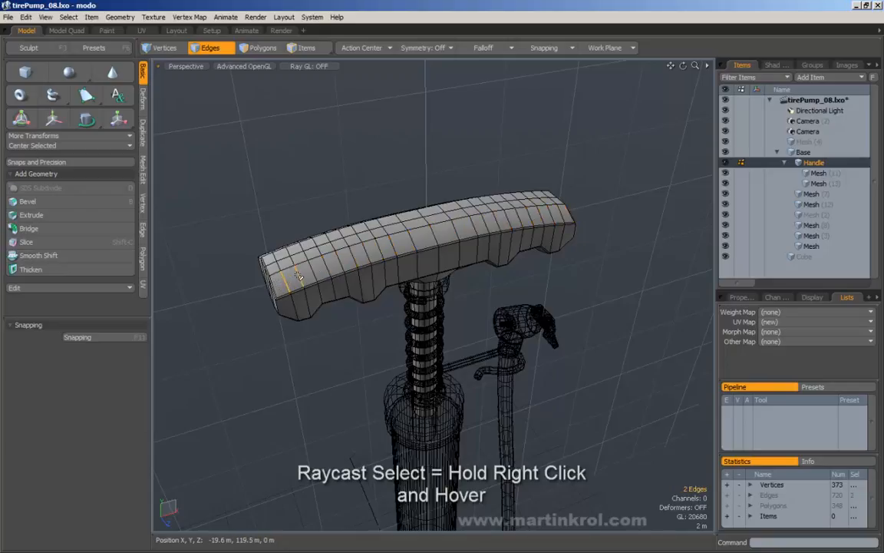
right_click_drag(303, 273, 533, 214)
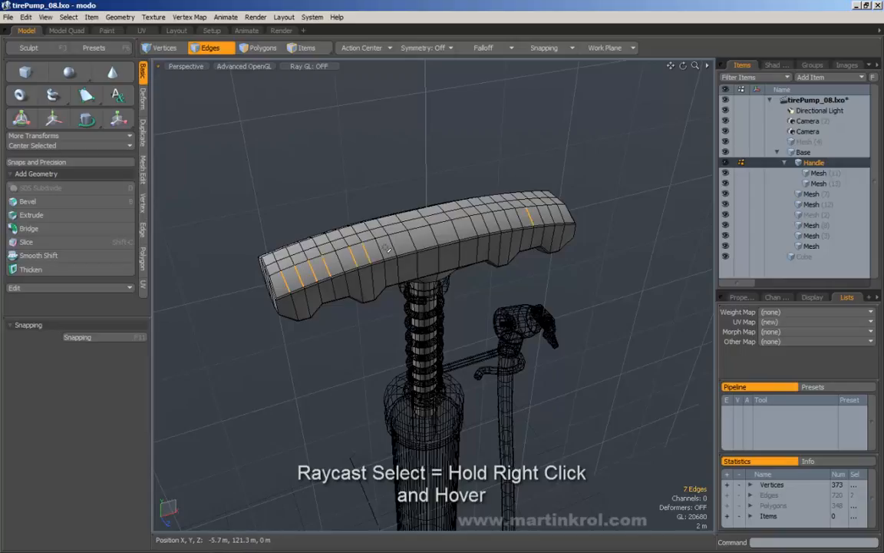
right_click_drag(357, 253, 597, 211)
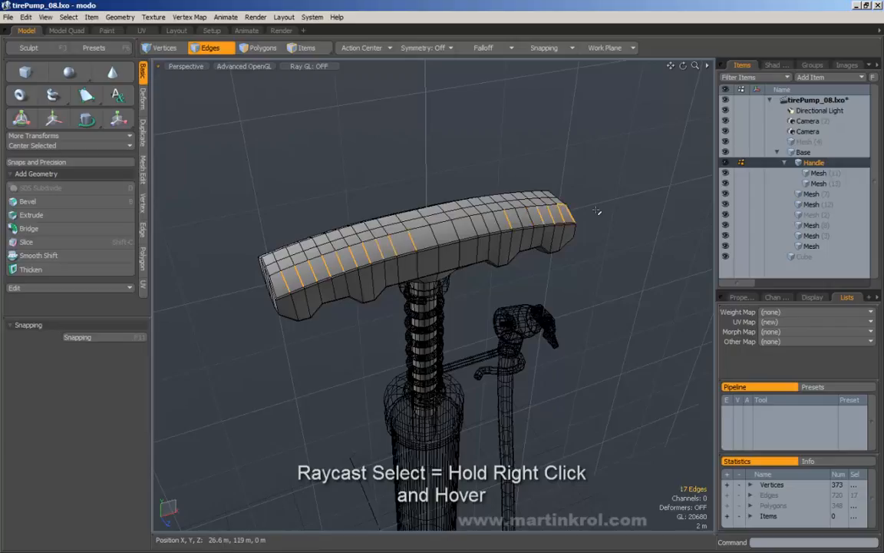
left_click(256, 113)
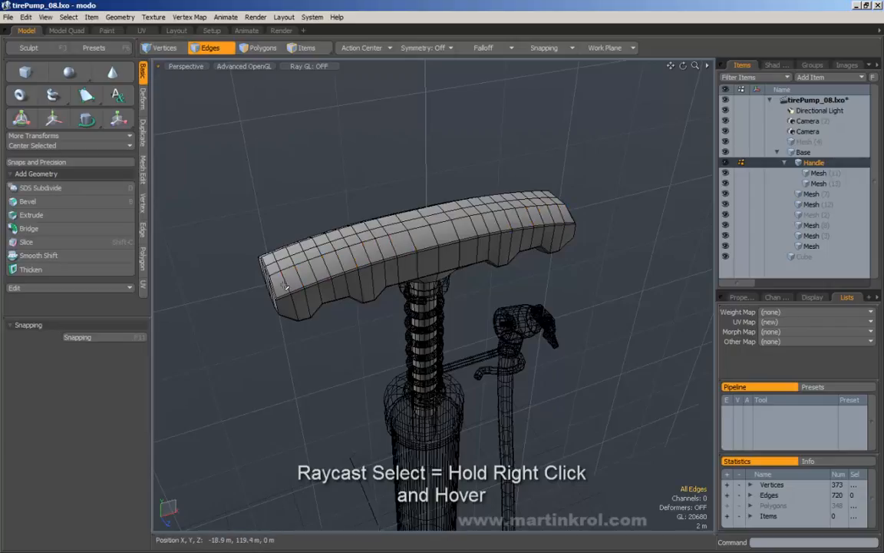
Step: Pick a few handle edges, drop them, and convert to 22 front-strip polygons
right_click_drag(286, 287, 304, 278)
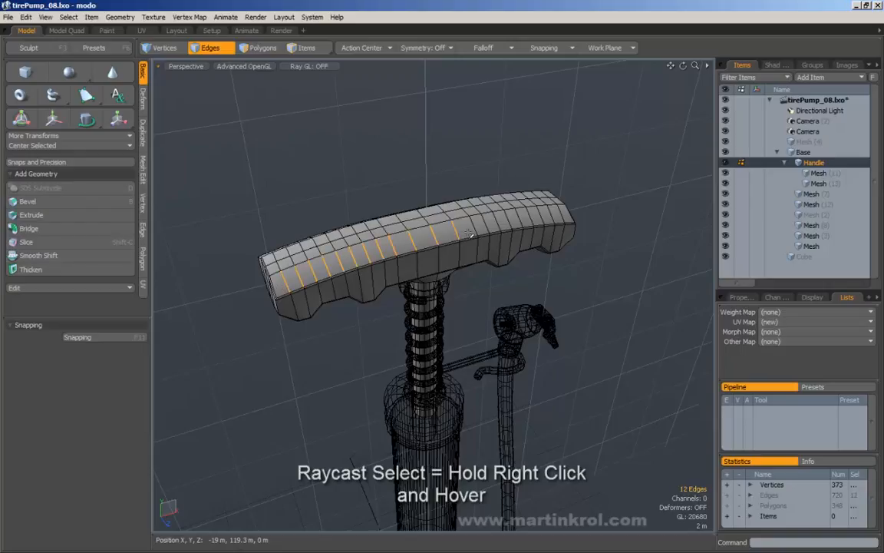
right_click_drag(468, 234, 475, 228)
left_click(192, 130)
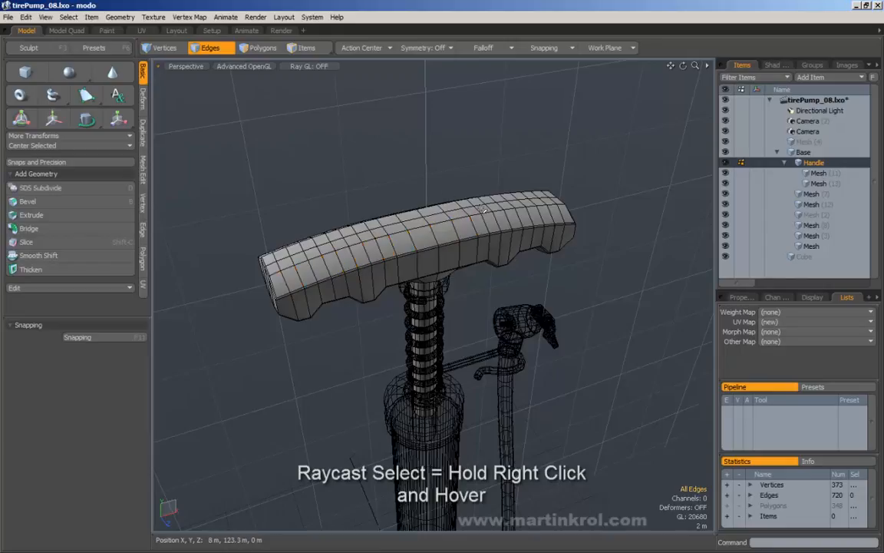
left_click(261, 48)
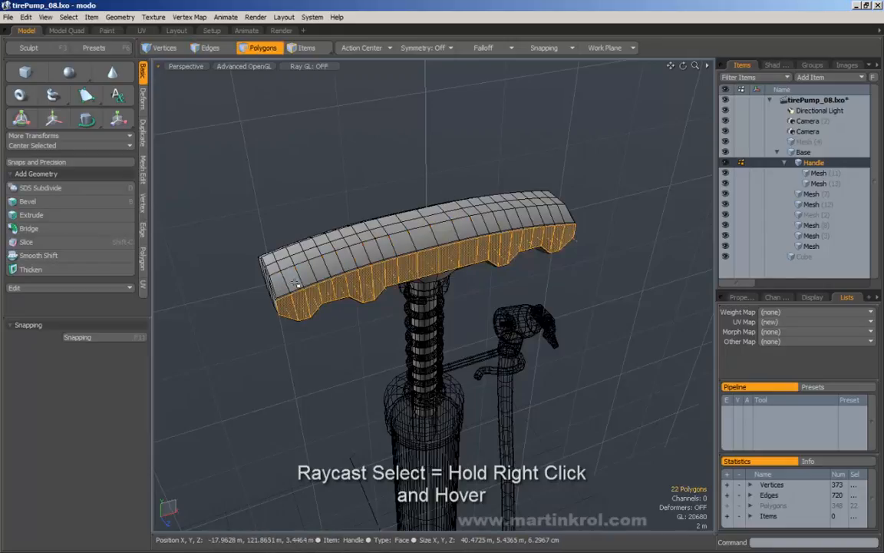
Step: Drop the handle's polygon strip selection, enter Vertices mode and zoom in on the handle
mouse_move(285, 283)
right_mouse_down()
mouse_move(332, 259)
mouse_move(598, 211)
right_mouse_up()
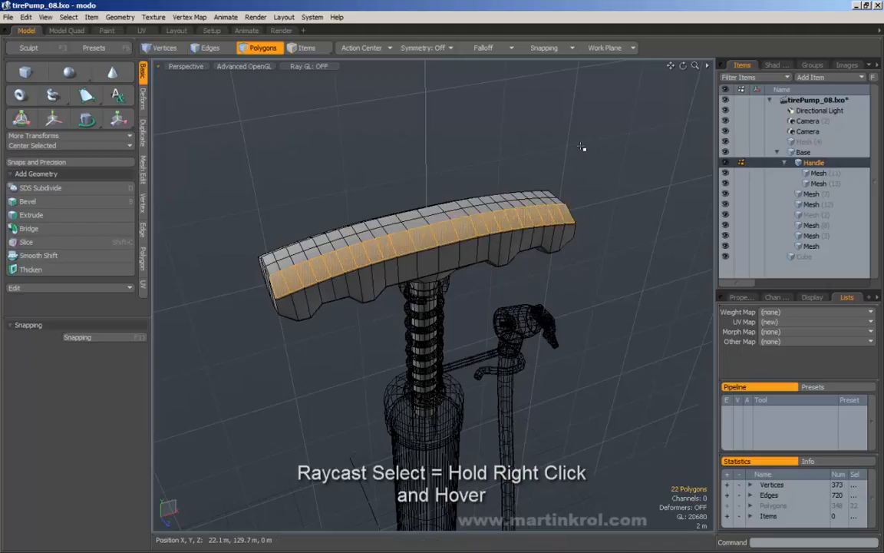
left_click(576, 172)
left_click(162, 51)
left_click_drag(371, 244, 413, 247, "alt")
scroll(424, 249, "up", 3)
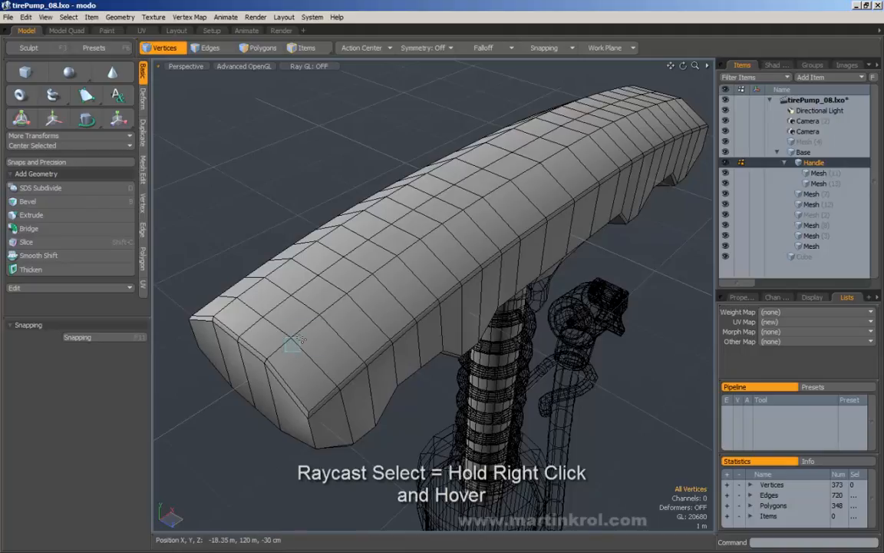
Step: Try paint-selecting individual vertices along the handle, orbiting to reach its end
right_click_drag(300, 340, 409, 270)
left_click(461, 122)
right_click_drag(533, 159, 539, 163)
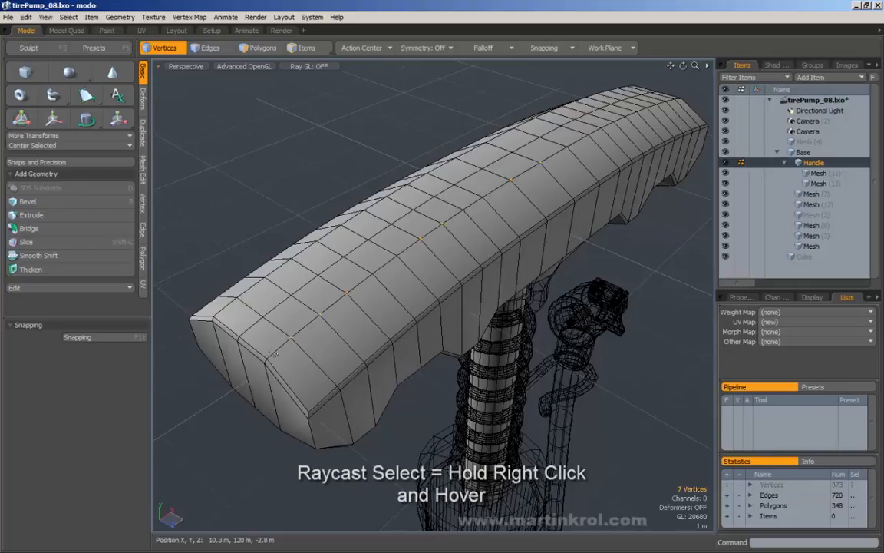
right_click_drag(282, 347, 492, 215)
left_click(295, 349)
left_click_drag(587, 113, 476, 165, "alt")
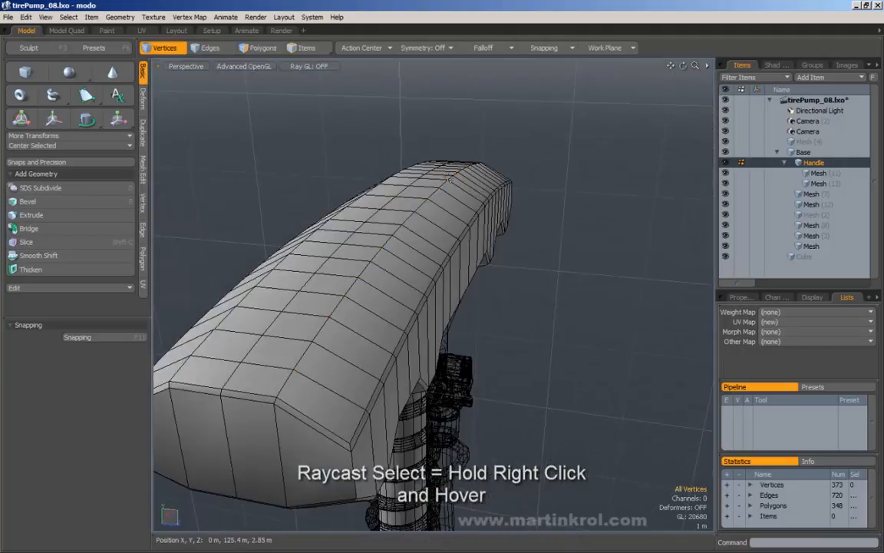
right_click_drag(450, 179, 449, 180)
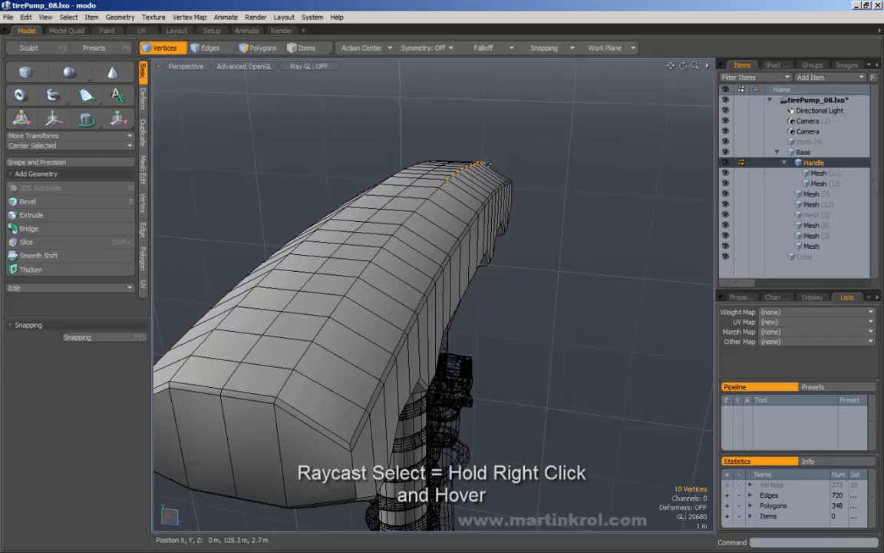
left_click_drag(485, 162, 615, 260, "alt")
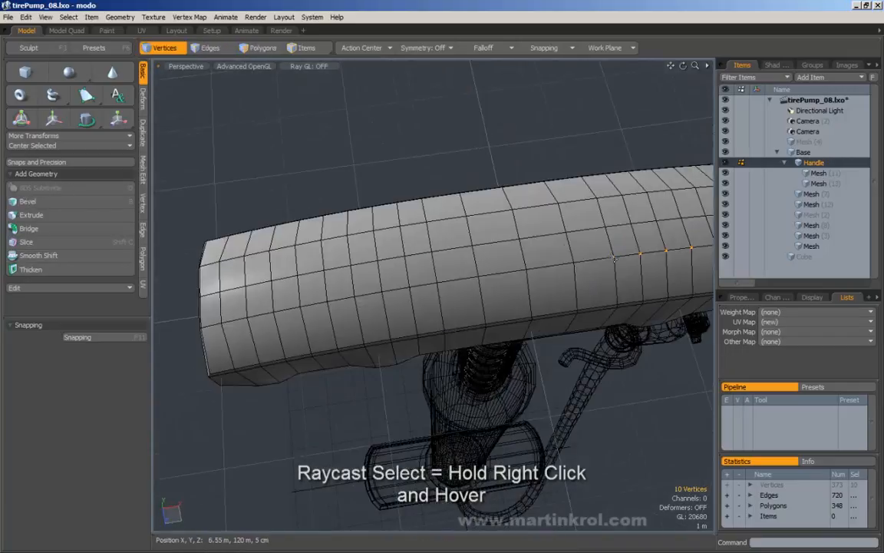
Step: Raycast-select the 12 vertices in order along the handle's top row, right to left
right_click(563, 244)
left_click(542, 244)
left_click(591, 257)
left_click(575, 263)
right_click_drag(528, 271, 382, 292)
right_click_drag(476, 277, 235, 325)
mouse_move(235, 324)
left_mouse_down()
mouse_move(221, 326)
mouse_move(239, 296)
mouse_move(286, 286)
mouse_move(282, 300)
mouse_move(361, 250)
left_mouse_up()
key("1")
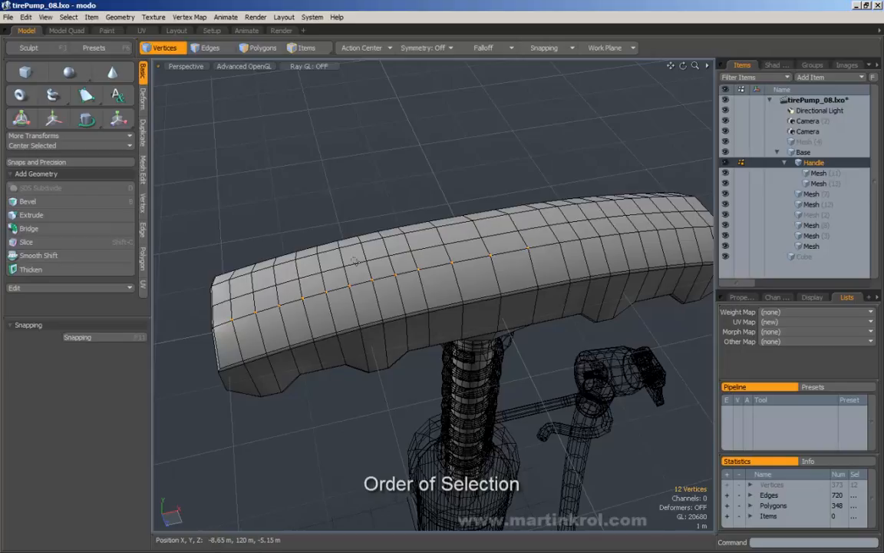
Step: Switch to Edges, paint-select 11 crosswise edges on the handle's front, and show Mesh Edit tools
left_click_drag(526, 241, 517, 251, "alt")
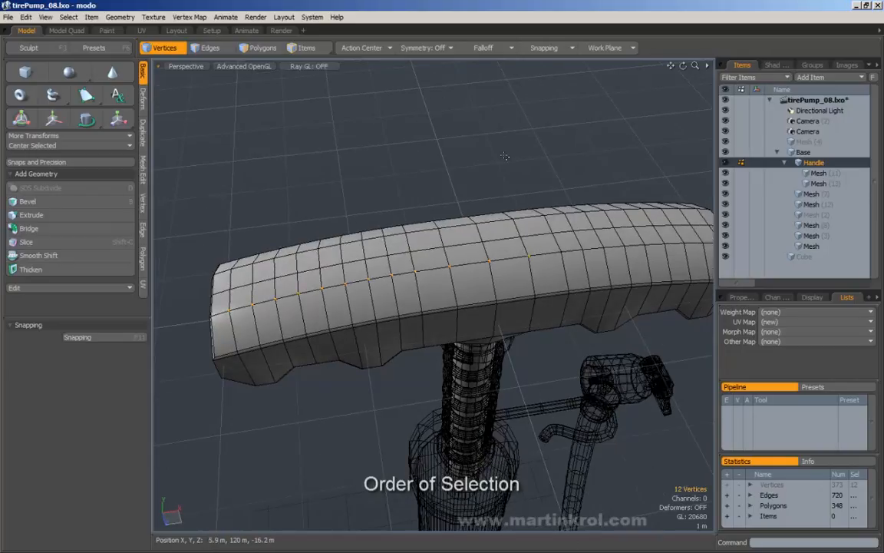
left_click(508, 184)
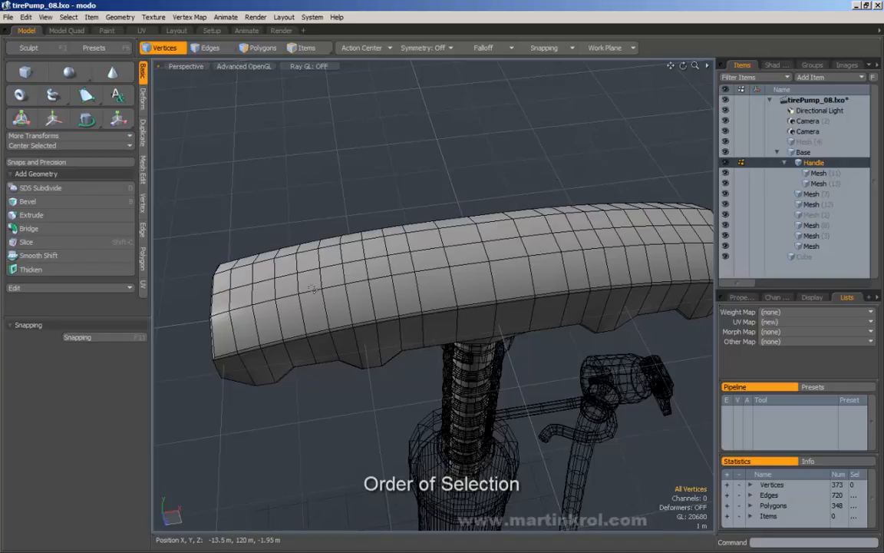
left_click(209, 50)
left_click_drag(301, 168, 300, 144, "alt")
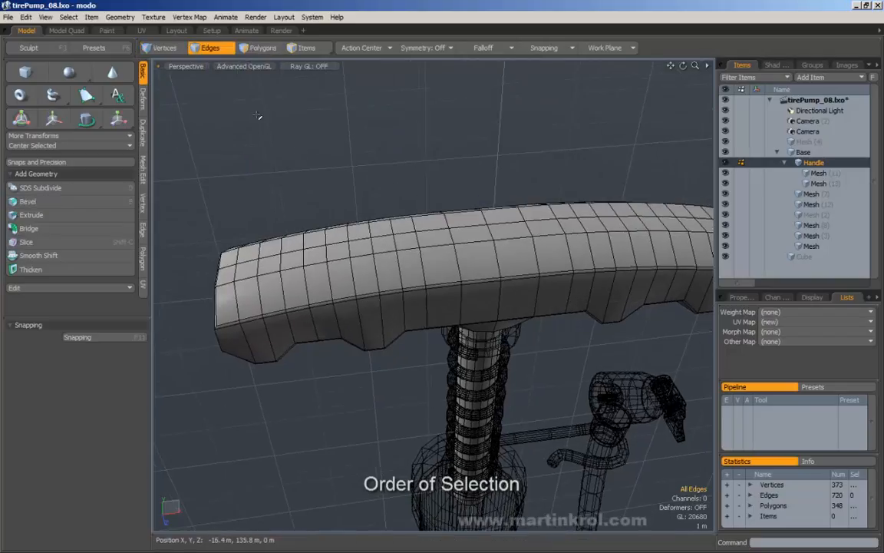
left_click_drag(258, 116, 286, 192, "alt")
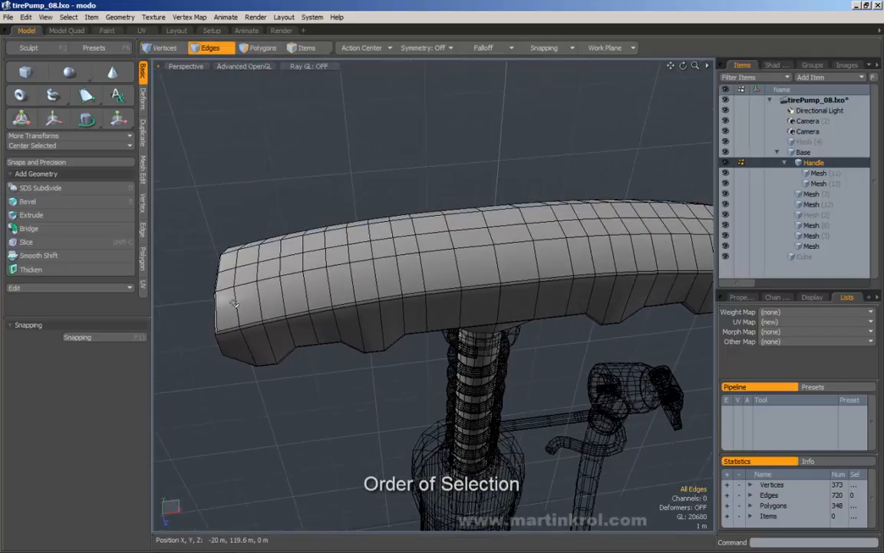
mouse_move(233, 304)
left_mouse_down()
mouse_move(255, 291)
mouse_move(337, 287)
left_mouse_up()
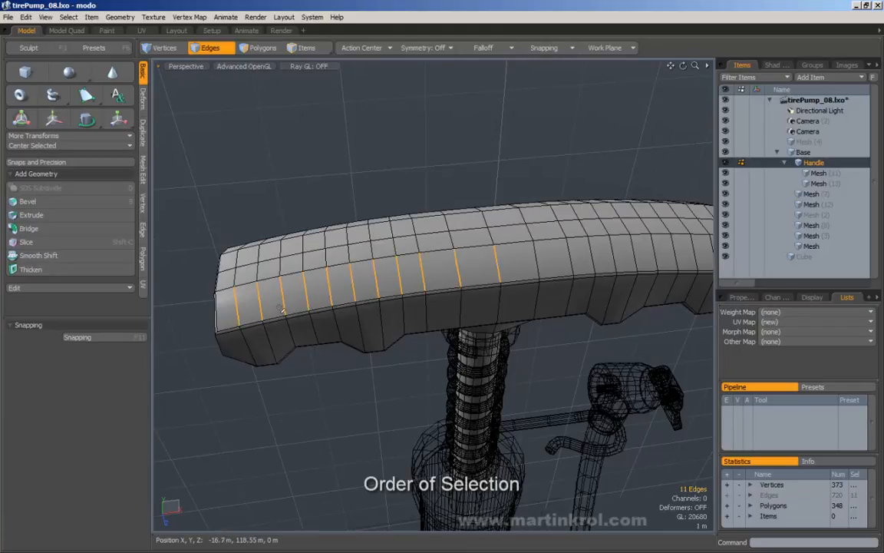
left_click(143, 170)
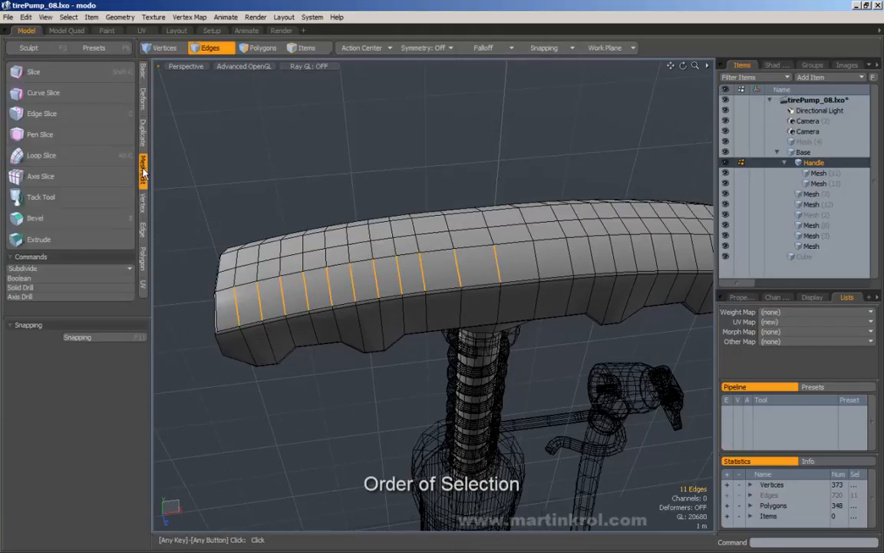
left_click(42, 156)
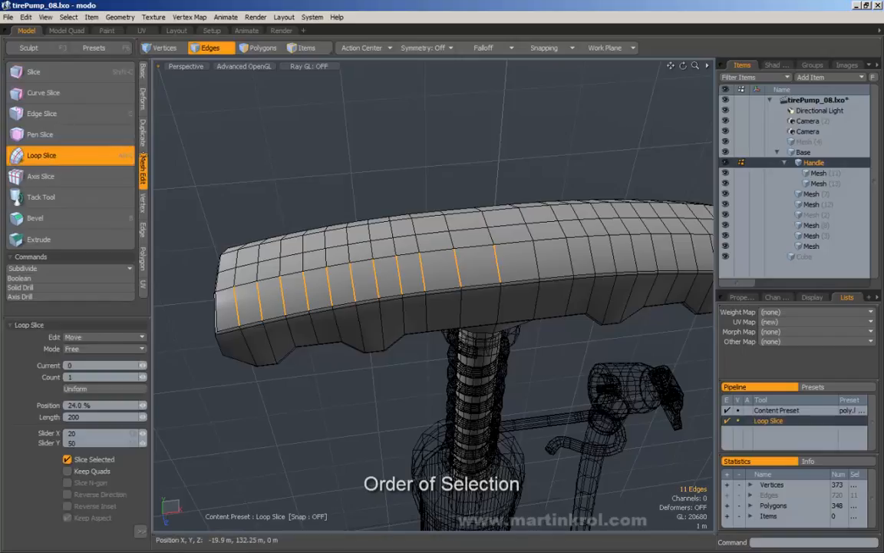
left_click_drag(179, 90, 225, 90)
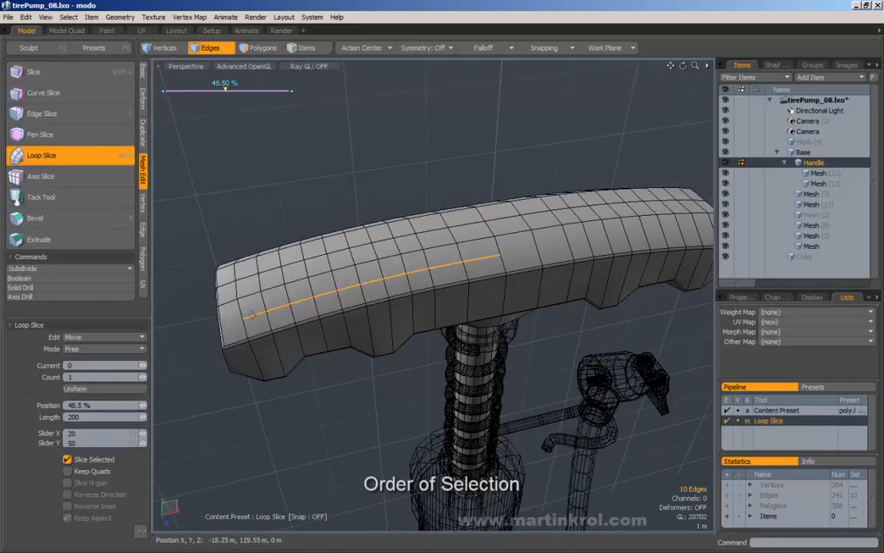
key("ctrl+z")
key("ctrl+z")
key("ctrl+z")
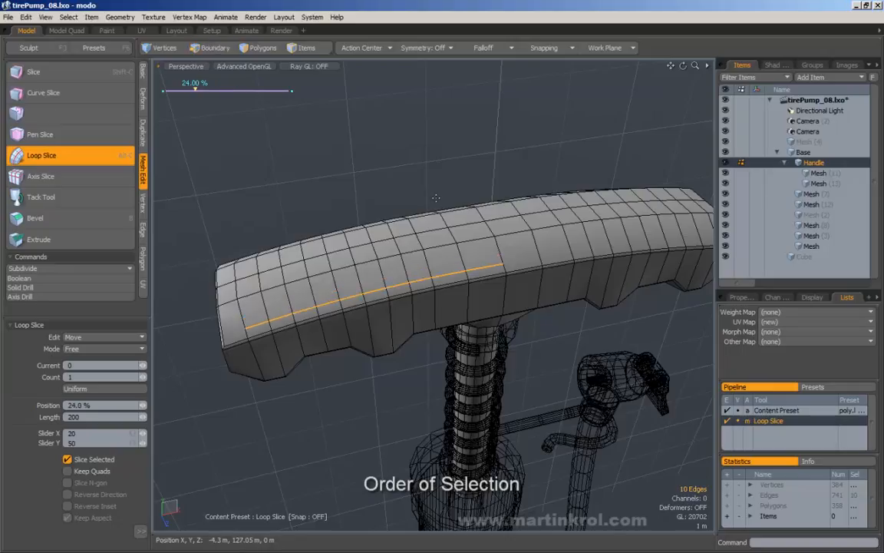
left_click(435, 194)
left_click_drag(424, 174, 416, 157, "alt")
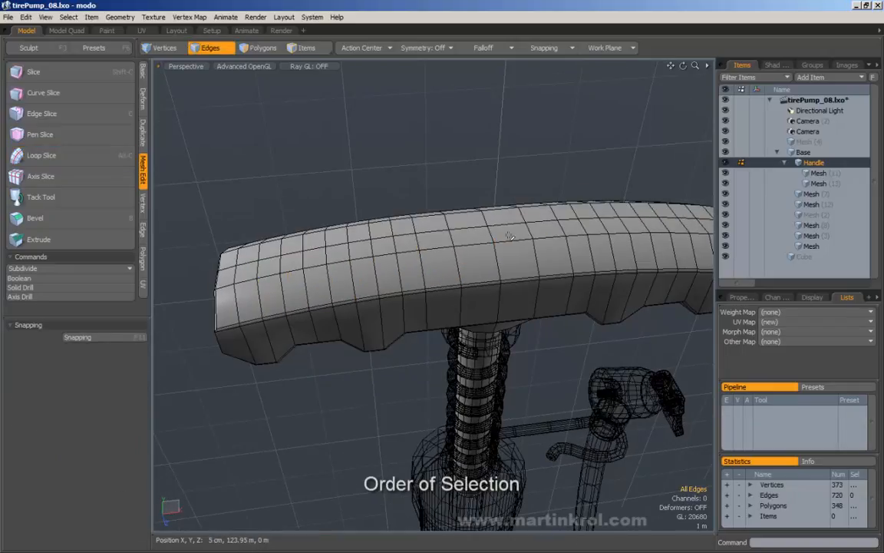
left_click_drag(479, 187, 478, 201, "alt")
left_click(235, 305)
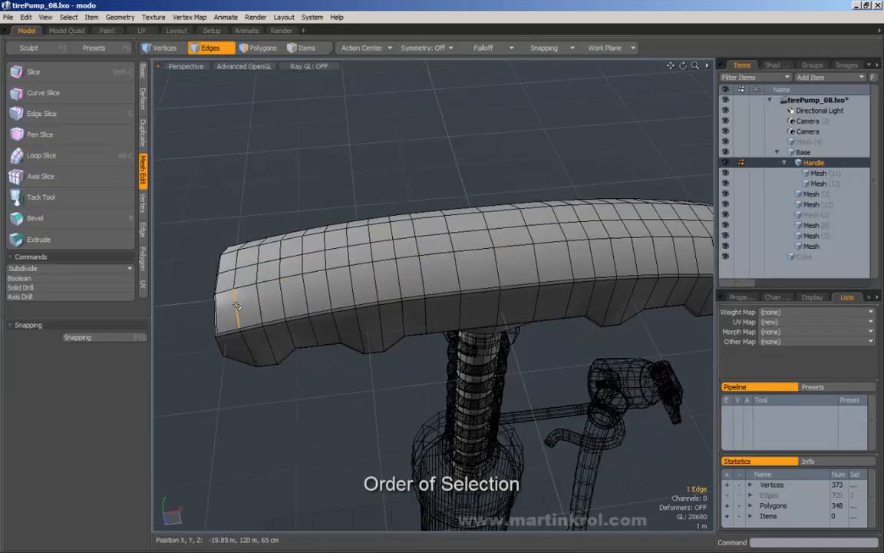
left_click(259, 301, "shift")
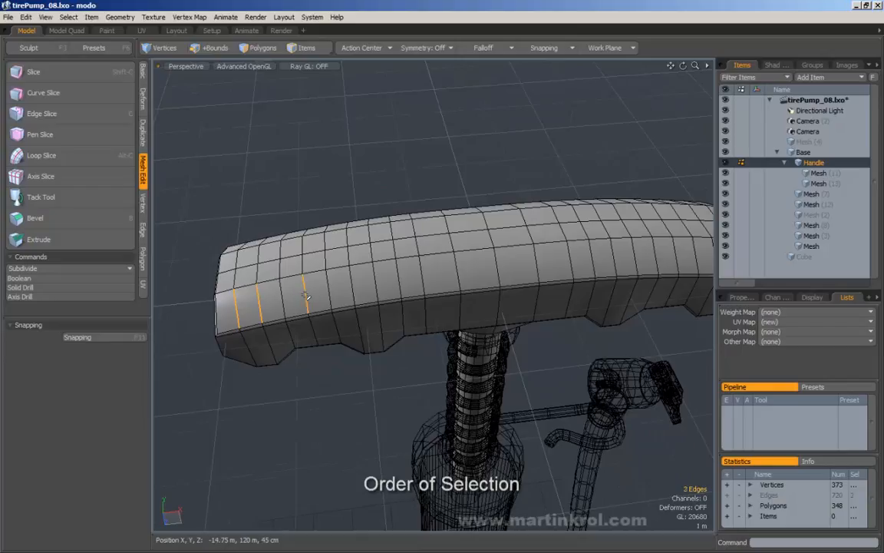
left_click(350, 289, "shift")
left_click(282, 295, "shift")
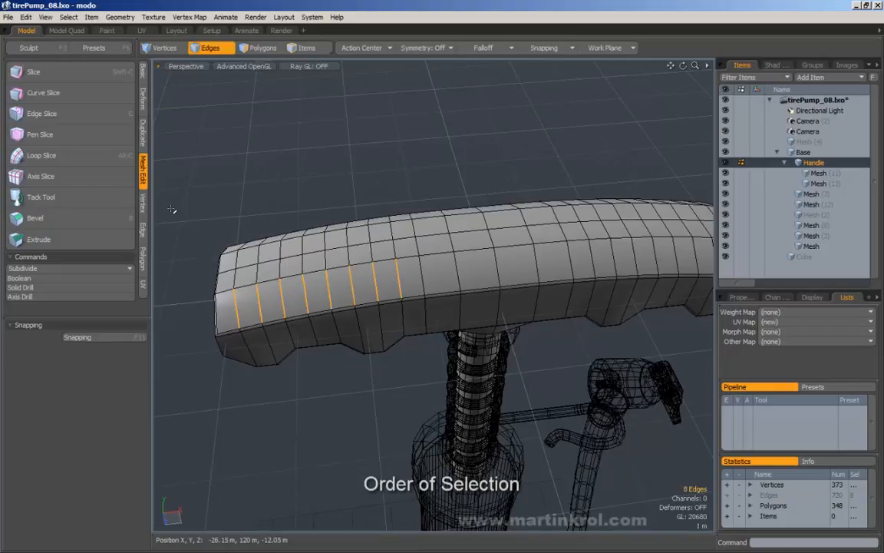
left_click(46, 155)
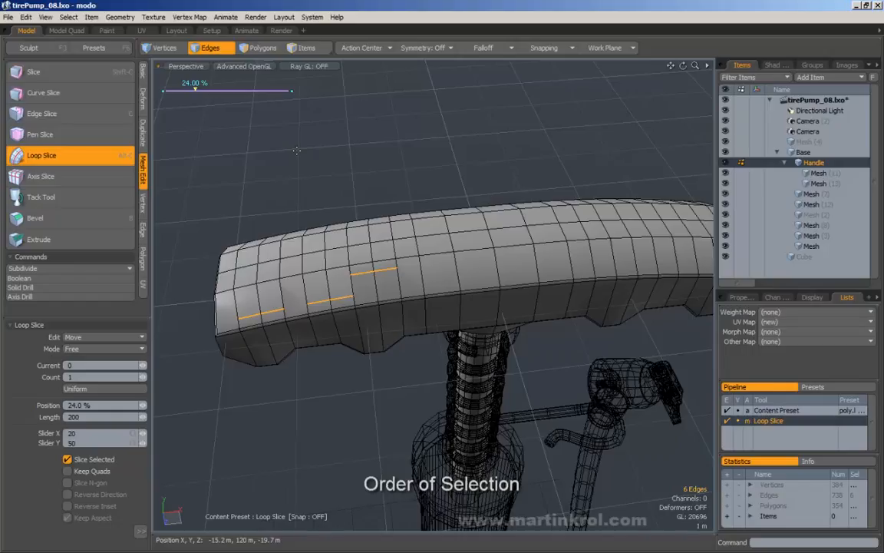
mouse_move(353, 153)
left_mouse_down()
mouse_move(317, 153)
mouse_move(431, 154)
mouse_move(367, 154)
left_mouse_up()
mouse_move(206, 90)
left_mouse_down()
mouse_move(189, 90)
mouse_move(207, 89)
left_mouse_up()
left_click_drag(313, 159, 374, 159)
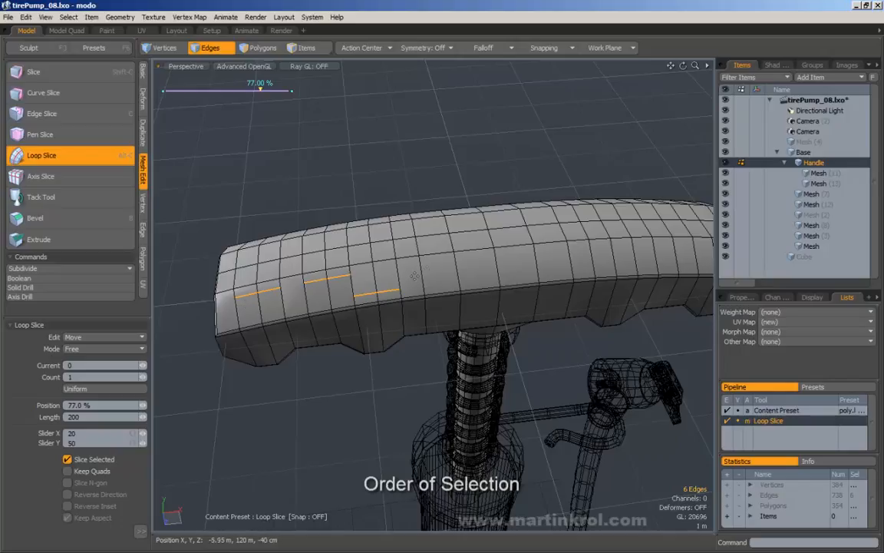
left_click_drag(358, 281, 324, 281)
key("ctrl+z")
key("ctrl+z")
key("ctrl+z")
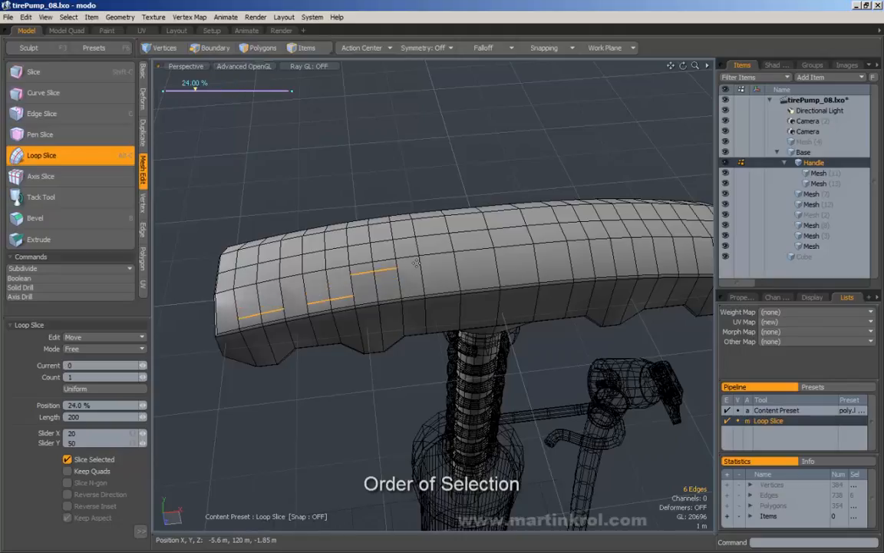
left_click(386, 170)
left_click_drag(386, 171, 416, 176, "alt")
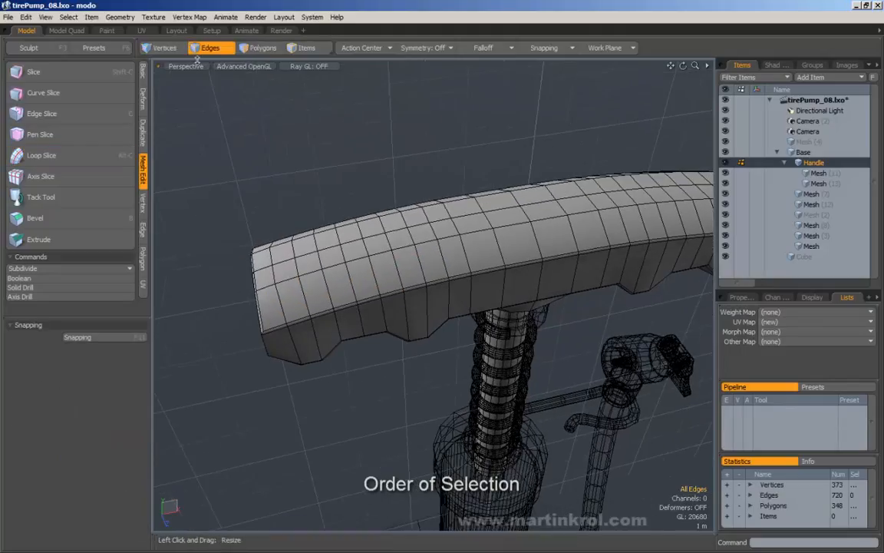
Step: In Polygons mode, select the handle's front row of 15 polygons, then clear it
left_click(257, 50)
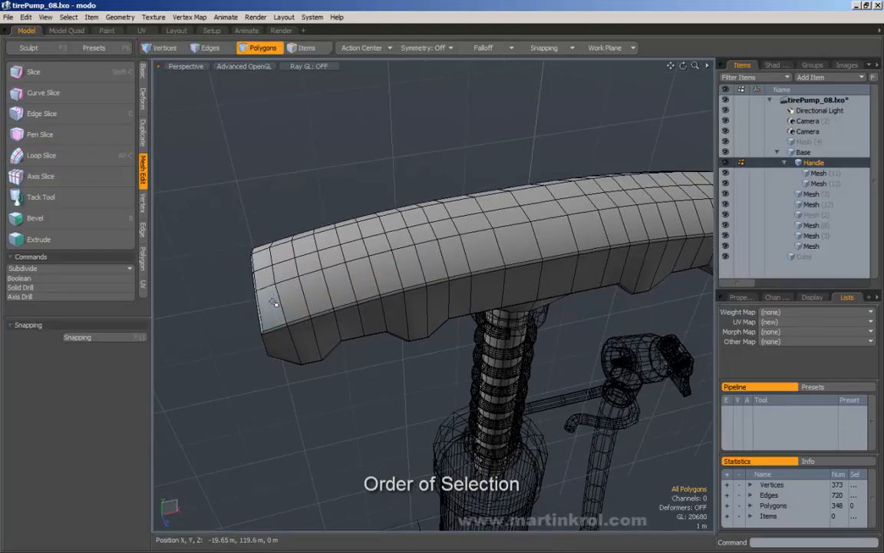
mouse_move(261, 292)
left_mouse_down()
mouse_move(501, 193)
mouse_move(516, 240)
mouse_move(533, 238)
mouse_move(276, 296)
left_mouse_up()
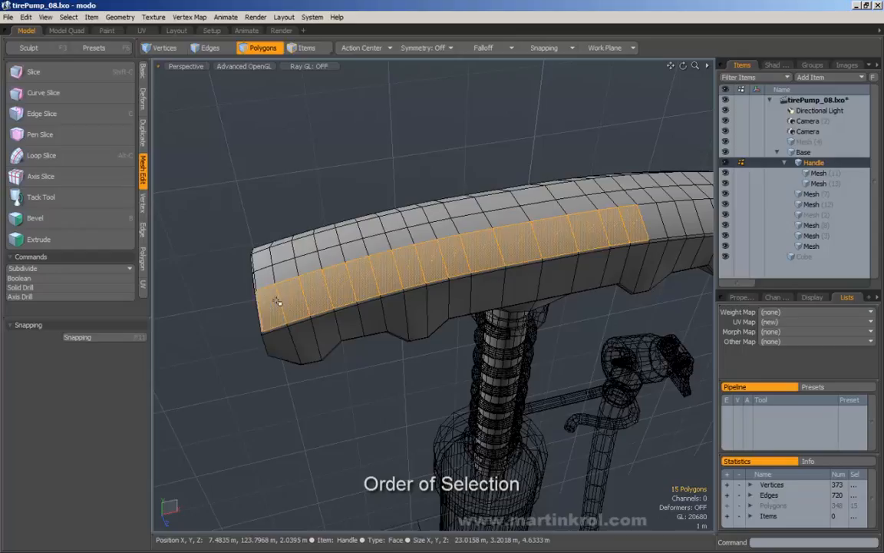
left_click_drag(297, 198, 278, 142, "alt")
left_click(364, 148)
left_click_drag(360, 166, 342, 178, "alt")
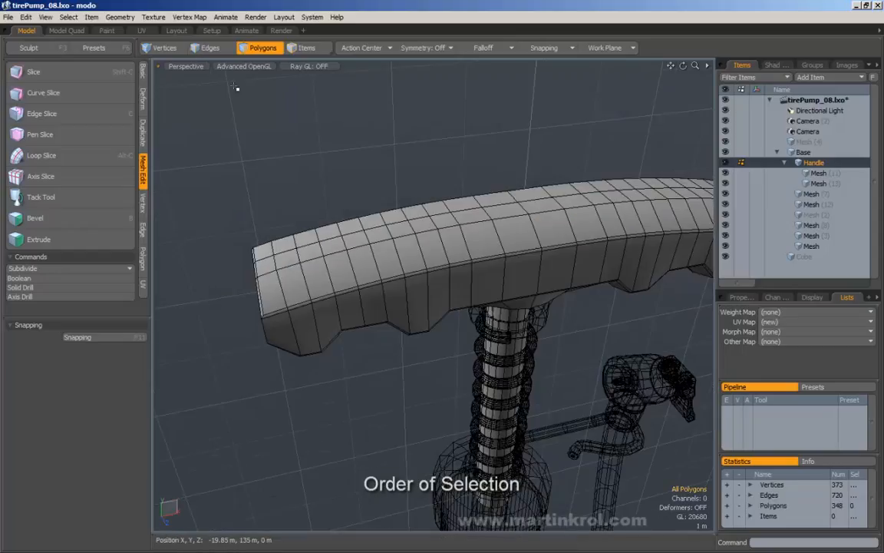
Step: Switch to Edges mode and paint-select 13 front-row edges along the handle
left_click(207, 50)
mouse_move(259, 151)
left_mouse_down("alt")
mouse_move(266, 175)
mouse_move(276, 176)
left_mouse_up("alt")
left_click_drag(226, 330, 545, 246)
Step: Return to Vertices mode and paint-select a couple of vertices on the handle
key("1")
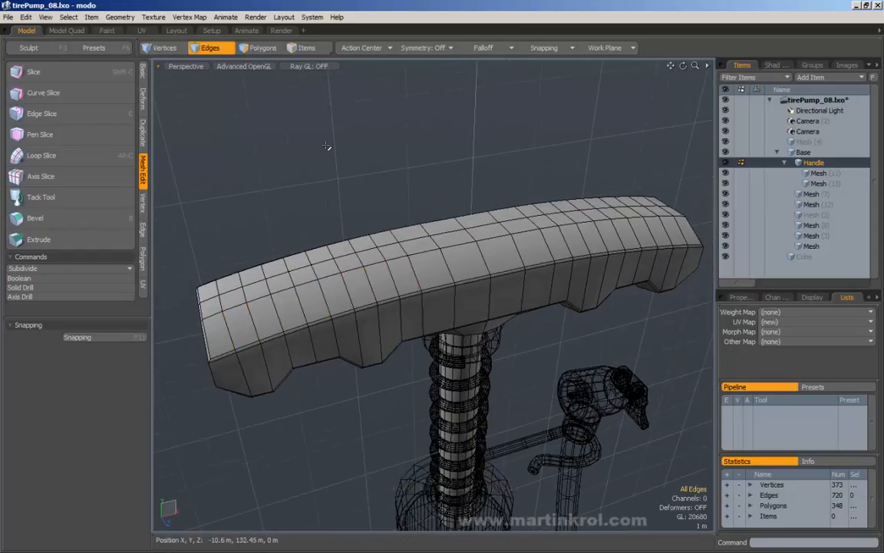
left_click(160, 51)
left_click_drag(202, 159, 223, 174, "alt")
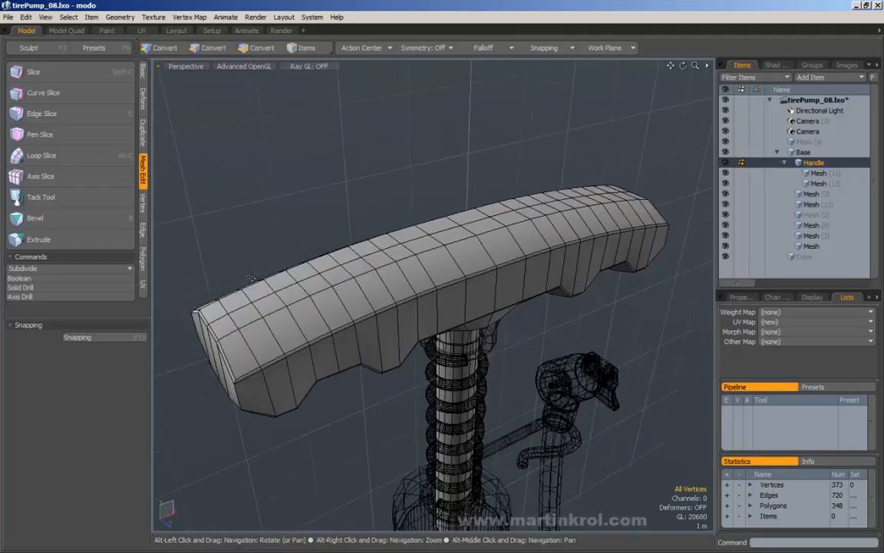
left_click_drag(238, 331, 327, 297)
left_click_drag(476, 241, 508, 229, "alt")
Step: Set Select > Lasso Style to Lasso for freehand area selections
left_click(77, 17)
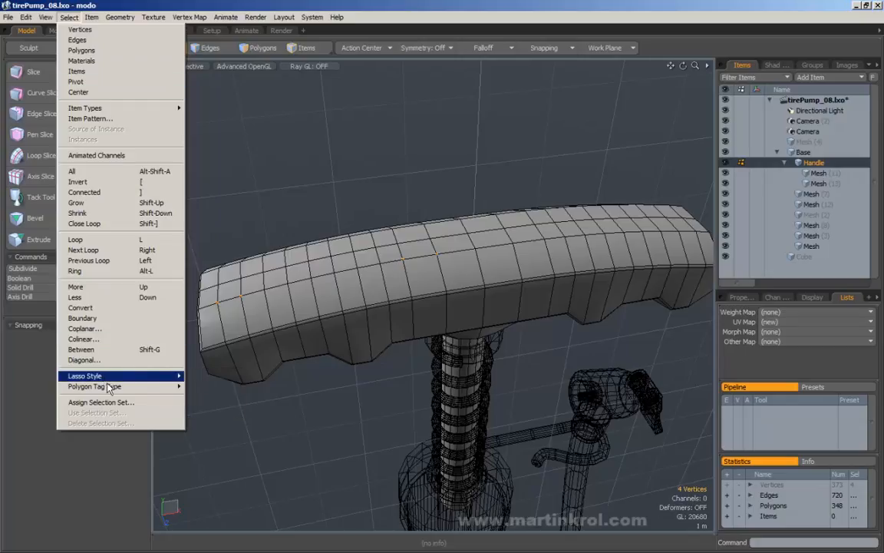
mouse_move(152, 376)
left_click(204, 376)
Step: Lasso the handle's middle vertex row section by section with Shift until all 21 are selected
mouse_move(341, 262)
left_mouse_down("alt")
mouse_move(368, 287)
mouse_move(390, 283)
left_mouse_up("alt")
key("1")
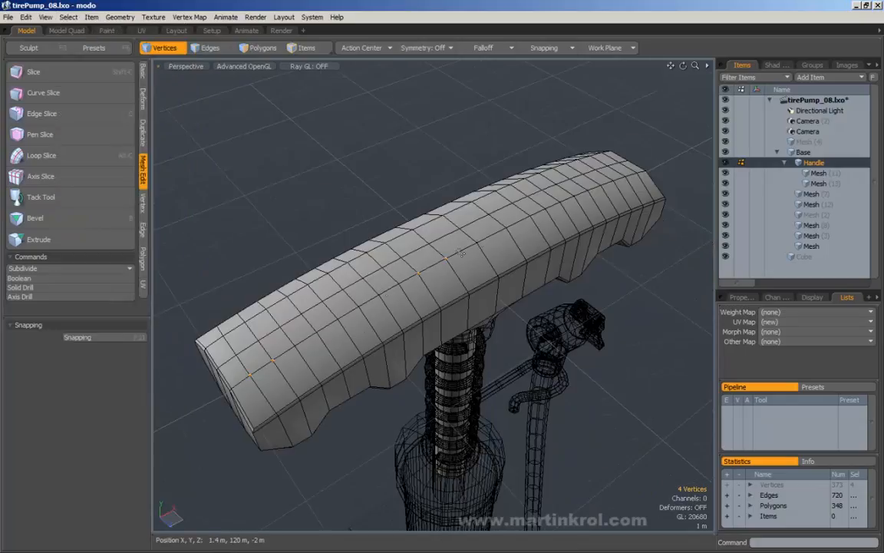
right_click_drag(323, 360, 484, 246)
left_click_drag(519, 230, 372, 290, "alt")
mouse_move(371, 290)
right_mouse_down()
mouse_move(550, 268)
mouse_move(342, 272)
mouse_move(330, 287)
right_mouse_up()
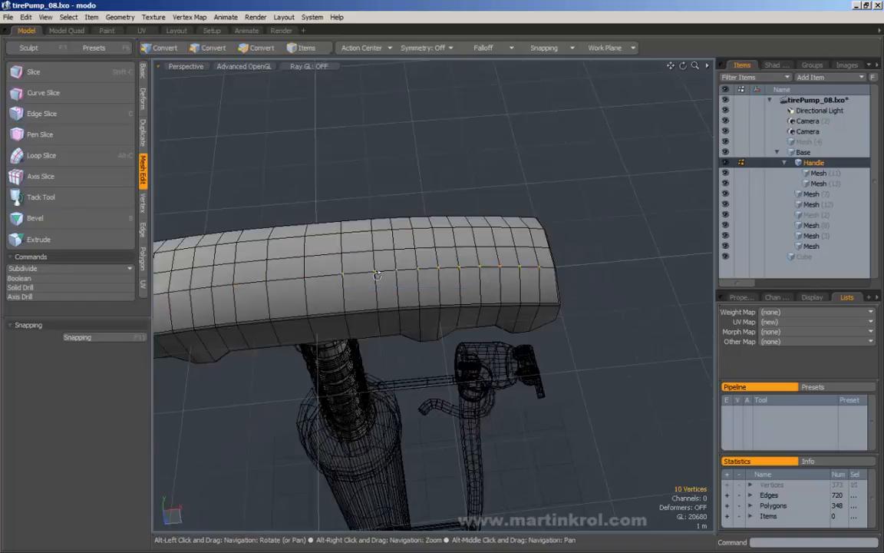
left_click_drag(325, 292, 451, 276, "alt+shift")
mouse_move(451, 277)
right_mouse_down()
mouse_move(355, 256)
mouse_move(374, 279)
right_mouse_up()
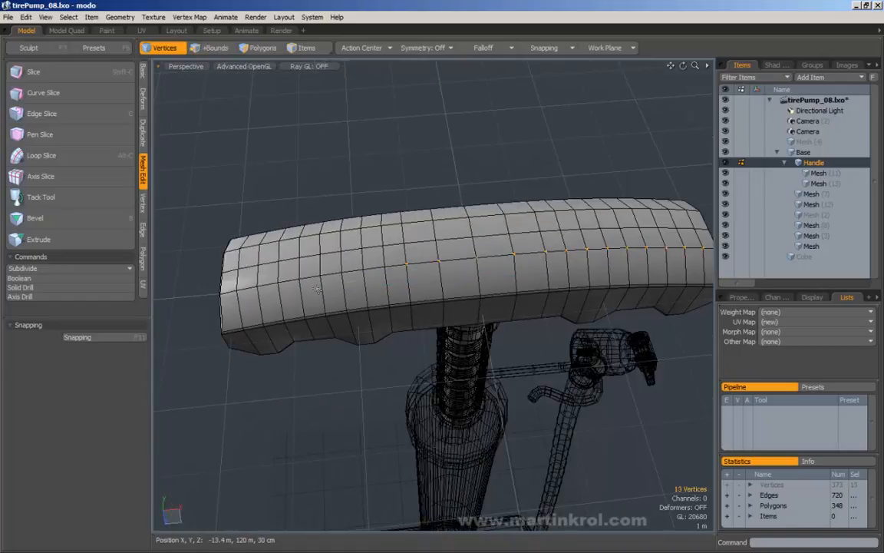
mouse_move(317, 289)
right_mouse_down("shift")
mouse_move(302, 279)
mouse_move(315, 293)
mouse_move(256, 281)
mouse_move(229, 302)
right_mouse_up("shift")
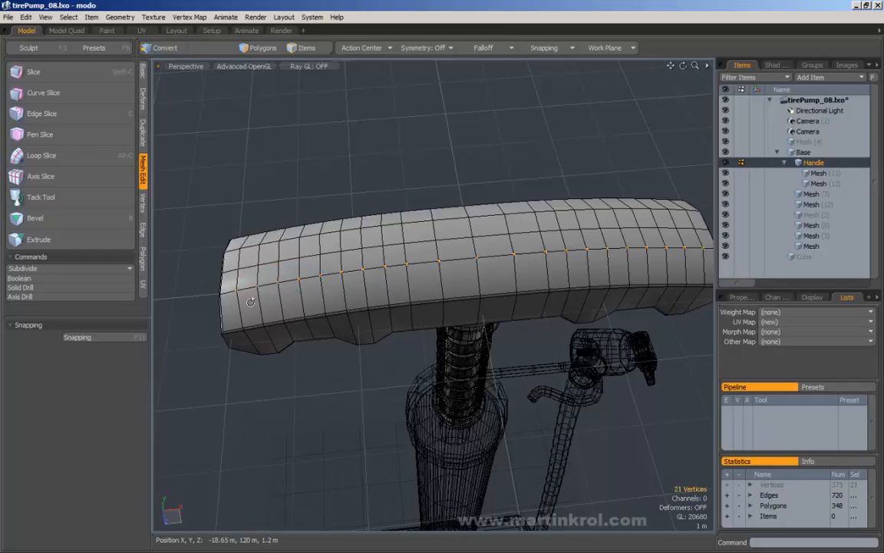
left_click_drag(250, 302, 306, 218, "alt")
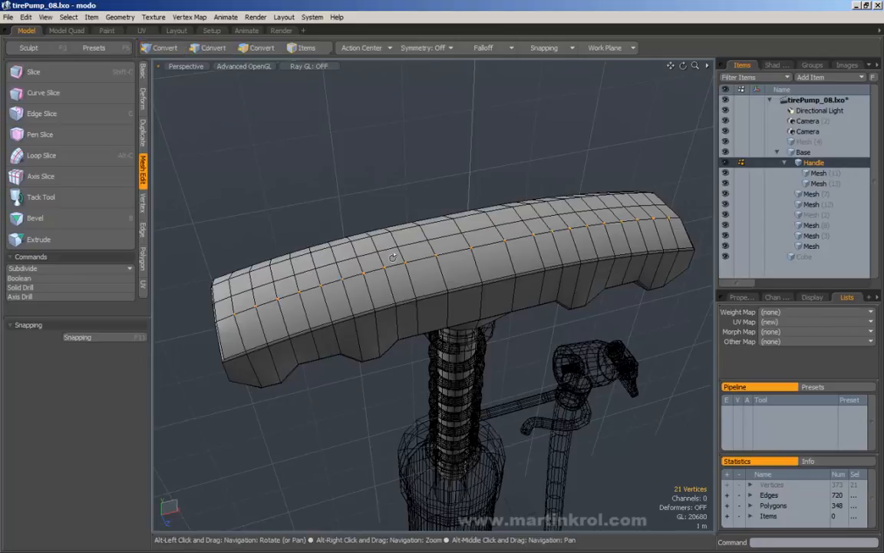
left_click_drag(400, 269, 282, 282, "alt")
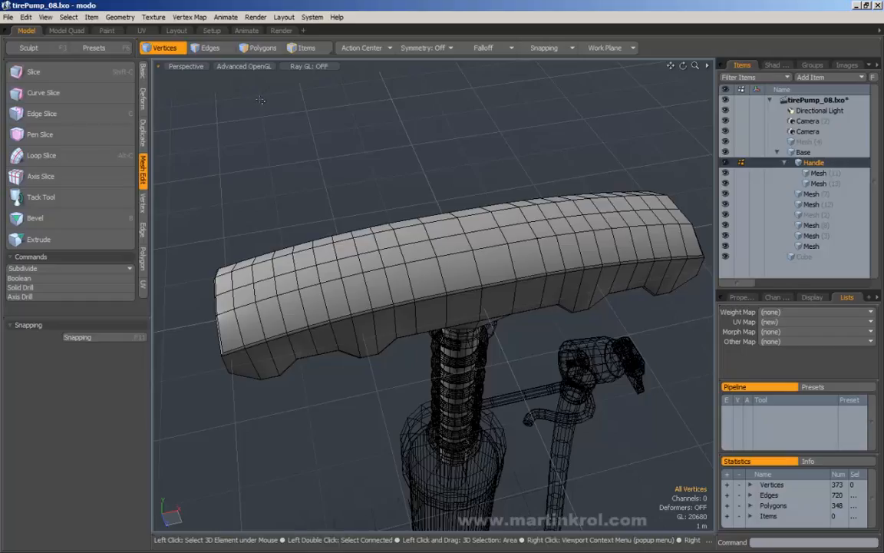
Step: Switch to Polygons mode and select the 54 polygons at the handle's left end, adding more
left_click_drag(261, 99, 349, 158, "alt")
key("3")
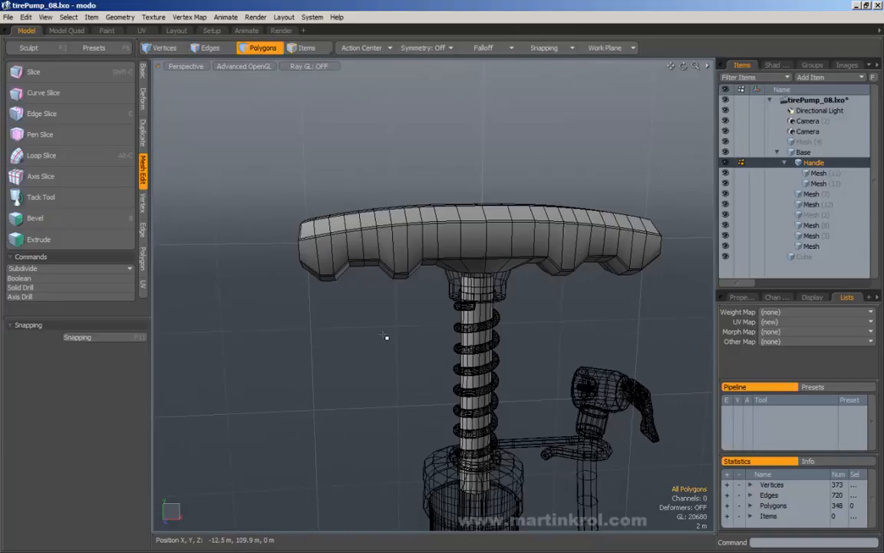
mouse_move(329, 181)
right_mouse_down()
mouse_move(363, 296)
mouse_move(293, 171)
right_mouse_up()
middle_click_drag(332, 170, 307, 176)
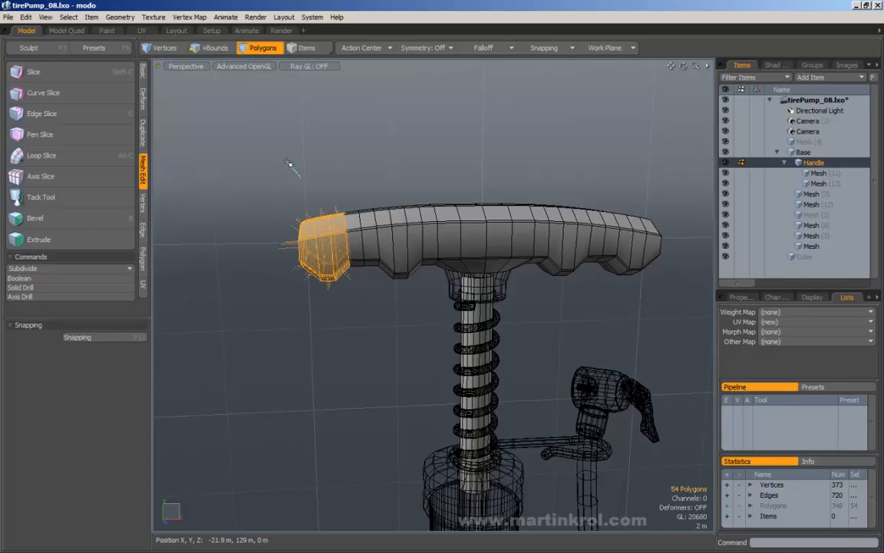
mouse_move(288, 163)
middle_mouse_down("shift")
mouse_move(373, 183)
mouse_move(361, 182)
middle_mouse_up("shift")
Step: Remove top and middle faces, extend along the front and upper rows, then clear the selection
mouse_move(457, 172)
middle_mouse_down("ctrl")
mouse_move(414, 170)
mouse_move(310, 204)
middle_mouse_up("ctrl")
middle_click_drag(396, 184, 450, 217, "ctrl")
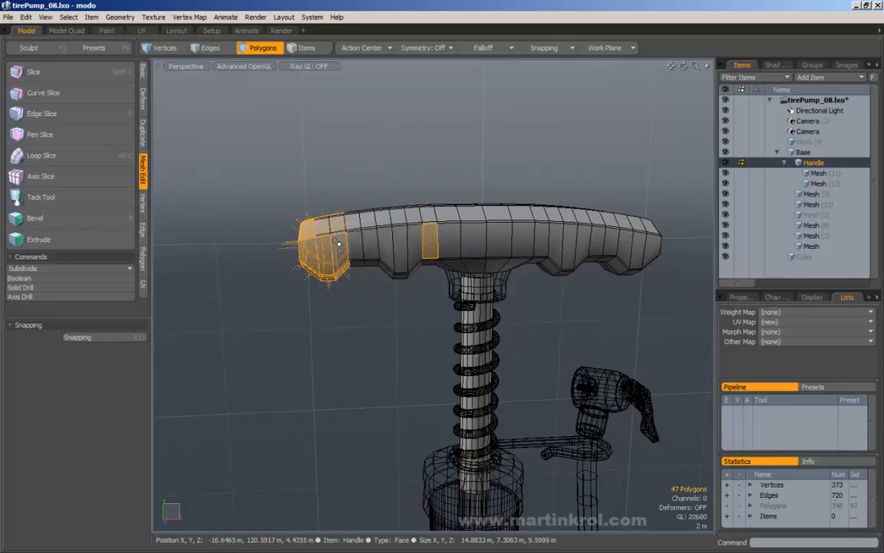
mouse_move(311, 257)
left_mouse_down("shift")
mouse_move(491, 237)
mouse_move(625, 240)
mouse_move(420, 247)
left_mouse_up("shift")
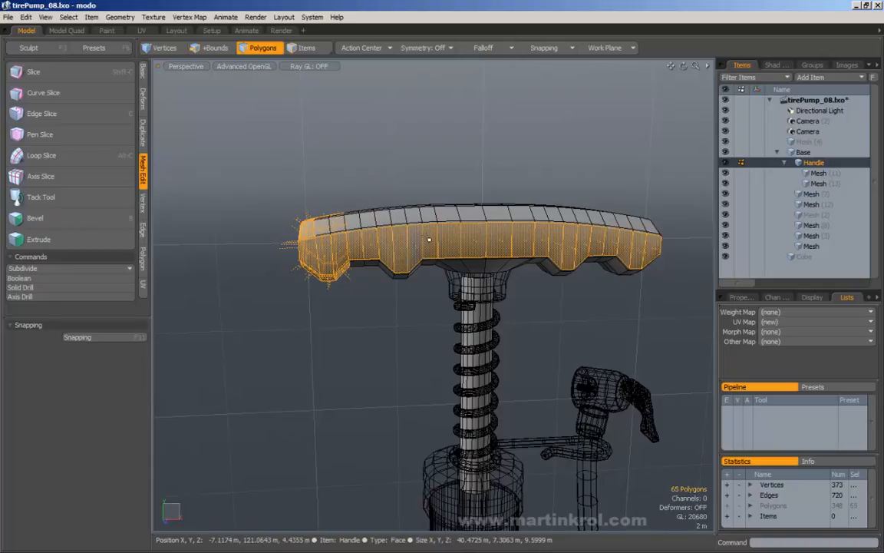
mouse_move(384, 221)
left_mouse_down("shift")
mouse_move(569, 215)
mouse_move(524, 236)
mouse_move(466, 223)
left_mouse_up("shift")
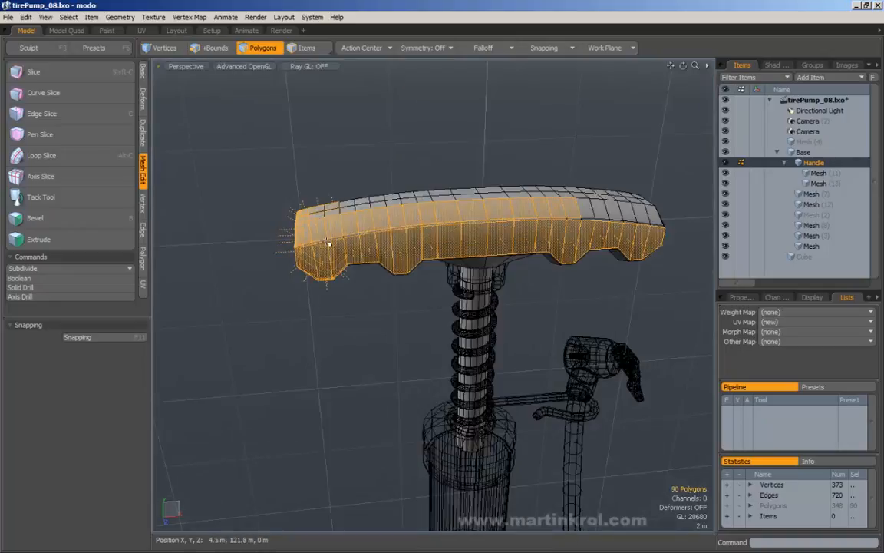
left_click(328, 178)
left_click_drag(328, 178, 328, 176, "alt")
Step: Set Lasso Style to Rectangle and marquee the 54 polygons capping the handle's left end
left_click(68, 17)
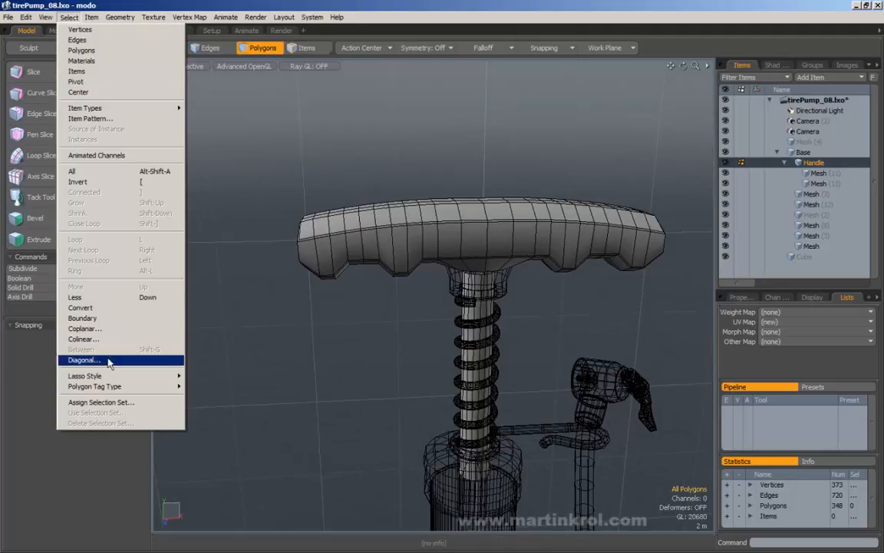
mouse_move(106, 376)
left_click(207, 386)
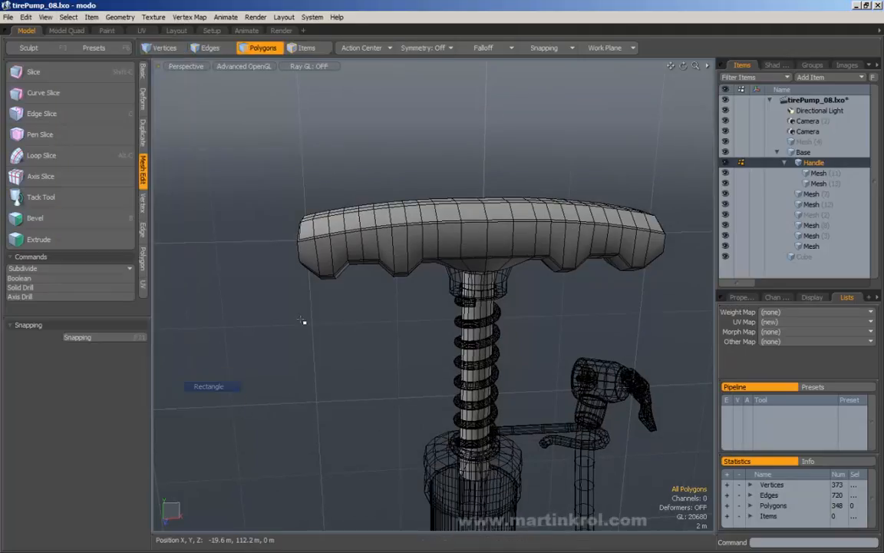
mouse_move(256, 183)
left_mouse_down("alt")
mouse_move(253, 172)
mouse_move(231, 181)
mouse_move(293, 318)
mouse_move(305, 325)
left_mouse_up("alt")
left_click_drag(276, 308, 326, 307, "alt+shift")
left_click_drag(256, 163, 347, 319)
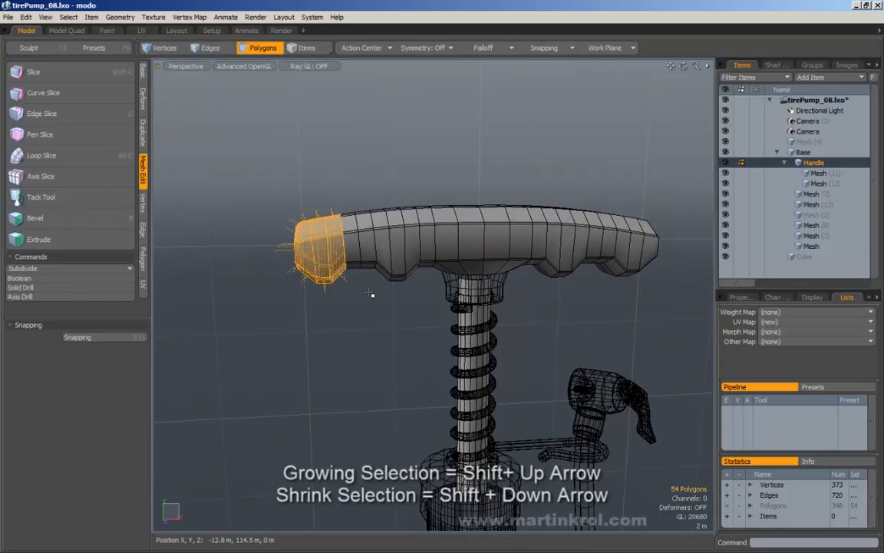
Step: Grow and shrink the selection ring by ring with Shift+Up and Shift+Down, reaching 96 polygons
key("shift+Up")
key("shift+Up")
key("shift+Up")
key("shift+Up")
key("shift+Up")
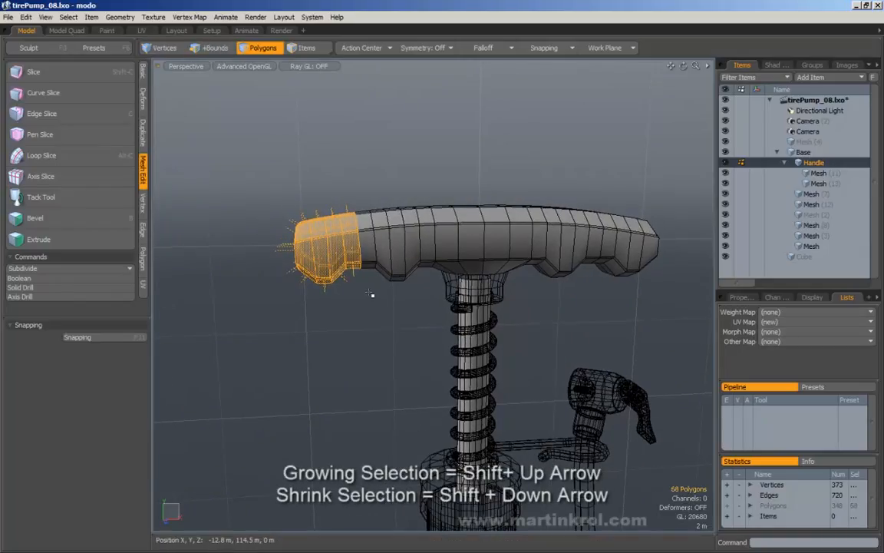
key("shift+Up")
key("shift+Up")
key("shift+Up")
key("shift+Up")
key("shift+Up")
key("shift+Up")
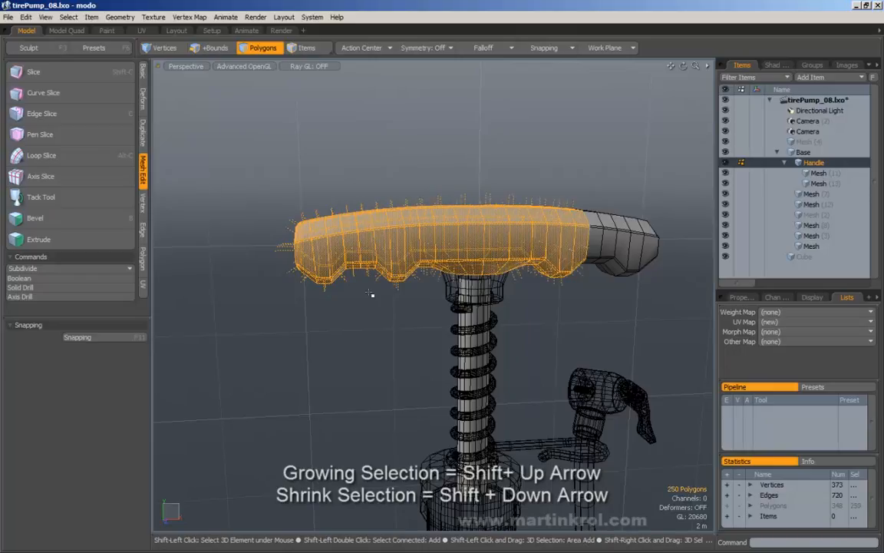
key("shift+Down")
key("shift+Down")
key("shift+Down")
key("shift+Down")
key("shift+Down")
key("shift+Down")
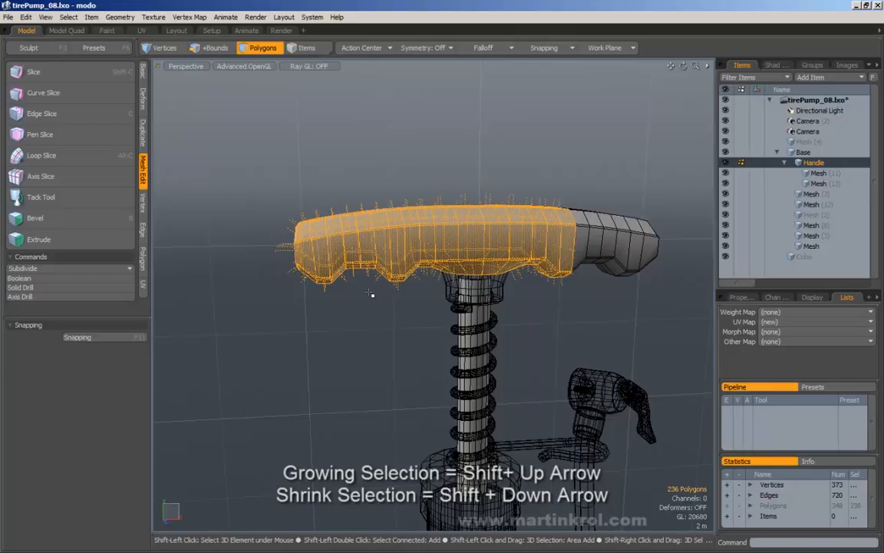
key("shift+Down")
key("shift+Down")
key("shift+Down")
key("shift+Down")
key("shift+Down")
key("shift+Down")
key("shift+Down")
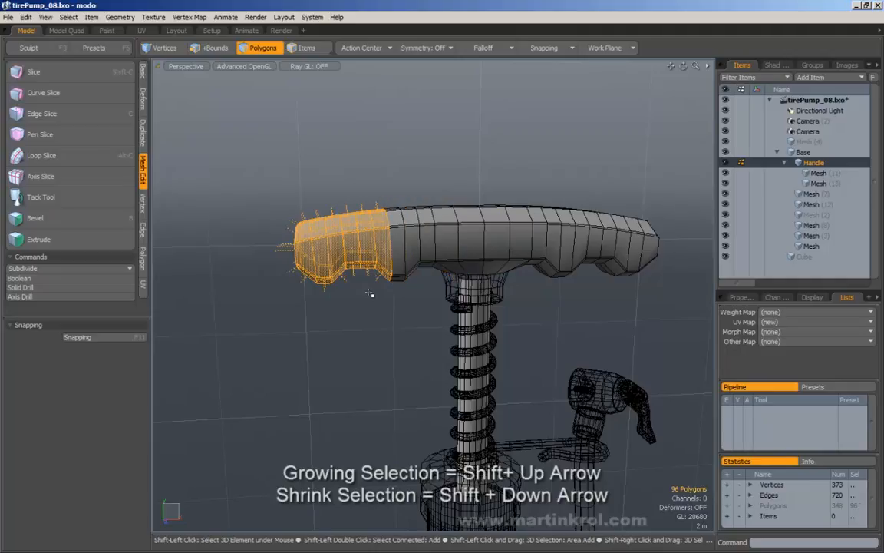
key("shift+Up")
key("shift+Up")
key("shift+Up")
key("shift+Up")
key("shift+Up")
key("shift+Up")
key("shift+Down")
key("shift+Down")
key("shift+Down")
key("shift+Up")
key("shift+Up")
key("shift+Up")
key("shift+Up")
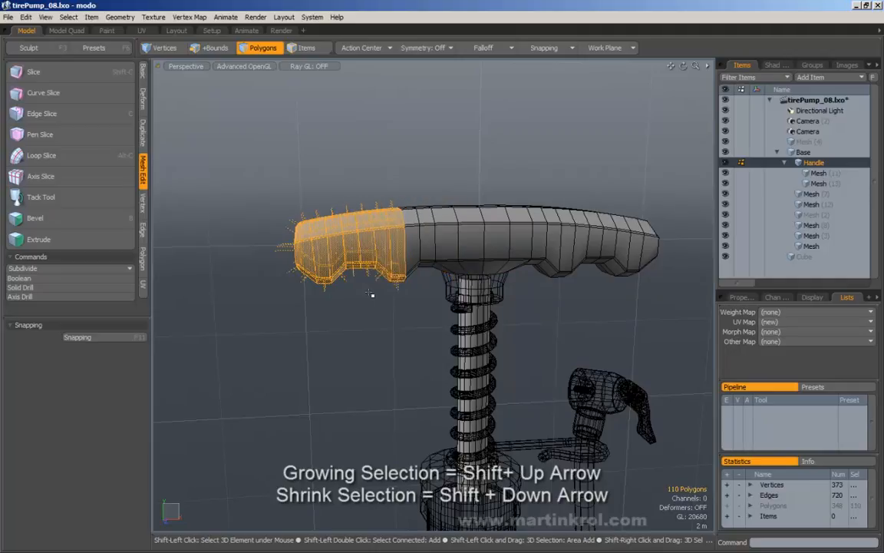
key("shift+Down")
key("shift+Down")
key("shift+Down")
key("shift+Up")
key("shift+Up")
key("shift+Up")
key("shift+Down")
key("shift+Down")
key("shift+Down")
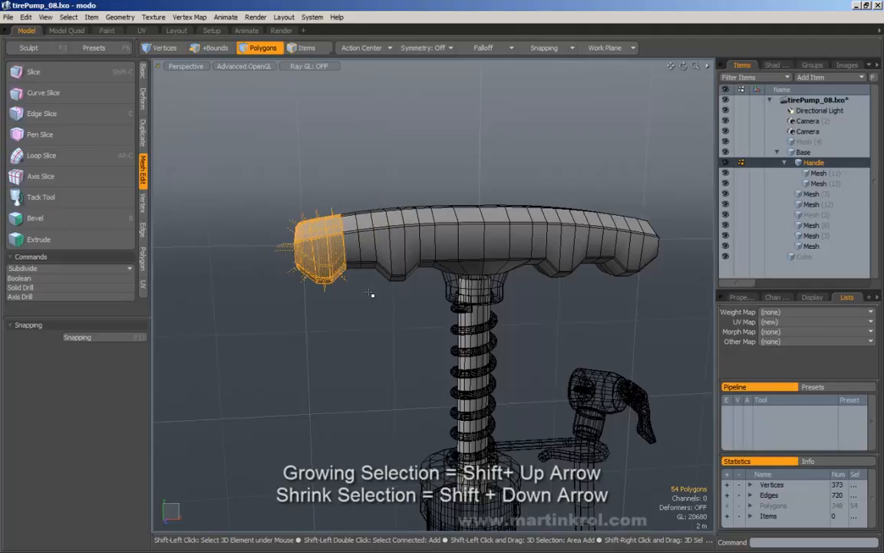
key("shift+Down")
key("shift+Up")
key("shift+Up")
key("shift+Up")
key("shift+Up")
key("shift+Up")
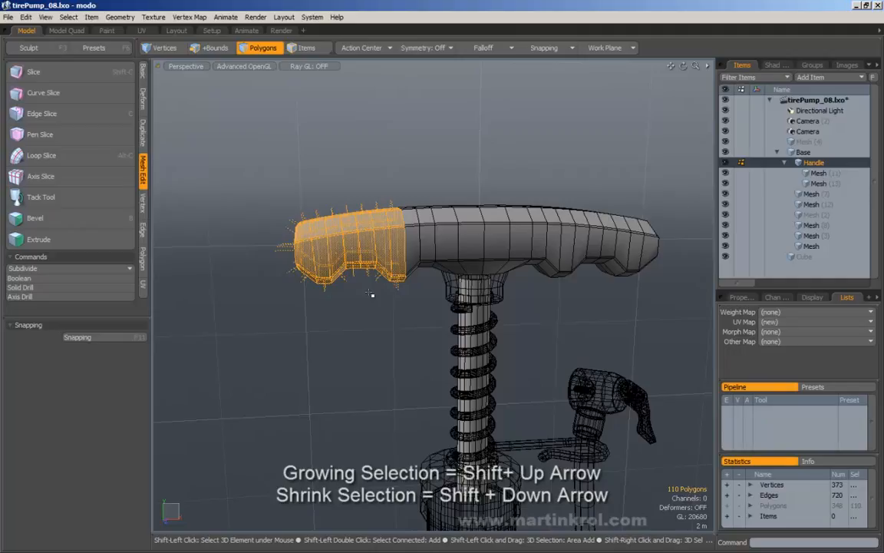
key("shift+Down")
key("shift+Down")
key("shift+Down")
key("shift+Down")
key("shift+Down")
key("shift+Down")
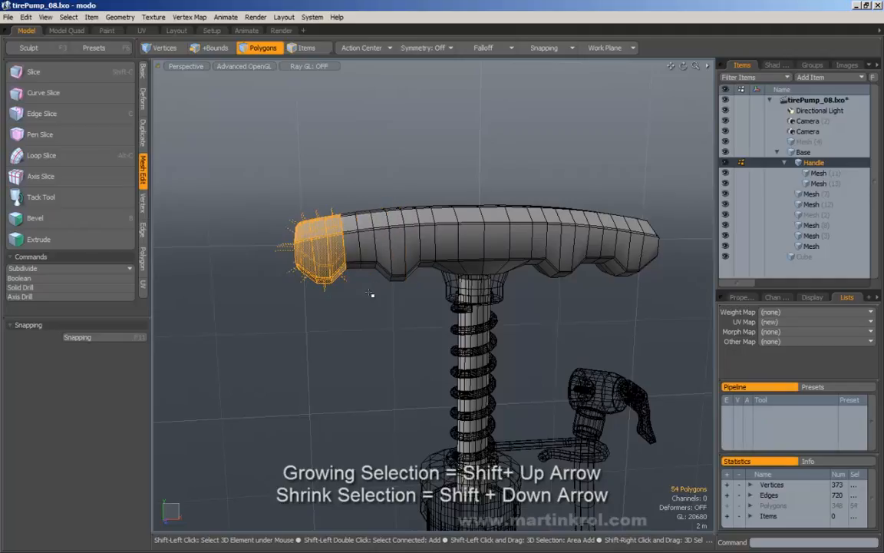
key("shift+Down")
key("shift+Up")
key("shift+Up")
key("shift+Up")
key("shift+Up")
key("shift+Up")
key("shift+Down")
key("shift+Down")
key("shift+Down")
key("shift+Down")
key("shift+Down")
key("shift+Up")
key("shift+Up")
key("shift+Up")
key("shift+Up")
key("shift+Up")
key("shift+Down")
key("shift+Down")
key("shift+Down")
key("shift+Up")
key("shift+Up")
key("shift+Up")
key("shift+Down")
key("shift+Down")
Step: Clear the selection, zoom in, and select two neighbouring faces on the handle's front
left_click_drag(362, 167, 371, 201)
left_click_drag(371, 234, 380, 252, "alt")
scroll(372, 248, "up", 3, "alt")
left_click(375, 252)
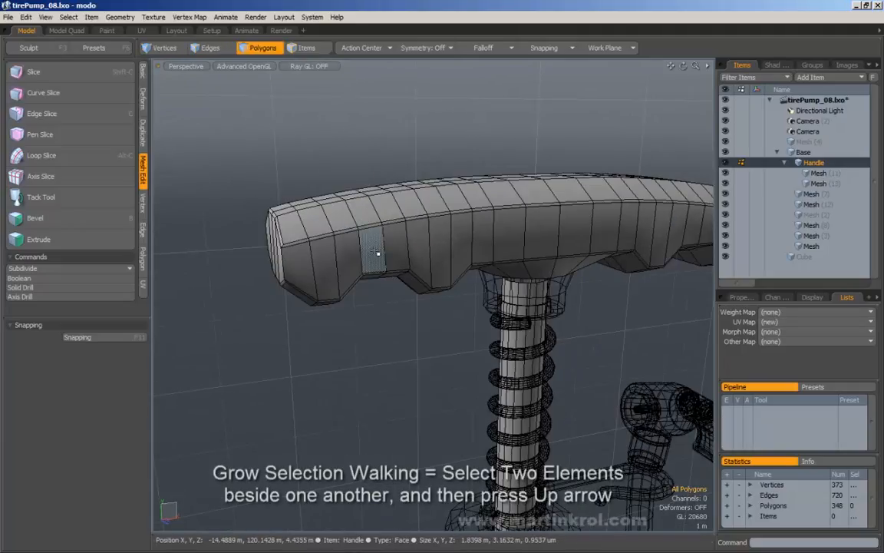
left_click(376, 248)
left_click(377, 239, "shift")
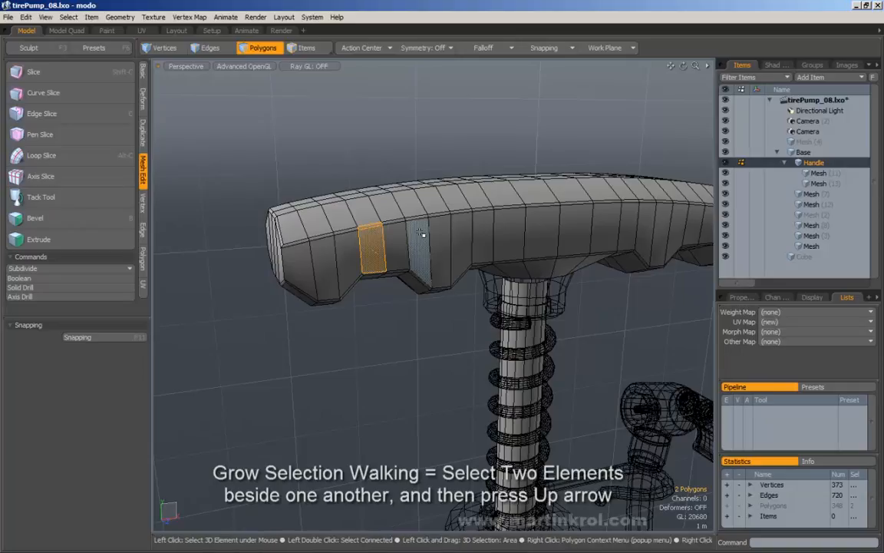
Step: Walk the pattern around the handle to 14 polygons with Up arrow, then clear it
key("Up")
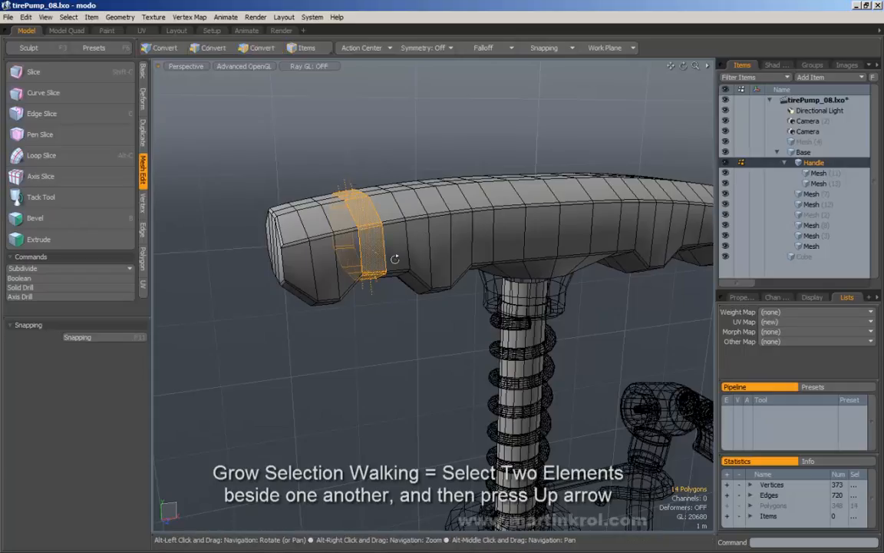
left_click_drag(395, 259, 347, 284, "alt")
left_click(379, 156)
left_click_drag(386, 215, 394, 237, "alt")
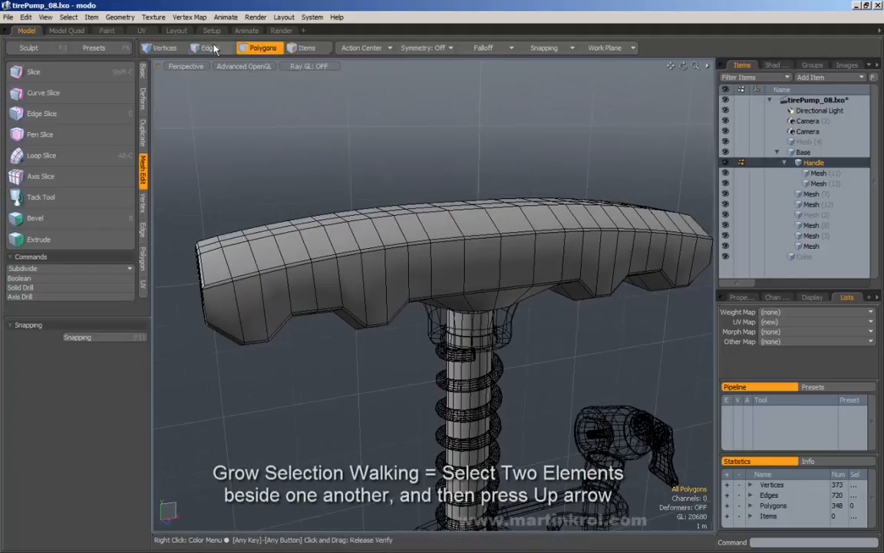
Step: In Edges mode, trial edge selections walked with Up arrow, clearing each with Escape
left_click(210, 48)
left_click_drag(361, 265, 376, 279, "alt")
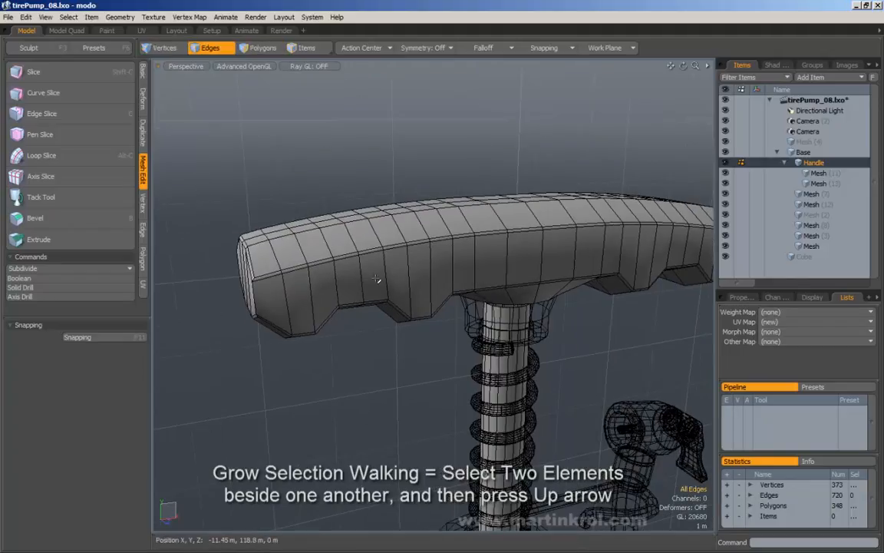
left_click(349, 259)
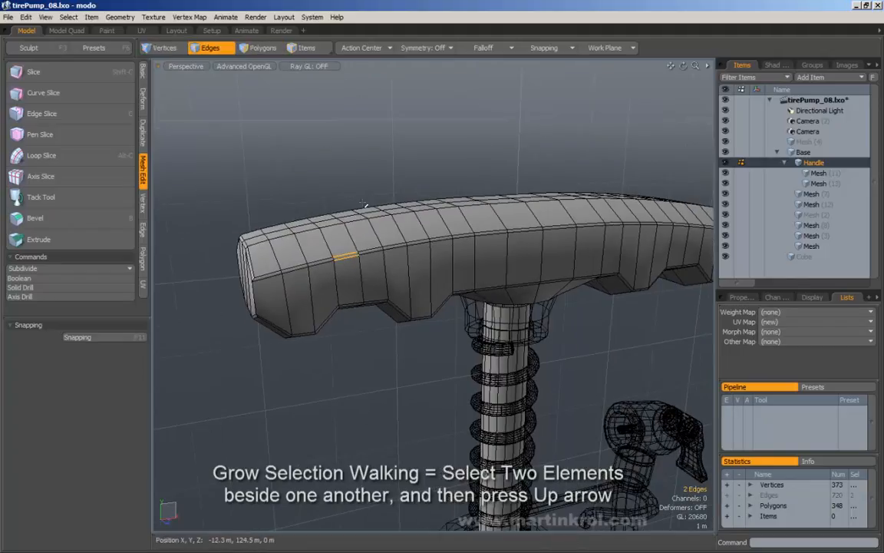
key("Up")
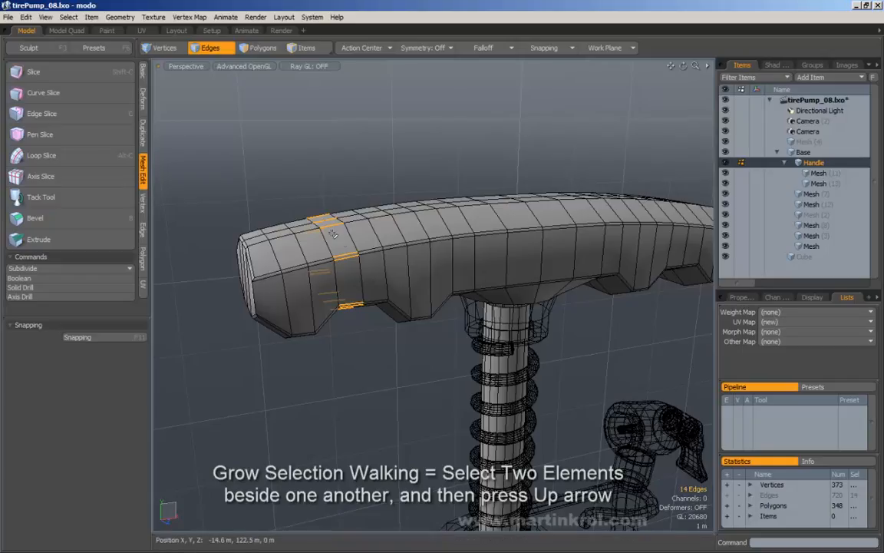
left_click_drag(300, 210, 378, 215, "alt")
key("Escape")
left_click_drag(353, 299, 419, 281)
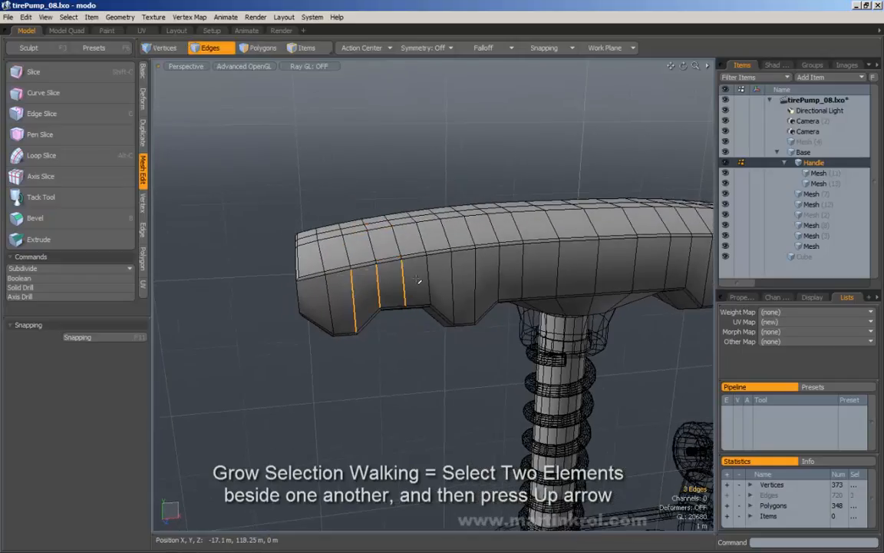
key("Up")
key("Up")
key("Up")
key("Up")
key("Up")
key("Up")
key("Up")
key("Up")
key("Up")
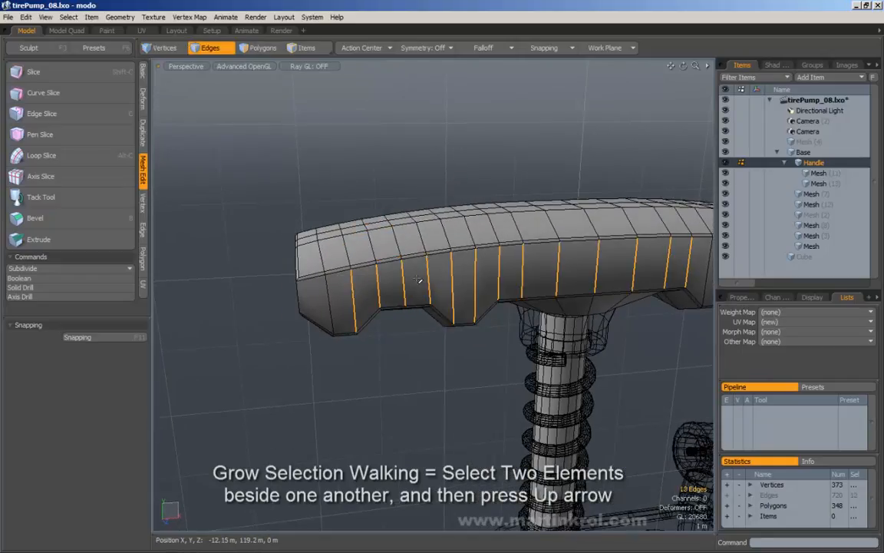
key("Escape")
left_click_drag(403, 221, 342, 221, "alt")
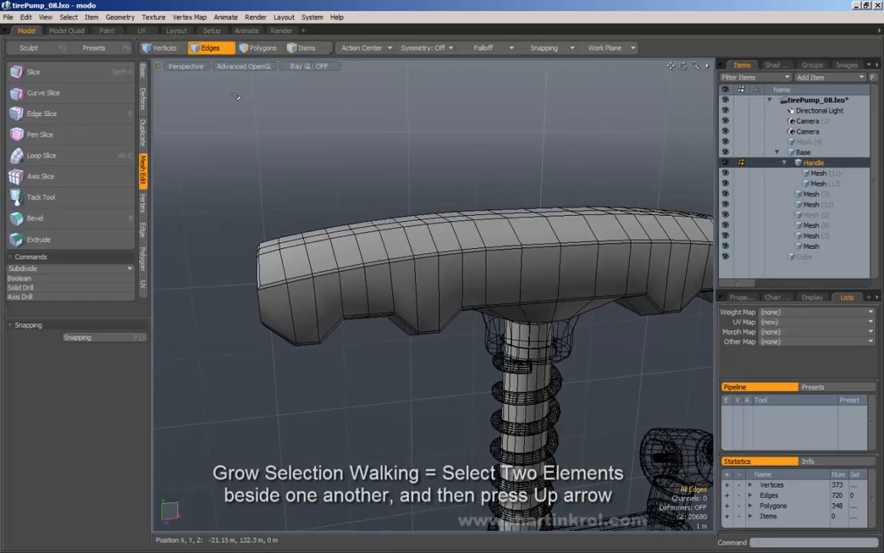
Step: Select two vertical edges one apart at the handle's left end and walk the pattern to 8 edges
left_click(291, 312)
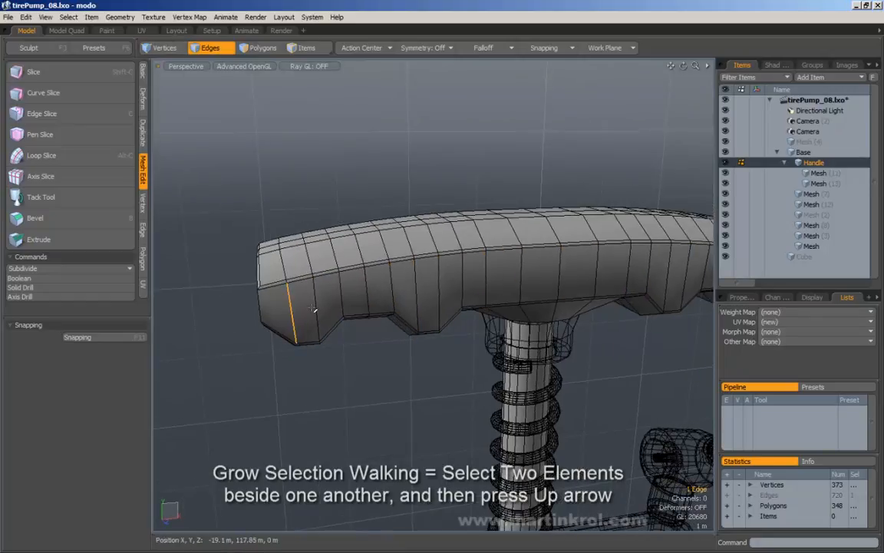
left_click(316, 309, "shift")
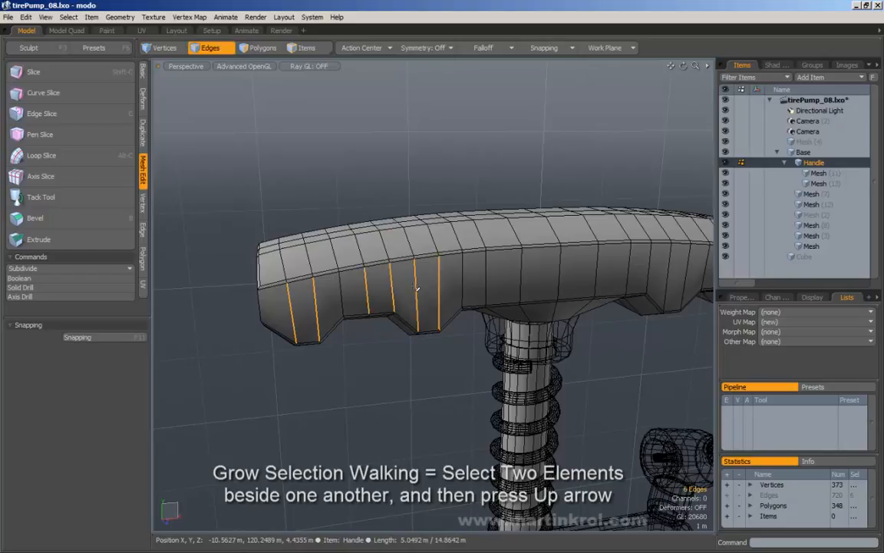
key("Up")
key("Up")
key("Up")
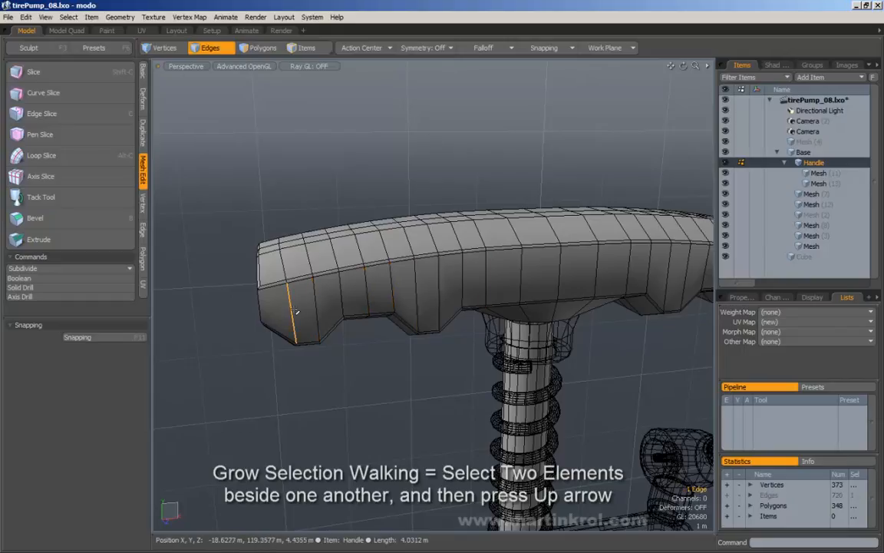
key("Up")
key("Up")
key("Up")
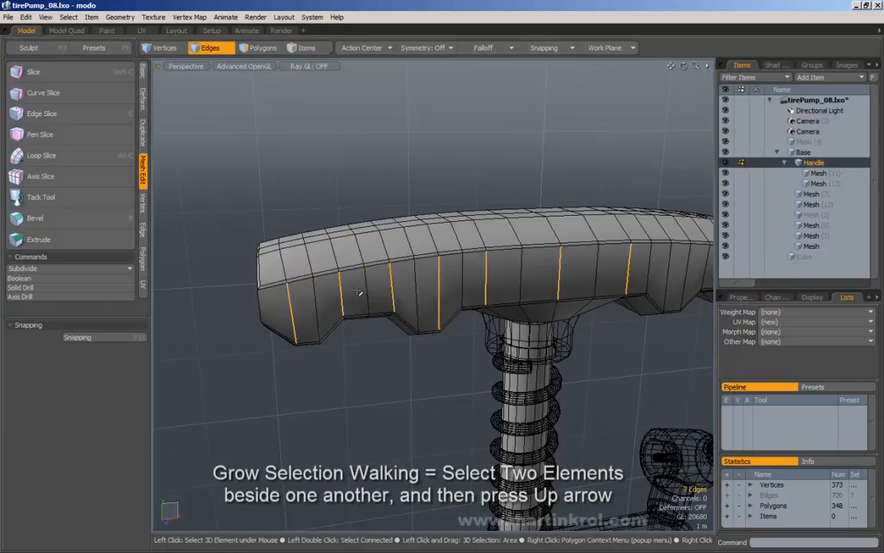
Step: In polygon mode, select polygons at the handle's left end, walk them with Up/Down, then clear
left_click(258, 47)
left_click(303, 321)
left_click_drag(303, 321, 330, 311)
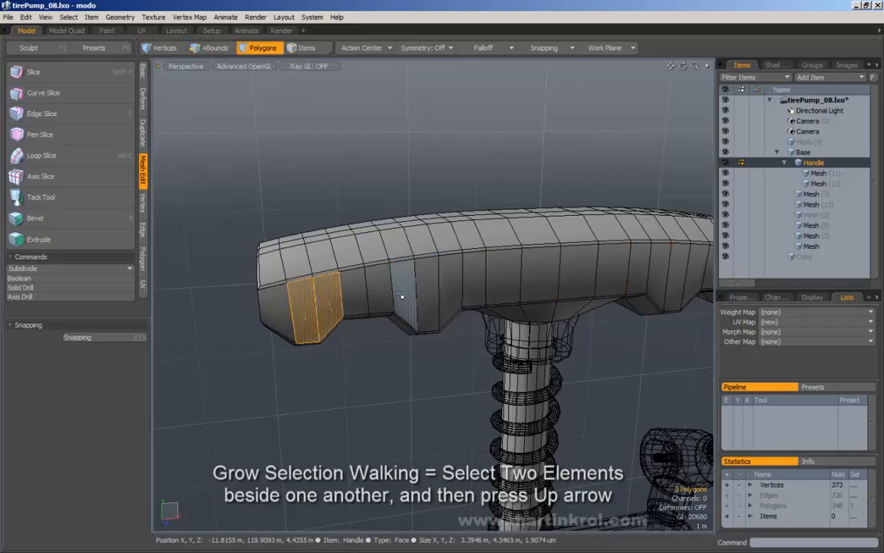
left_click_drag(401, 295, 433, 293, "shift")
key("Up")
key("Up")
key("Up")
key("Up")
key("Up")
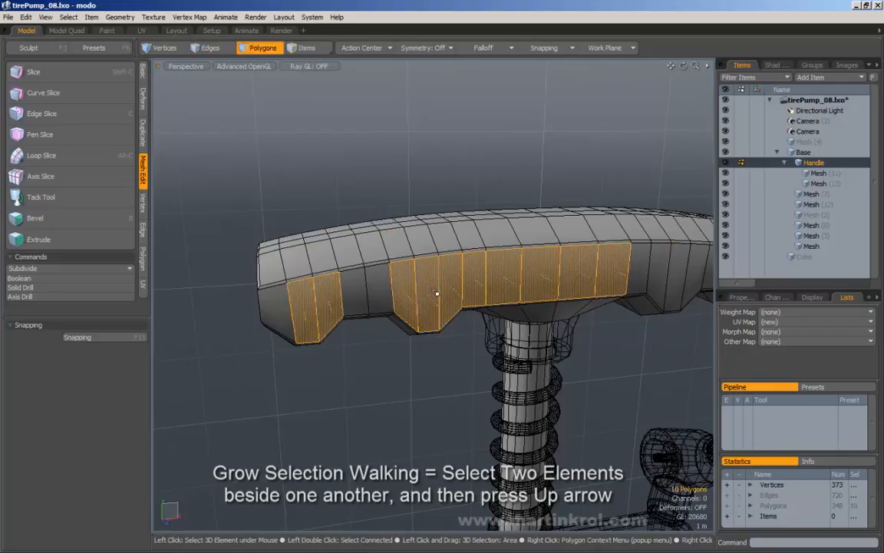
key("Down")
key("Down")
left_click(389, 164)
Step: Select two separate polygons on the handle's top, repeat the pattern with Up, then clear
left_click_drag(389, 164, 388, 206, "alt")
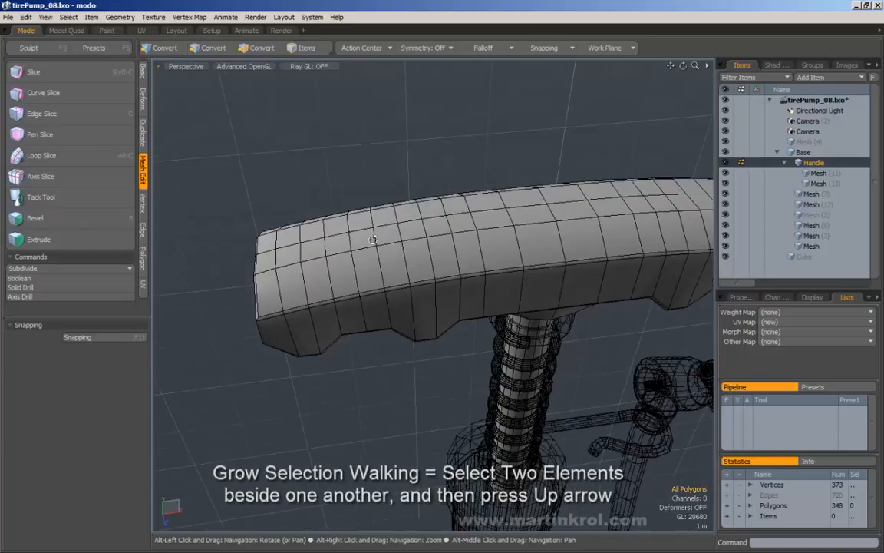
left_click(348, 276)
left_click(396, 267, "shift")
key("Up")
key("Up")
key("Up")
key("Up")
key("Up")
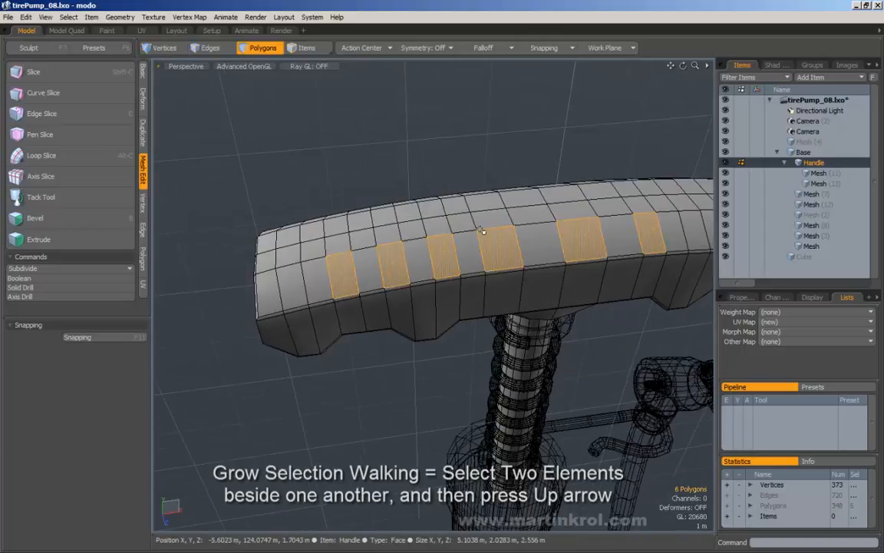
left_click(411, 196)
Step: Select five polygons along the handle's top, repeat the pattern with Up, then clear
left_click(347, 275)
left_click(370, 270, "shift")
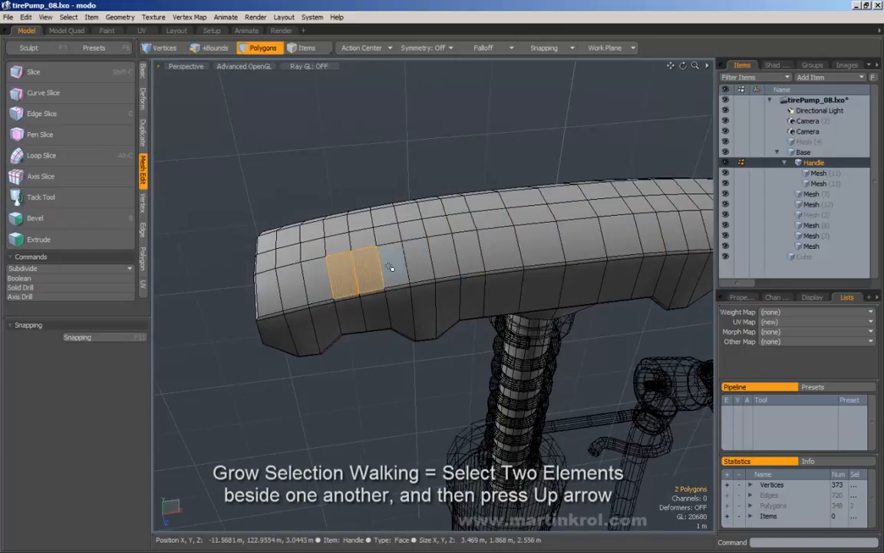
left_click(419, 261, "shift")
left_click(448, 255, "shift")
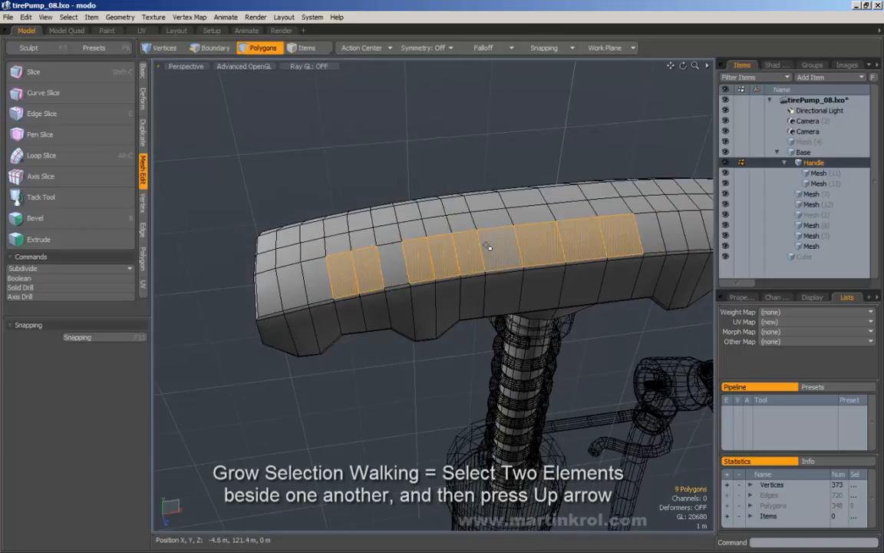
left_click(472, 258, "shift")
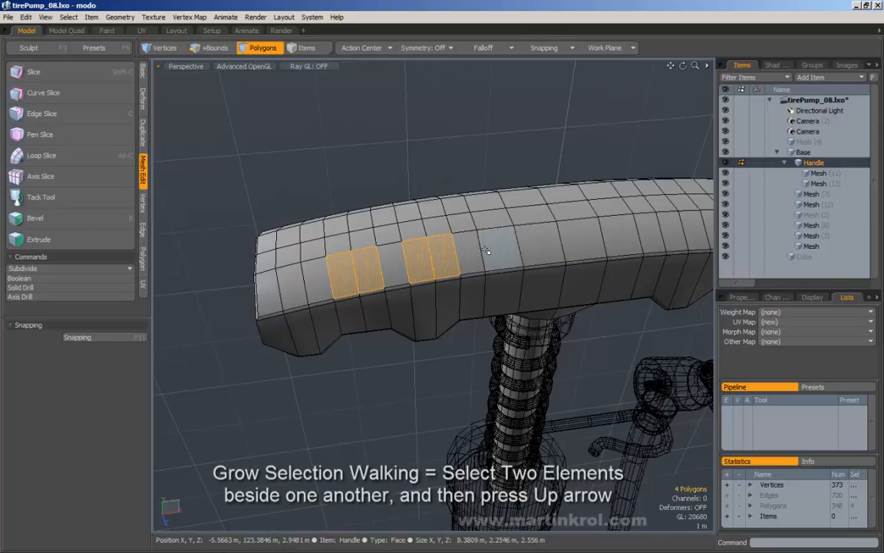
key("Up")
key("Up")
key("Up")
key("Up")
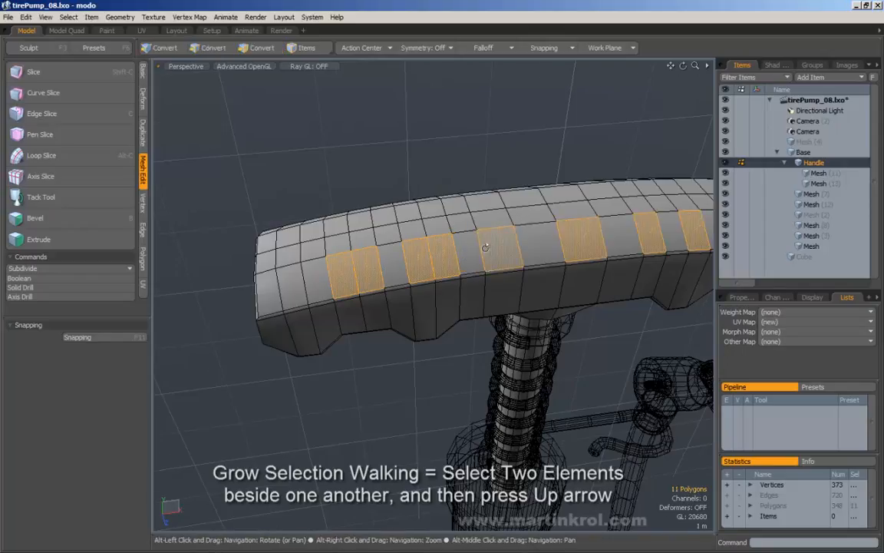
left_click_drag(485, 248, 439, 228, "ctrl+alt")
left_click(426, 225)
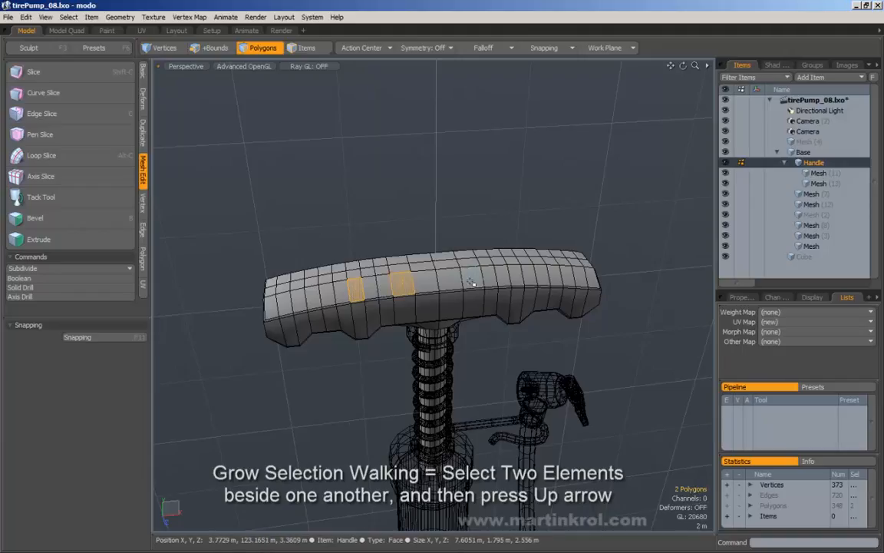
Step: Grow the selection one step with Up, then select a single top polygon and clear it
key("Up")
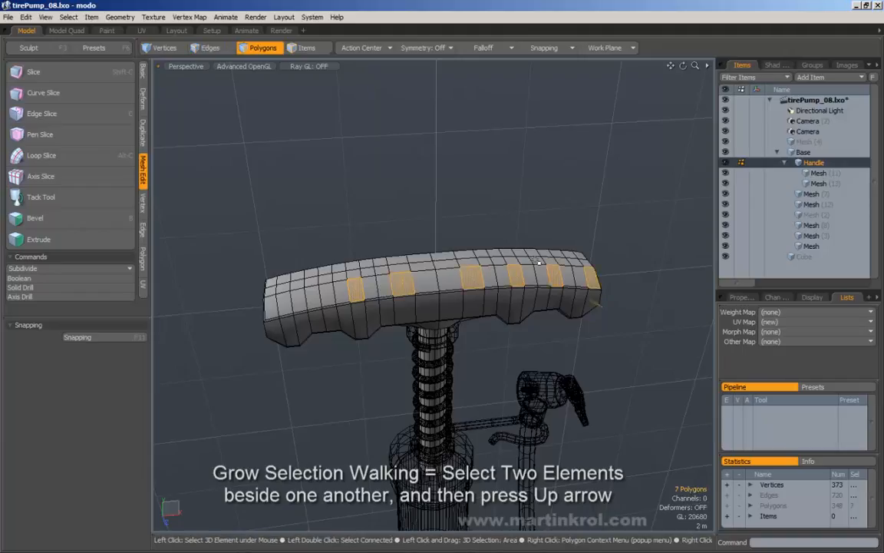
left_click(449, 233)
left_click_drag(450, 233, 355, 300, "alt")
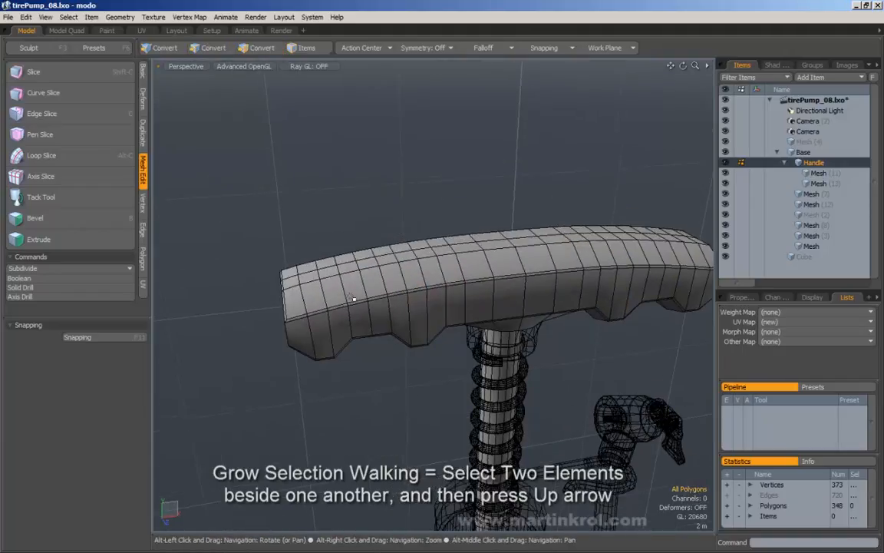
left_click(332, 298)
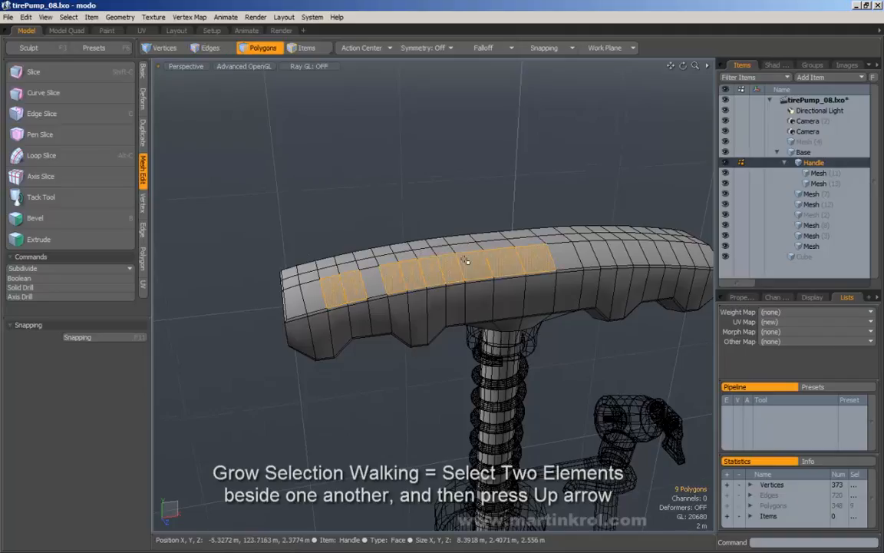
left_click(454, 216)
Step: Select two spaced polygons near the handle's left end and walk the pattern with Up
left_click_drag(455, 216, 346, 301, "alt")
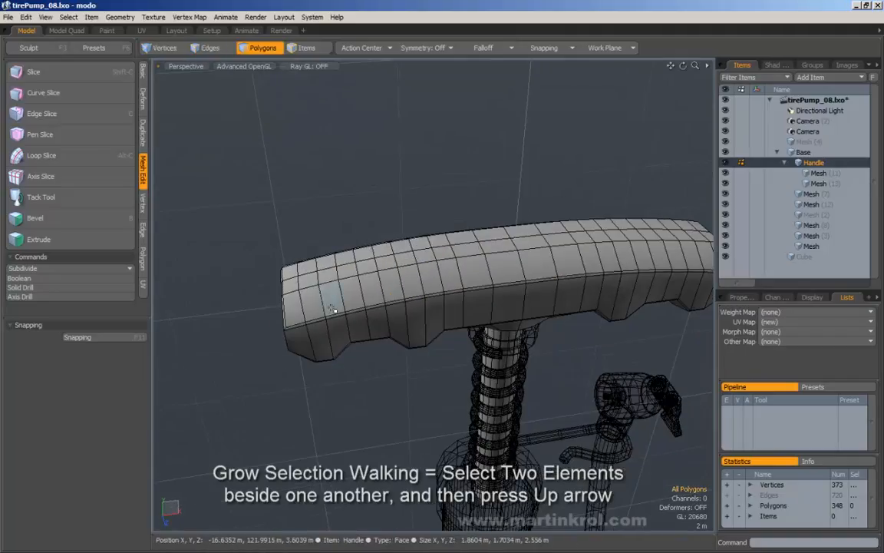
left_click(333, 299)
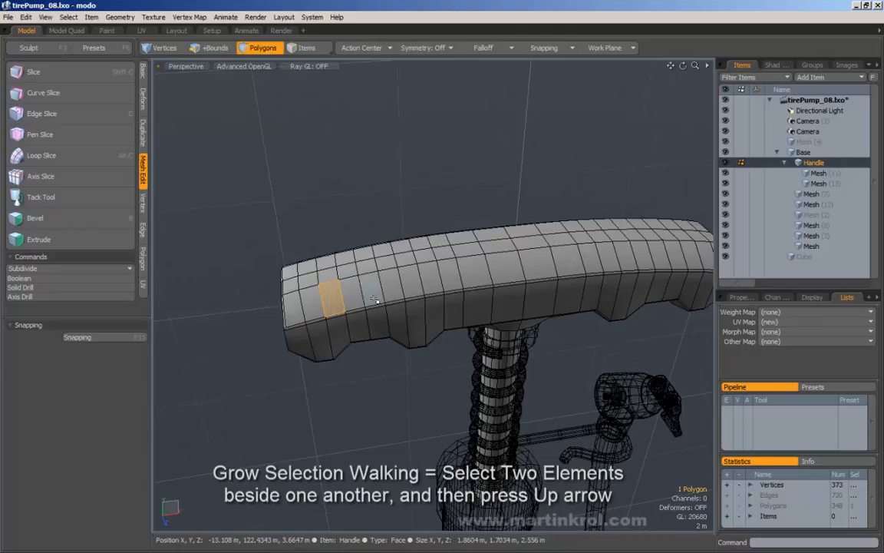
left_click(370, 291, "shift")
key("Up")
key("Up")
key("Up")
key("Up")
key("Up")
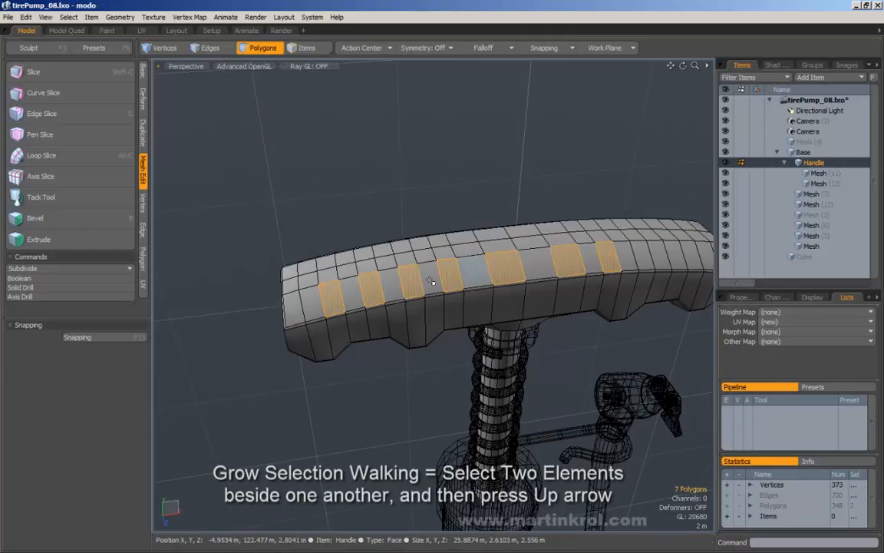
left_click(378, 192)
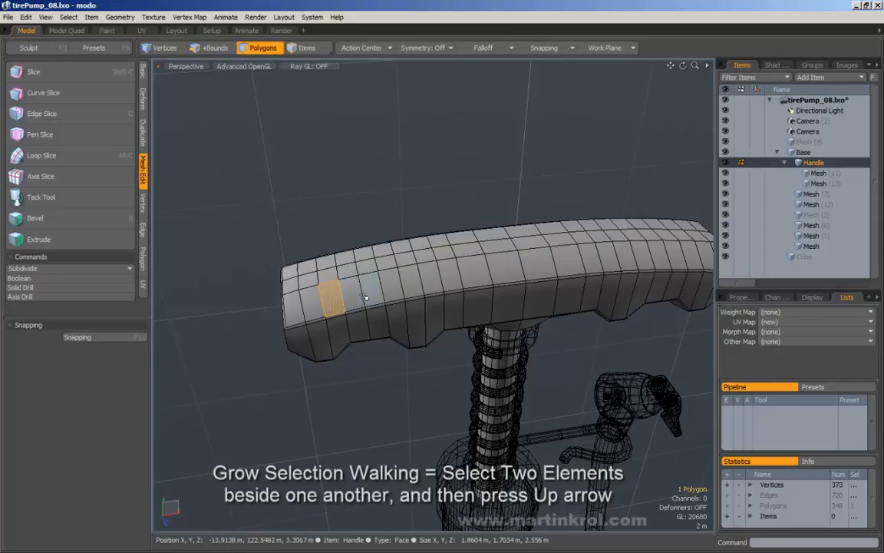
Step: Extend the alternating pattern to six polygons along the handle with Up, then clear it
left_click(388, 285, "shift")
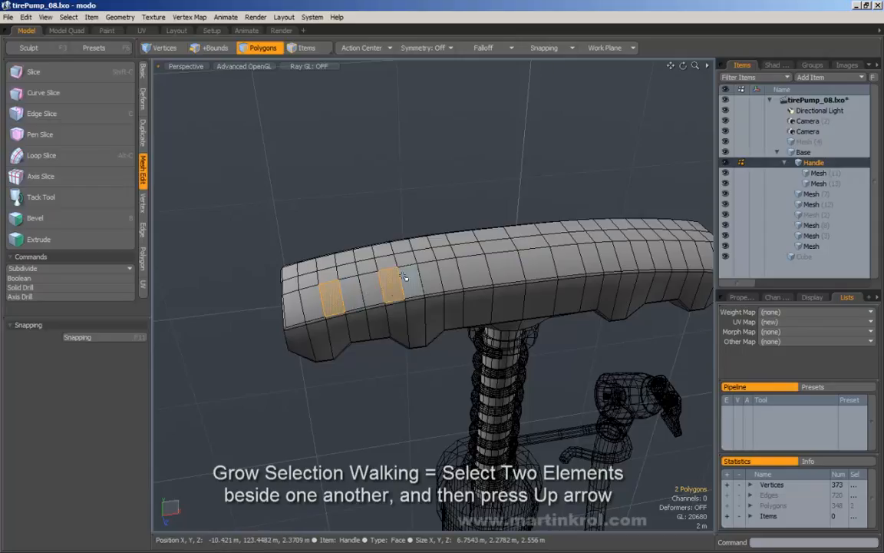
key("Up")
key("Up")
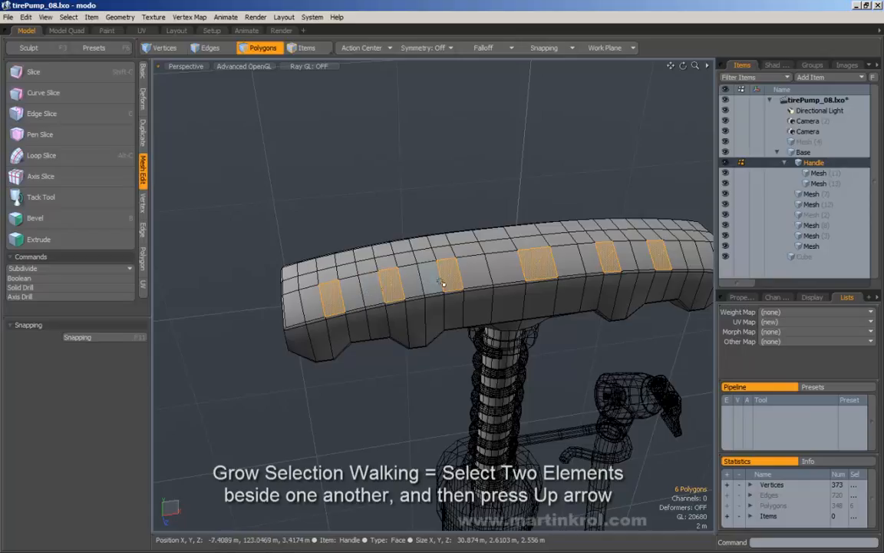
scroll(528, 233, "down", 2)
left_click(469, 216)
left_click_drag(468, 216, 414, 225, "alt")
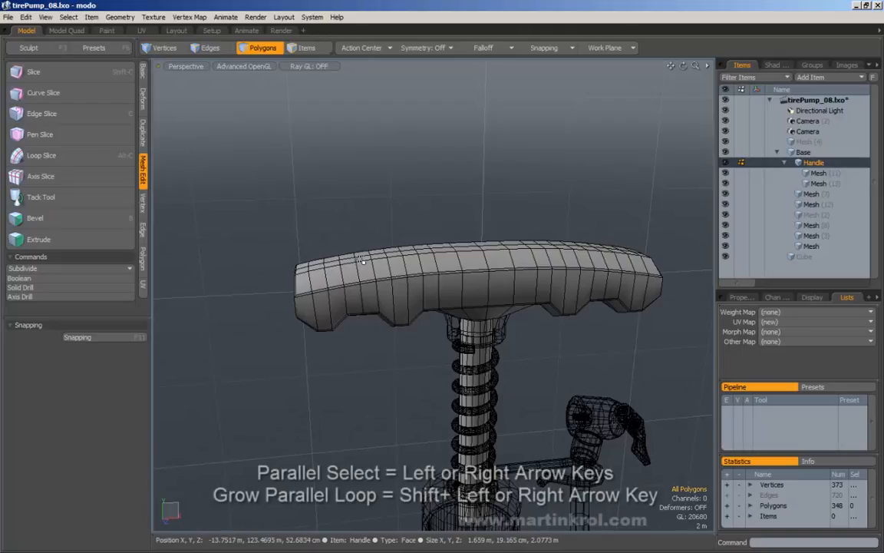
Step: Select a crosswise polygon strip and step it with Left/Right arrows to a 12-polygon ring mid-handle
mouse_move(364, 244)
left_mouse_down()
mouse_move(367, 285)
mouse_move(400, 272)
mouse_move(399, 260)
left_mouse_up()
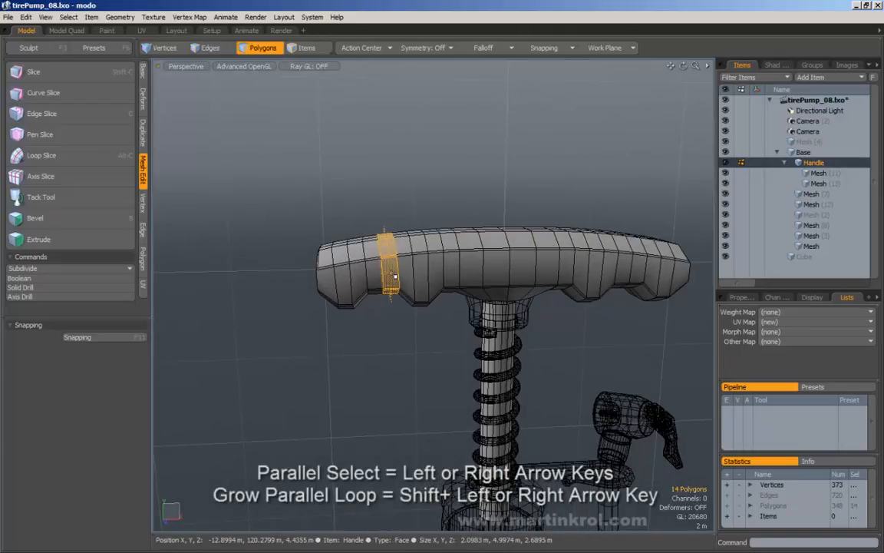
left_click_drag(355, 240, 385, 211, "alt")
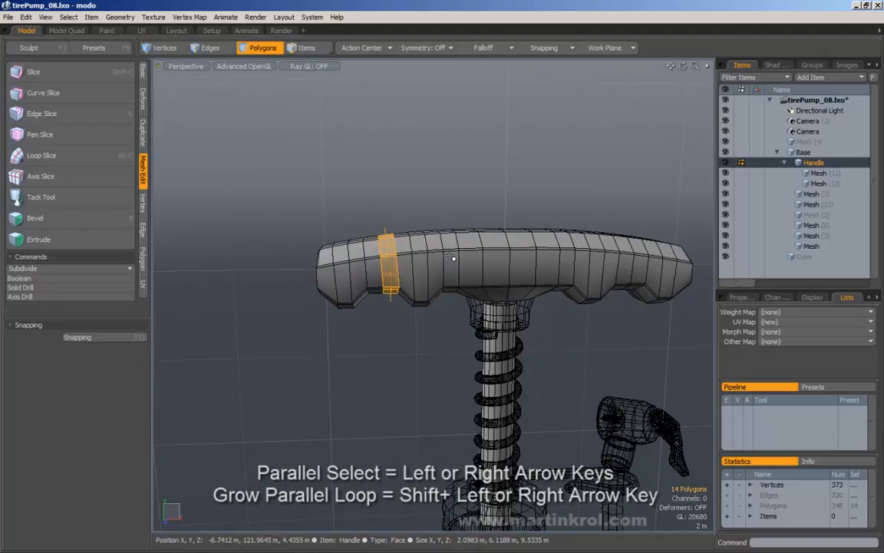
key("Left")
key("Right")
key("Right")
key("Right")
key("Right")
key("Right")
key("Right")
key("Right")
key("Right")
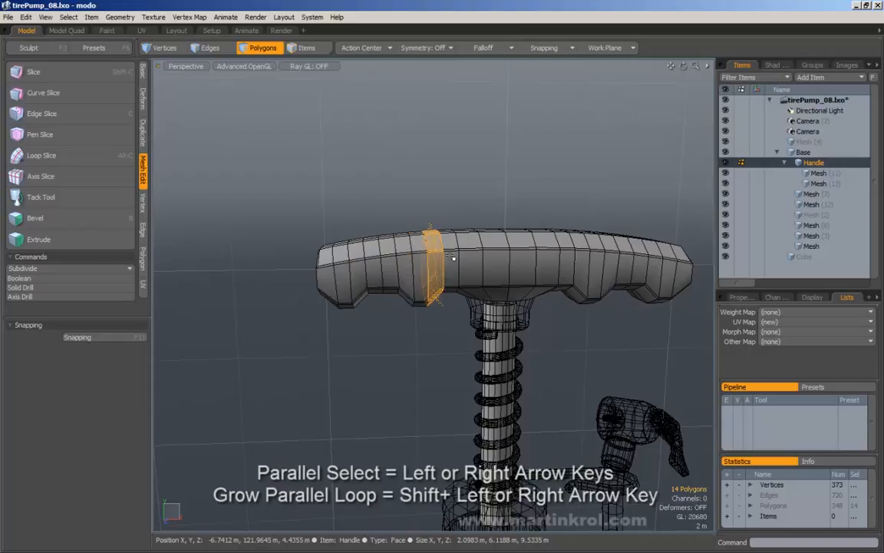
key("Right")
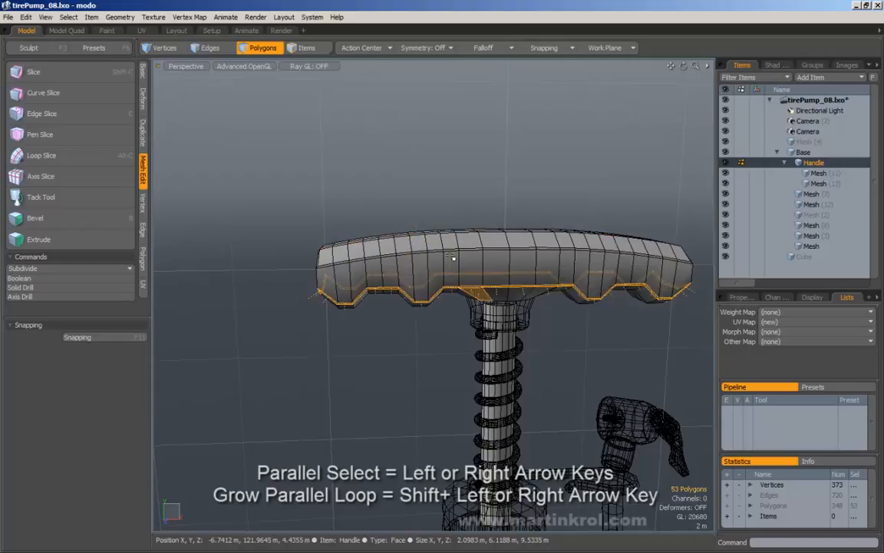
key("Right")
key("Right")
key("Right")
key("Right")
key("Right")
key("Right")
key("Right")
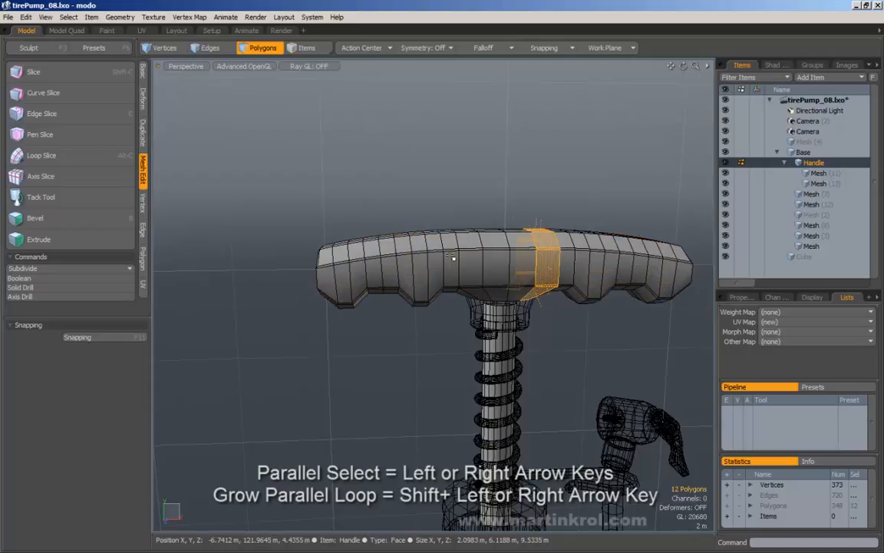
key("Right")
key("Right")
key("Right")
key("Right")
key("Right")
key("Right")
key("Right")
key("Right")
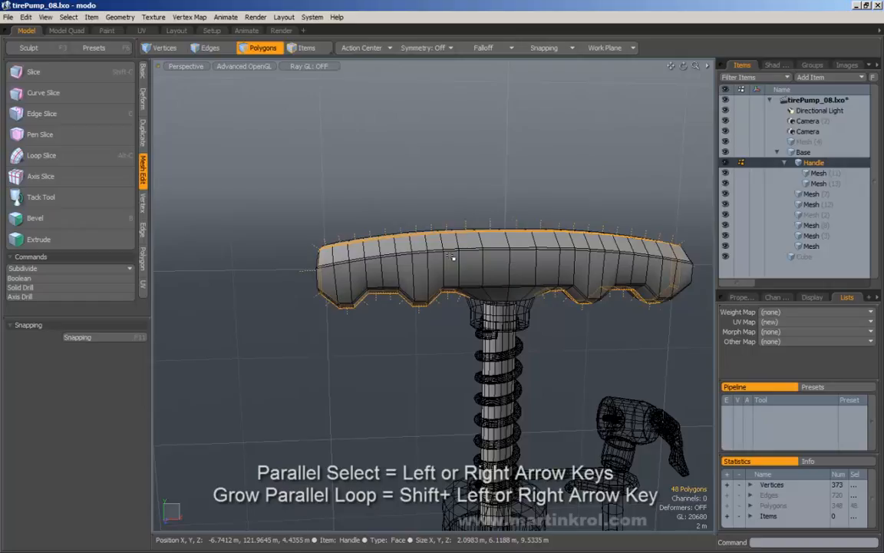
key("Right")
key("Right")
left_click_drag(452, 258, 461, 209, "alt")
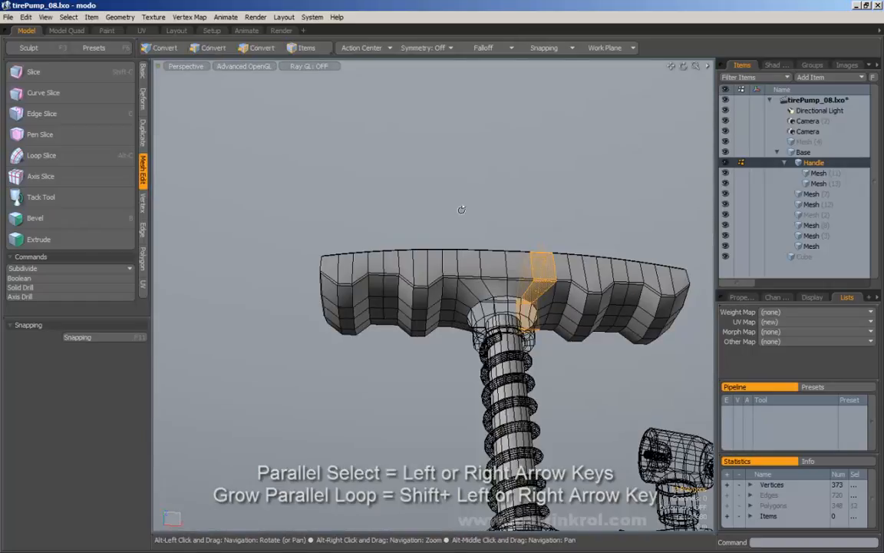
Step: Select one polygon on the handle's side and expand it to its crosswise loop with L
left_click_drag(438, 267, 458, 270, "alt+shift")
left_click_drag(389, 260, 386, 285, "alt")
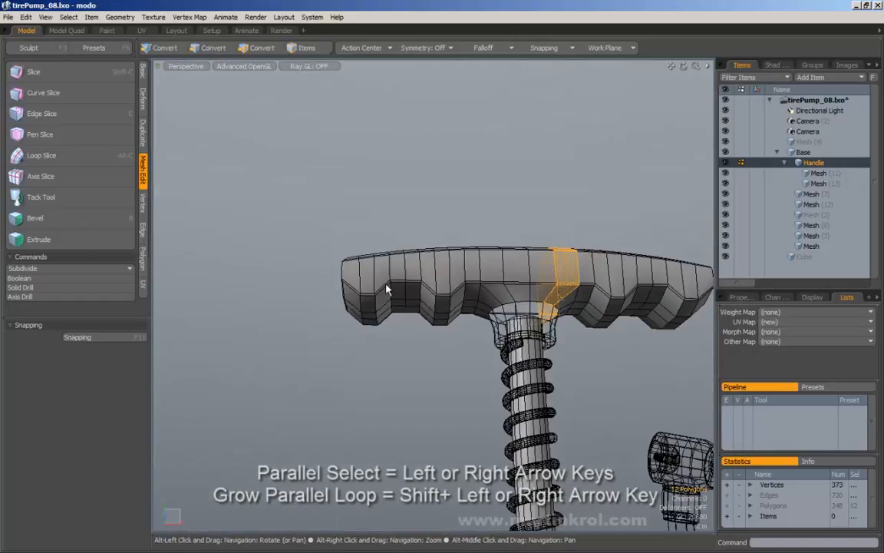
left_click(400, 271)
key("l")
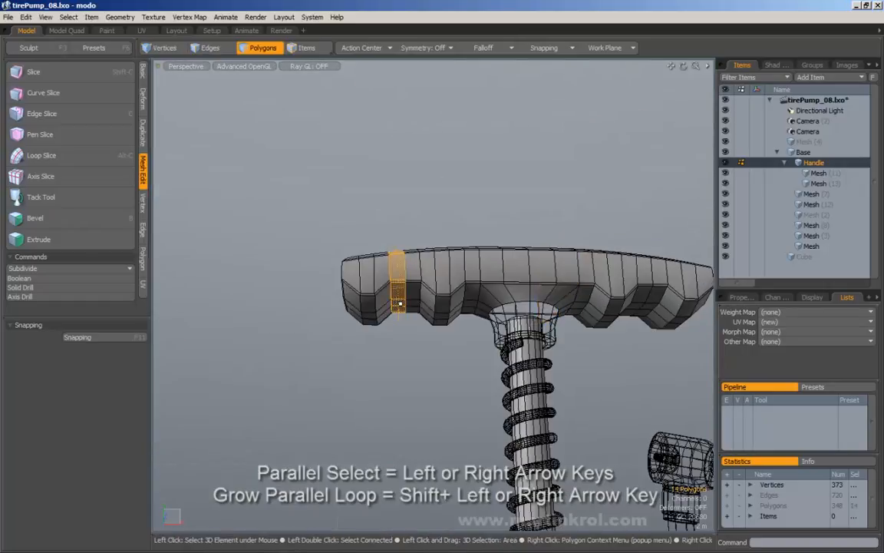
Step: Step the loop back and forth to neighbouring parallel loops with the Left/Right arrows
key("Left")
key("Left")
key("Left")
key("Right")
key("Right")
key("Right")
key("Right")
key("Right")
key("Right")
key("Right")
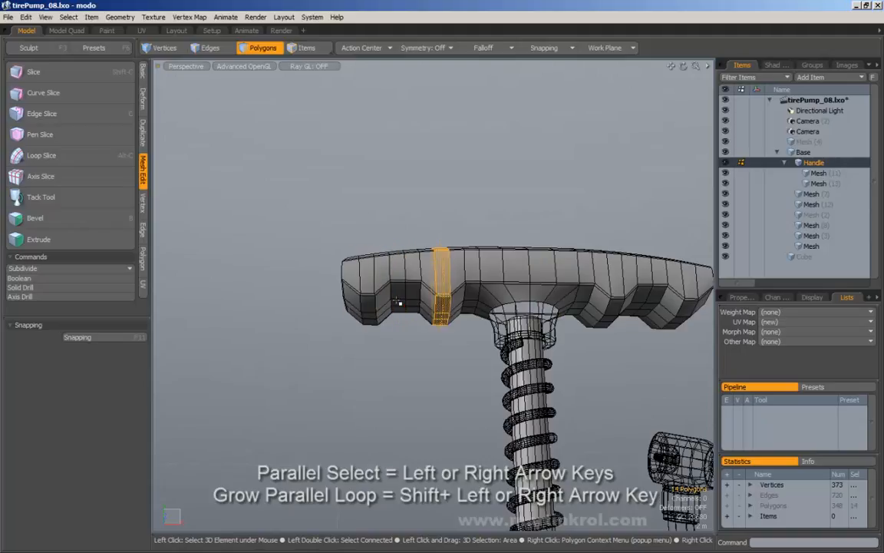
key("Left")
key("Left")
key("Left")
key("Left")
key("Left")
key("Left")
key("Right")
key("Right")
key("Right")
key("Right")
key("Right")
key("Right")
key("Right")
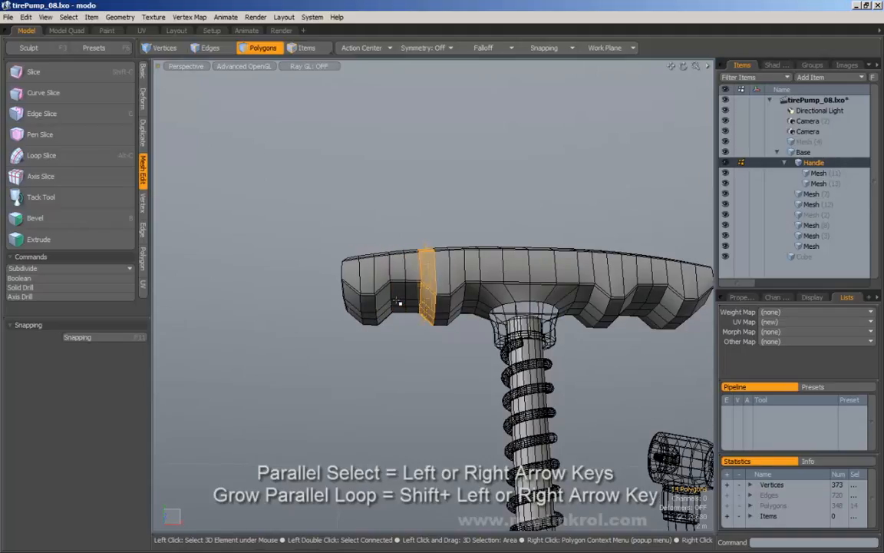
key("Left")
key("Left")
key("Left")
key("Left")
key("Left")
key("Left")
key("Left")
key("Right")
key("Right")
key("Right")
key("Right")
key("Right")
key("Right")
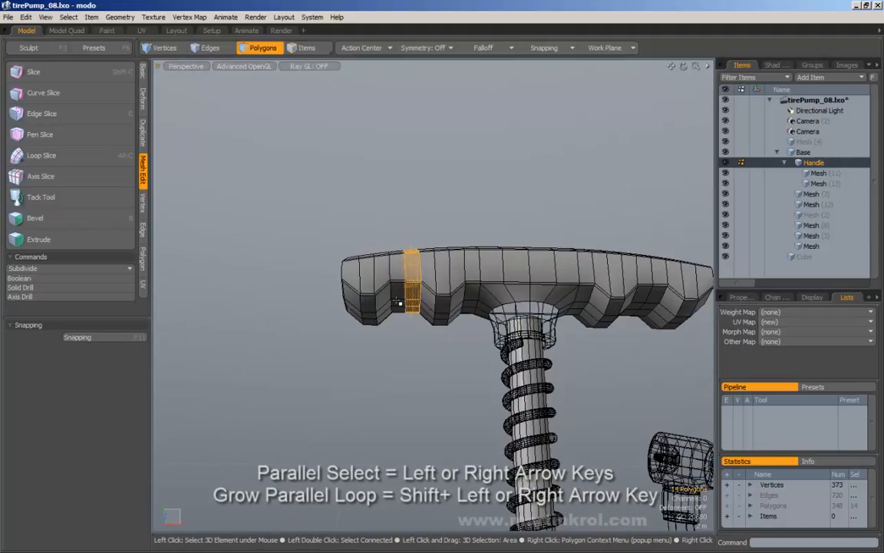
key("Left")
key("Left")
key("Left")
key("Left")
key("Left")
key("Left")
key("Left")
key("Right")
key("Right")
key("Right")
key("Right")
key("Right")
key("Right")
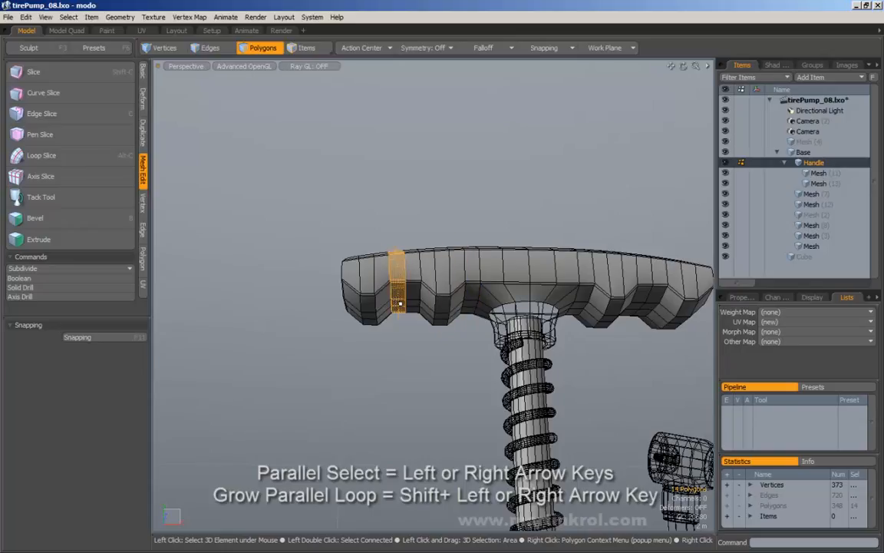
key("Right")
key("Right")
key("Right")
key("Left")
key("Left")
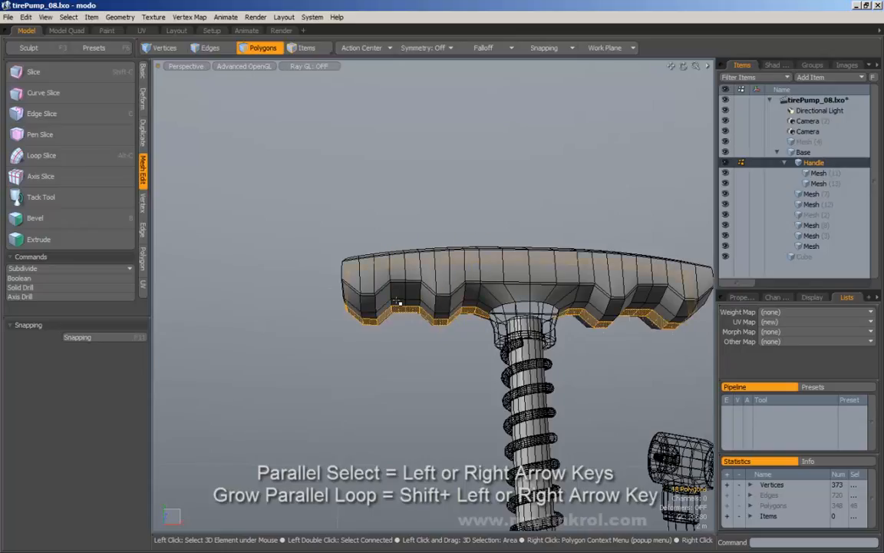
Step: Select three polygons down a column, grow with Shift+Left, then shrink/regrow the band between 28 and 112 polygons
left_click_drag(443, 279, 442, 310)
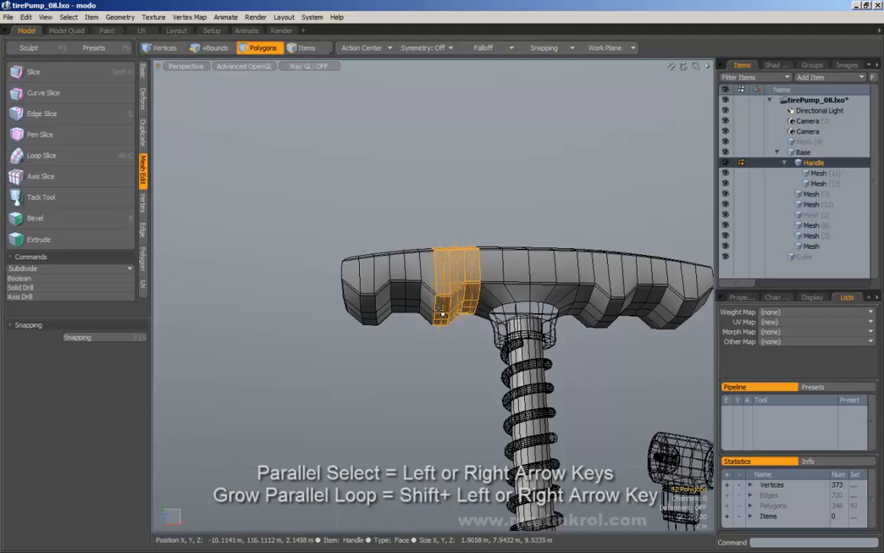
key("shift+Left")
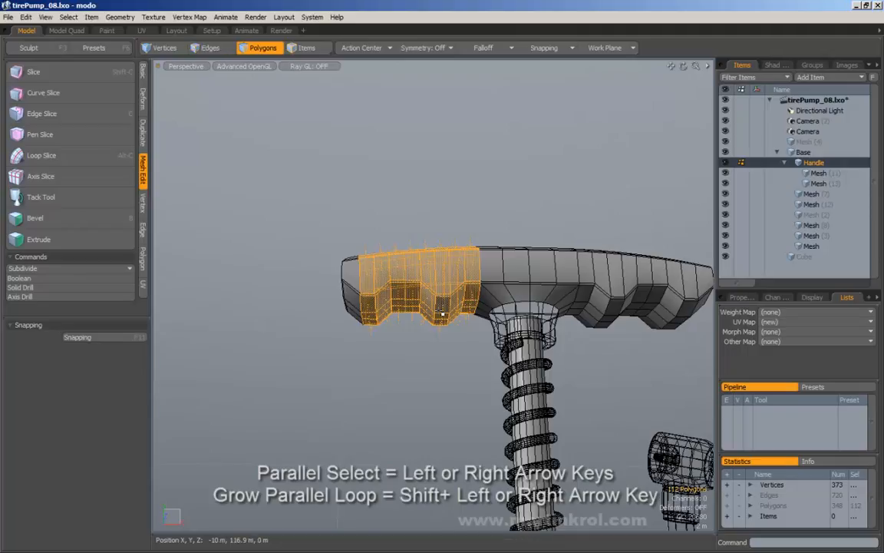
left_click_drag(442, 314, 397, 322, "alt")
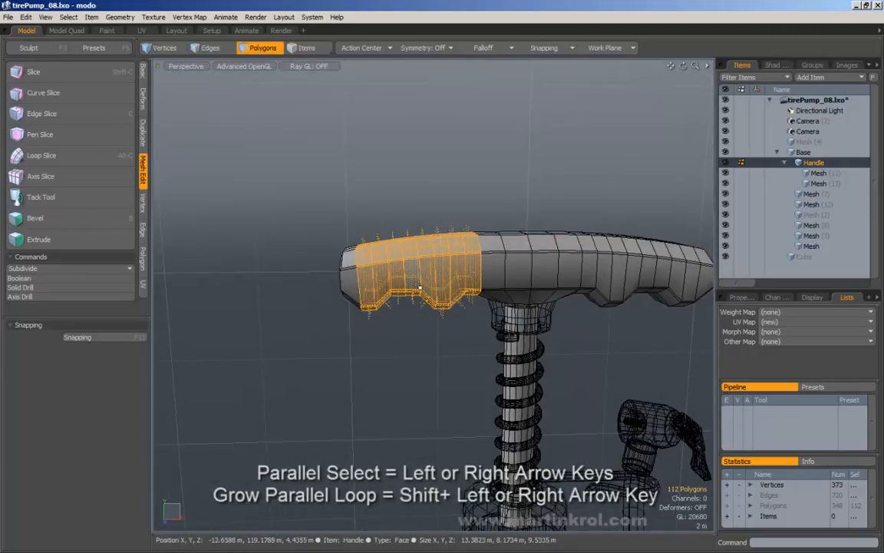
key("shift+Down")
key("shift+Down")
key("shift+Up")
key("shift+Up")
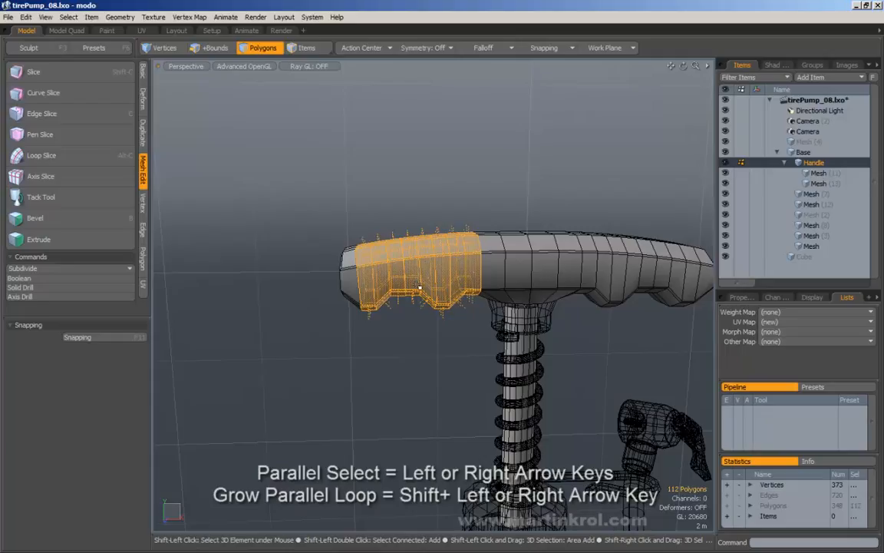
key("shift+Down")
key("shift+Down")
key("shift+Up")
key("shift+Down")
key("shift+Down")
key("shift+Down")
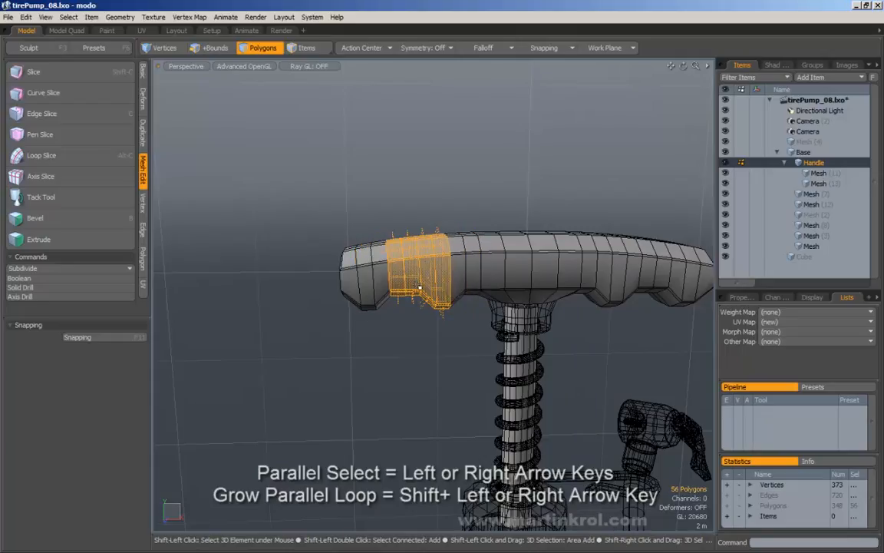
key("shift+Up")
key("shift+Up")
key("shift+Up")
key("shift+Down")
key("shift+Down")
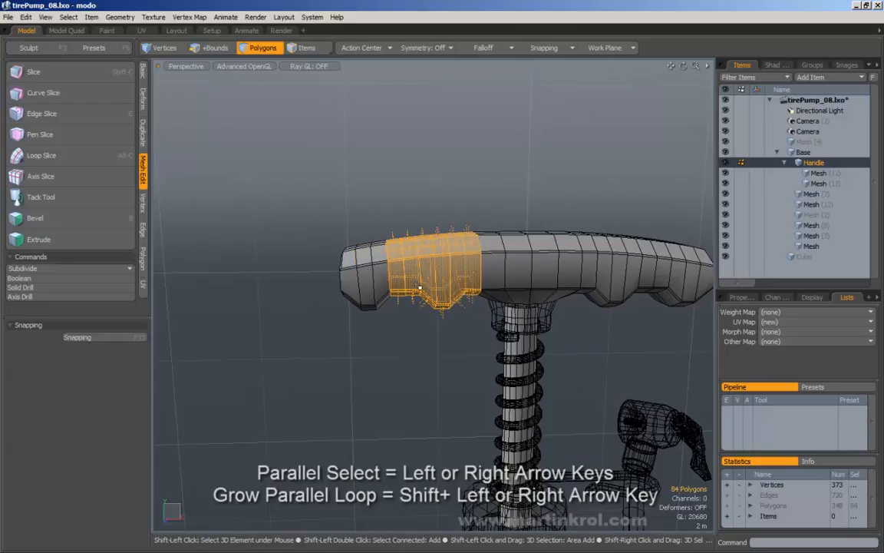
Step: Extend the selection over the whole handle with Shift+Right, then clear it
key("shift+Right")
key("shift+Right")
key("shift+Right")
key("shift+Right")
key("shift+Right")
key("shift+Right")
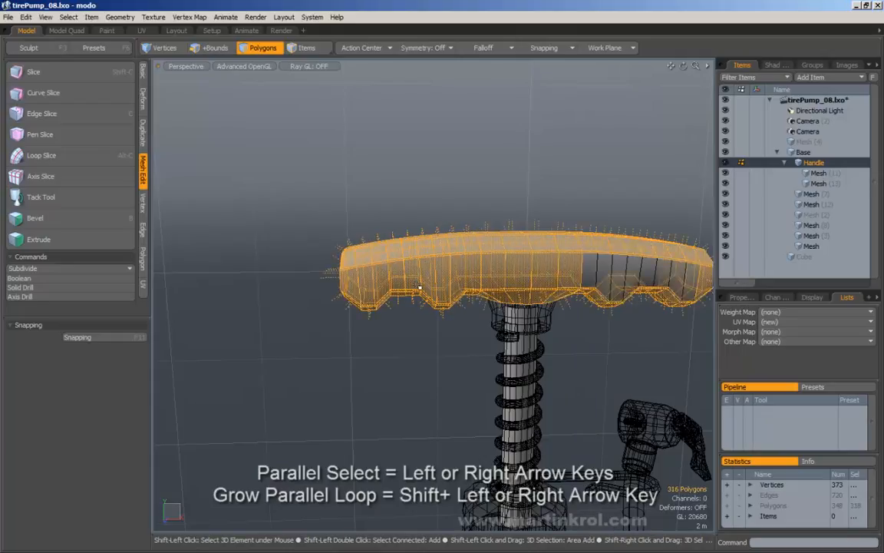
key("shift+Right")
left_click_drag(419, 286, 410, 284, "alt")
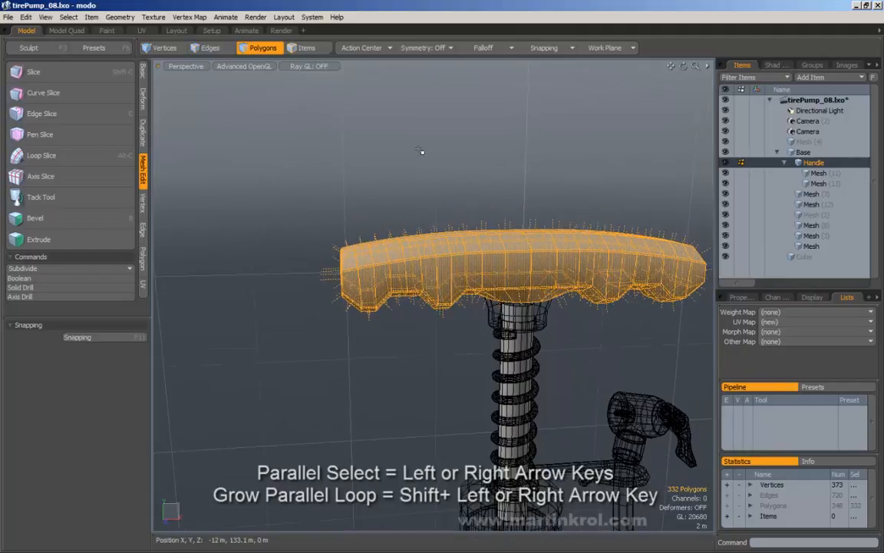
left_click(421, 151)
Step: Reframe the pump, toggle between edge and polygon modes, and sweep-select the handle's left end
scroll(415, 206, "down", 3)
left_click_drag(380, 177, 438, 199, "alt")
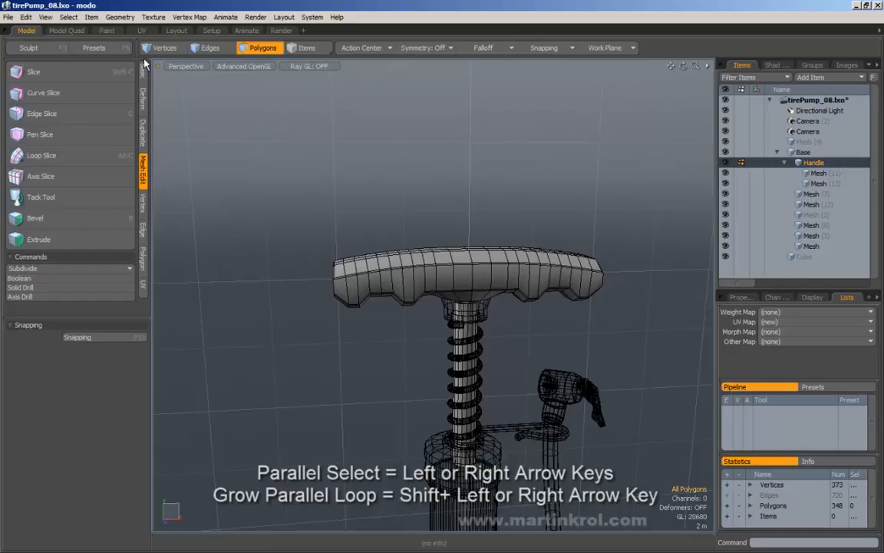
left_click_drag(411, 203, 350, 189, "alt")
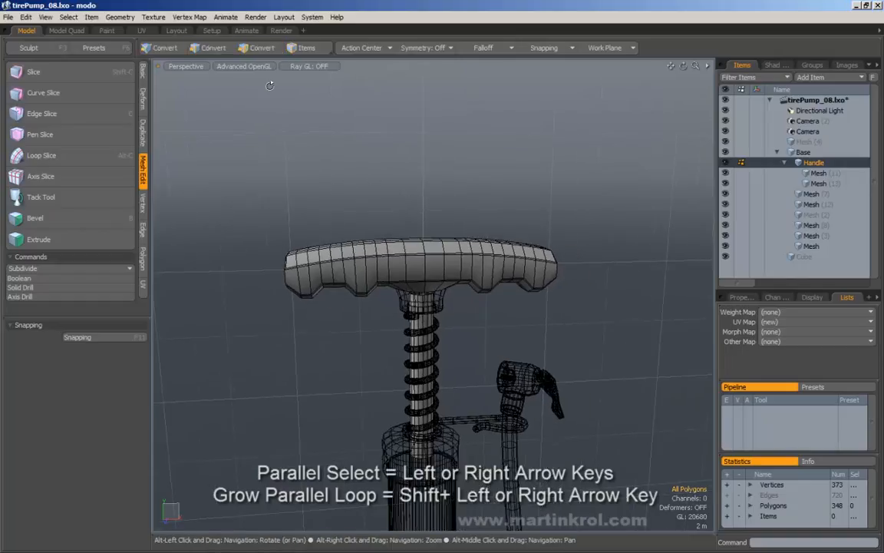
left_click(209, 47)
left_click(270, 47)
scroll(328, 140, "up", 3)
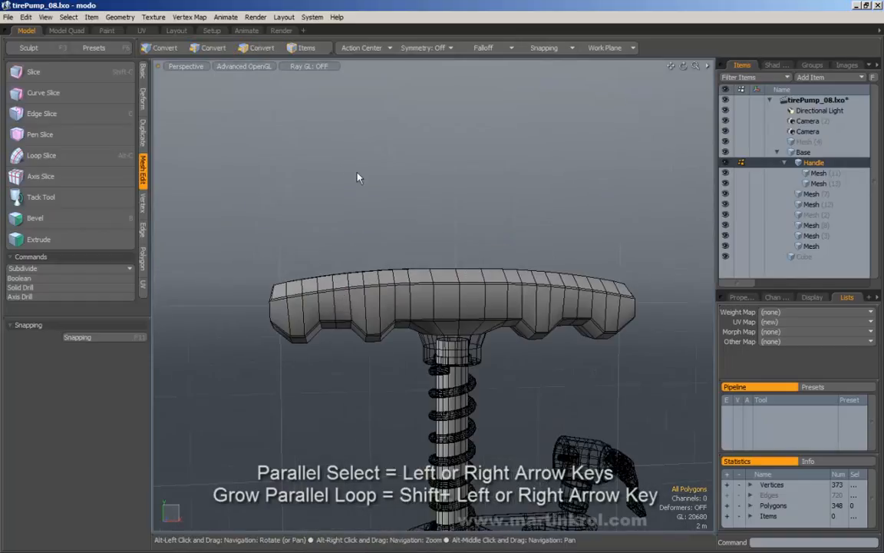
left_click(203, 47)
left_click(261, 47)
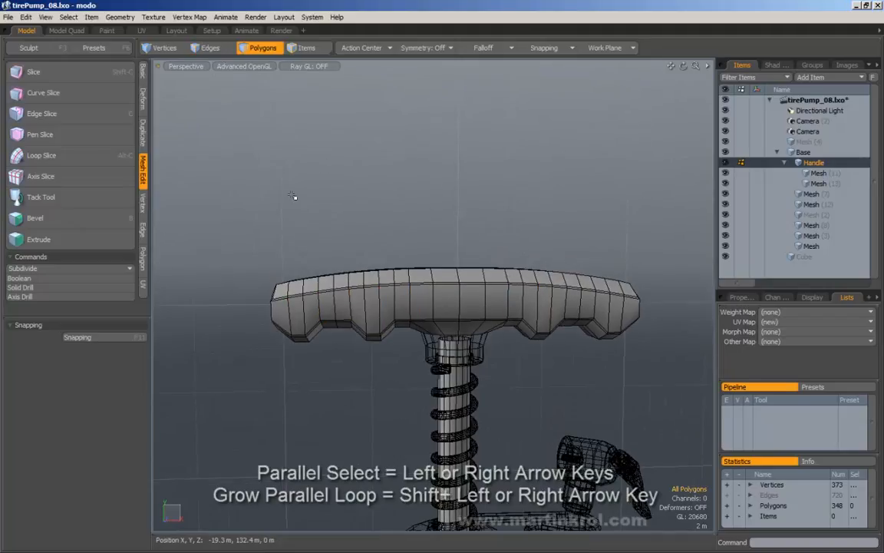
left_click_drag(218, 192, 351, 371)
Step: In edge mode, select a handle edge loop, then expand a single crosswise edge into its 52-edge ring with Alt+L
left_click(210, 47)
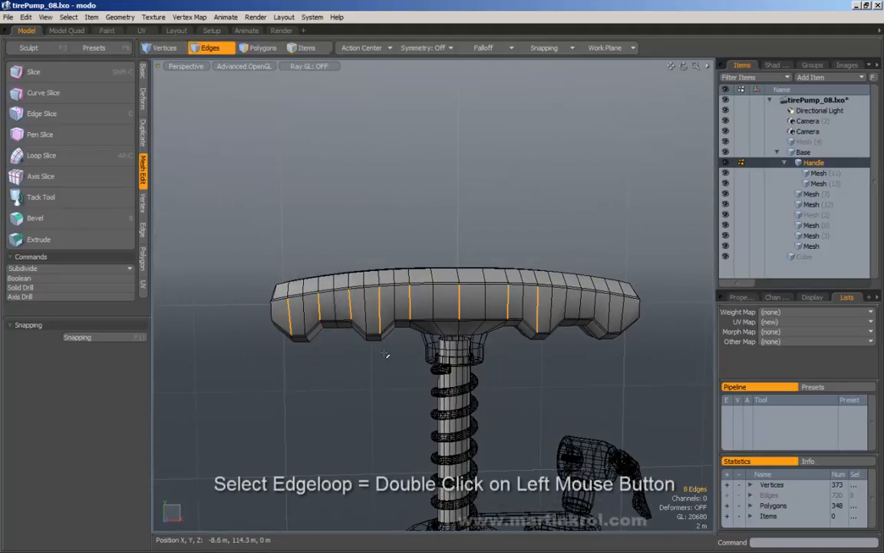
double_click(349, 305)
left_click_drag(349, 305, 379, 288, "alt")
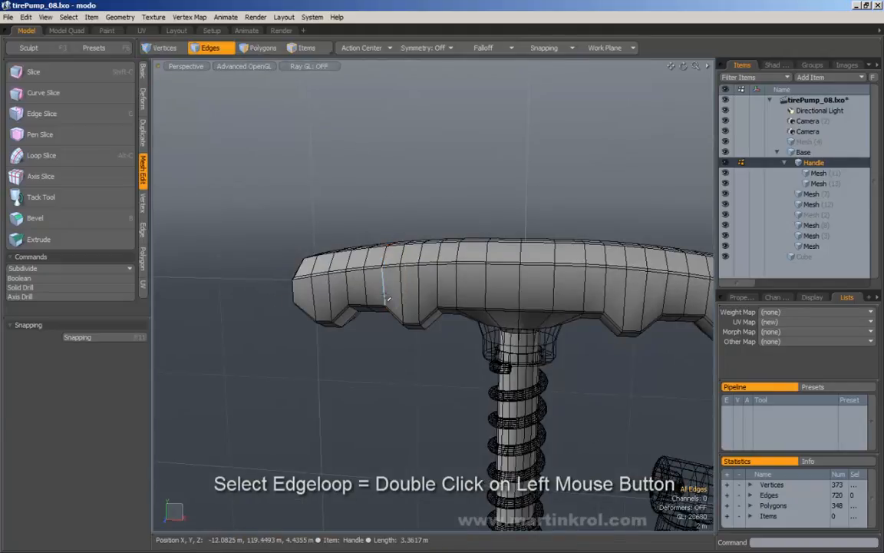
mouse_move(392, 287)
left_mouse_down("alt")
mouse_move(388, 296)
mouse_move(392, 284)
left_mouse_up("alt")
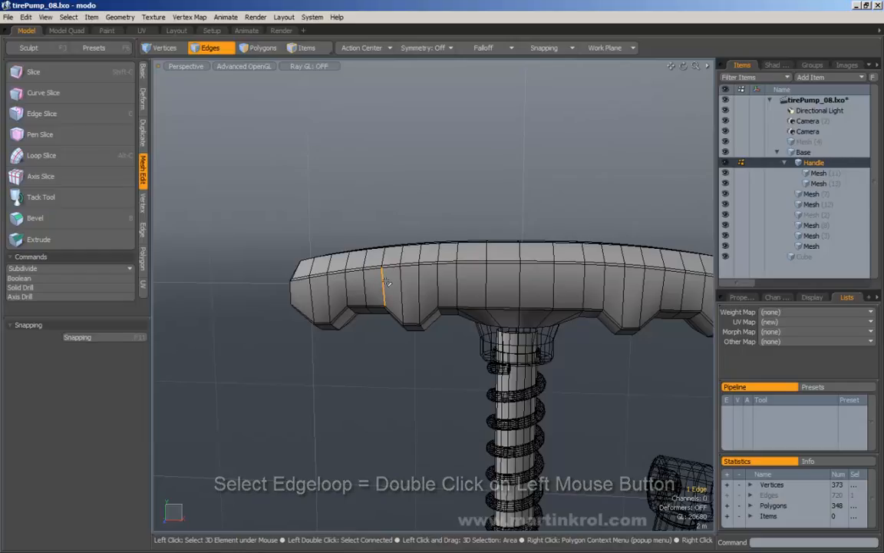
key("alt")
key("alt+l")
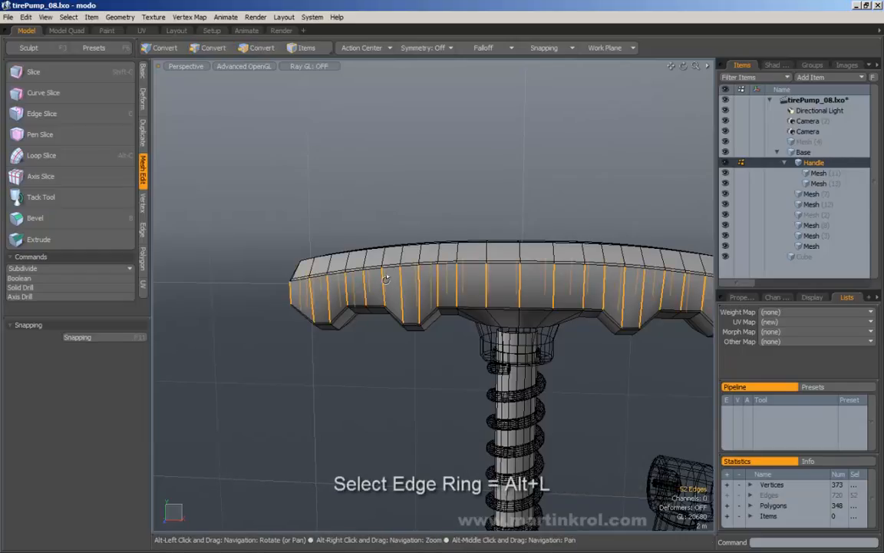
Step: Ring-expand a single handle edge with Select > Ring, clear it, and pick one vertical edge
left_click(384, 284)
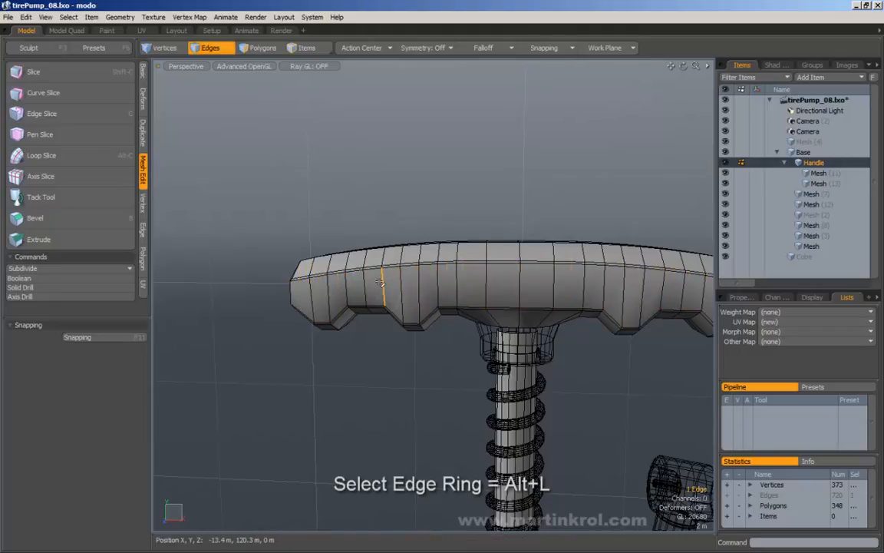
left_click_drag(381, 276, 360, 294, "alt")
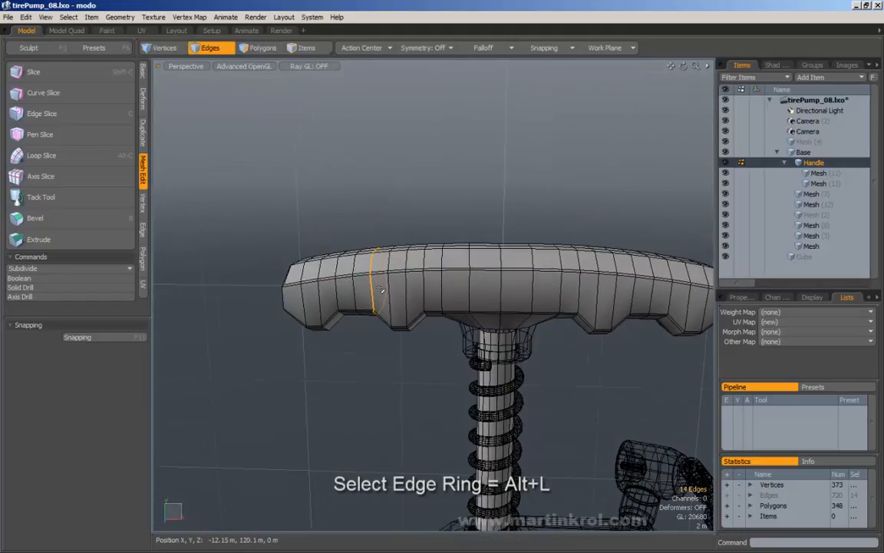
left_click(68, 16)
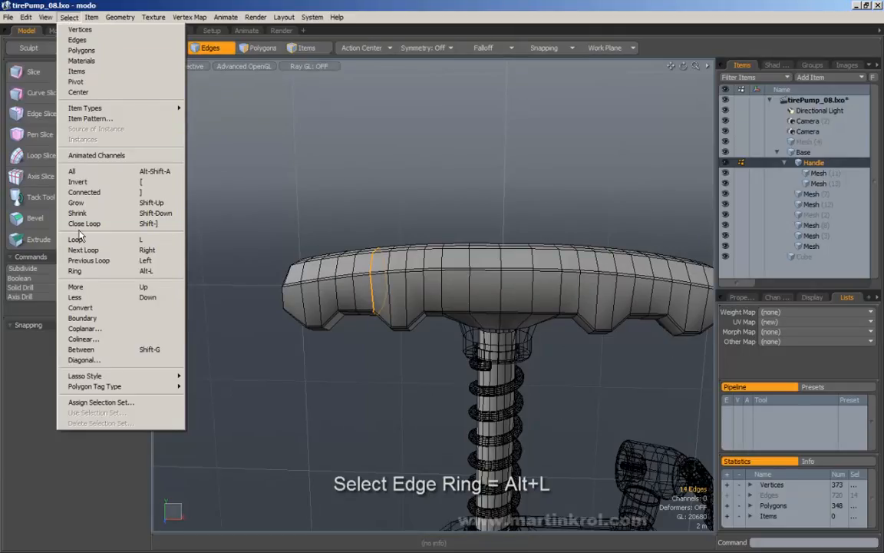
left_click(86, 225)
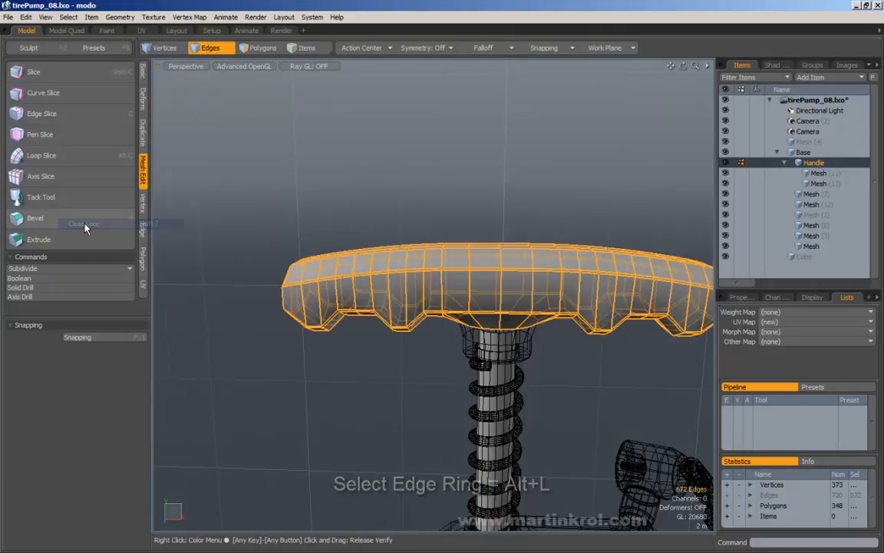
left_click(265, 225)
left_click(354, 296)
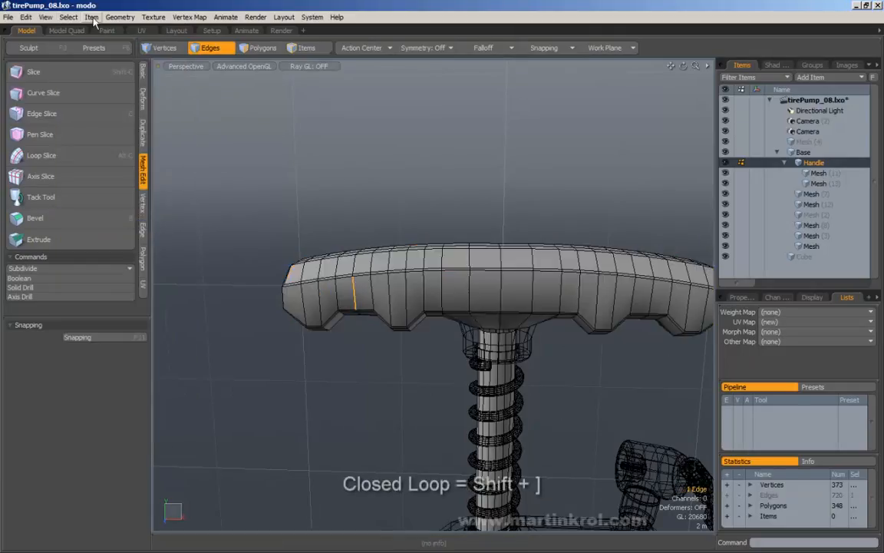
left_click(69, 17)
Step: In polygon mode, select a vertical strip on the handle and apply Select > Close Loop
left_click(94, 223)
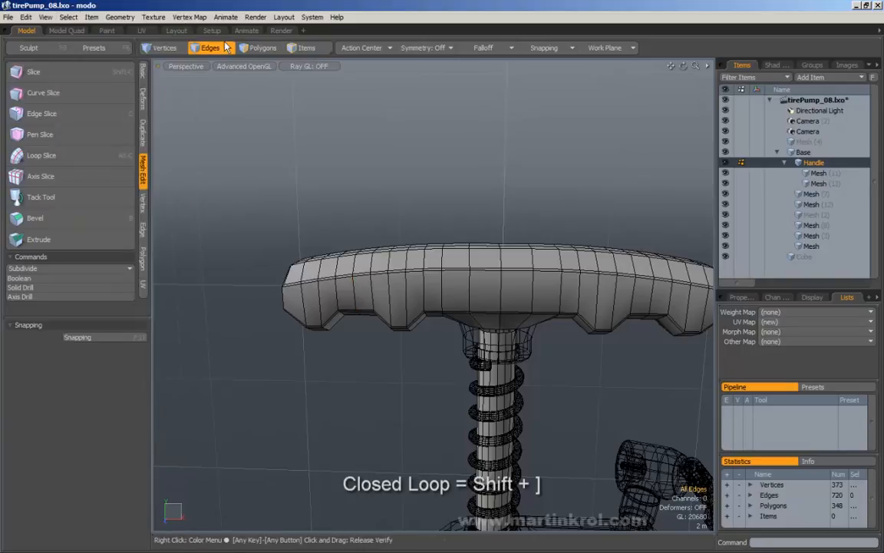
left_click(261, 48)
left_click(366, 271)
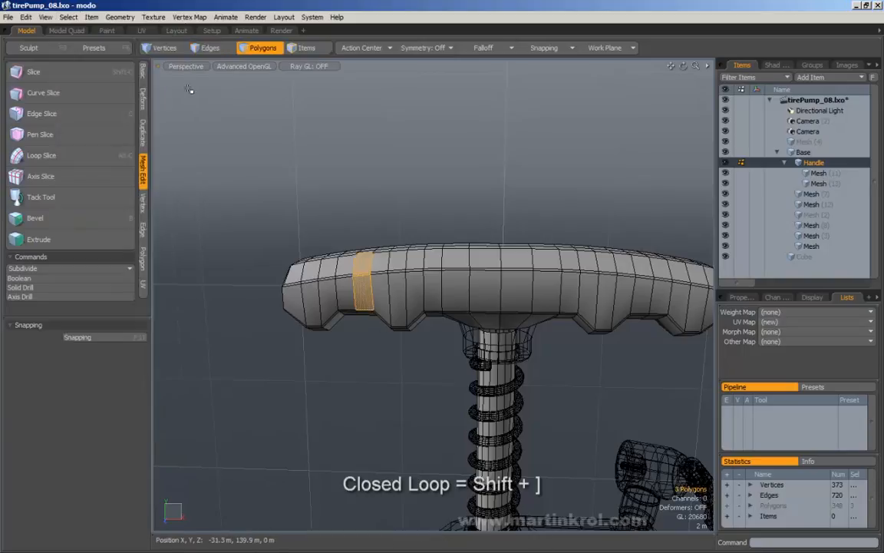
left_click(91, 17)
mouse_move(69, 17)
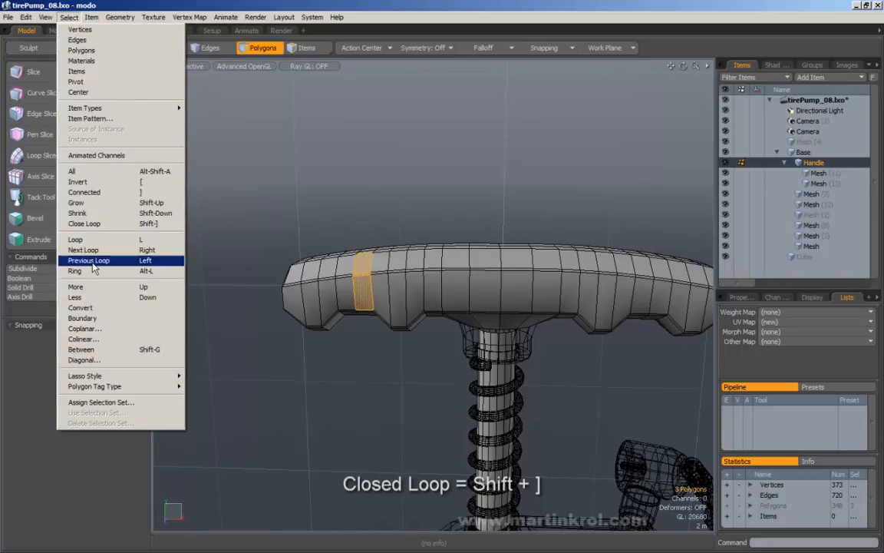
left_click(81, 223)
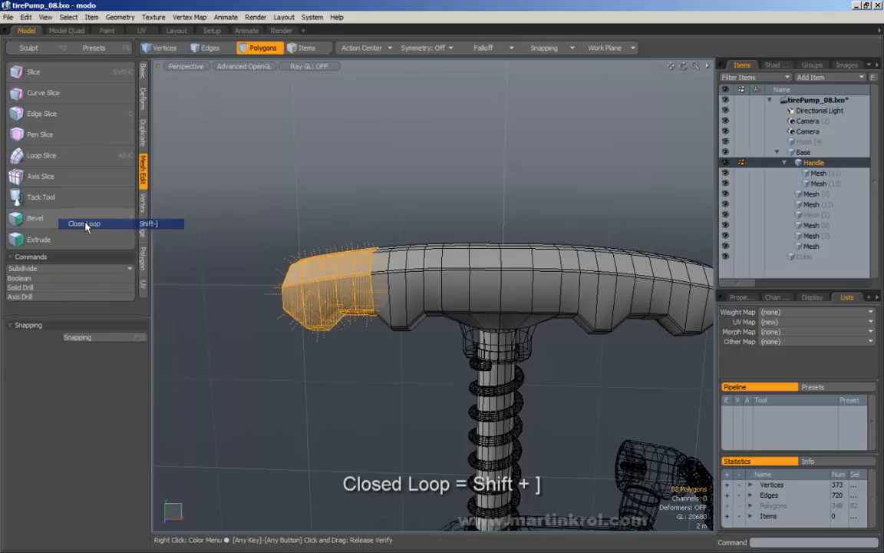
left_click_drag(334, 241, 366, 284, "alt")
Step: Close a three-polygon strip into a loop, then orbit to inspect the whole handle
left_click(373, 225)
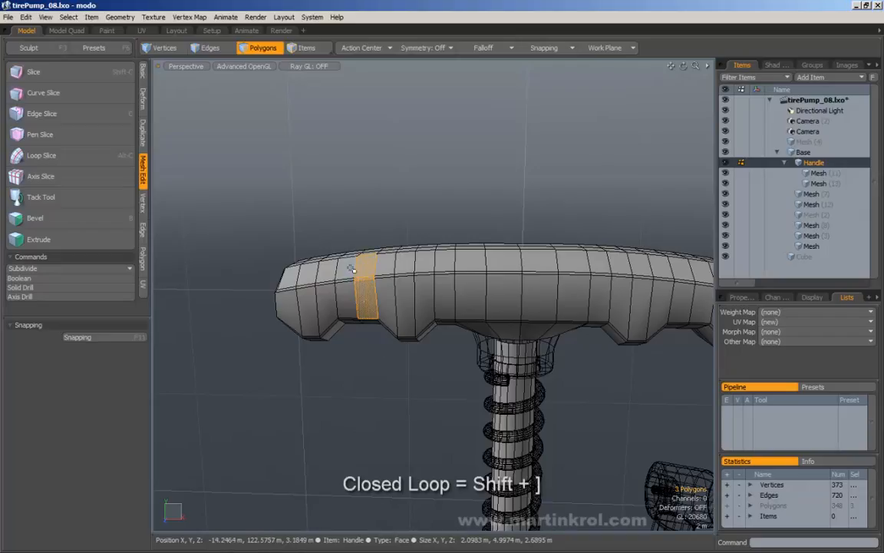
left_click(68, 16)
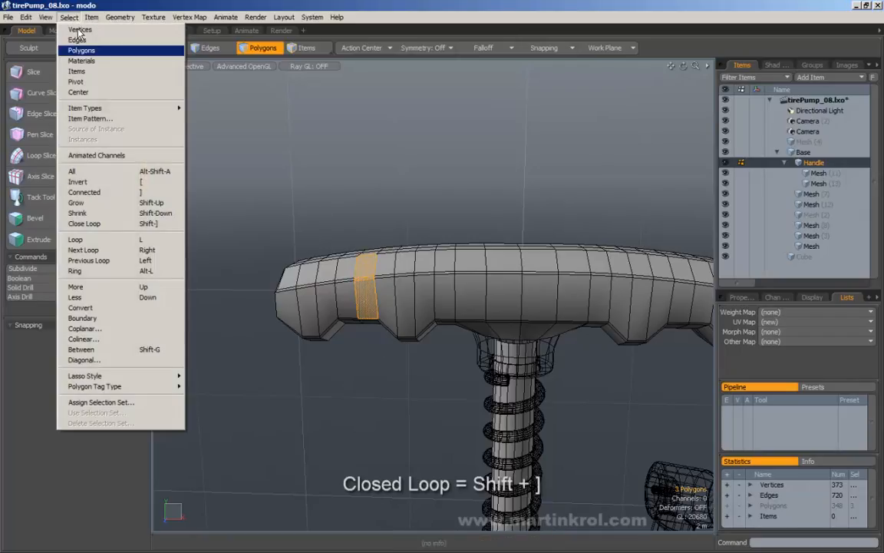
left_click(81, 226)
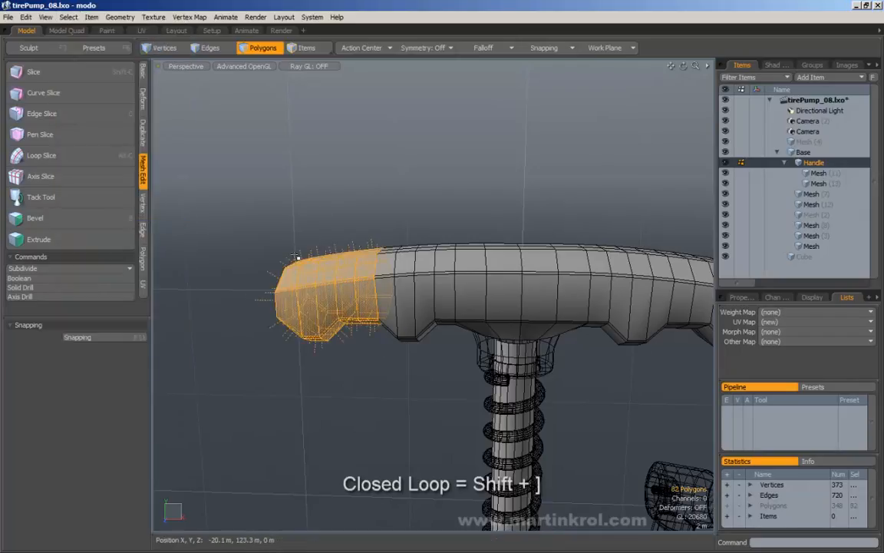
scroll(382, 296, "down", 3)
scroll(382, 295, "up", 5)
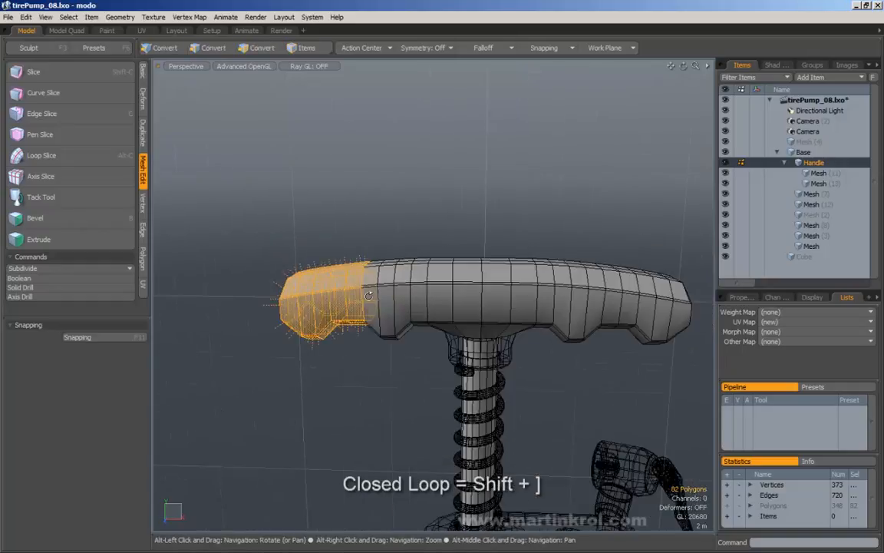
scroll(363, 270, "down", 3)
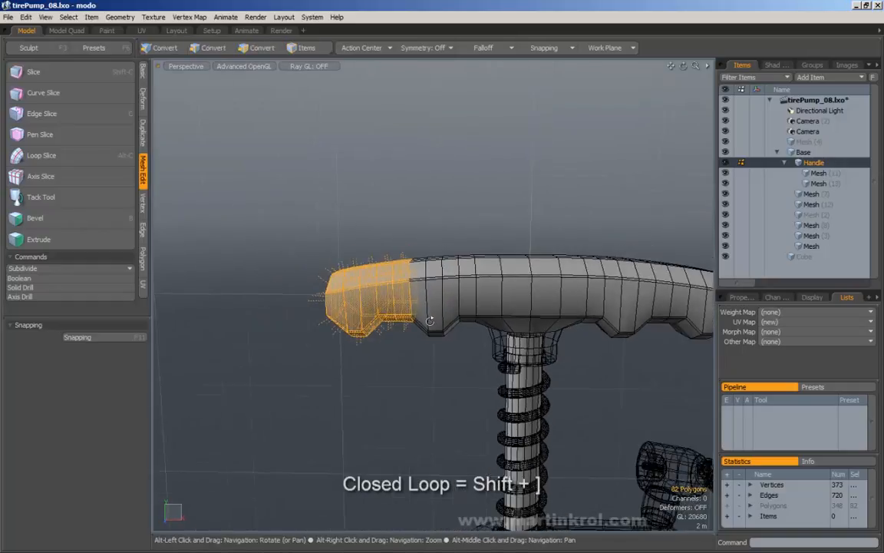
left_click_drag(430, 316, 441, 213, "alt")
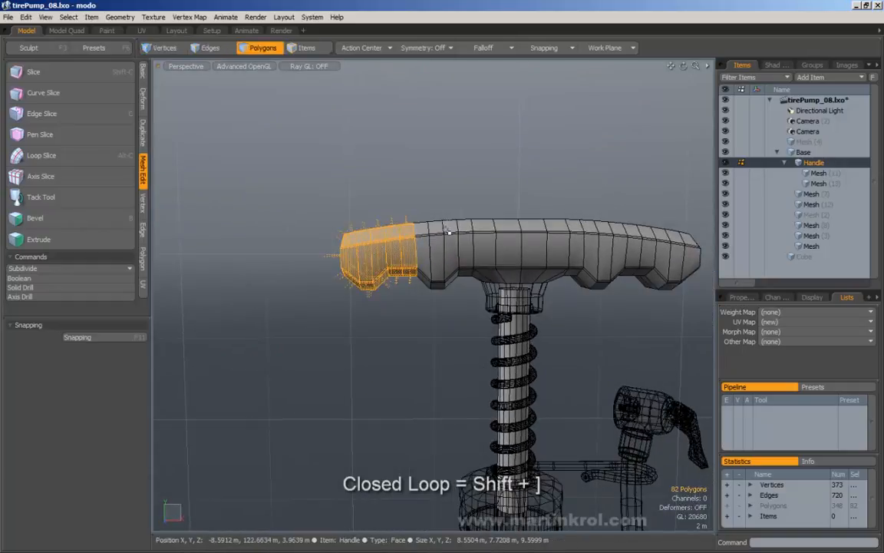
left_click_drag(367, 239, 353, 255, "alt")
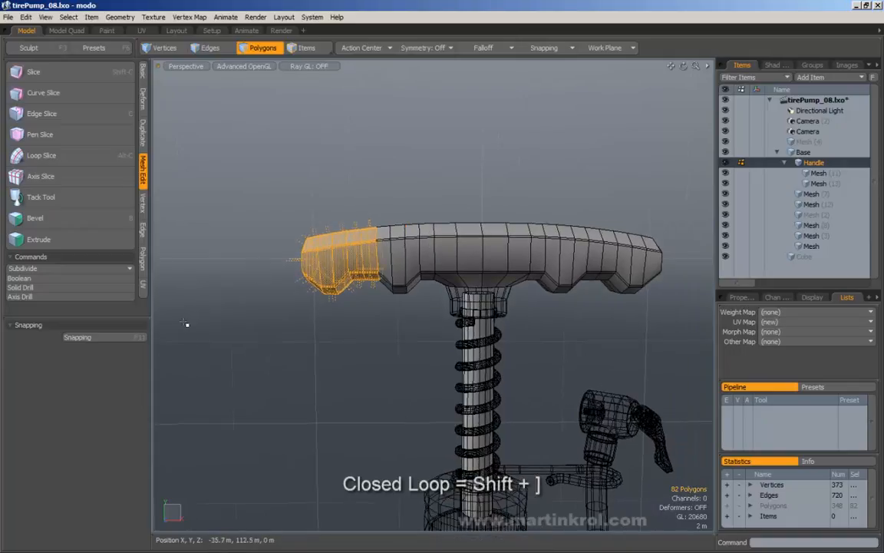
left_click_drag(332, 270, 430, 274, "alt")
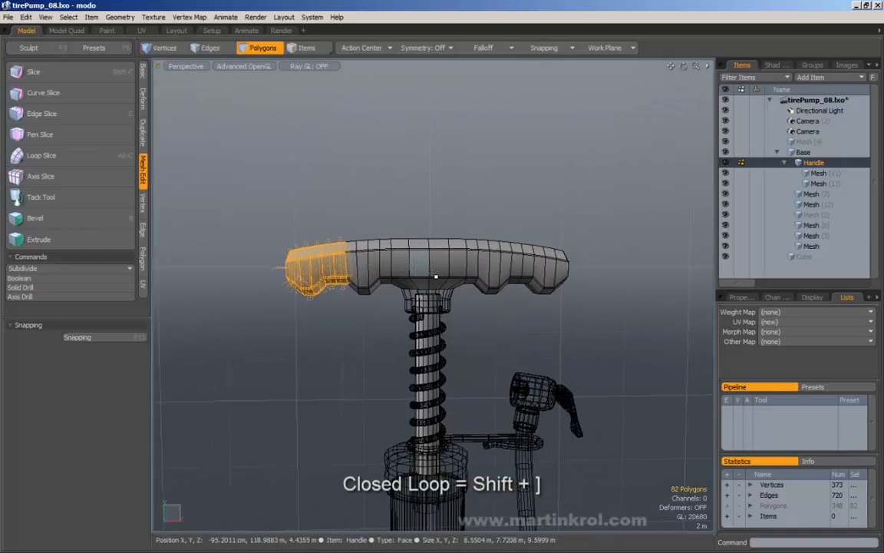
left_click_drag(374, 259, 398, 260, "alt")
Step: Repeat Close Loop on fresh strips, ending with an 82-polygon block around the handle's left end
left_click(70, 17)
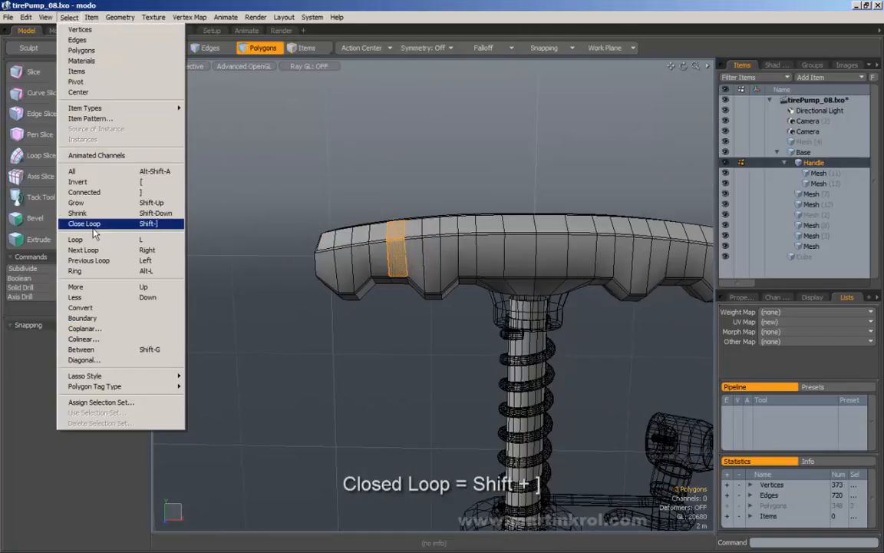
left_click(83, 223)
left_click(392, 199)
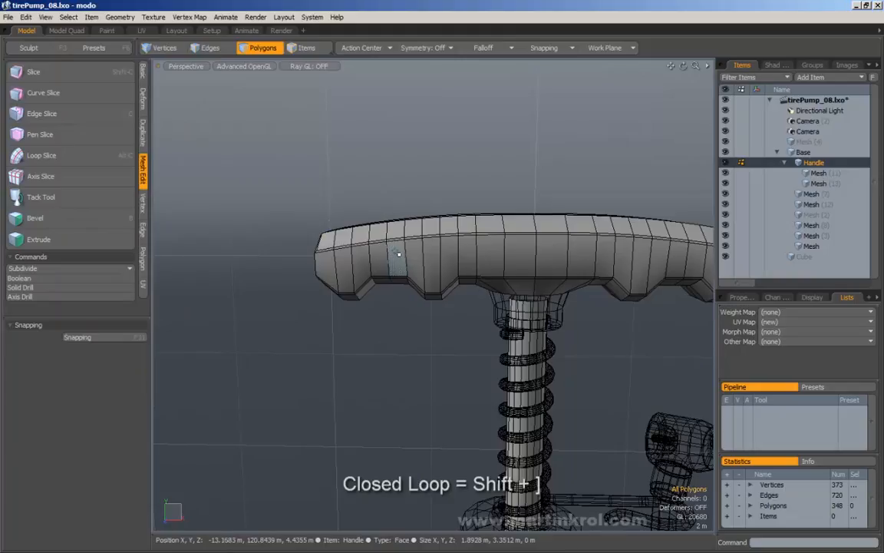
mouse_move(398, 254)
left_mouse_down("alt")
mouse_move(398, 242)
mouse_move(401, 256)
left_mouse_up("alt")
left_click(76, 17)
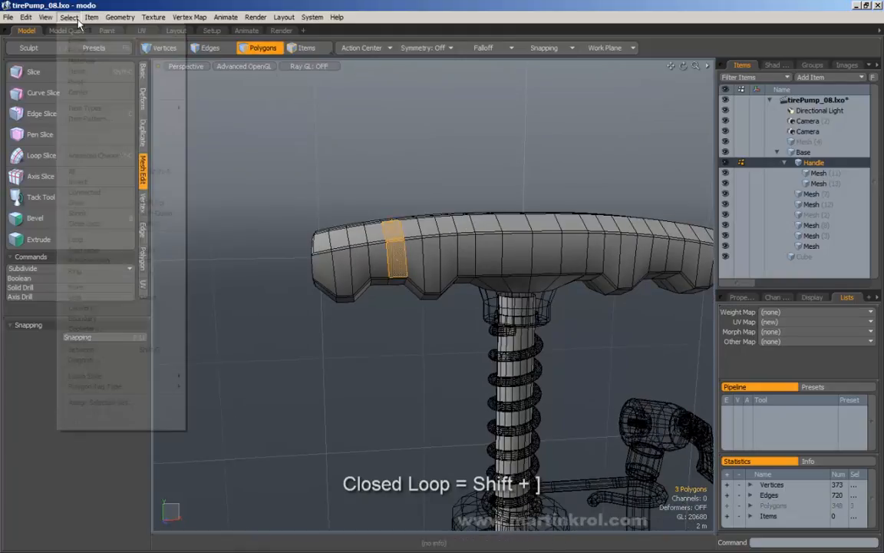
left_click(99, 224)
left_click(387, 201)
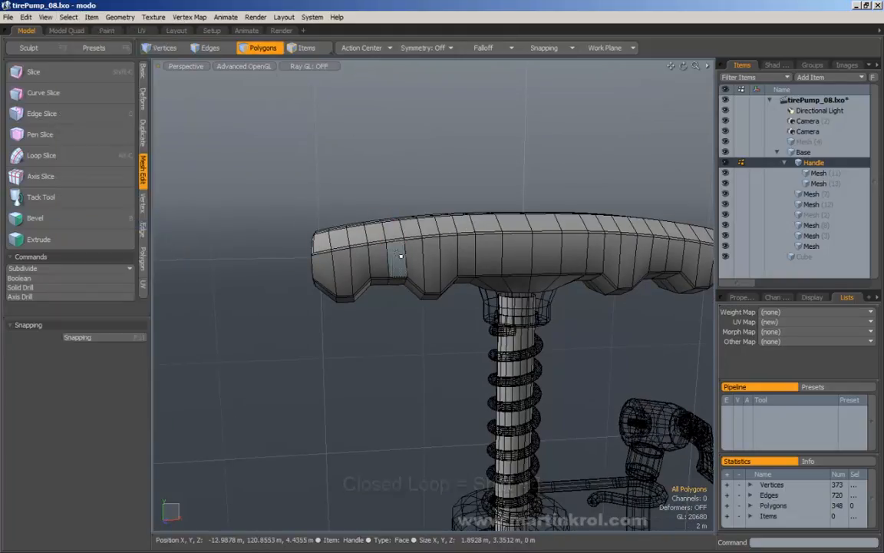
left_click_drag(401, 256, 393, 227)
left_click(70, 18)
left_click(101, 224)
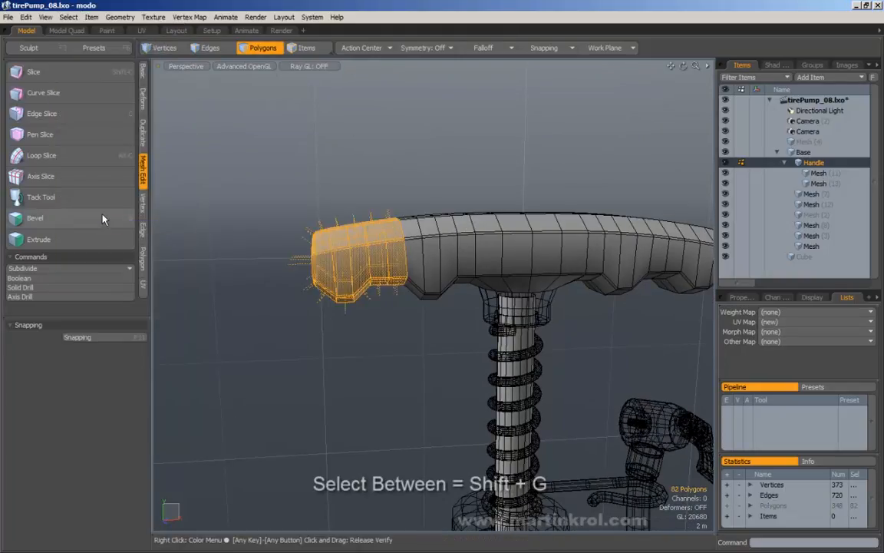
Step: Clear the polygon selection, flatten the handle view and switch to edge selection mode
left_click(359, 187)
left_click_drag(360, 187, 390, 203, "alt")
left_click(69, 17)
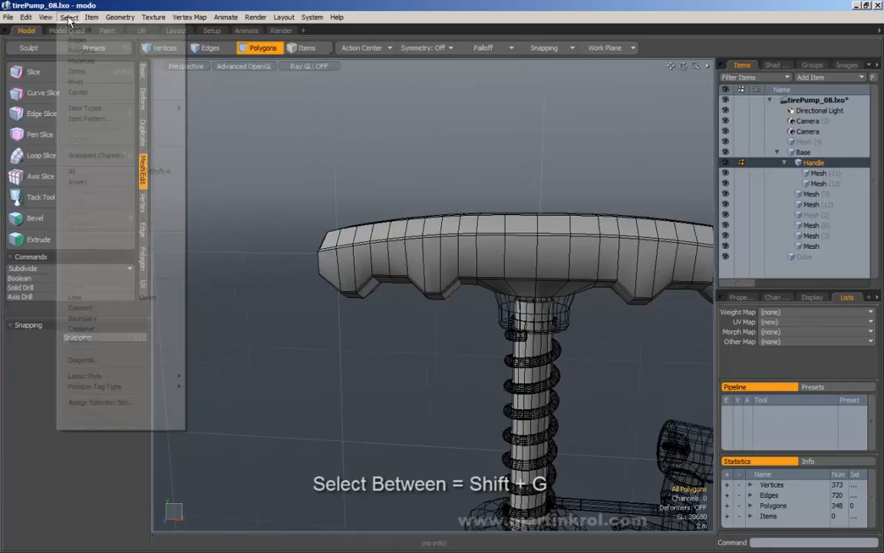
left_click(268, 152)
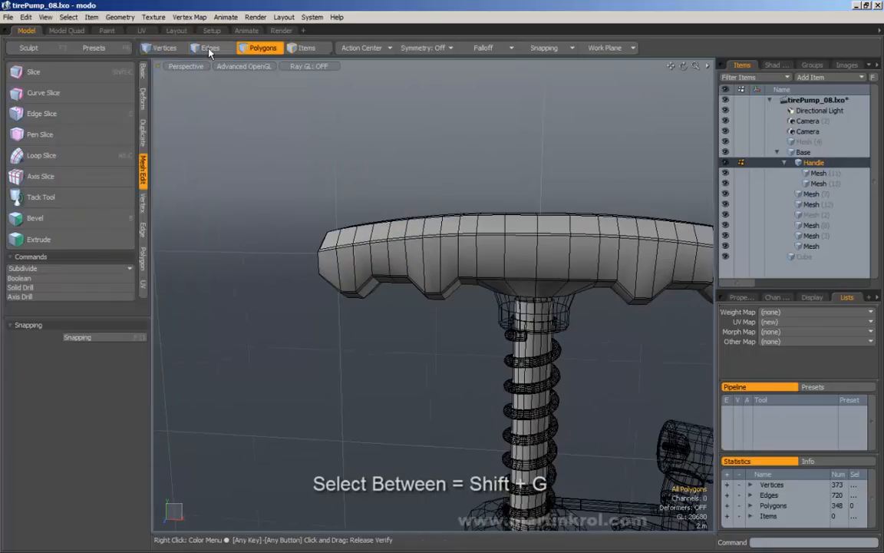
left_click(204, 48)
Step: Select two edges on the handle and close the loop between them, then clear it
left_click(406, 257)
left_click_drag(406, 258, 398, 257, "ctrl+alt")
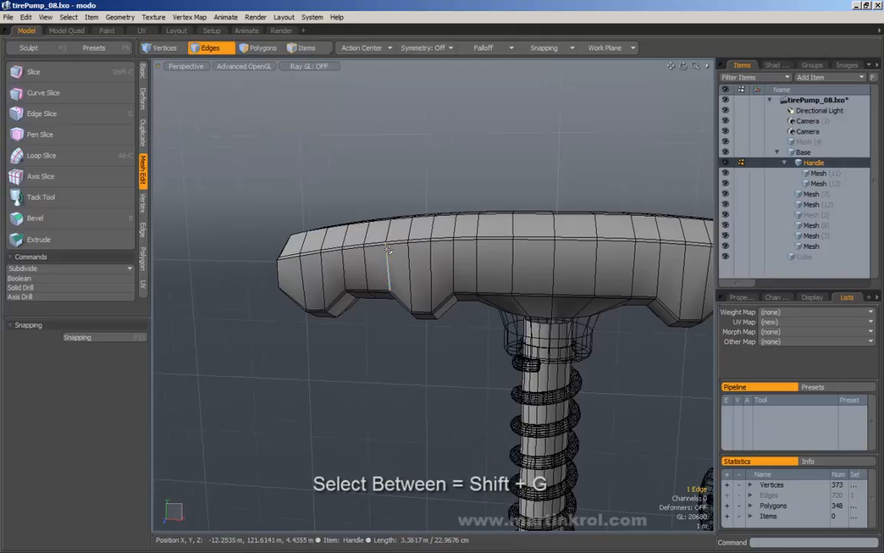
left_click(393, 263, "shift")
left_click_drag(392, 260, 324, 250, "alt+shift")
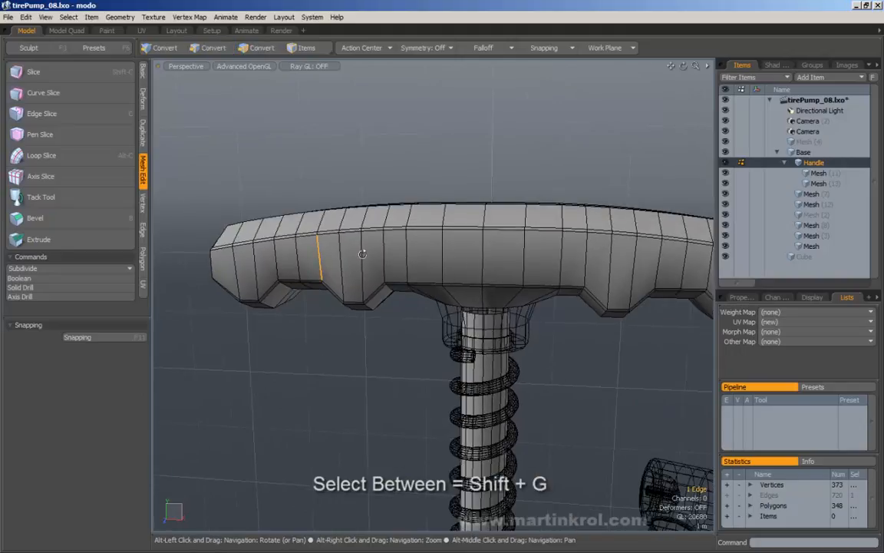
left_click(69, 18)
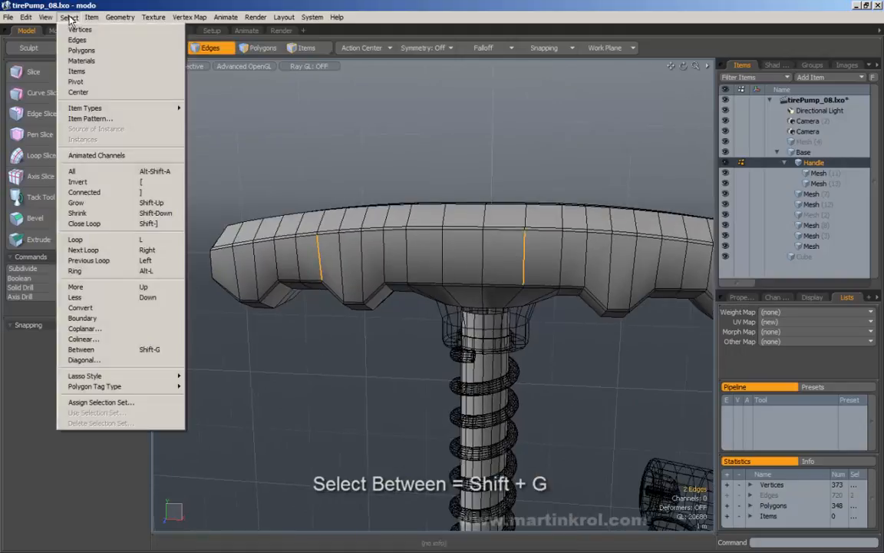
left_click(95, 225)
key("Escape")
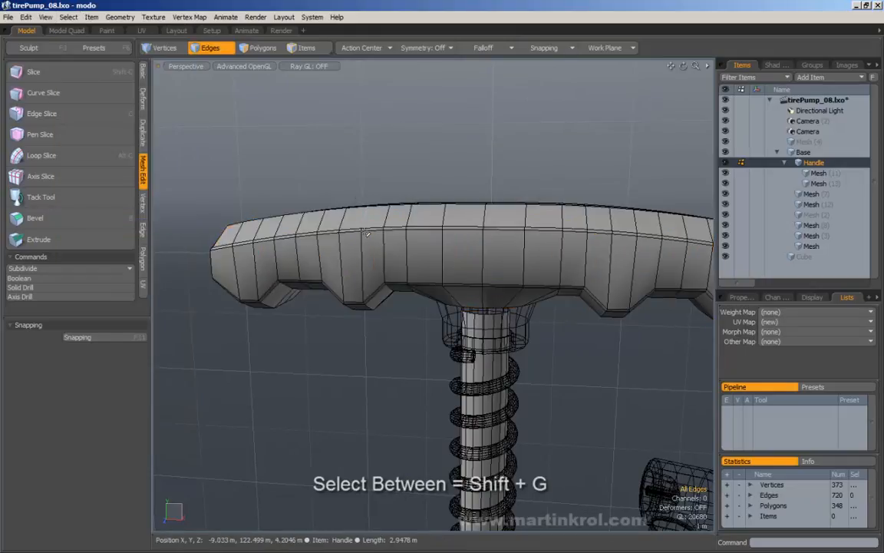
Step: Pick two crosswise handle edges, apply Select Between, then go back to the picked edges
left_click_drag(365, 244, 381, 279, "alt")
key("2")
left_click(307, 234)
left_click(331, 234, "shift")
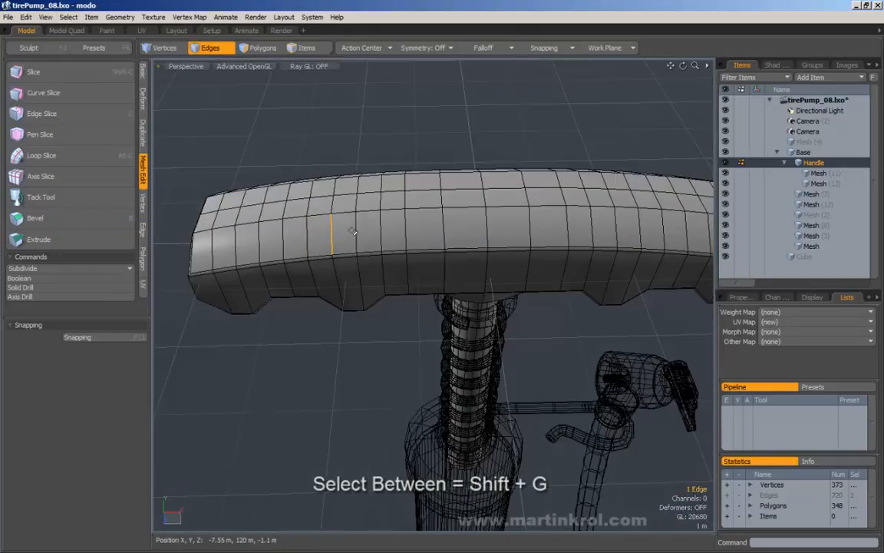
left_click(69, 17)
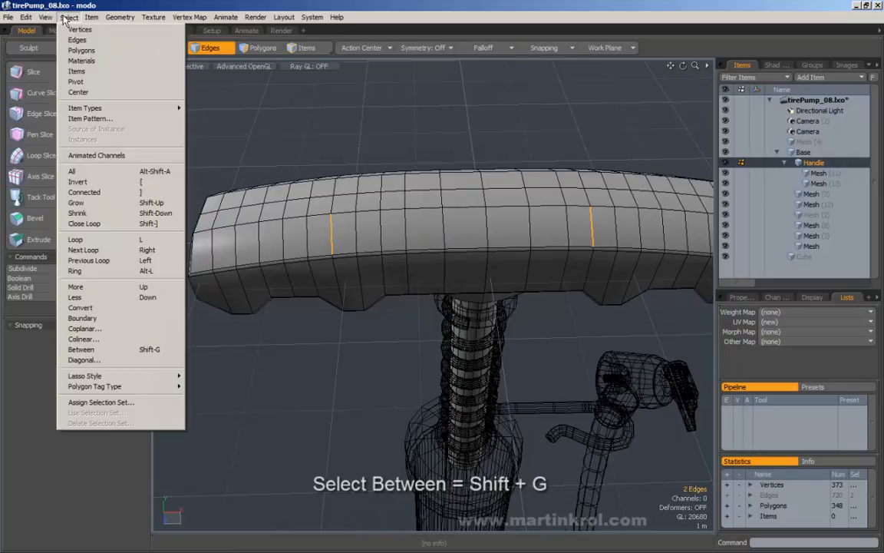
left_click(84, 350)
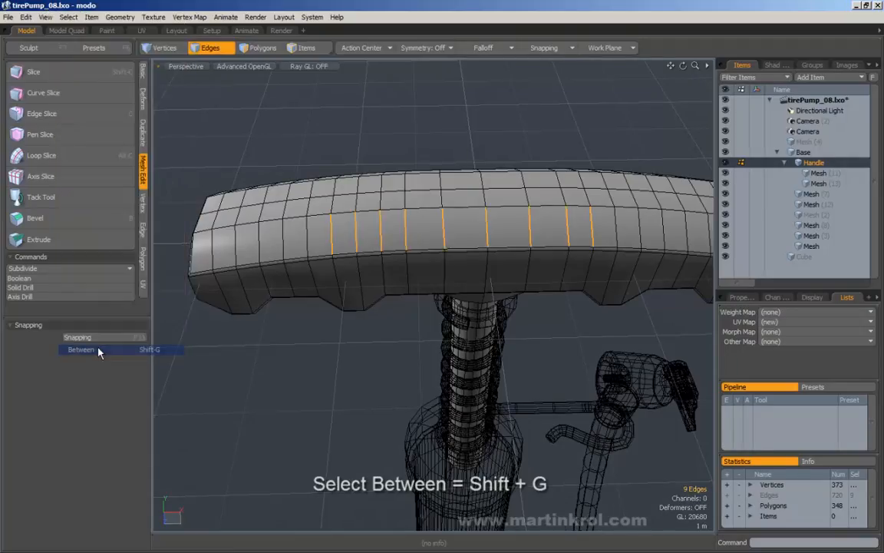
key("Escape")
left_click(332, 232)
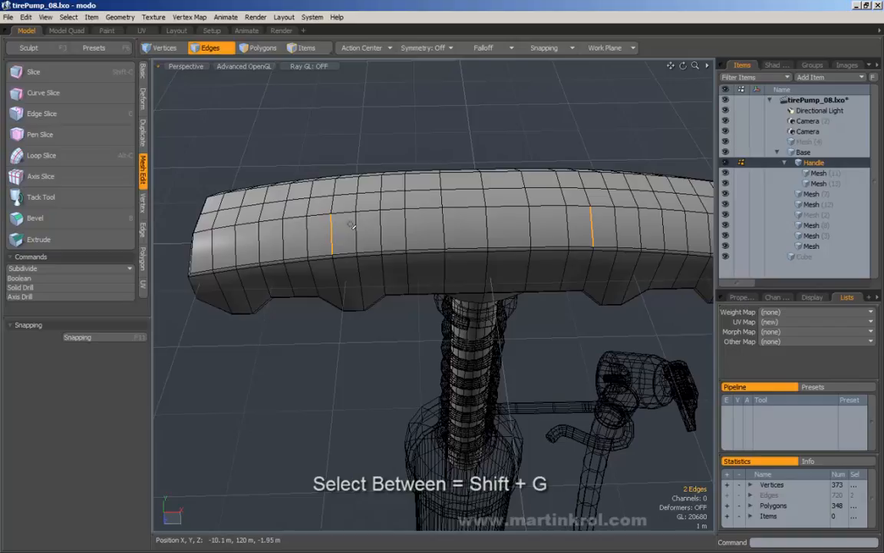
Step: Orbit and zoom out to frame the whole pump, with the Basic modelling tools showing
left_click_drag(350, 224, 517, 161, "alt")
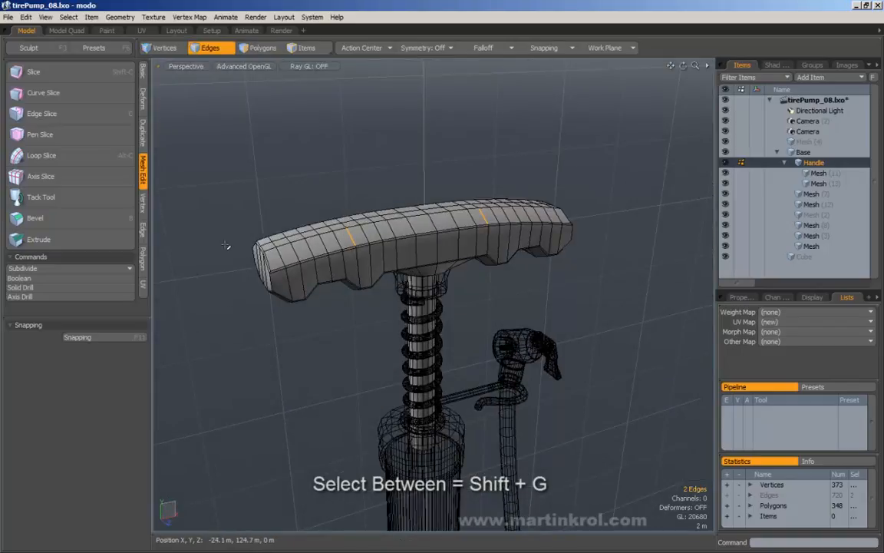
right_click_drag(530, 165, 485, 168, "alt")
middle_click_drag(460, 174, 478, 251, "alt")
left_click(143, 76)
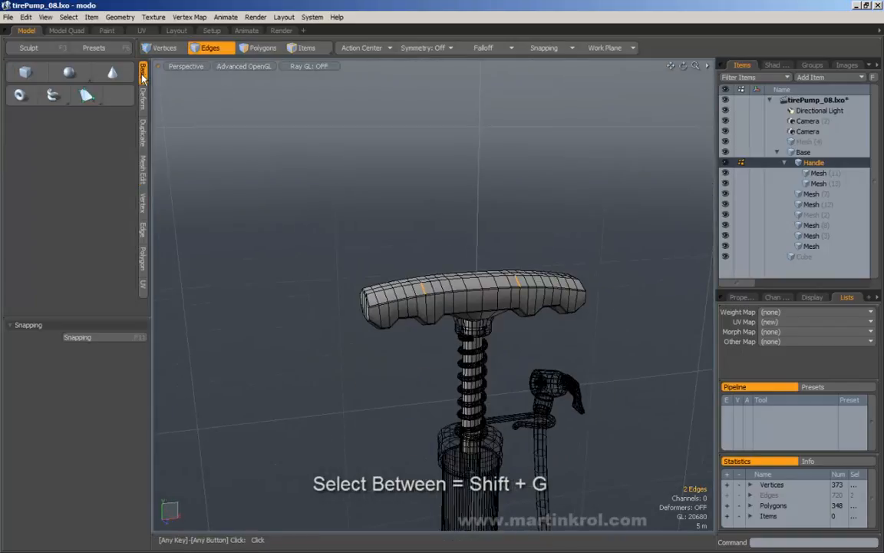
Step: Draw a looping tube above the pump through eight path points
left_click(53, 94)
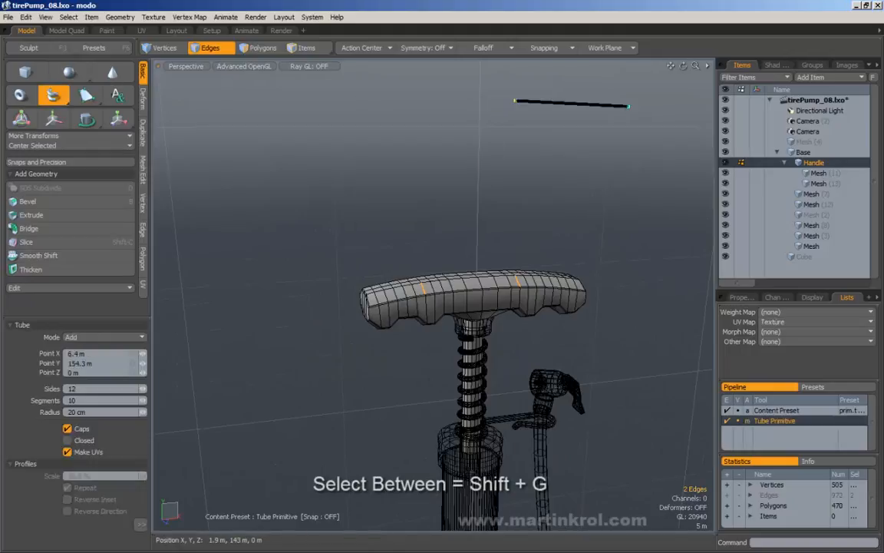
left_click(489, 169)
left_click(391, 265)
left_click(294, 188)
left_click(324, 92)
left_click(411, 146)
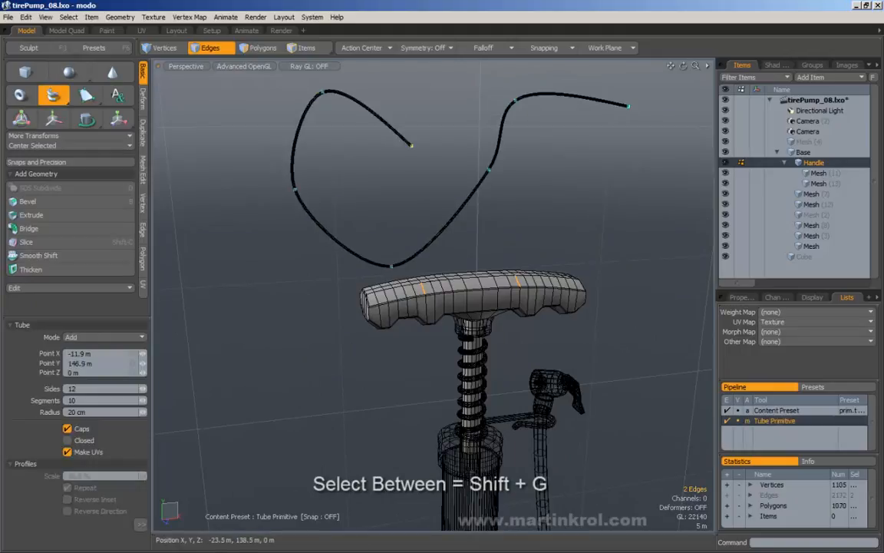
left_click(343, 199)
left_click(392, 223)
left_click(498, 90)
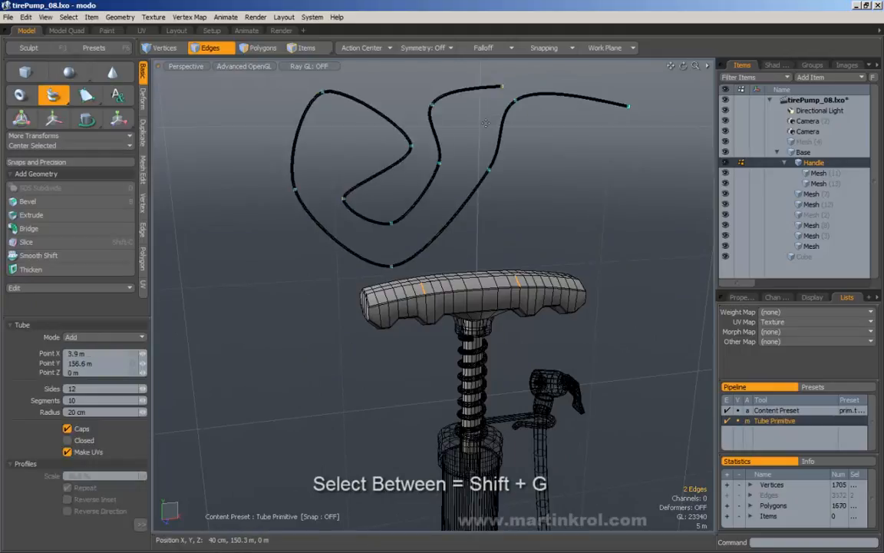
key("space")
Step: Zoom in on the tube's end and orbit so the tube runs down the centre of the view
scroll(526, 178, "up", 3)
left_click_drag(503, 110, 495, 163, "alt+shift")
scroll(526, 178, "up", 3)
scroll(440, 161, "up", 5)
scroll(495, 162, "up", 4)
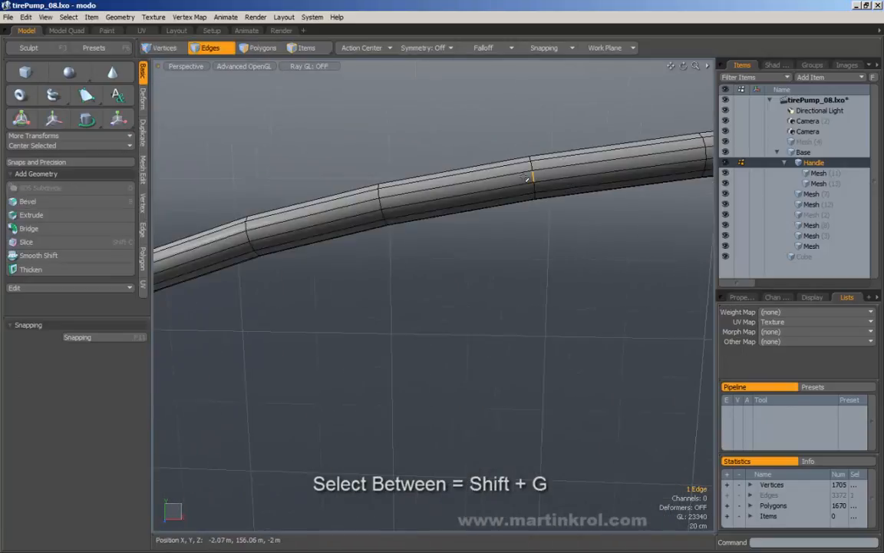
scroll(526, 179, "down", 8, "alt")
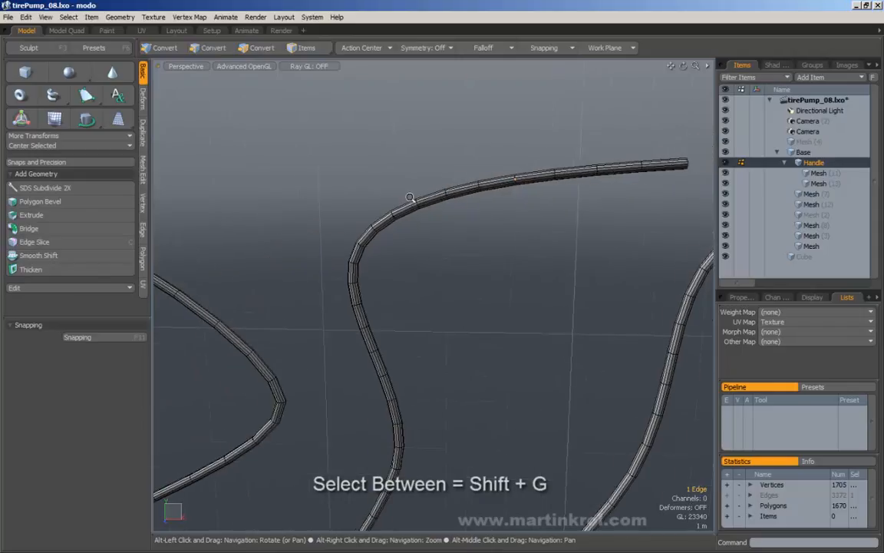
scroll(550, 93, "up", 3, "alt")
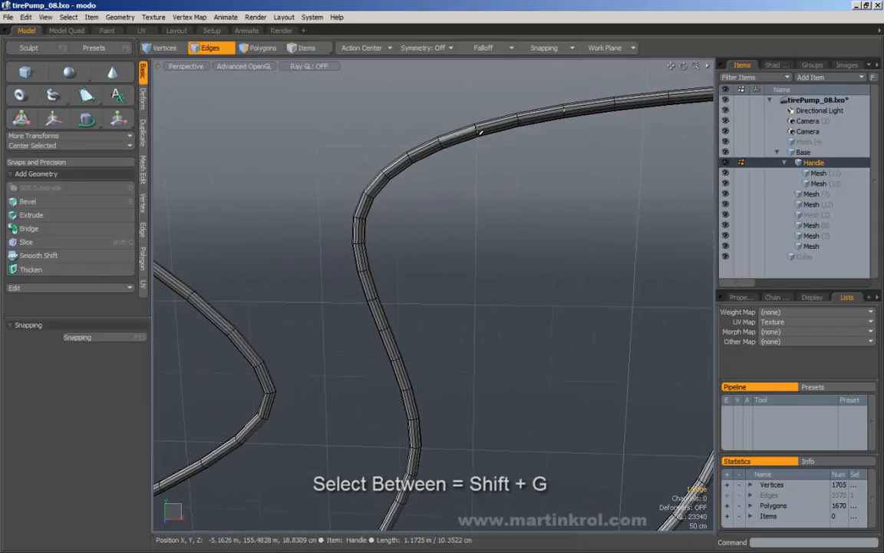
scroll(452, 228, "up", 1, "alt")
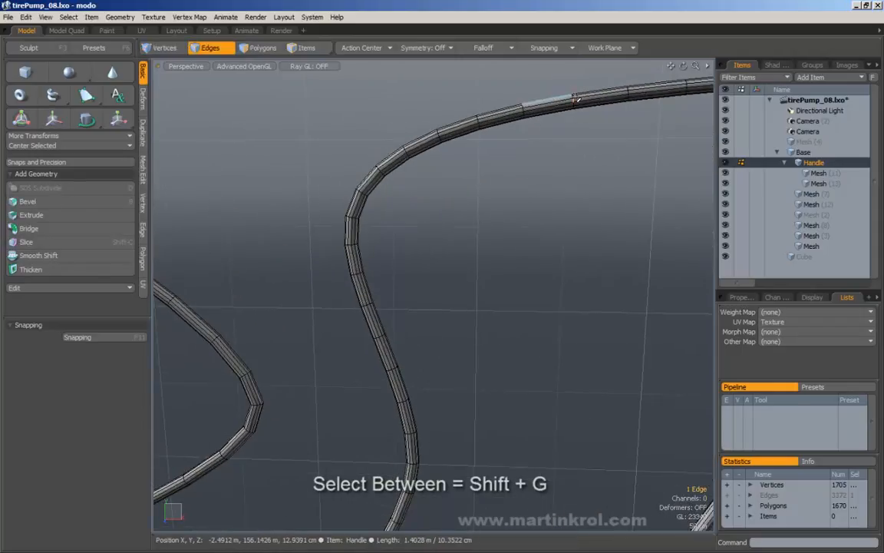
left_click_drag(417, 421, 461, 258, "alt")
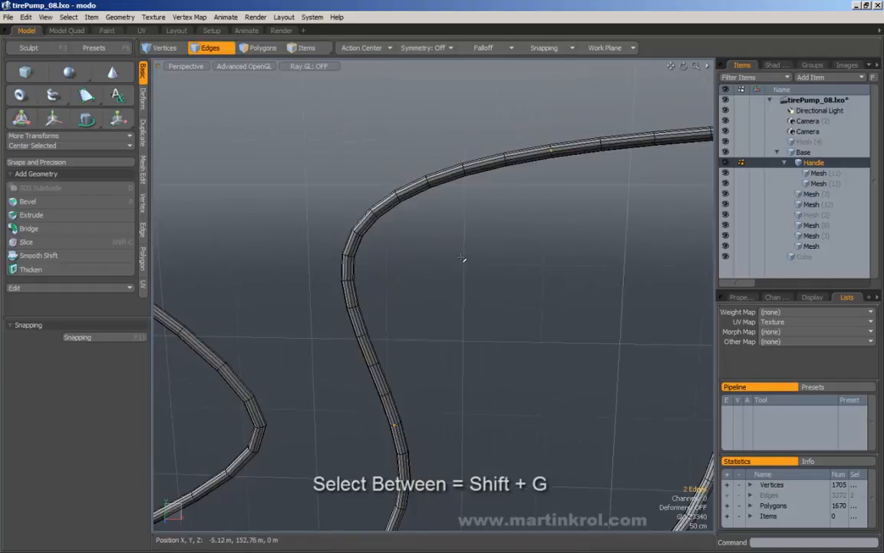
left_click(70, 16)
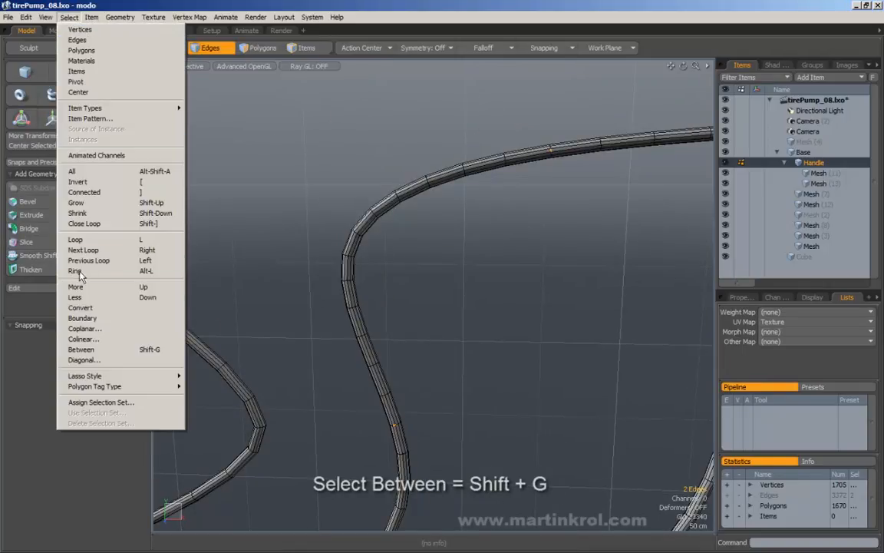
Step: Apply Select Between to the two picked tube edges, then select a few edges on the upper tube
left_click(93, 349)
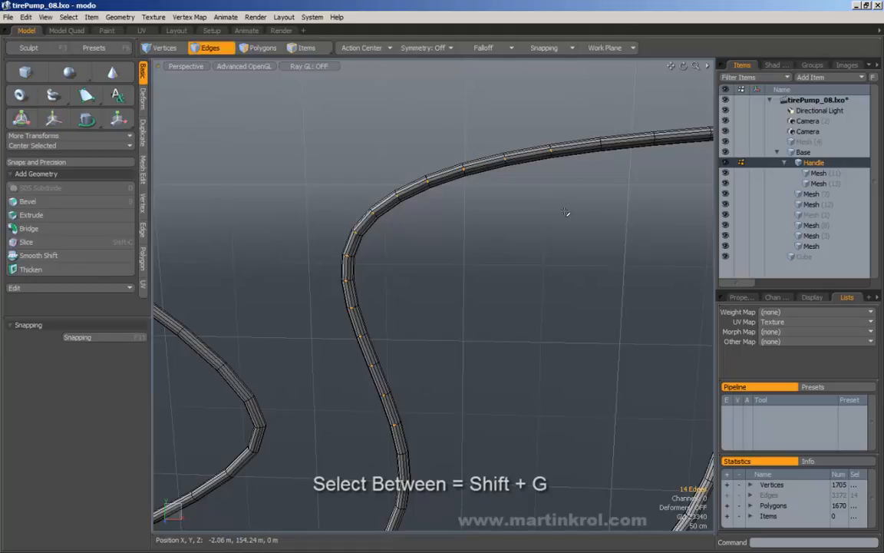
scroll(571, 192, "up", 1)
scroll(565, 173, "up", 2)
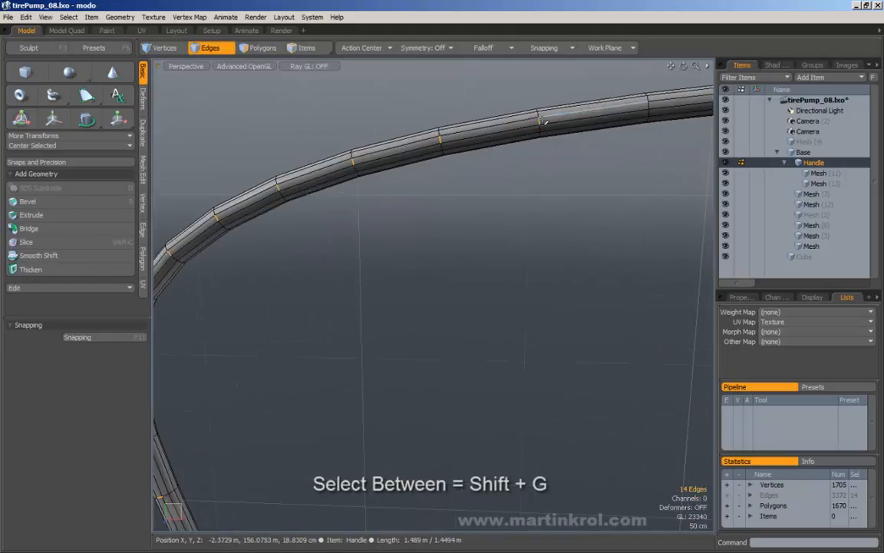
left_click(539, 120)
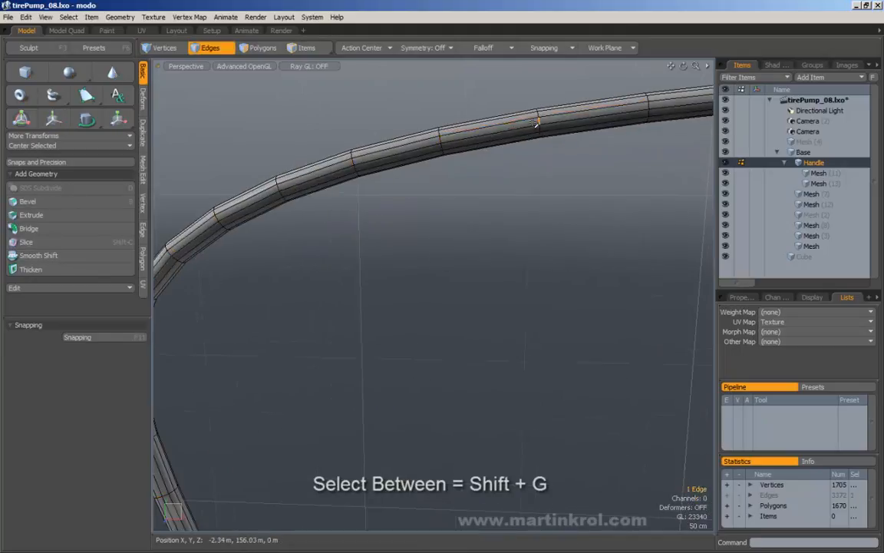
left_click(442, 142, "shift")
scroll(503, 148, "down", 1, "alt")
scroll(535, 121, "up", 3, "alt")
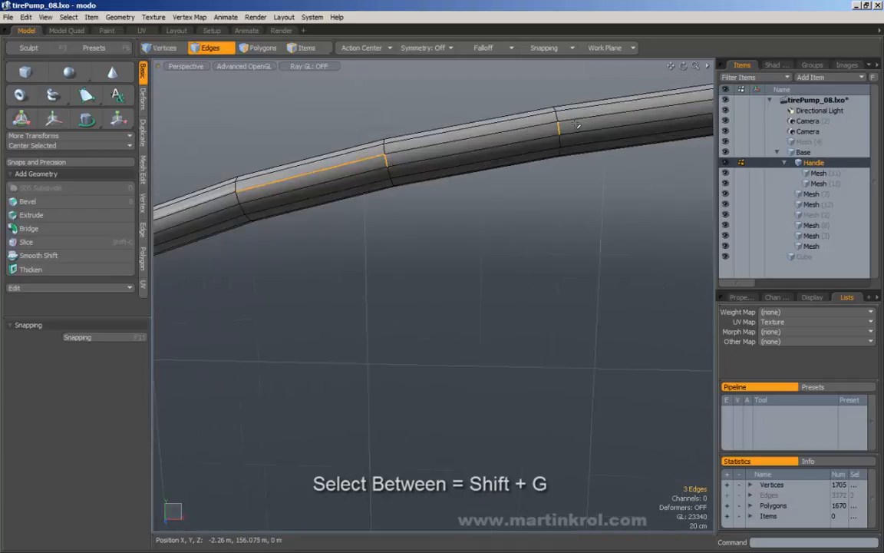
Step: Pick two edges far apart on the tube's upper curve and fill the 10 edges between with Shift+G
left_click(560, 128)
left_click(387, 160, "shift")
scroll(342, 168, "down", 5, "alt")
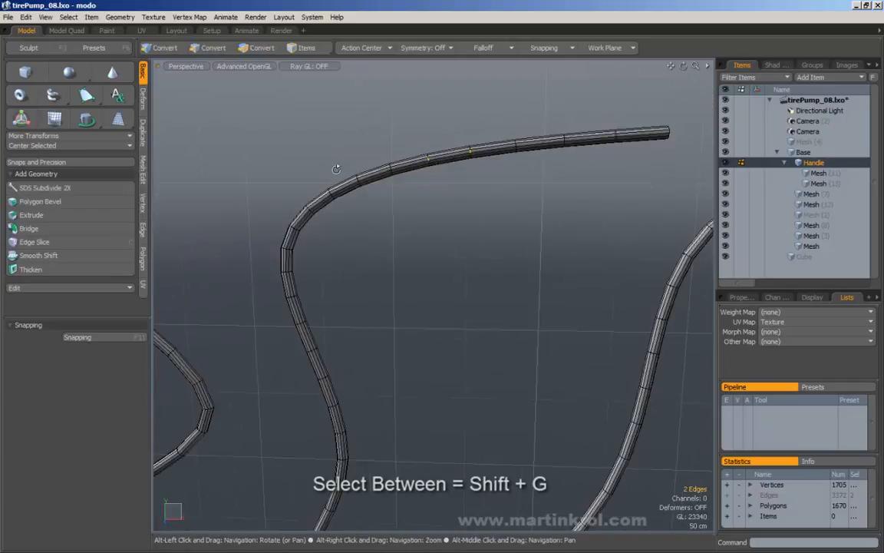
middle_click_drag(434, 181, 464, 162, "alt")
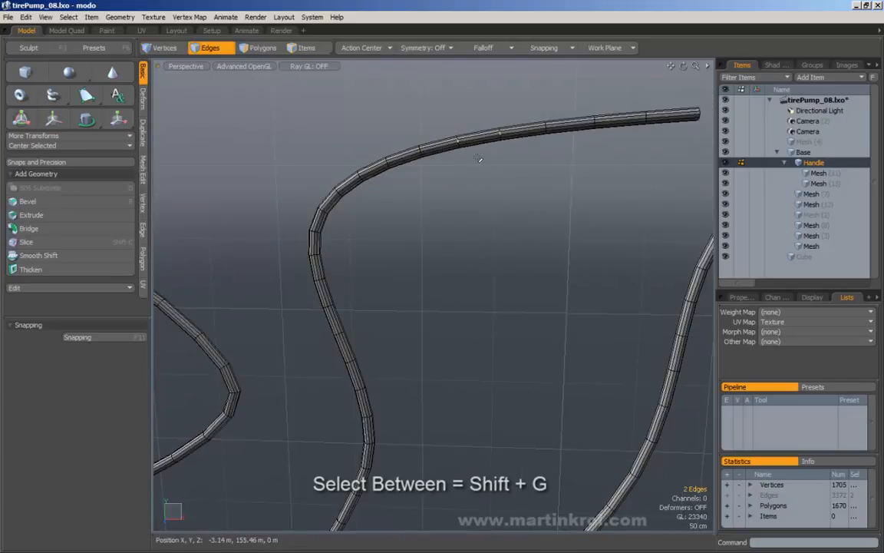
key("shift+g")
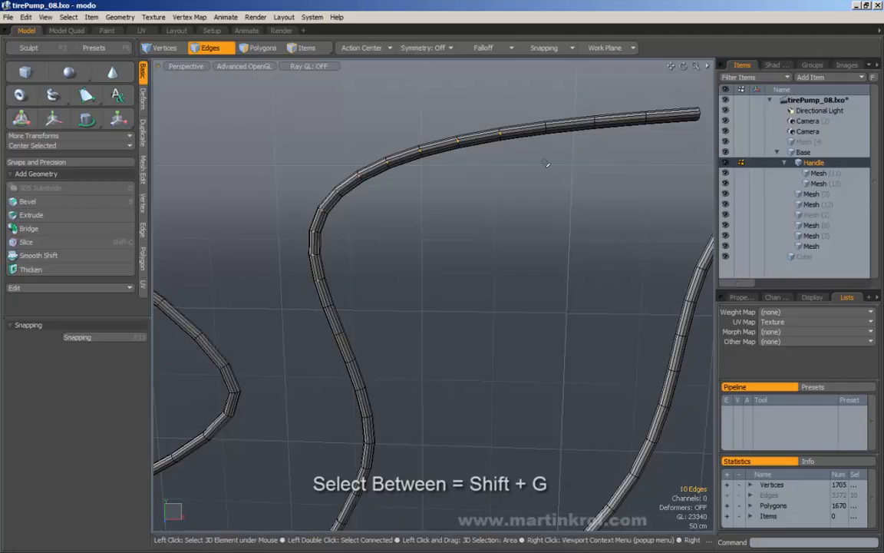
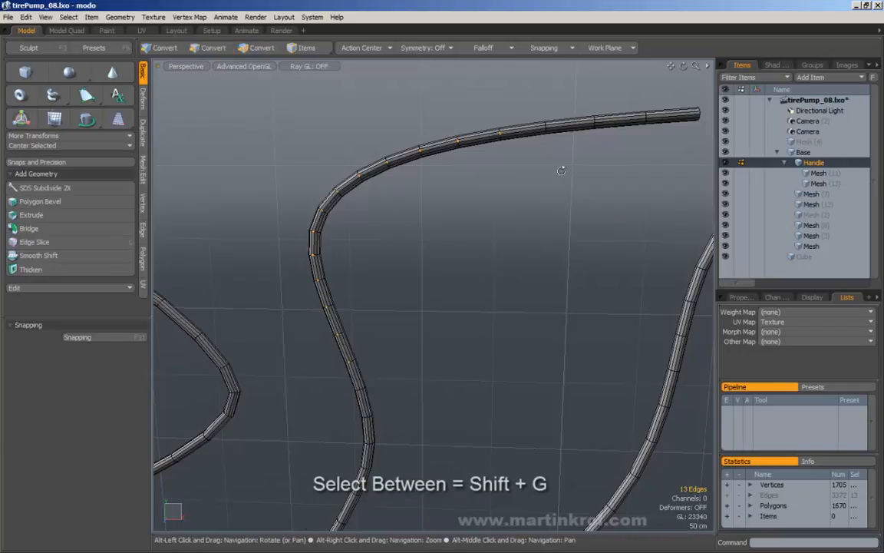
Step: Zoom in on the hose and box-select its first few ring edges, panning between picks
right_click_drag(560, 170, 474, 218, "alt")
mouse_move(473, 217)
left_mouse_down()
mouse_move(517, 249)
mouse_move(477, 235)
left_mouse_up()
right_click_drag(477, 235, 424, 257, "alt")
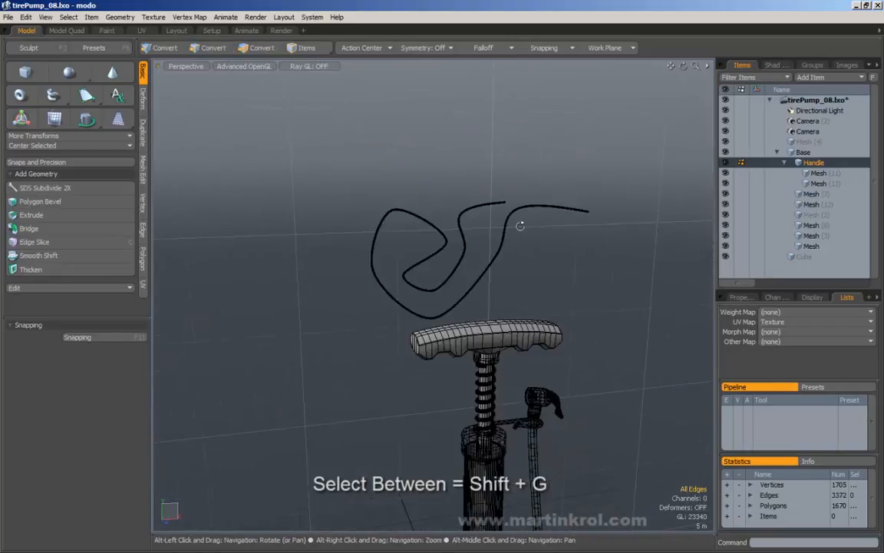
right_click_drag(521, 223, 535, 221, "alt")
right_click_drag(466, 203, 608, 207, "alt")
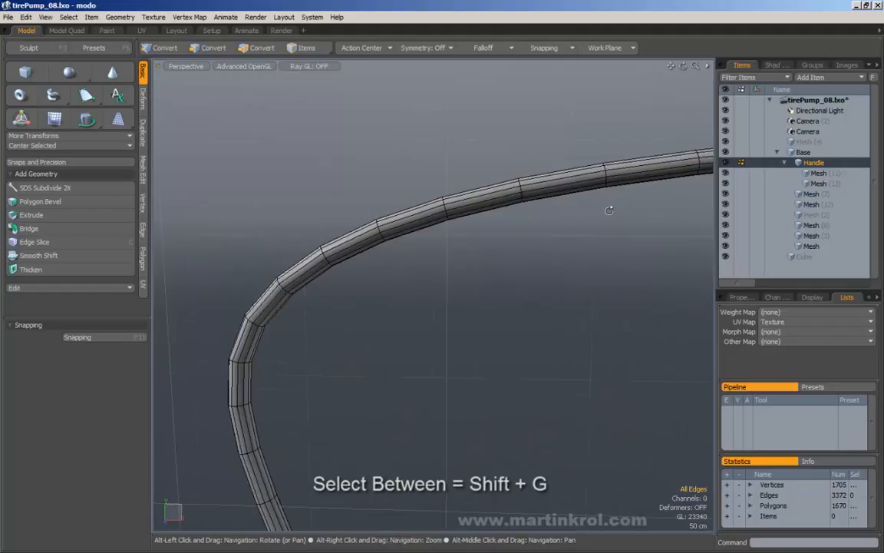
mouse_move(519, 191)
right_mouse_down("alt")
mouse_move(543, 185)
mouse_move(532, 190)
right_mouse_up("alt")
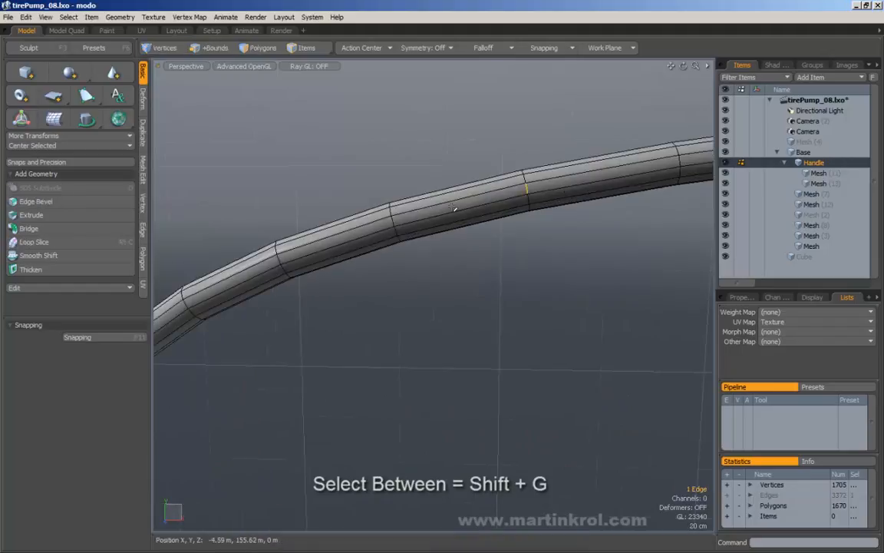
right_click_drag(386, 215, 405, 228, "shift")
middle_click_drag(283, 267, 405, 229, "alt")
right_click_drag(400, 213, 419, 228, "shift")
middle_click_drag(382, 242, 453, 211, "alt")
right_click_drag(375, 225, 396, 244, "shift")
middle_click_drag(396, 244, 479, 185, "alt")
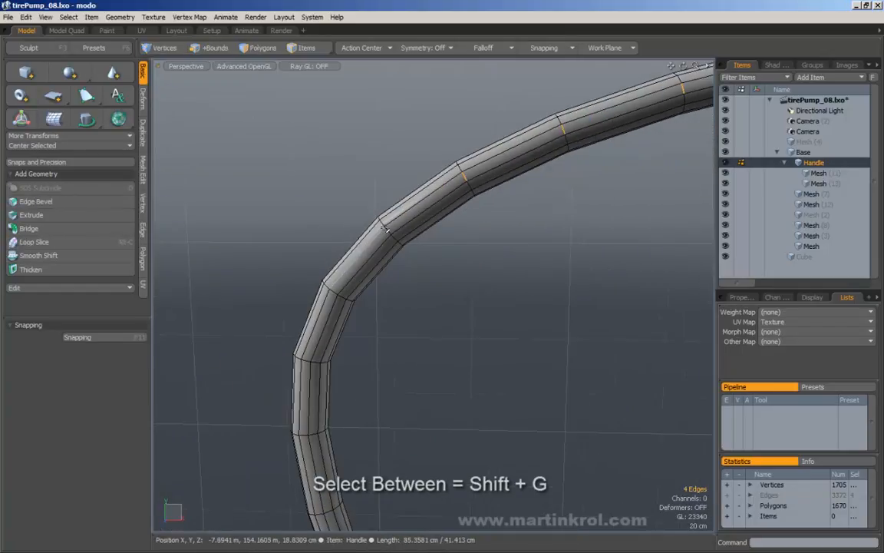
right_click_drag(379, 222, 400, 245, "shift")
Step: Continue adding ring edges up the hose until twelve are selected, then reframe the hose bend
middle_click_drag(401, 247, 452, 195, "alt")
right_click_drag(385, 236, 395, 257, "shift")
middle_click_drag(395, 256, 441, 186, "alt")
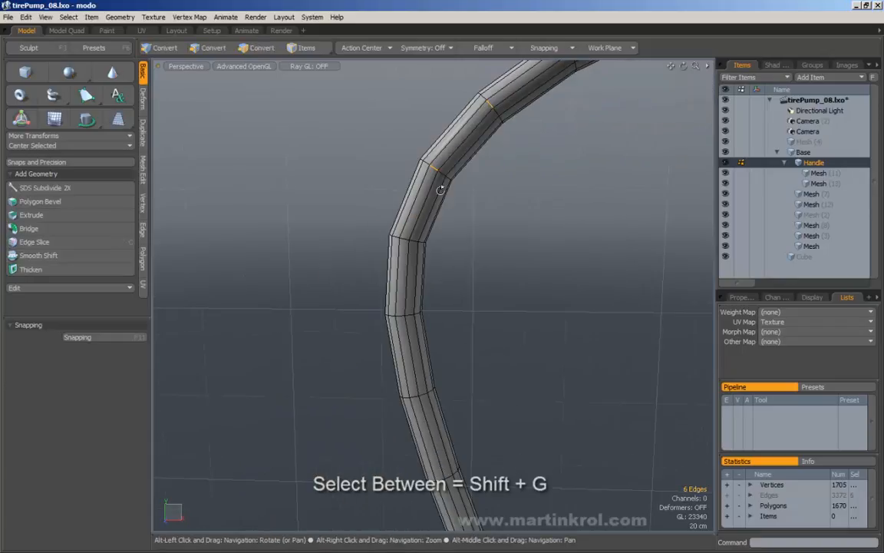
right_click_drag(399, 316, 417, 331, "shift")
middle_click_drag(417, 332, 419, 196, "alt")
right_click_drag(409, 256, 427, 274, "shift")
middle_click_drag(429, 281, 404, 206, "alt")
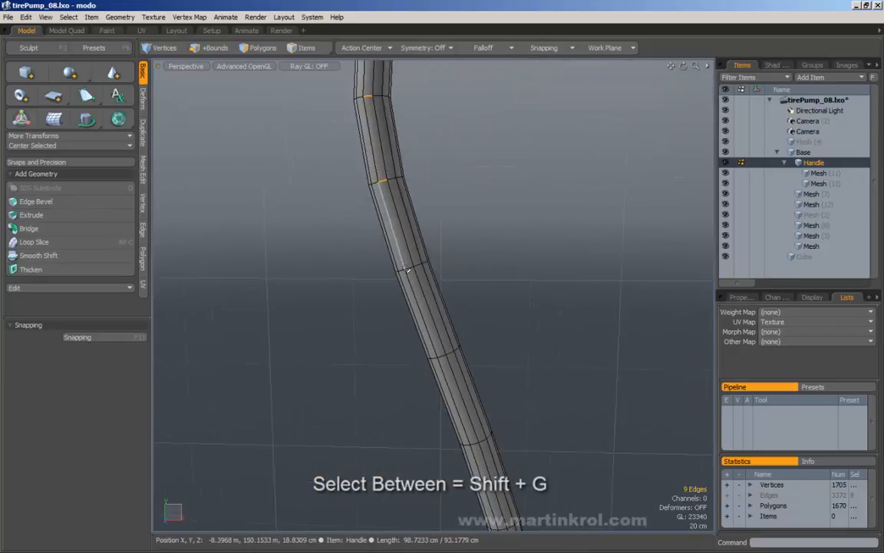
right_click_drag(407, 255, 427, 275, "shift")
middle_click_drag(435, 292, 406, 197, "alt")
right_click_drag(430, 269, 431, 270, "shift")
right_click_drag(430, 270, 363, 274, "alt")
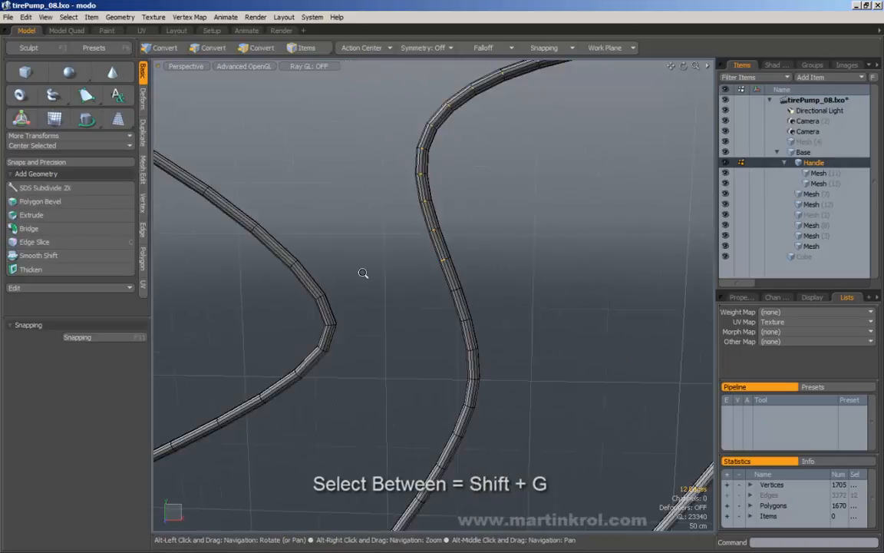
middle_click_drag(529, 199, 495, 252, "alt")
right_click_drag(495, 252, 477, 250, "alt")
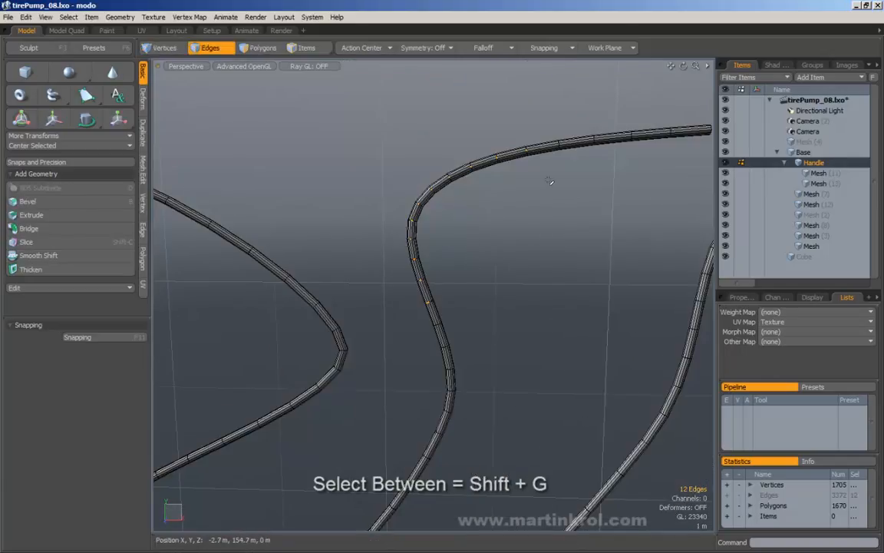
middle_click_drag(533, 144, 637, 134, "alt")
right_click_drag(637, 134, 691, 132, "alt")
Step: In Polygons mode, pick two polygons some distance apart on the hose
middle_click_drag(476, 184, 427, 198, "alt")
left_click(266, 46)
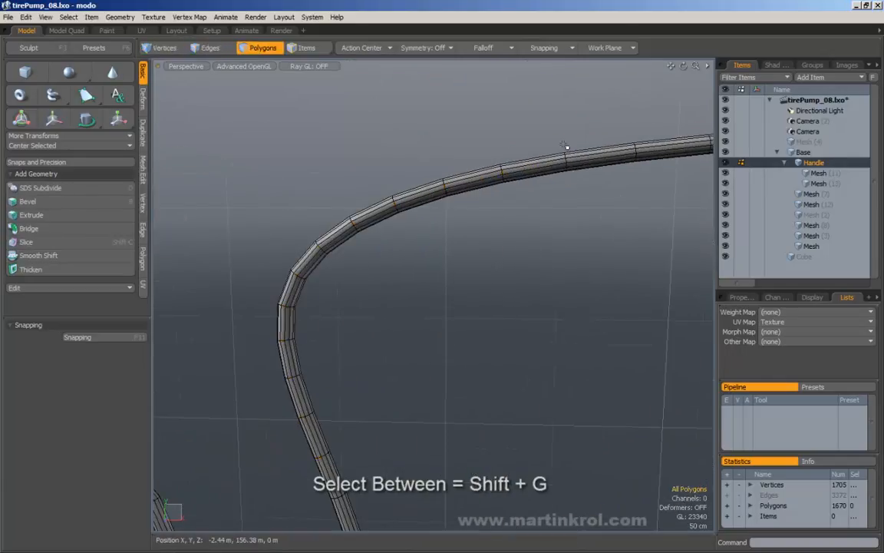
middle_click_drag(565, 145, 492, 204, "alt")
right_click_drag(492, 204, 525, 162, "alt")
left_click(396, 145)
right_click_drag(396, 145, 368, 146, "alt")
middle_click_drag(368, 145, 527, 128, "alt")
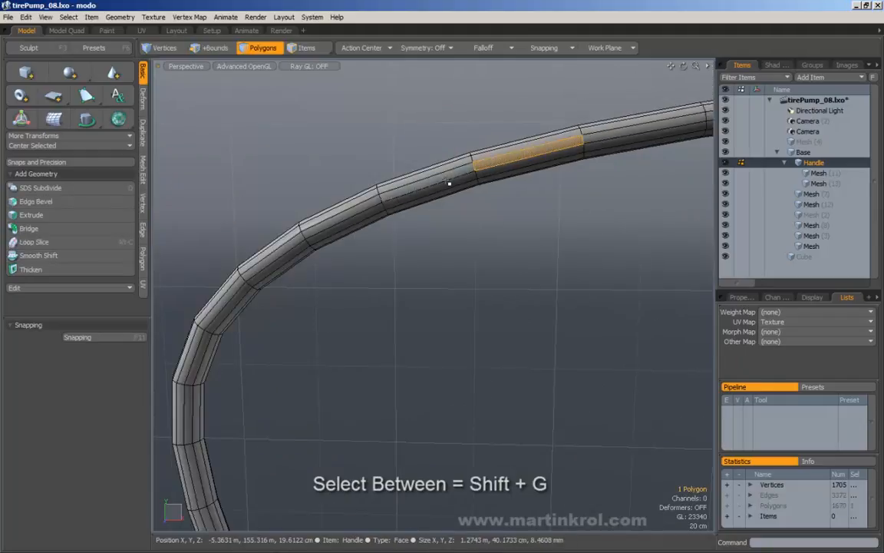
left_click(448, 182, "shift")
right_click_drag(491, 172, 425, 198, "alt")
middle_click_drag(425, 198, 468, 197, "alt")
right_click_drag(467, 197, 495, 202, "alt")
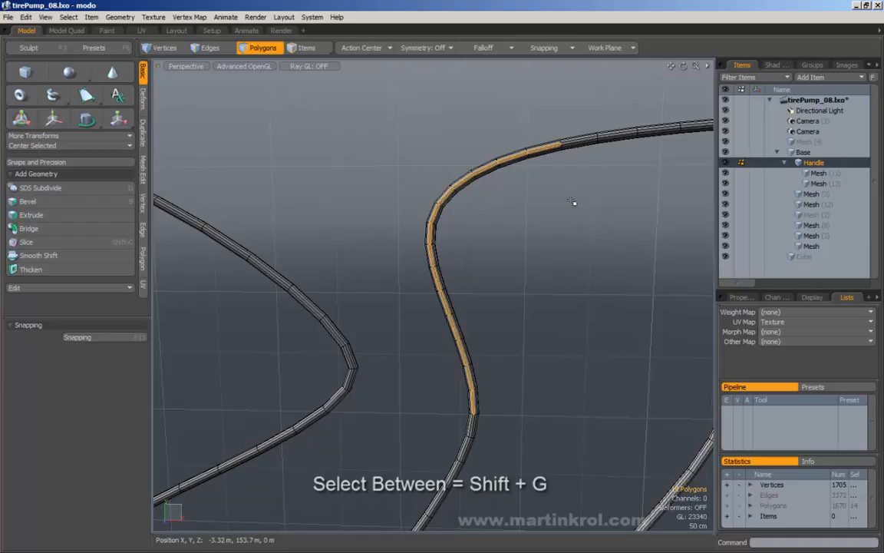
Step: Fill the 48 polygons between them with Select Between (Shift+G)
key("shift+Up")
left_click_drag(537, 179, 533, 219, "alt")
left_click_drag(439, 237, 559, 210, "alt")
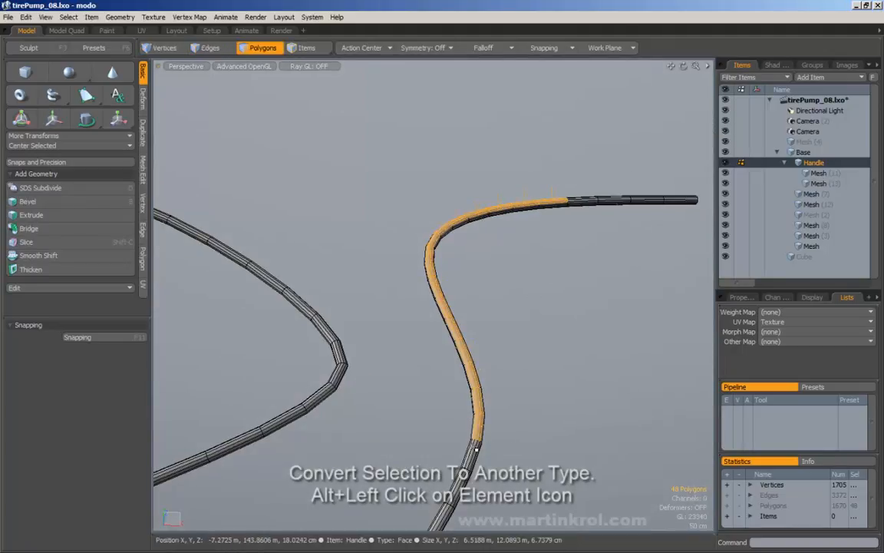
Step: Hold Alt to reveal the selection-type Convert options on the element buttons
left_click_drag(472, 161, 506, 211, "alt")
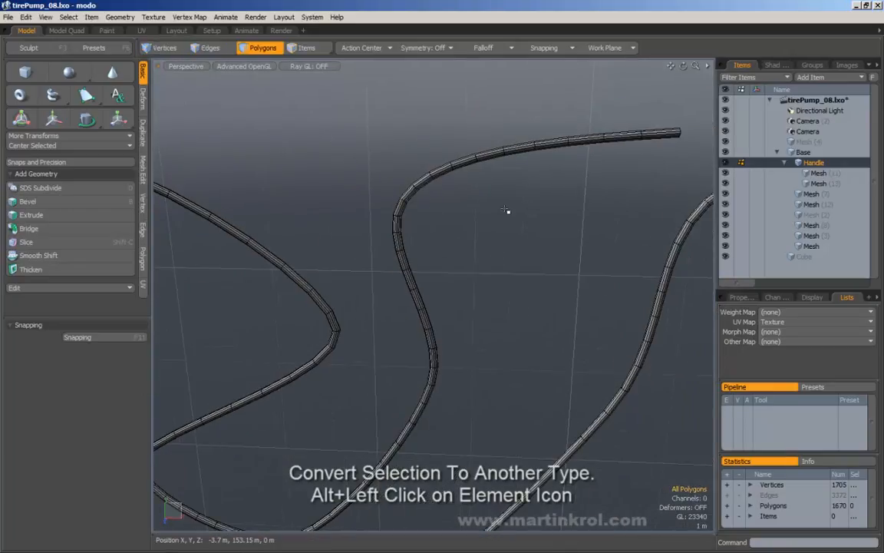
key("alt")
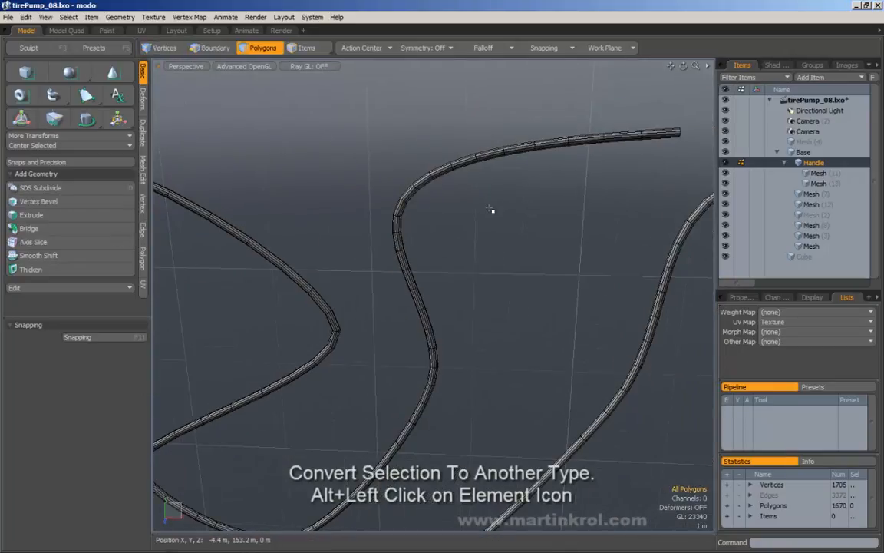
key("alt")
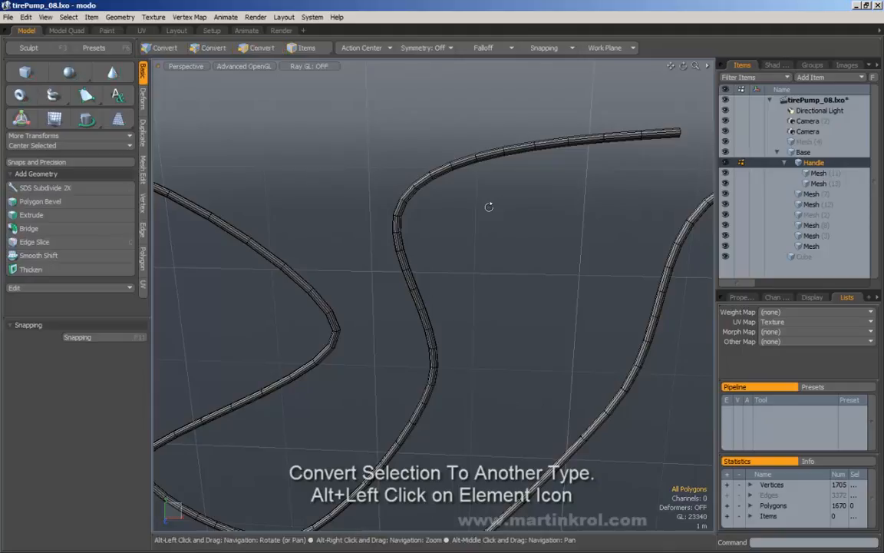
key("alt")
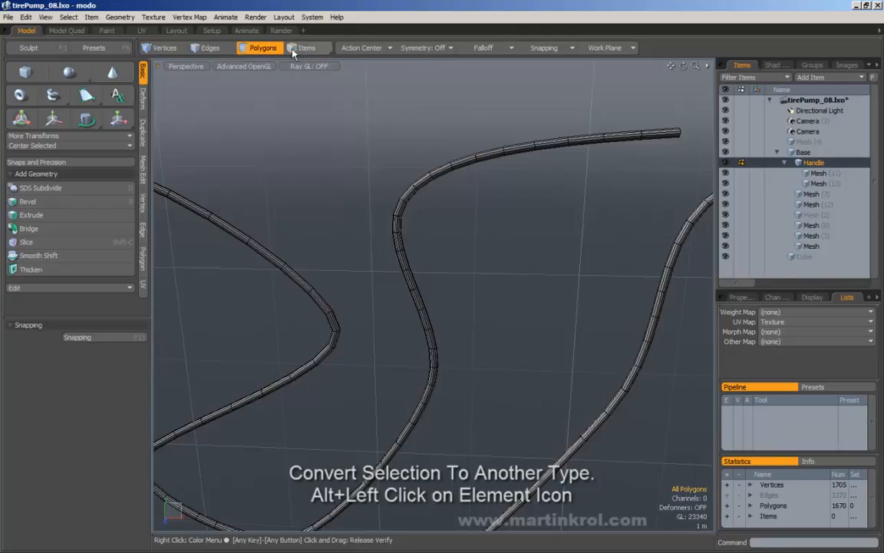
key("shift")
Step: Make only the Handle mesh active and frame the pump handle in the viewport
left_click_drag(405, 170, 367, 173, "alt")
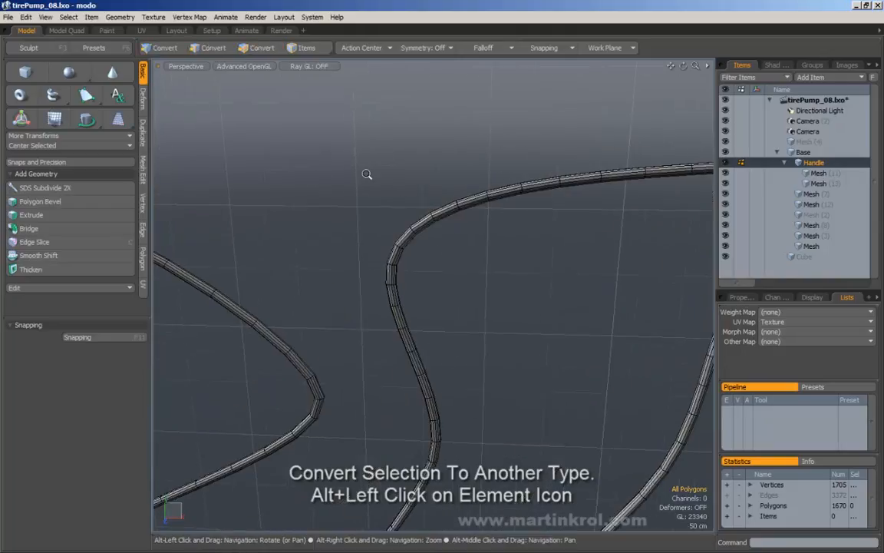
left_click_drag(384, 130, 285, 106, "alt")
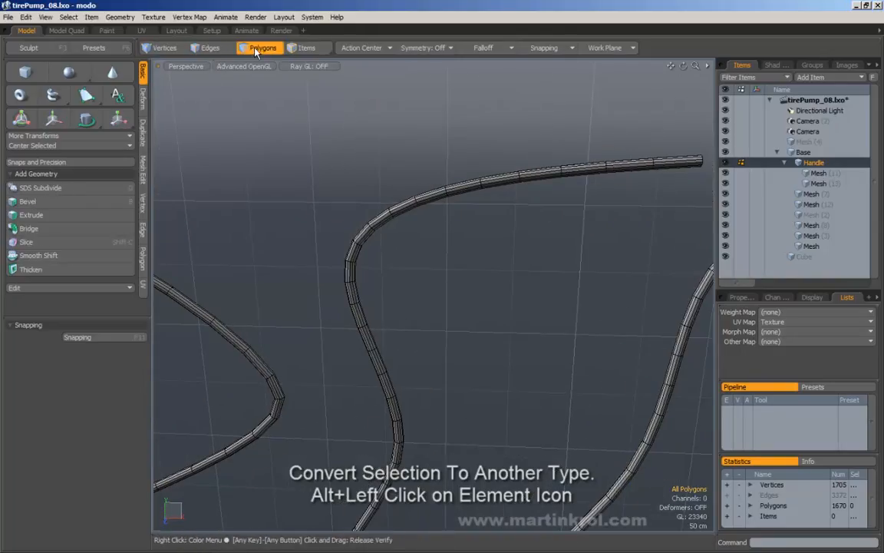
left_click_drag(466, 162, 452, 180, "alt")
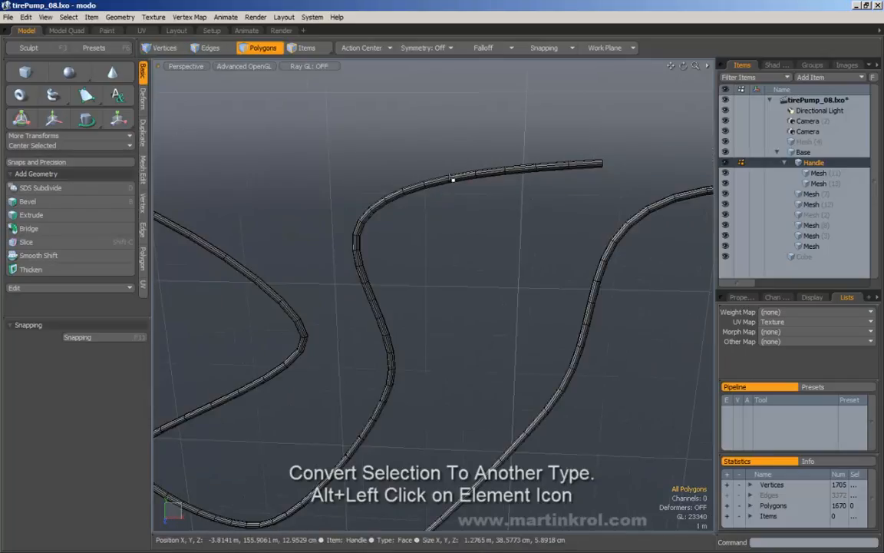
key("ctrl+x")
right_click_drag(453, 180, 414, 265, "alt")
left_click_drag(415, 265, 442, 256, "alt")
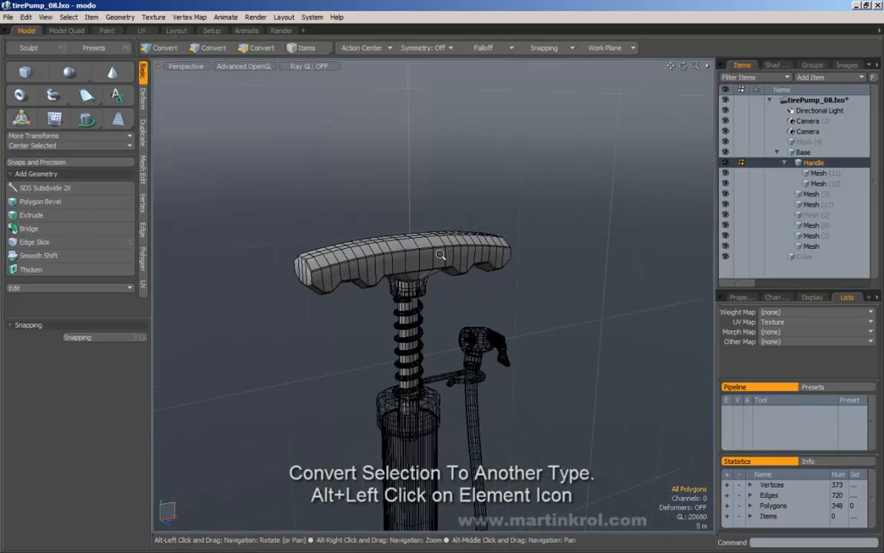
Step: Select six polygons across the handle's front, then clear that selection
right_click_drag(442, 257, 480, 249, "alt")
left_click_drag(481, 250, 452, 244, "alt")
left_click_drag(599, 256, 441, 262)
mouse_move(440, 262)
left_mouse_down("alt")
mouse_move(400, 255)
mouse_move(436, 261)
left_mouse_up("alt")
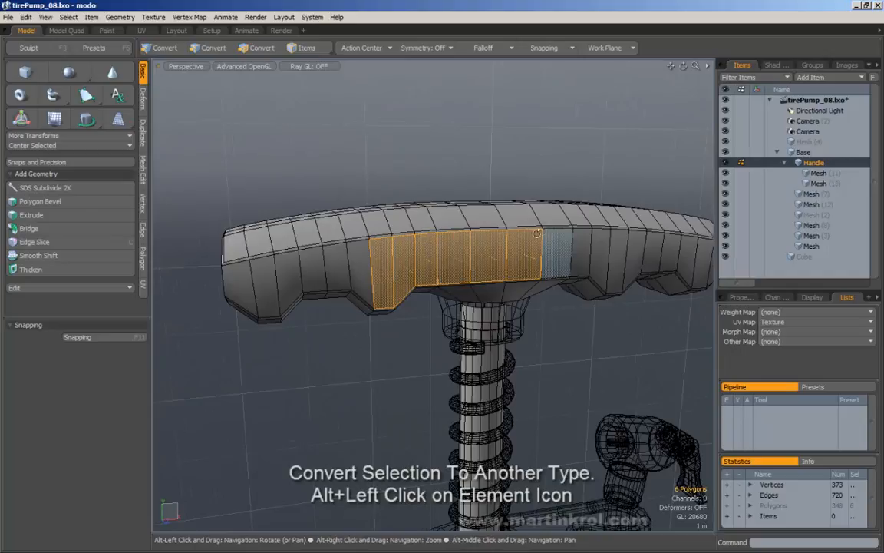
left_click_drag(537, 233, 546, 233, "alt")
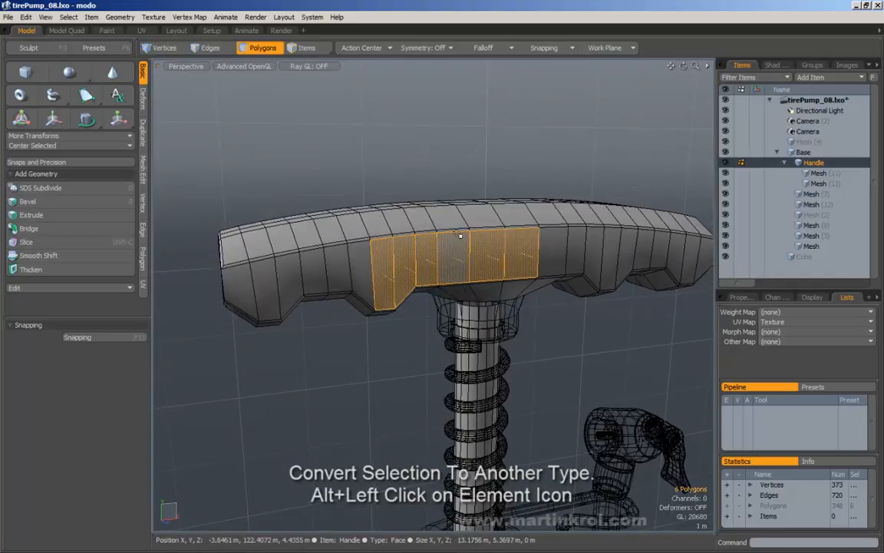
left_click(478, 144)
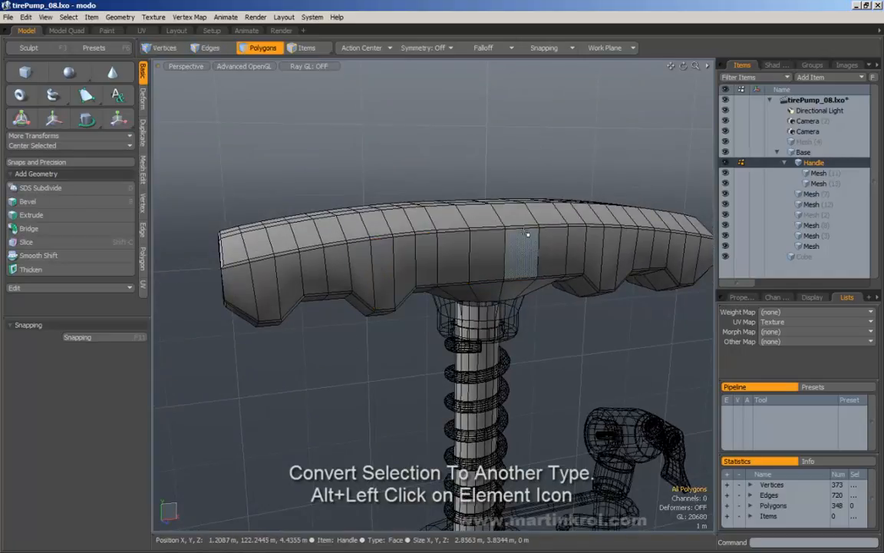
Step: Paint-select six handle polygons, convert them to 14 vertices, then back to 6 polygons
key("1")
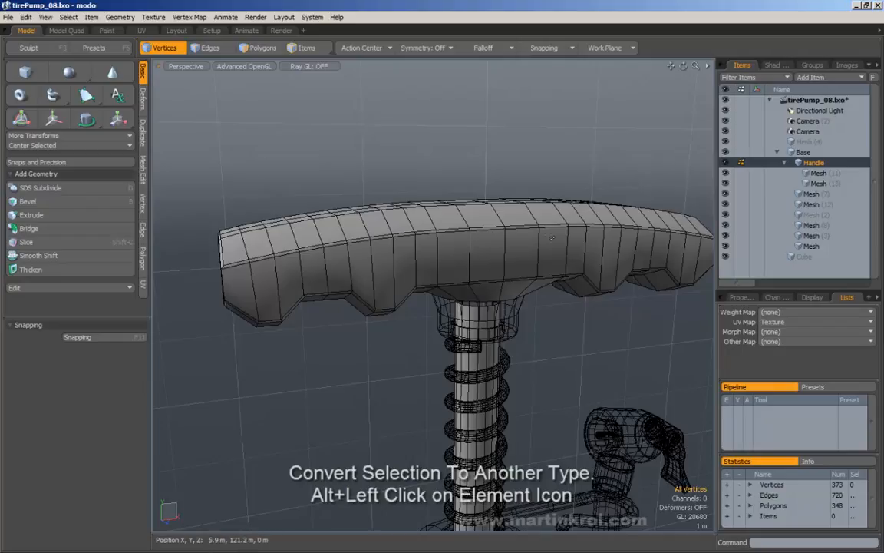
left_click(262, 47)
left_click_drag(490, 257, 387, 256)
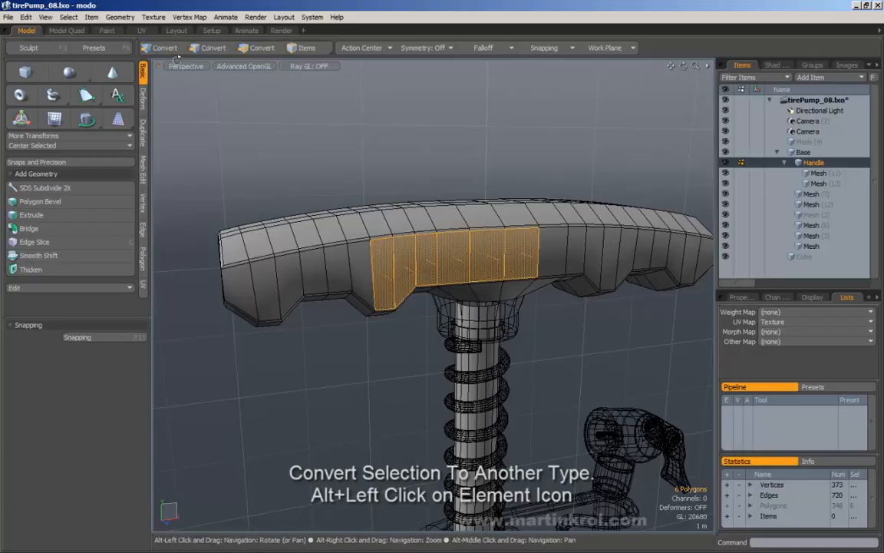
key("alt")
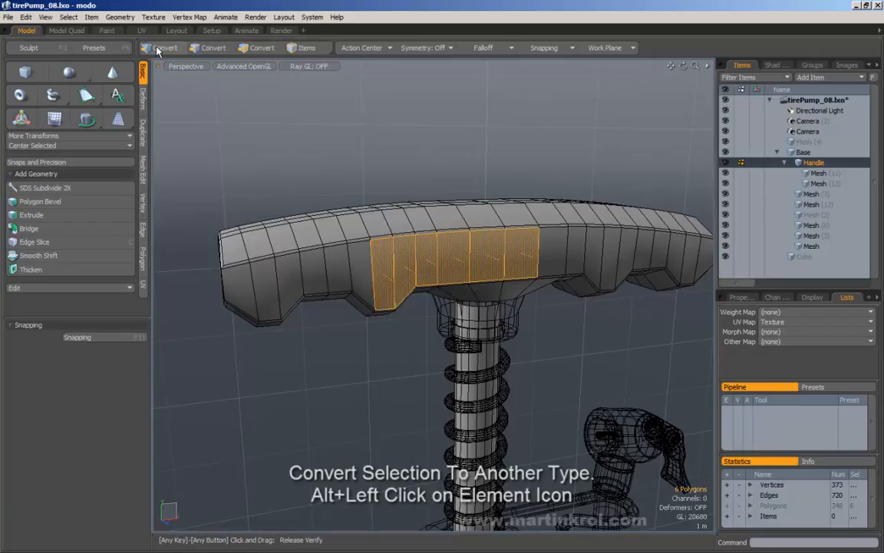
left_click(162, 49, "alt")
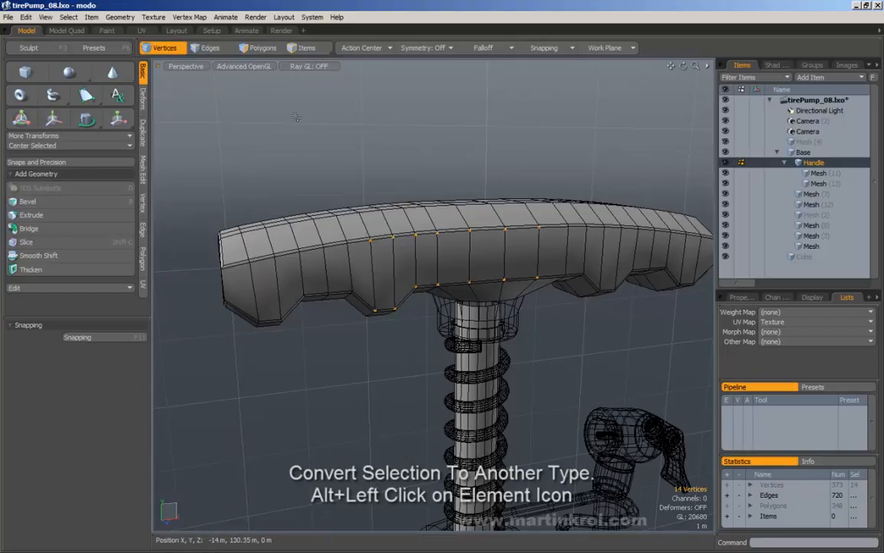
left_click(259, 49, "alt")
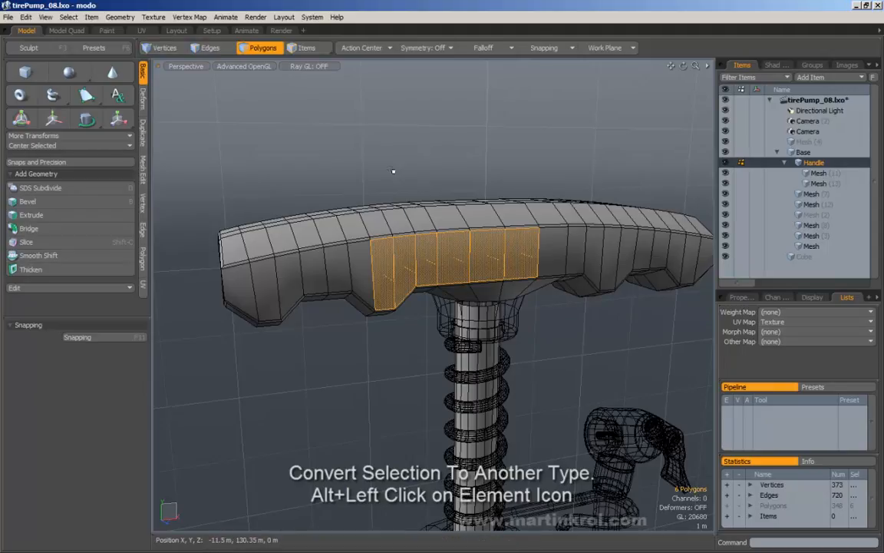
Step: Box-select the 41 vertices at the handle's left end and confirm each mode keeps its selection
left_click(160, 48)
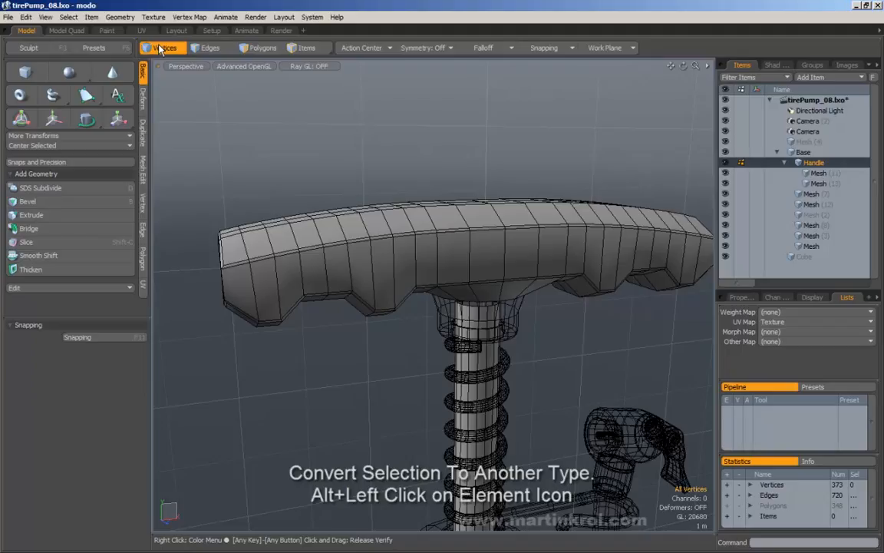
right_click_drag(192, 149, 310, 355)
left_click(261, 48)
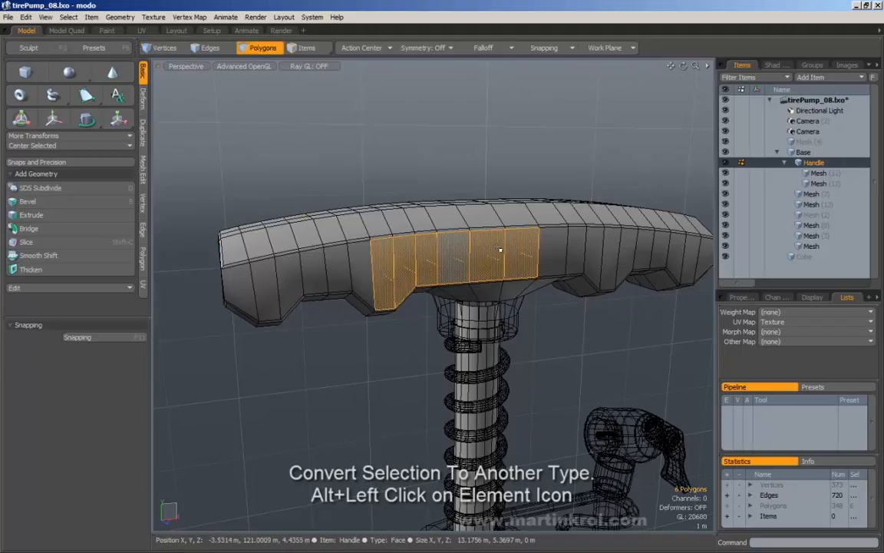
left_click(166, 49)
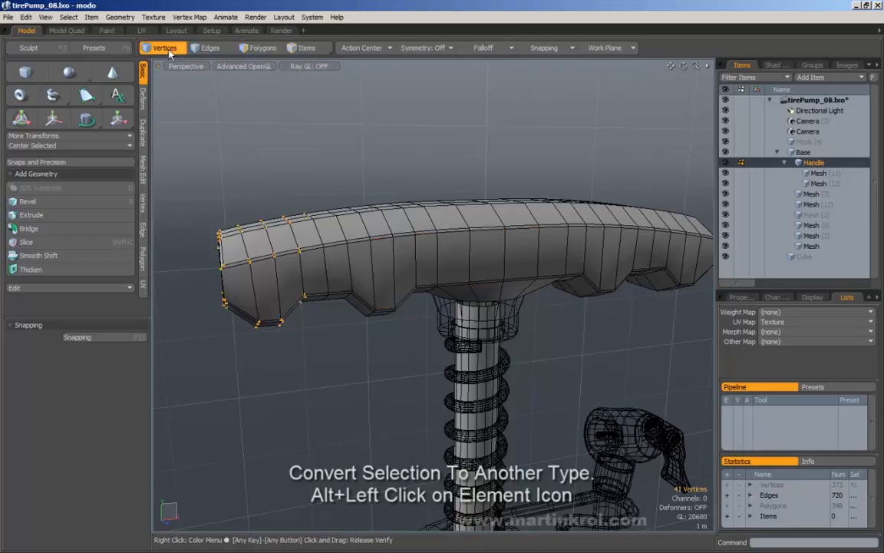
Step: Select an edge band across the handle and convert it between polygons, vertices and edges
left_click(209, 49)
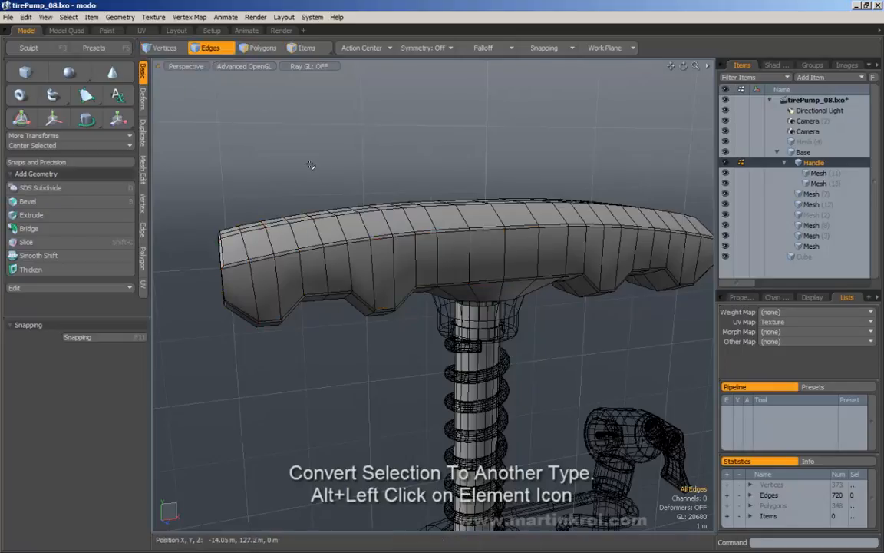
left_click(257, 47, "alt")
left_click(206, 48, "alt")
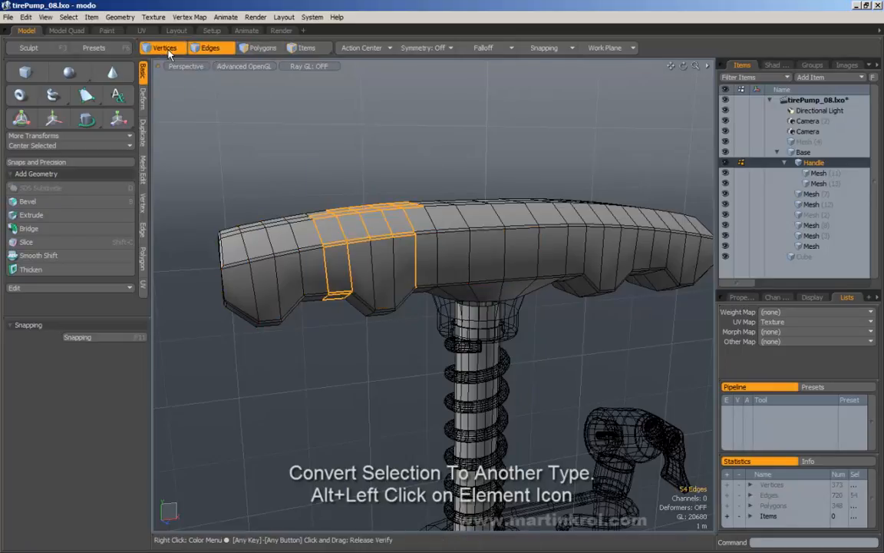
left_click(170, 53)
left_click(222, 51)
Step: Cycle element modes back to the six faces and paint-select a seventh face
left_click(257, 51)
left_click(218, 50)
left_click(173, 50)
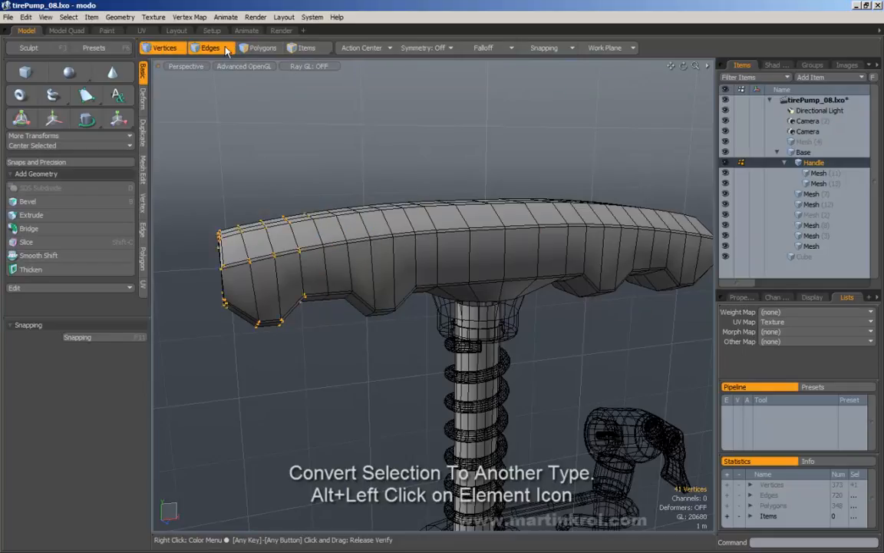
left_click(210, 48)
left_click(259, 48)
left_click(209, 48)
left_click(163, 49)
left_click(259, 48)
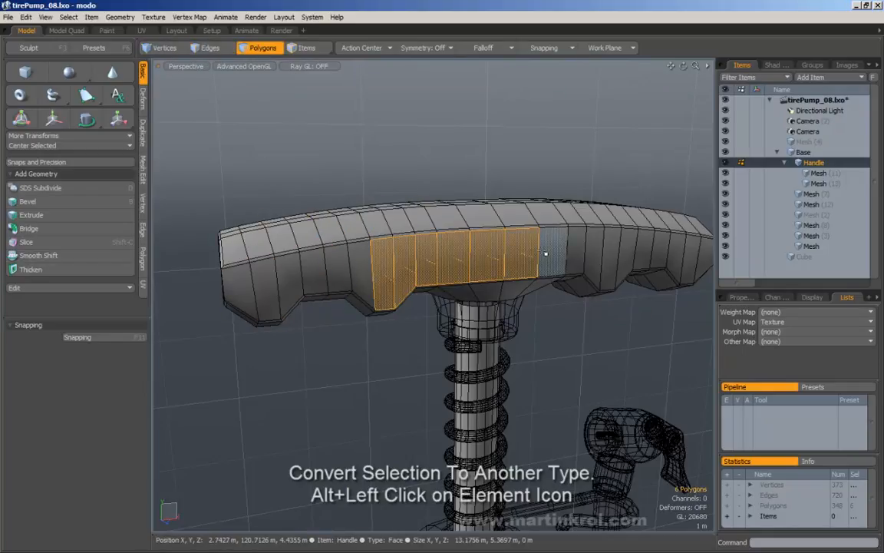
left_click_drag(546, 253, 385, 257)
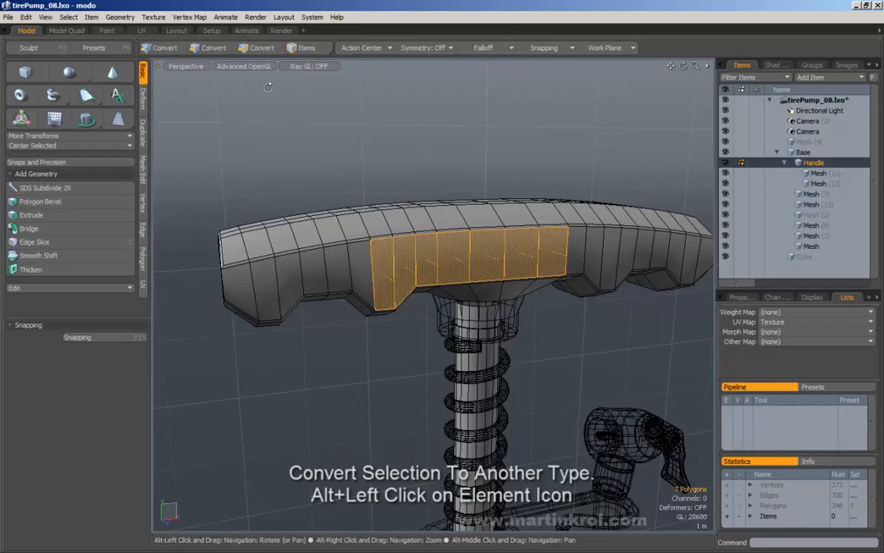
Step: Convert the seven polygons to border edges, then select vertical edges on the handle front
left_click(197, 44, "alt")
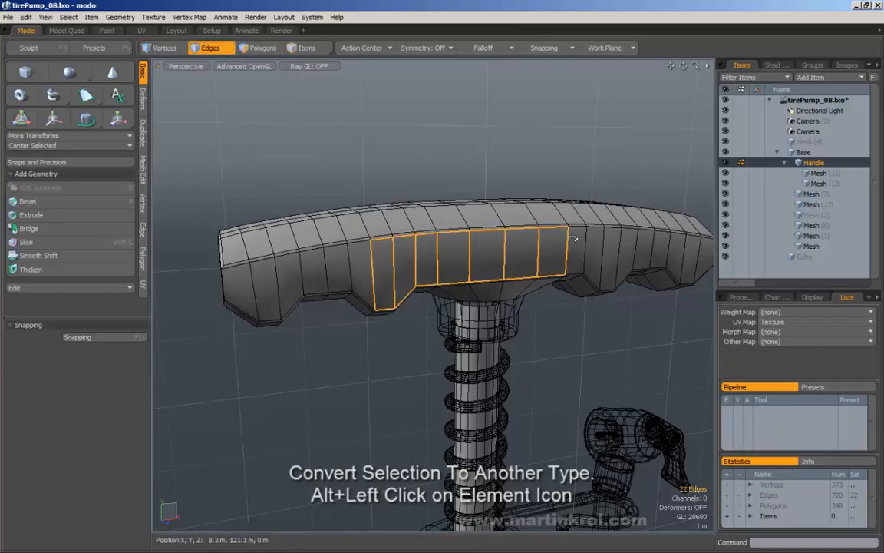
left_click_drag(514, 285, 514, 284, "alt")
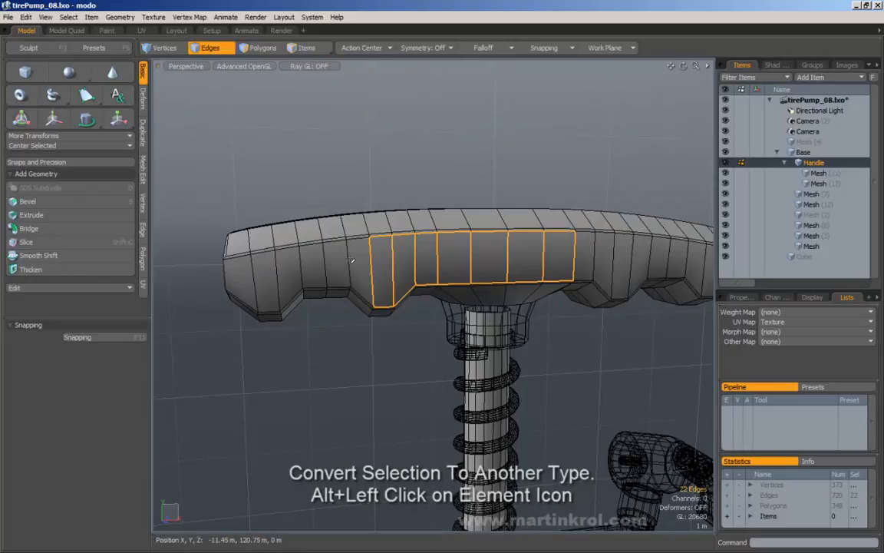
left_click(402, 157)
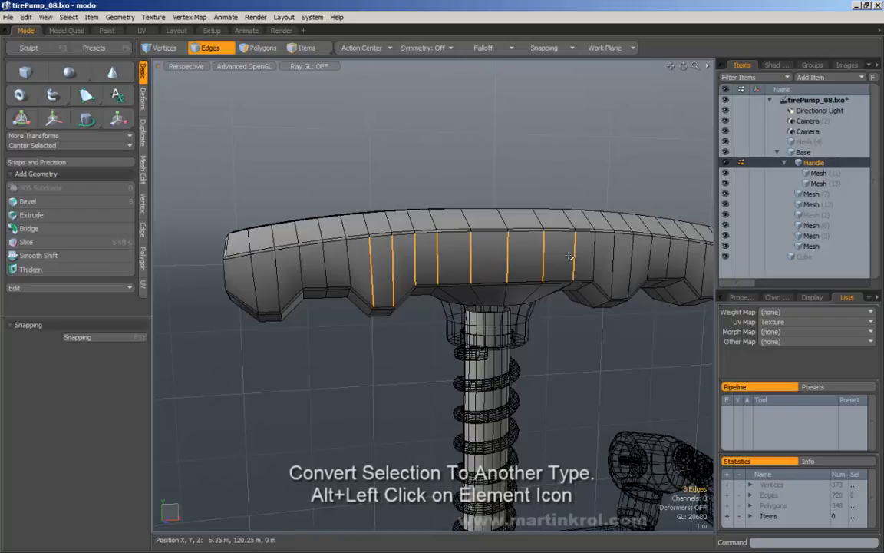
left_click(371, 260)
left_click(417, 257, "shift")
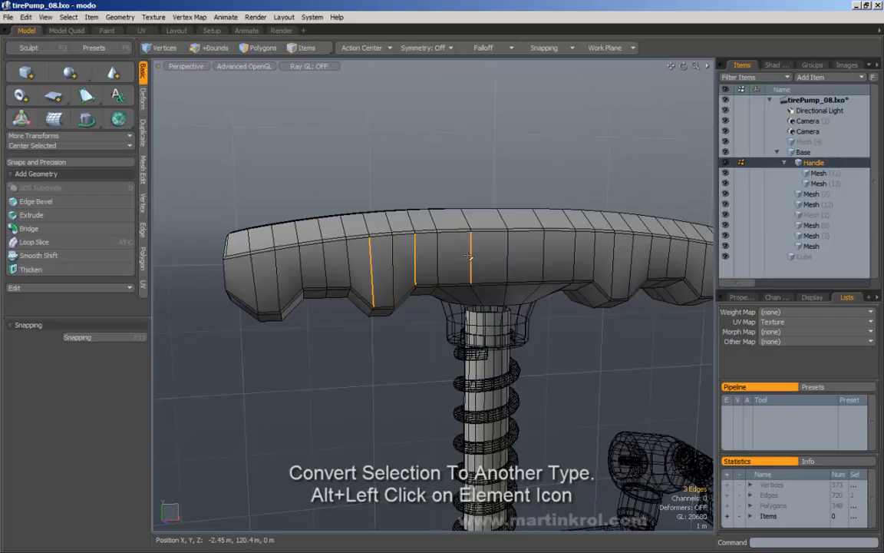
left_click(542, 257, "shift")
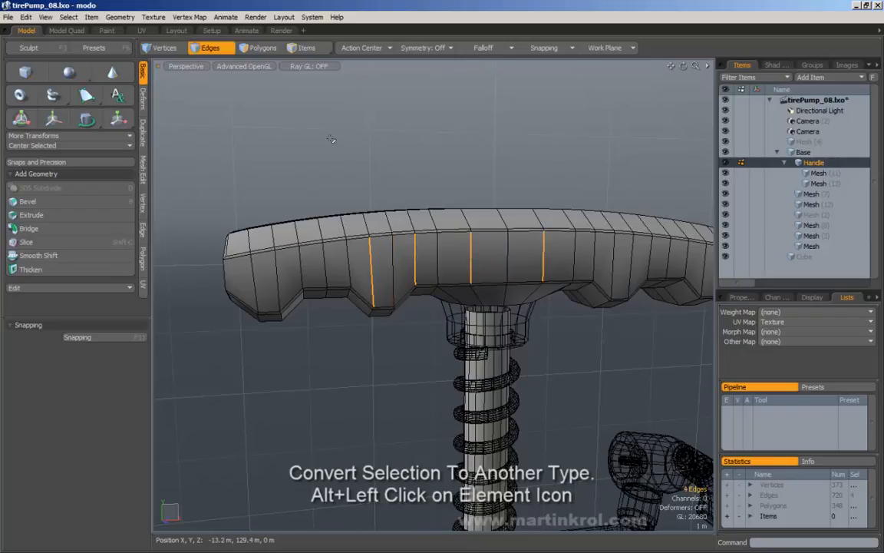
Step: Convert the four vertical edges to vertices and polygons, returning to the four-edge selection
left_click(144, 47, "alt")
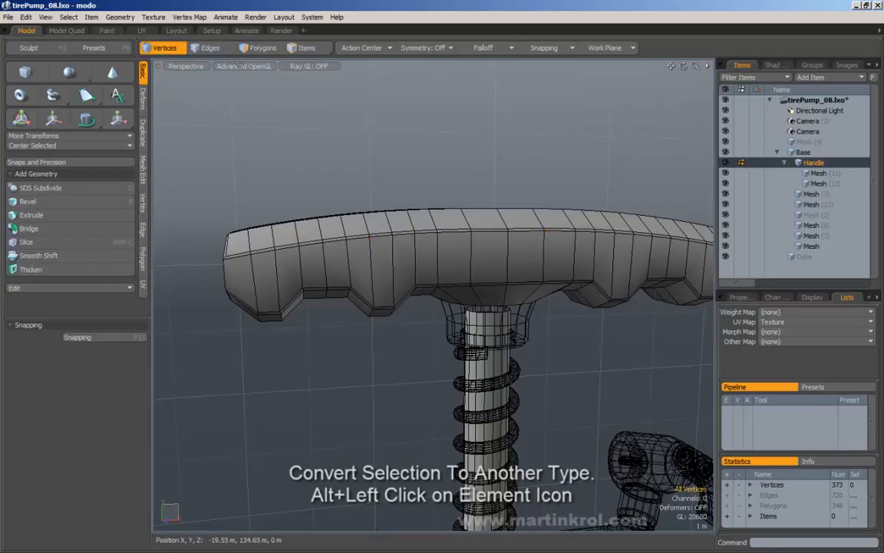
left_click(212, 47)
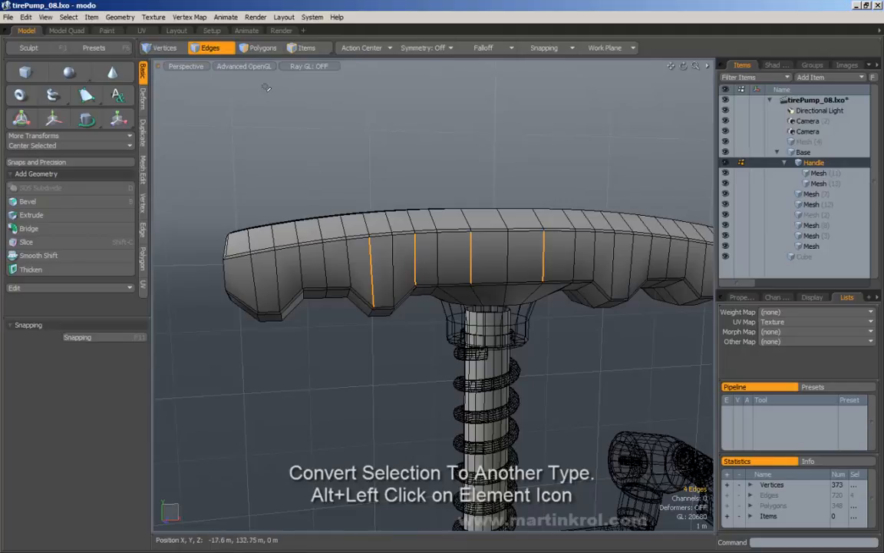
left_click(240, 46)
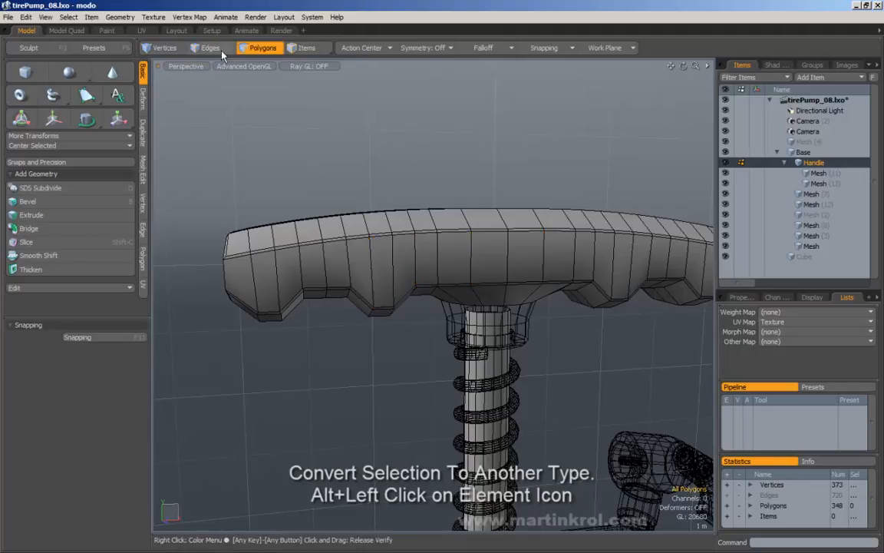
left_click(219, 50)
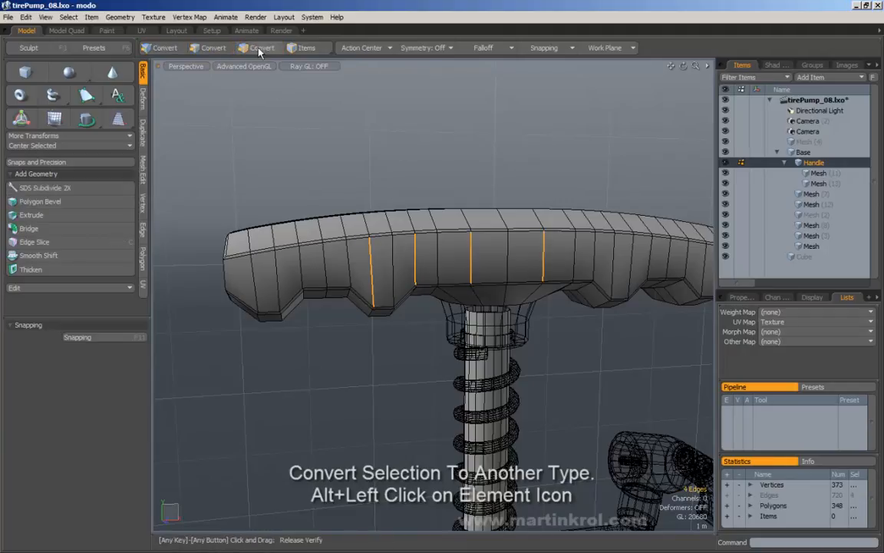
left_click(238, 45)
key("2")
Step: Grow the edges into face outlines and convert the ten edges into two polygons
key("alt")
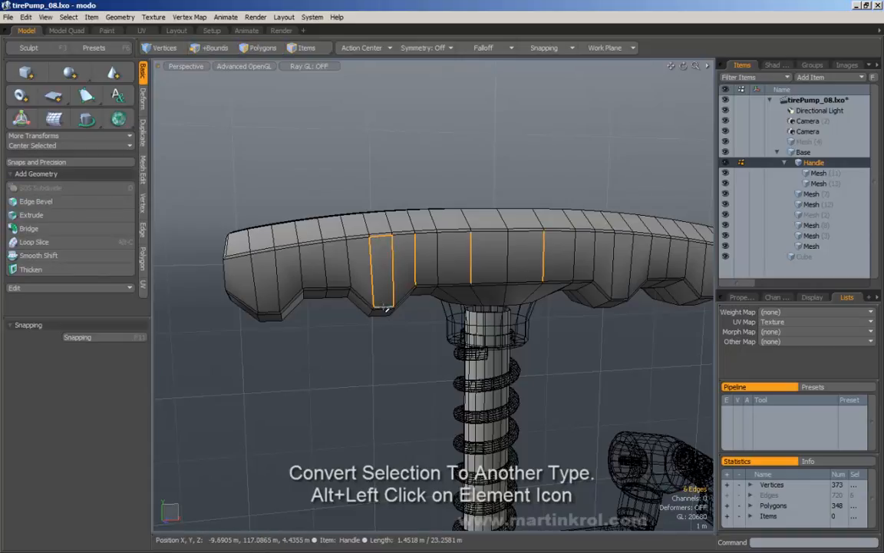
left_click(506, 250, "shift")
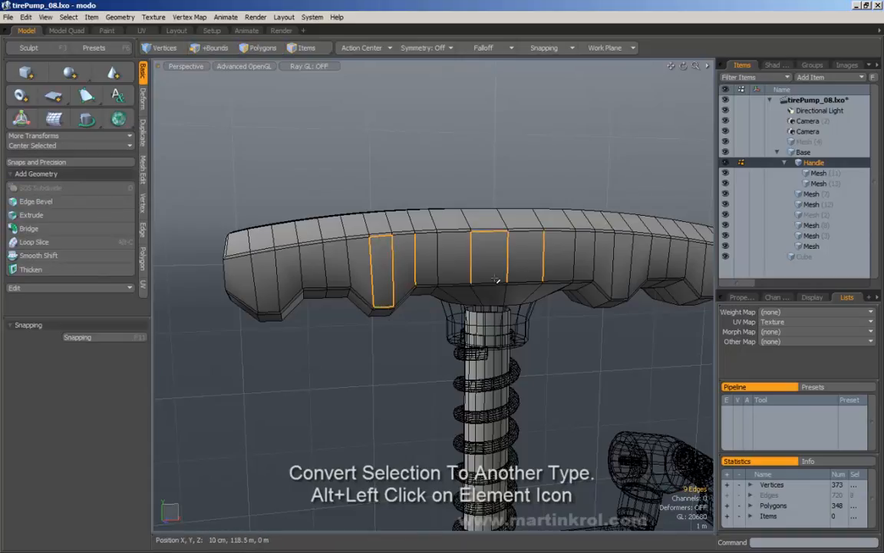
key("ctrl+z")
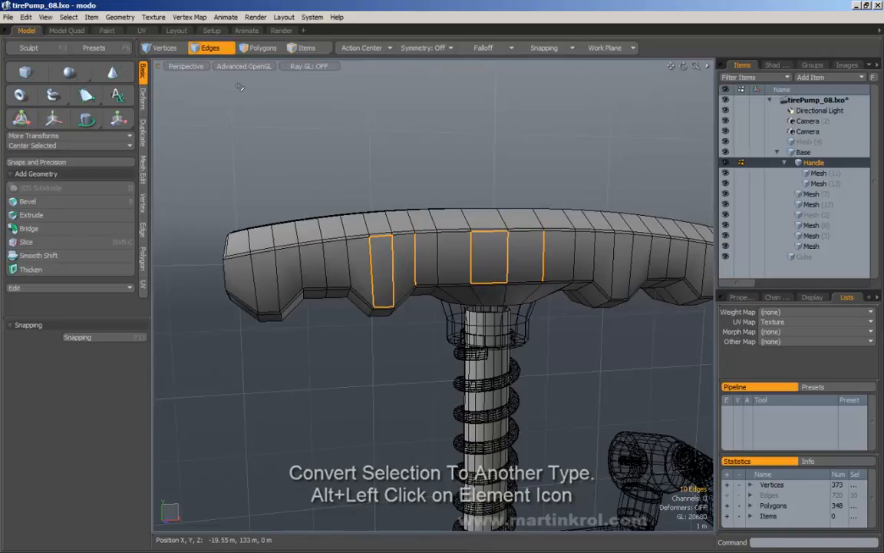
left_click(242, 48, "alt")
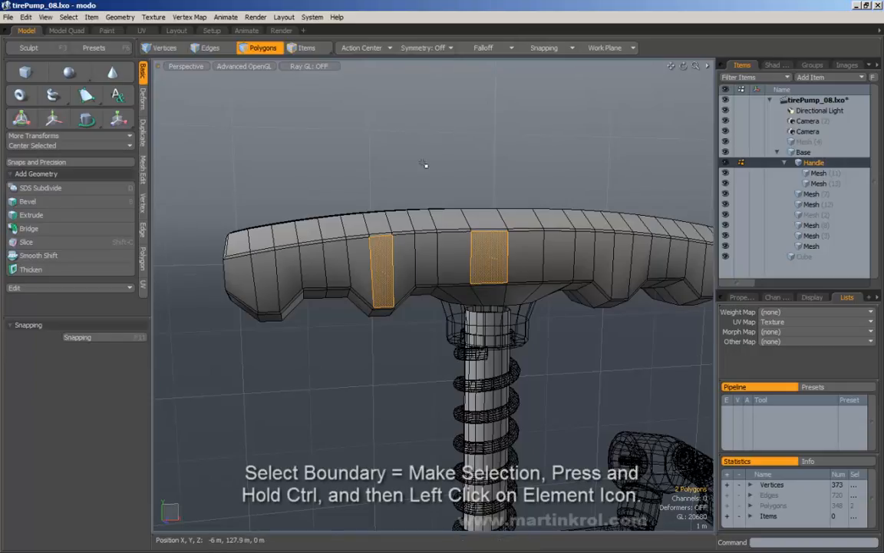
Step: Box-select polygons at the handle's left end, then double-click to select all 332 handle polygons
left_click_drag(425, 164, 413, 181, "alt")
left_click(430, 125)
scroll(431, 124, "down", 3)
left_click_drag(367, 113, 326, 132, "alt")
middle_click_drag(269, 148, 324, 270)
left_click(261, 197)
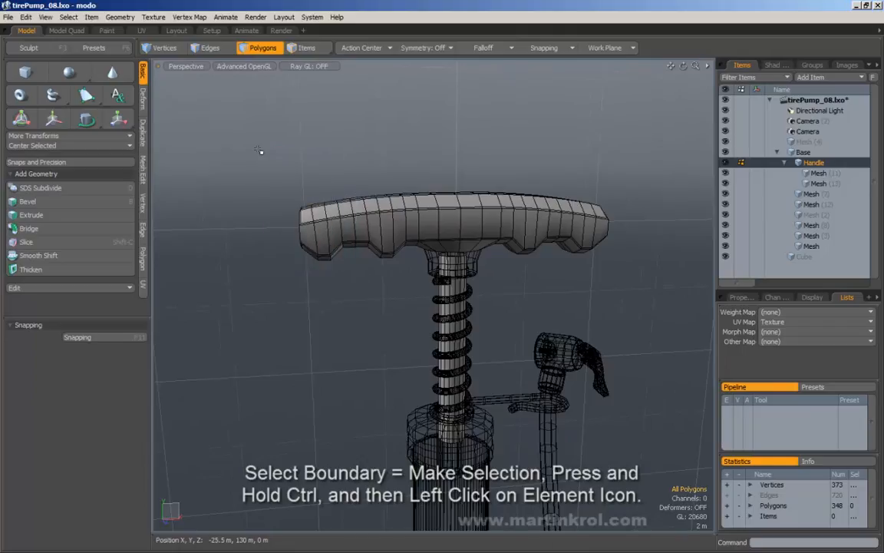
middle_click_drag(257, 149, 409, 278)
double_click(360, 211)
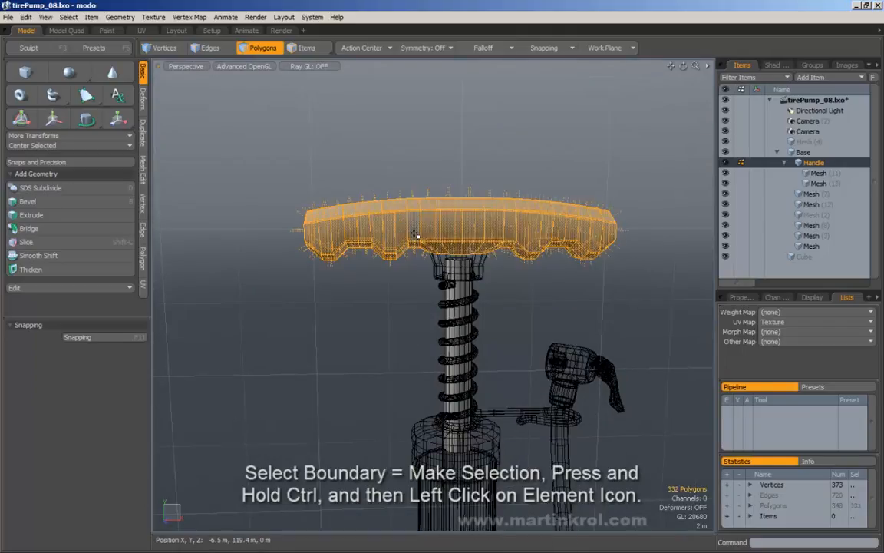
Step: Convert the whole-handle selection to its boundary edges and inspect them from below
left_click_drag(328, 179, 298, 182, "alt")
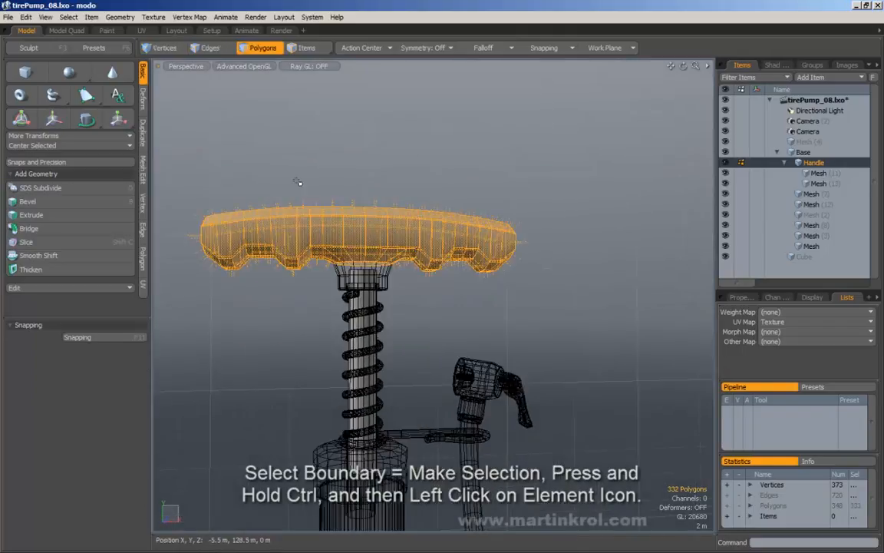
left_click_drag(535, 249, 383, 204, "alt")
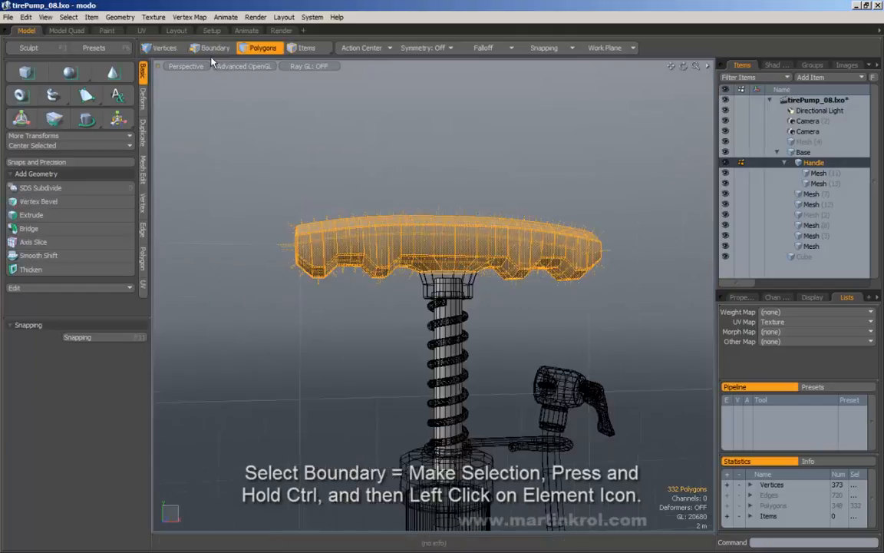
left_click(210, 52, "ctrl")
left_click_drag(517, 265, 517, 227, "alt")
scroll(518, 253, "up", 4, "alt")
left_click_drag(518, 278, 519, 269, "alt+shift")
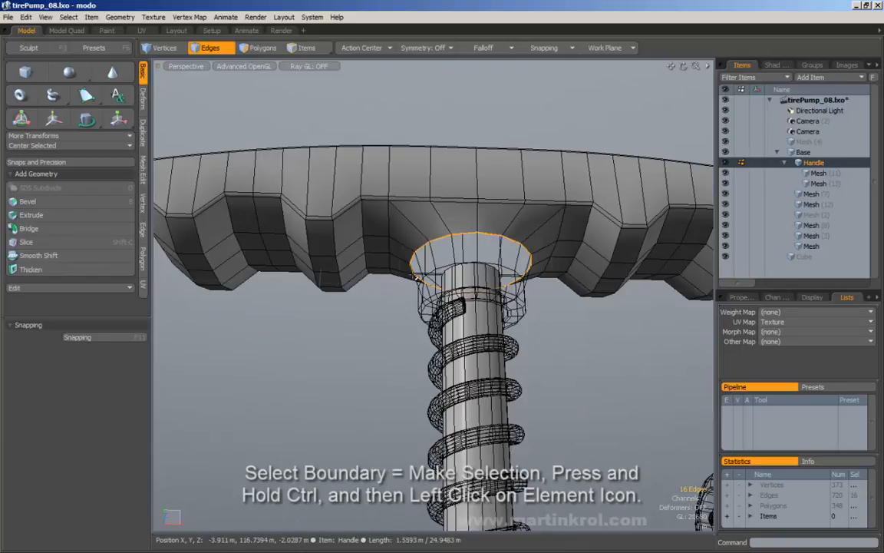
scroll(415, 277, "down", 4, "alt")
left_click_drag(416, 276, 453, 284, "alt+shift")
Step: Clear the selection and marquee-select the 143 edges across the handle's left end
right_click_drag(306, 134, 407, 275)
left_click_drag(394, 241, 400, 258, "alt")
left_click(260, 47)
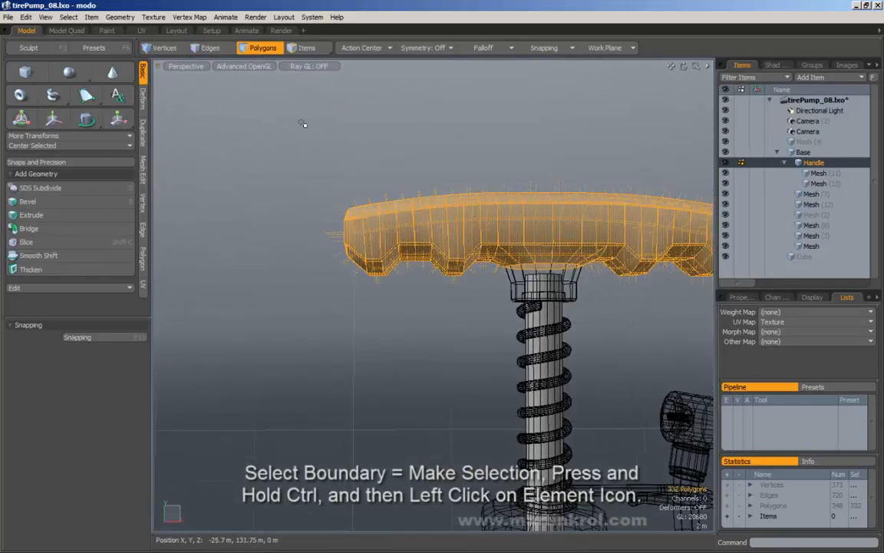
left_click(299, 140)
left_click(217, 48)
right_click_drag(287, 128, 416, 314)
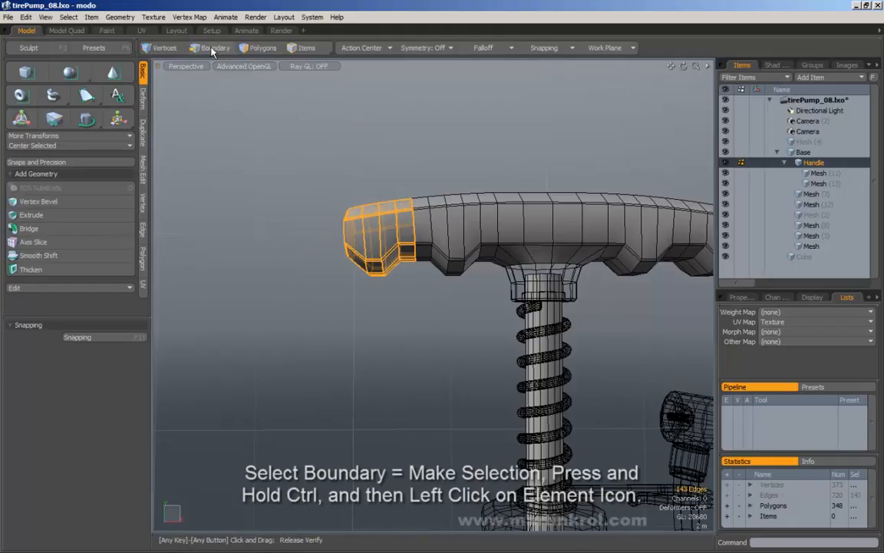
Step: Marquee-select polygons on the handle's left end and convert them to boundary edges
left_click(211, 47, "ctrl")
left_click_drag(431, 178, 477, 157, "alt")
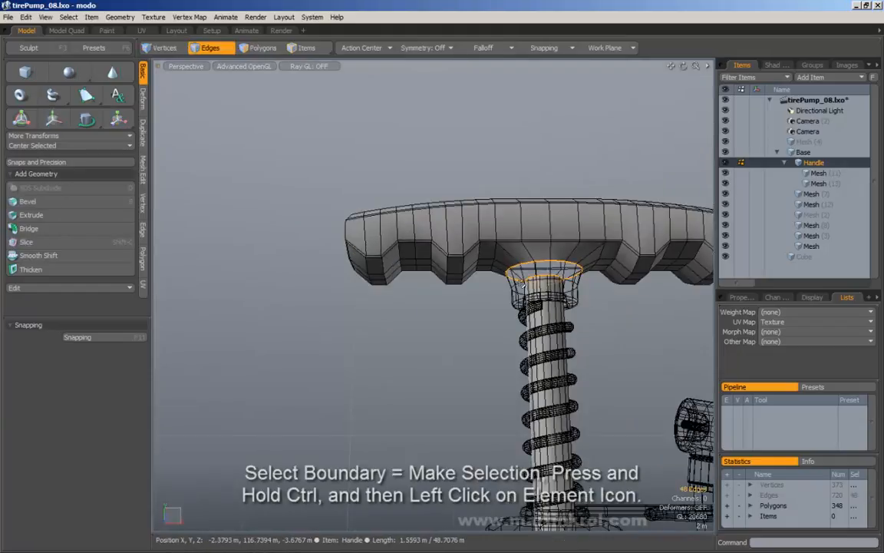
left_click_drag(554, 252, 456, 258, "alt+shift")
left_click(253, 50)
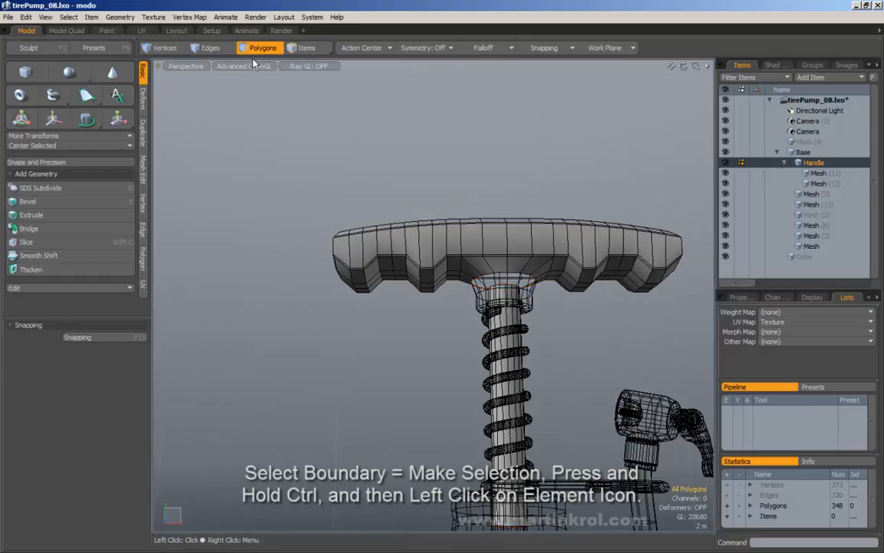
right_click_drag(275, 124, 393, 302)
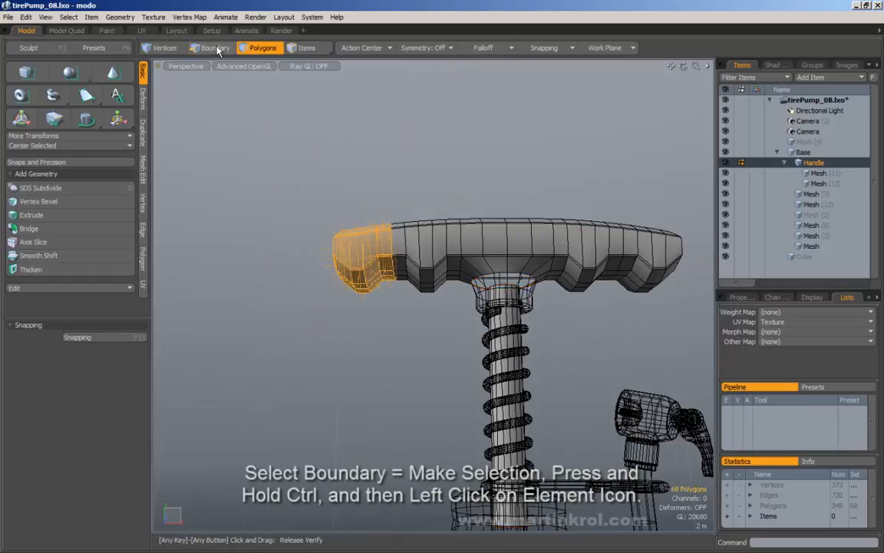
left_click(218, 49, "ctrl")
Step: Reselect polygons across the handle's left end and reduce them to their boundary edges
left_click_drag(337, 192, 276, 149, "alt")
left_click(262, 50)
right_click_drag(270, 174, 397, 336)
left_click_drag(398, 336, 404, 317, "alt")
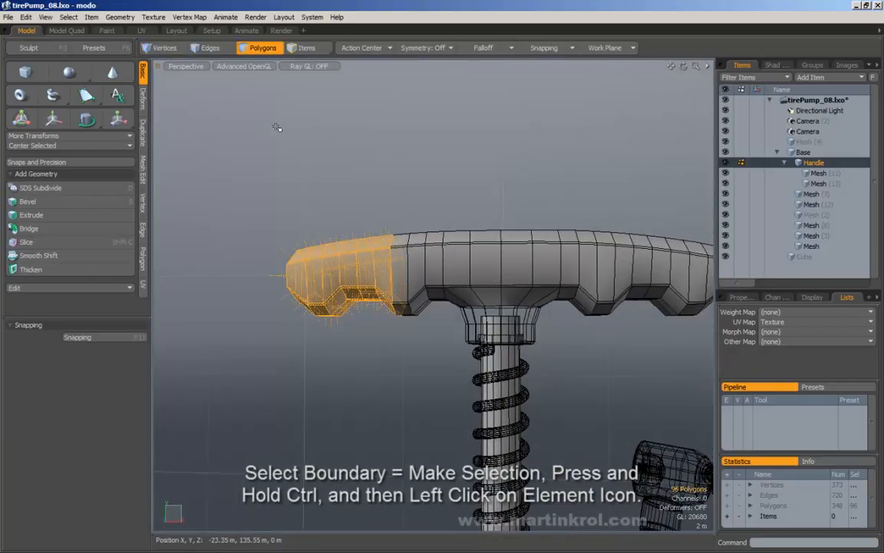
left_click(215, 49, "ctrl")
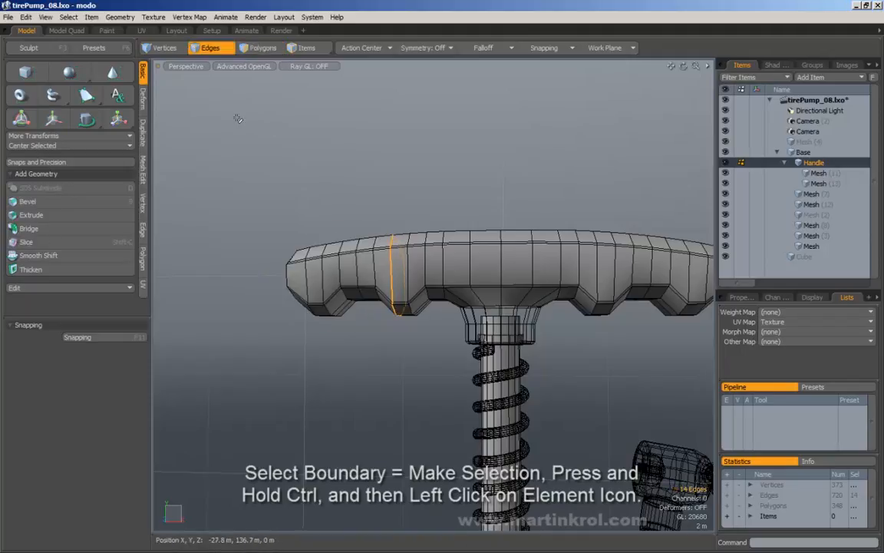
Step: Switch to vertices, select around the left end, and turn them into boundary edges
left_click(160, 48, "ctrl")
left_click_drag(223, 145, 406, 360)
left_click(207, 47, "ctrl")
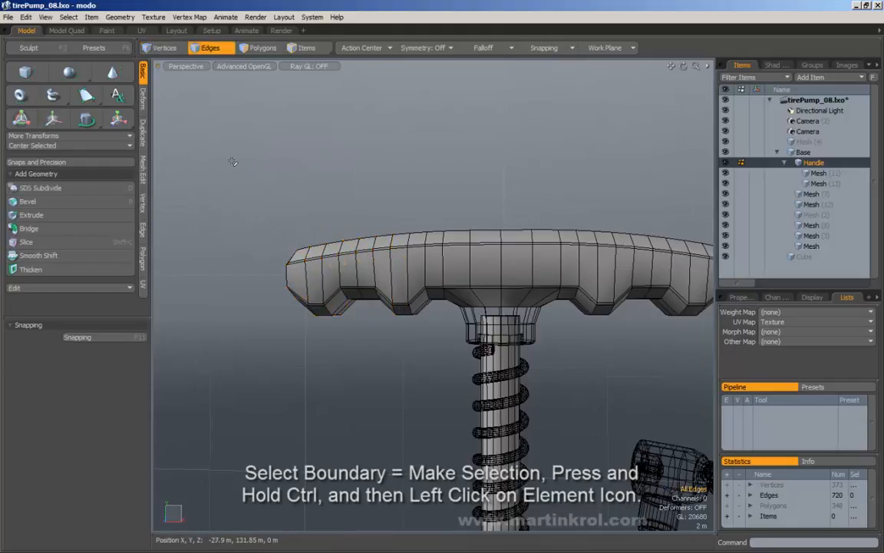
Step: Reduce edges at the handle's left end to one 14-edge boundary loop, then deselect
left_click_drag(232, 162, 369, 331)
left_click_drag(248, 128, 389, 336)
left_click(207, 48, "ctrl")
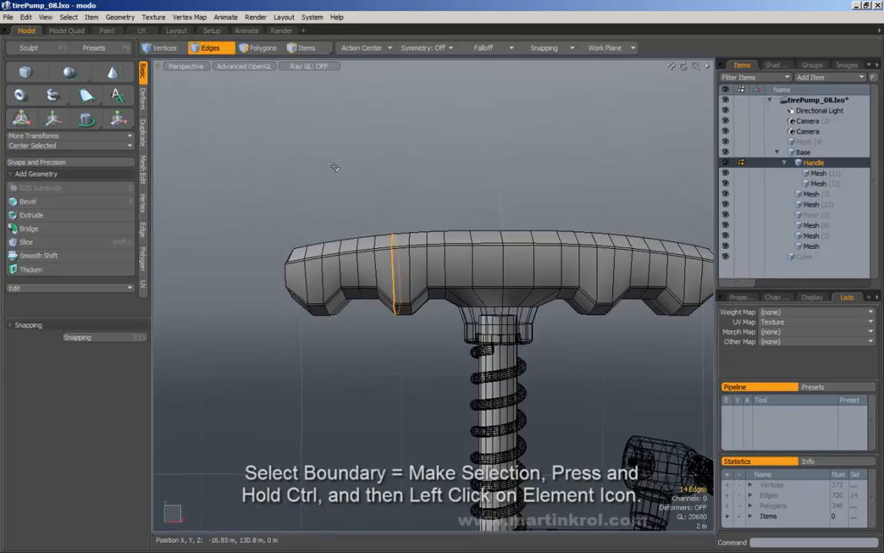
left_click_drag(432, 179, 376, 132, "ctrl+alt")
left_click(375, 132)
left_click_drag(466, 179, 365, 172, "alt+shift")
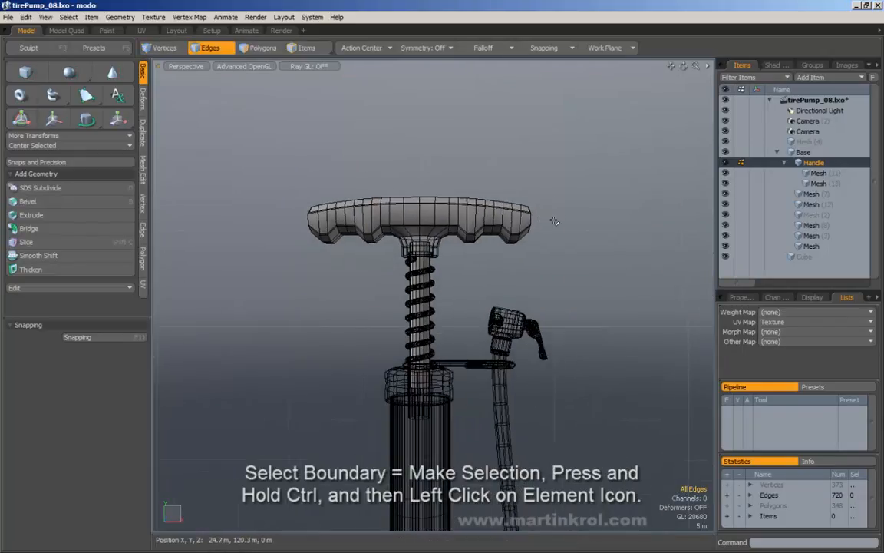
Step: Reduce edge selections on the handle's right and left ends (184 edges) to boundary loops
left_click_drag(594, 163, 478, 274)
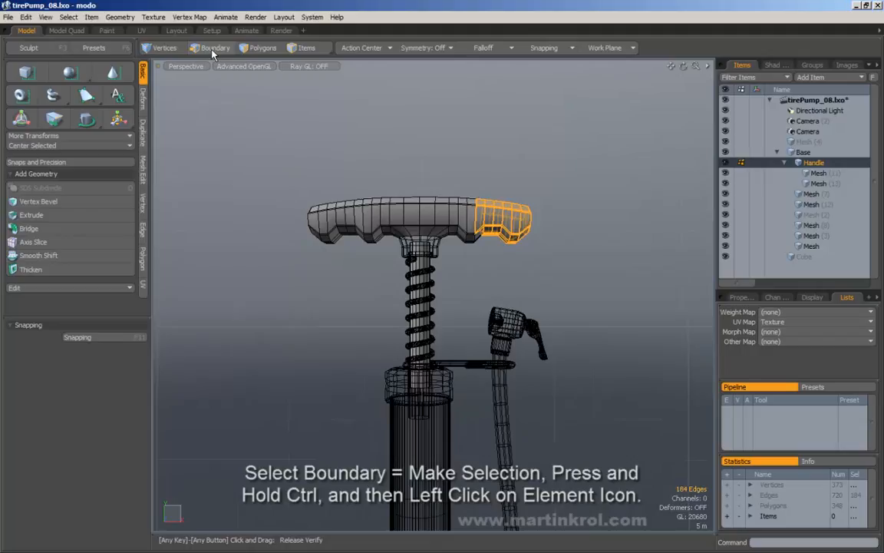
left_click(214, 49, "ctrl")
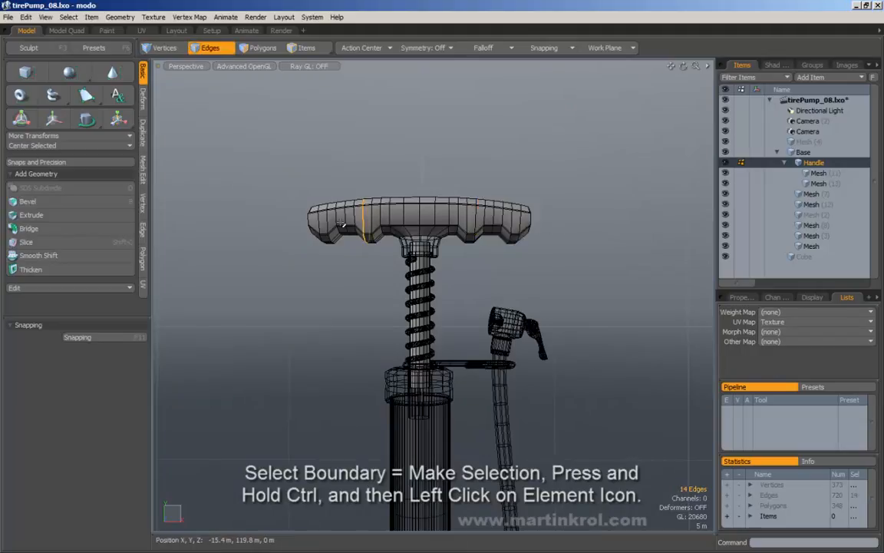
left_click_drag(600, 181, 480, 261)
left_click(218, 52, "ctrl")
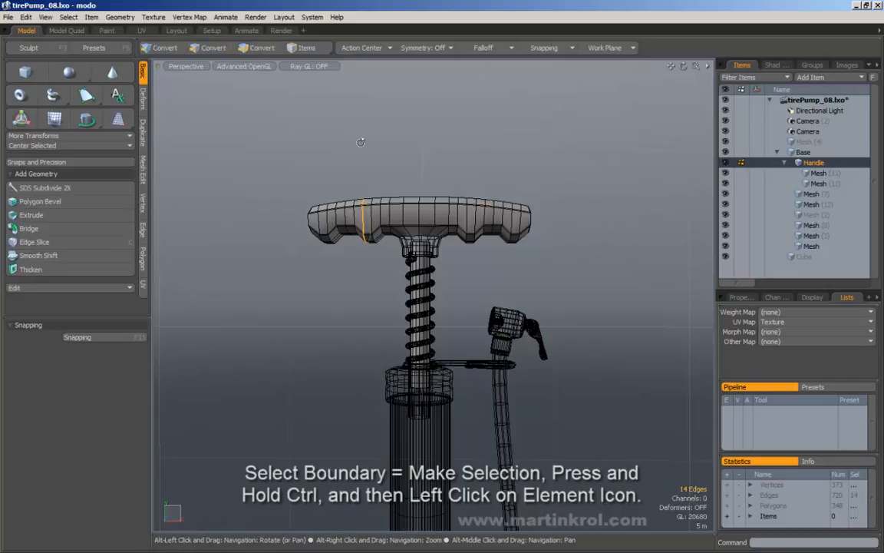
Step: Marquee-select polygons over the handle's end and convert them to boundary edges
left_click_drag(445, 199, 407, 167, "alt")
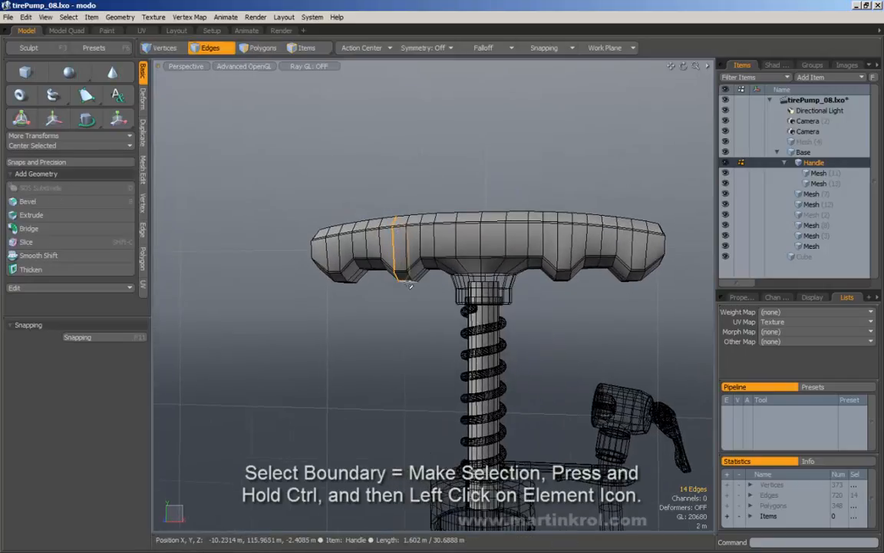
left_click(257, 49)
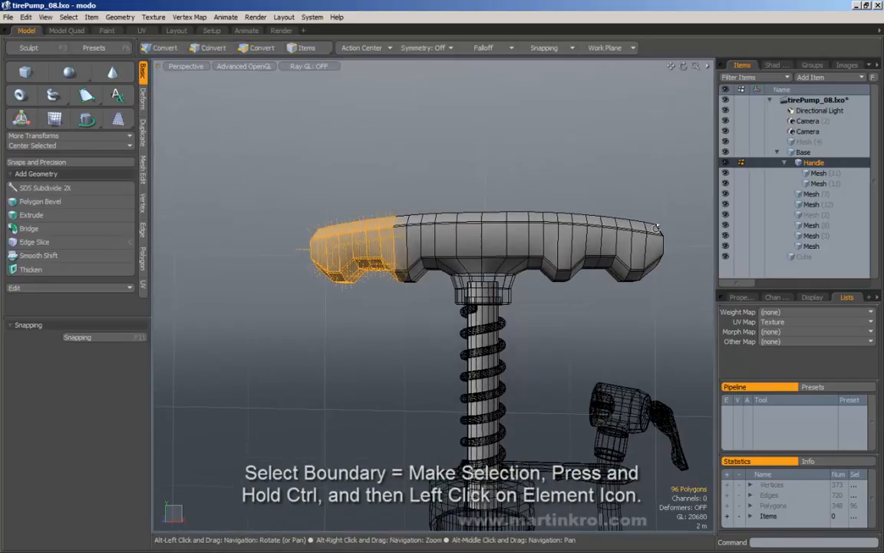
left_click_drag(687, 168, 567, 311)
middle_click_drag(567, 311, 522, 311, "alt")
middle_click_drag(691, 152, 519, 325)
left_click(205, 49, "ctrl")
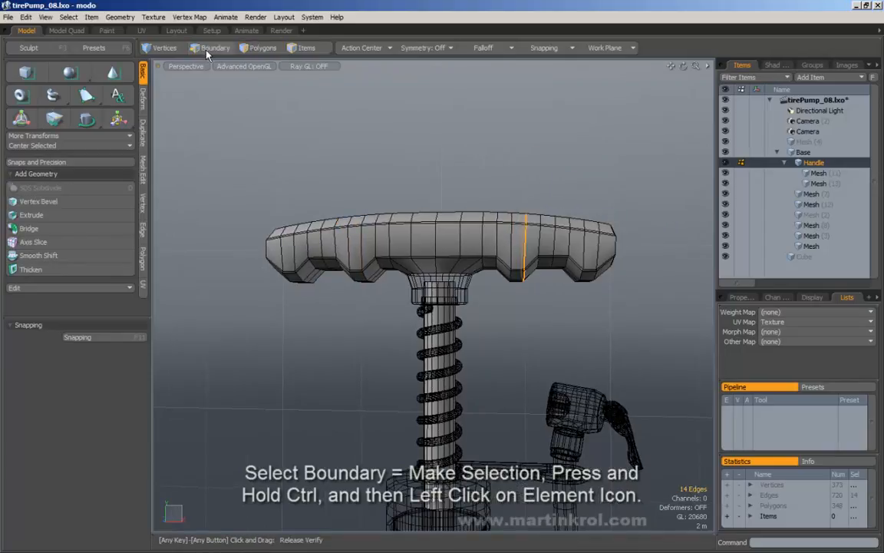
Step: Turn vertices on the handle's right end into boundary edges, then deselect and zoom out
key("1")
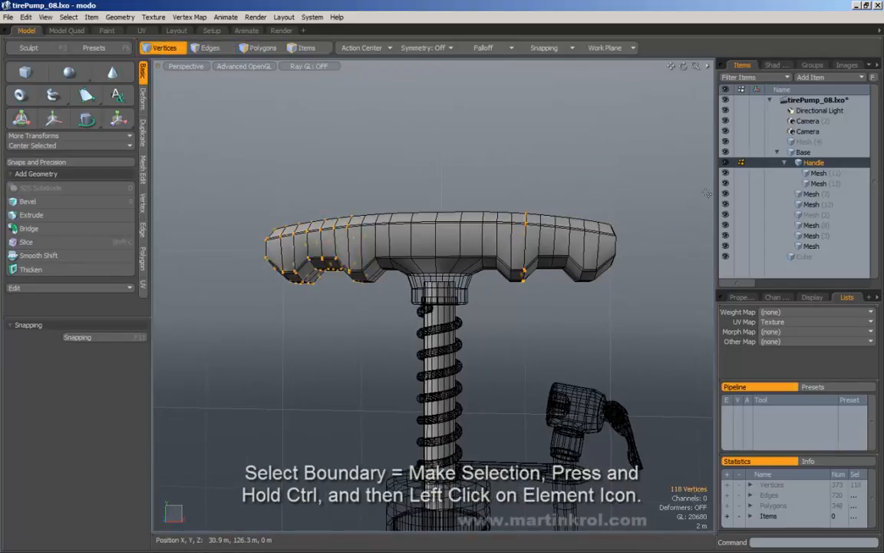
middle_click_drag(670, 144, 517, 356)
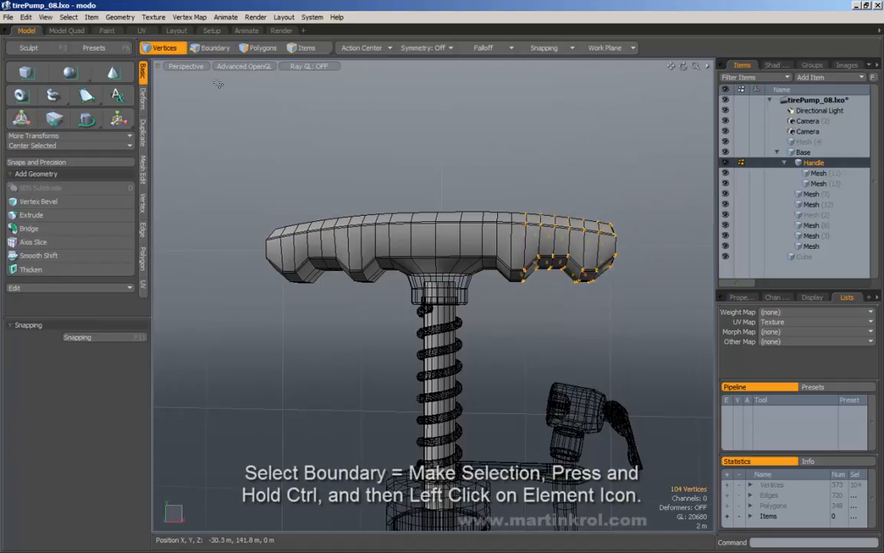
left_click(212, 47, "ctrl")
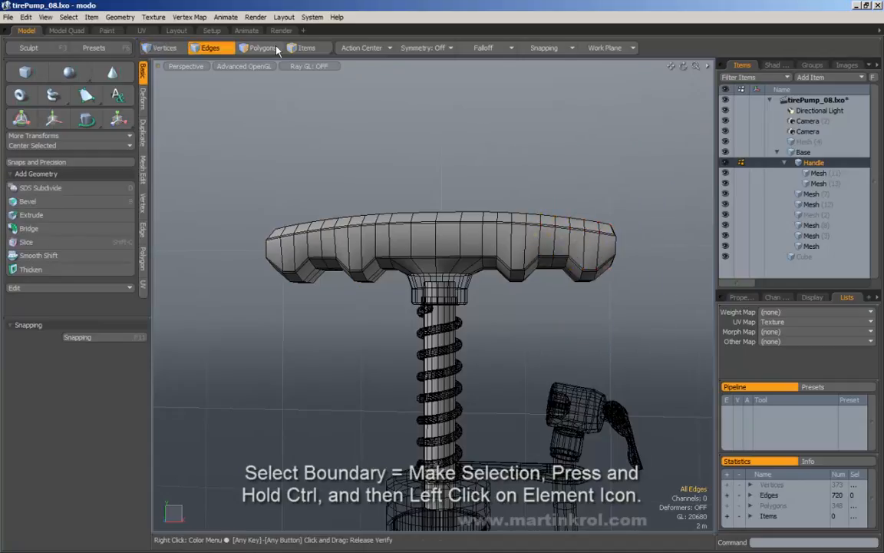
right_click_drag(309, 97, 365, 113, "alt")
right_click_drag(365, 113, 418, 136)
left_click_drag(418, 136, 392, 154, "alt")
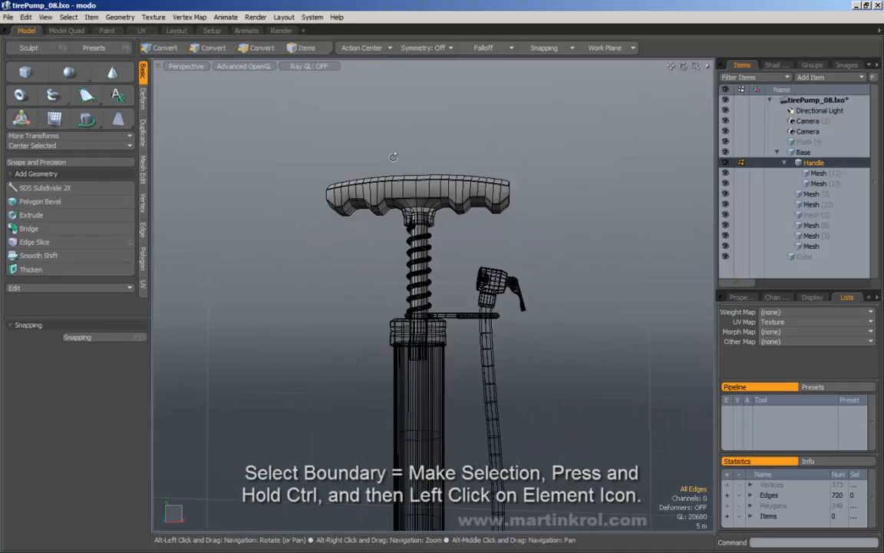
right_click_drag(426, 142, 404, 152, "alt")
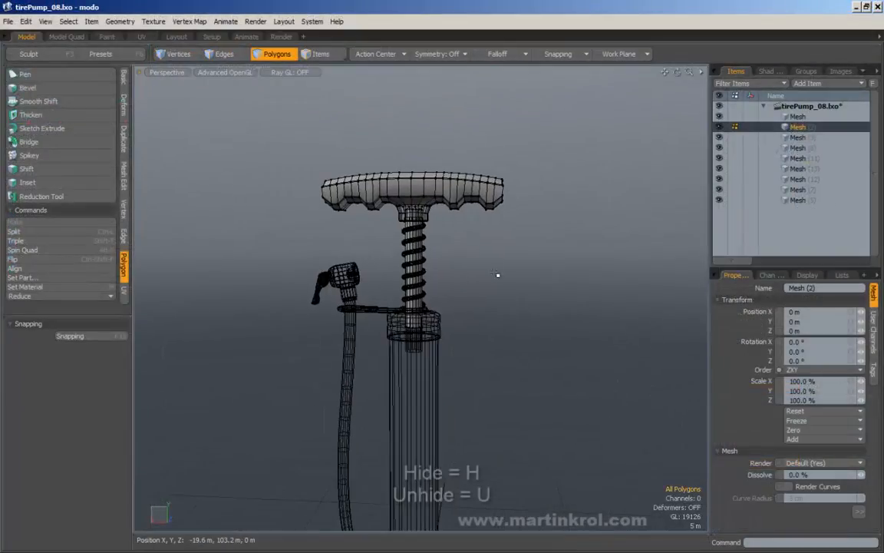
Step: Select all nine mesh items, hide them with H, then unhide with U and clear the selection
left_click_drag(500, 288, 509, 308, "alt+shift")
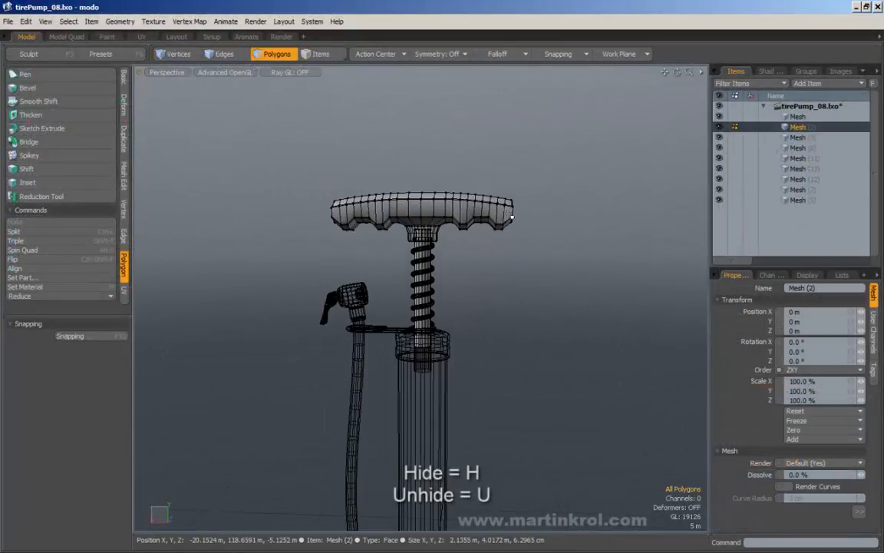
left_click_drag(532, 253, 474, 248, "alt")
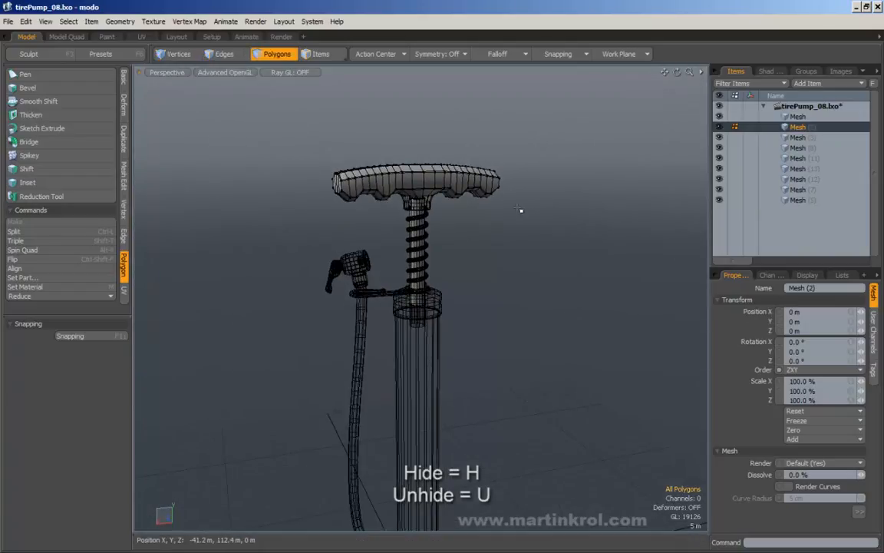
left_click(798, 116)
left_click(809, 202, "shift")
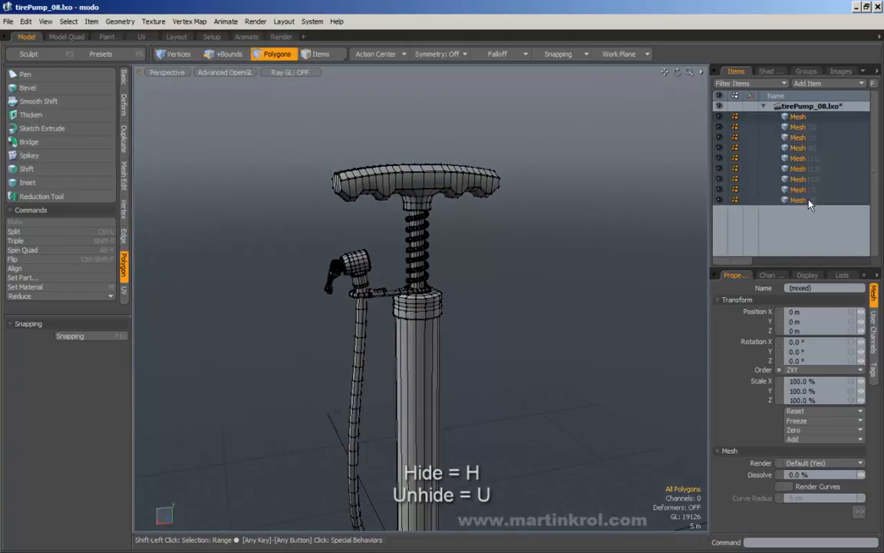
scroll(468, 278, "down", 3)
left_click_drag(467, 278, 449, 270, "alt")
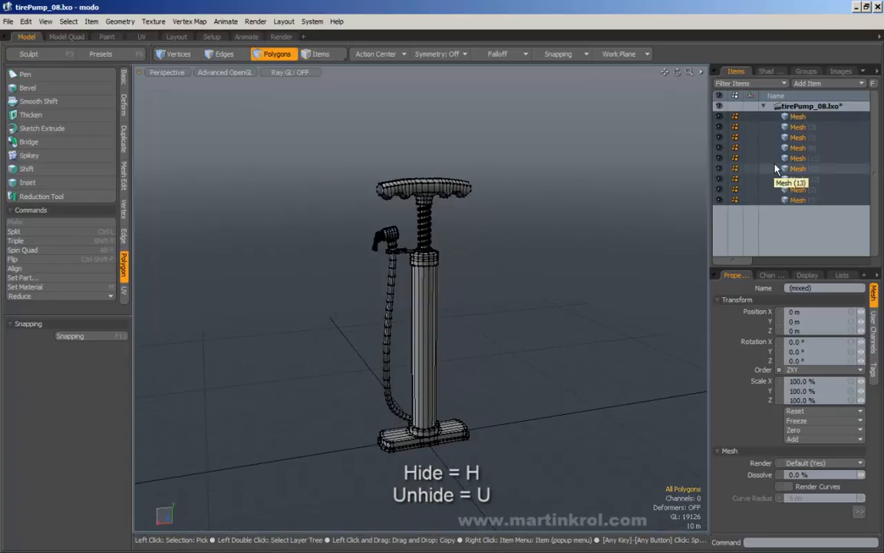
key("h")
left_click(803, 118)
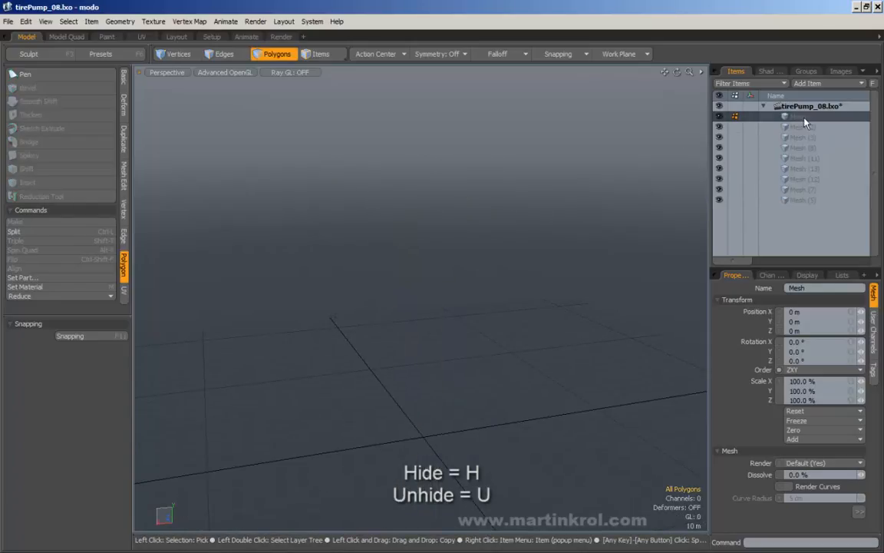
key("u")
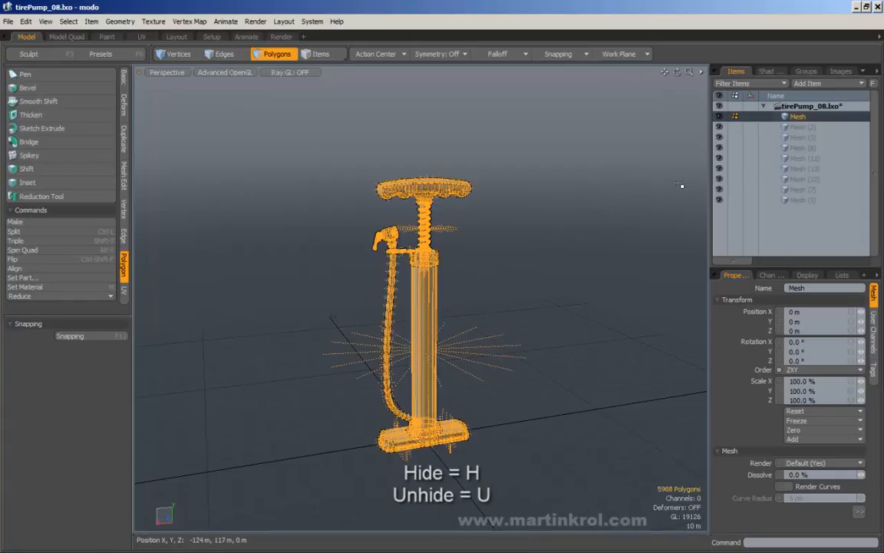
left_click(348, 96)
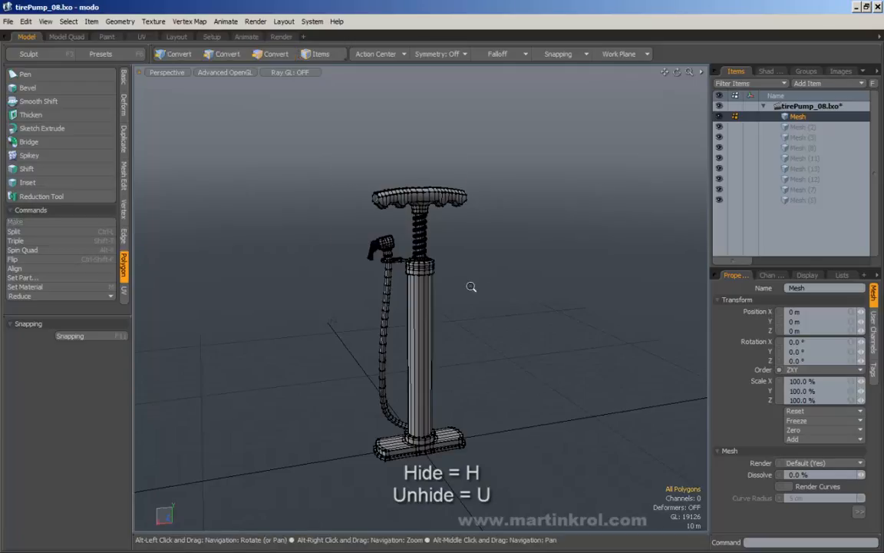
Step: Zoom in on the handle and double-click to select the whole spring
right_click_drag(471, 287, 482, 270, "alt")
middle_click_drag(477, 259, 492, 284, "alt")
right_click_drag(492, 285, 470, 254, "alt")
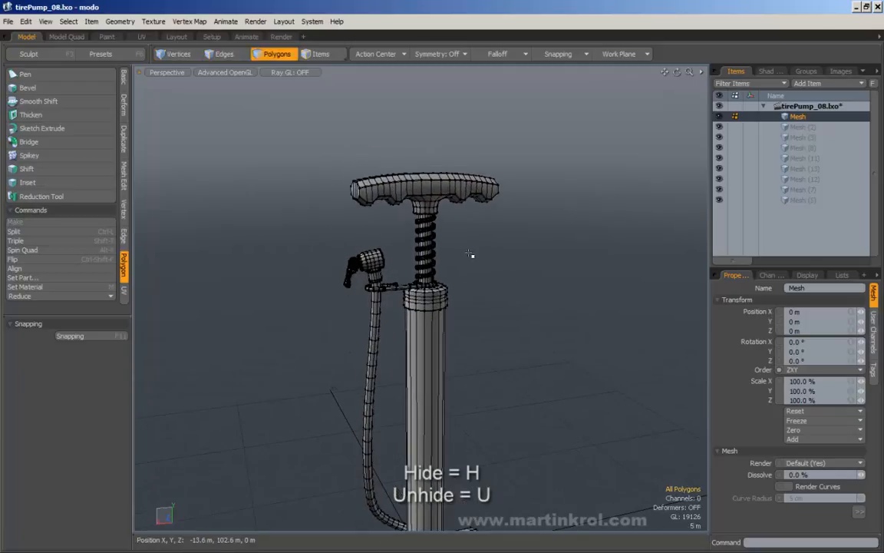
left_click_drag(451, 243, 475, 292, "alt")
right_click_drag(476, 292, 519, 336, "alt")
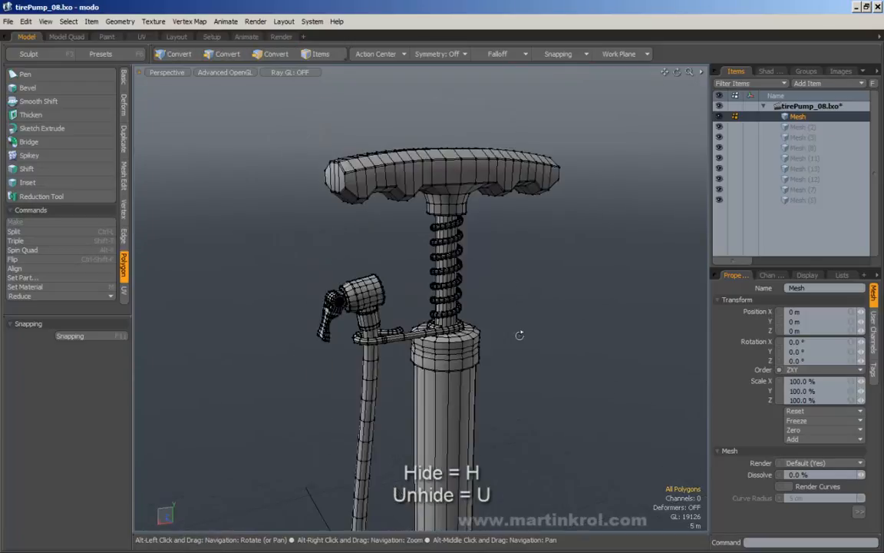
left_click_drag(519, 335, 503, 322, "alt")
left_click_drag(512, 268, 490, 260, "alt")
right_click_drag(490, 261, 456, 249, "alt")
middle_click_drag(456, 249, 483, 266, "alt")
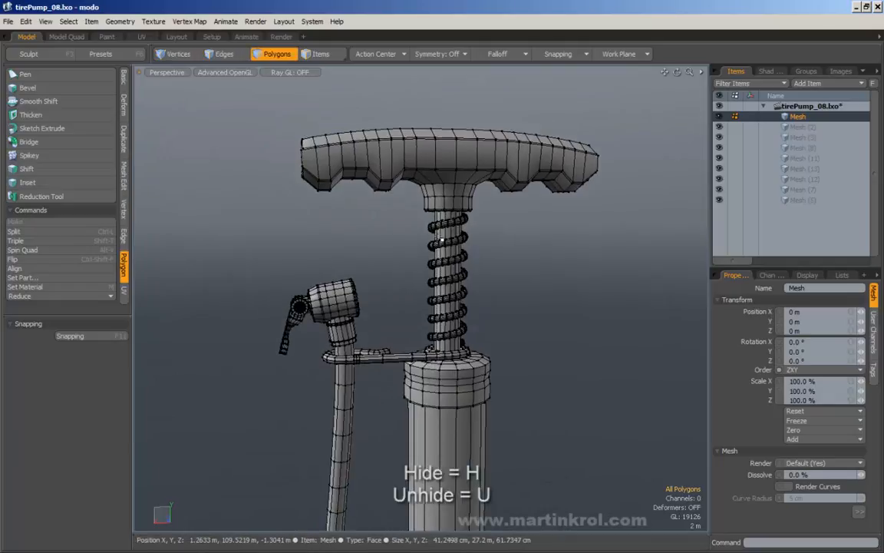
double_click(439, 238)
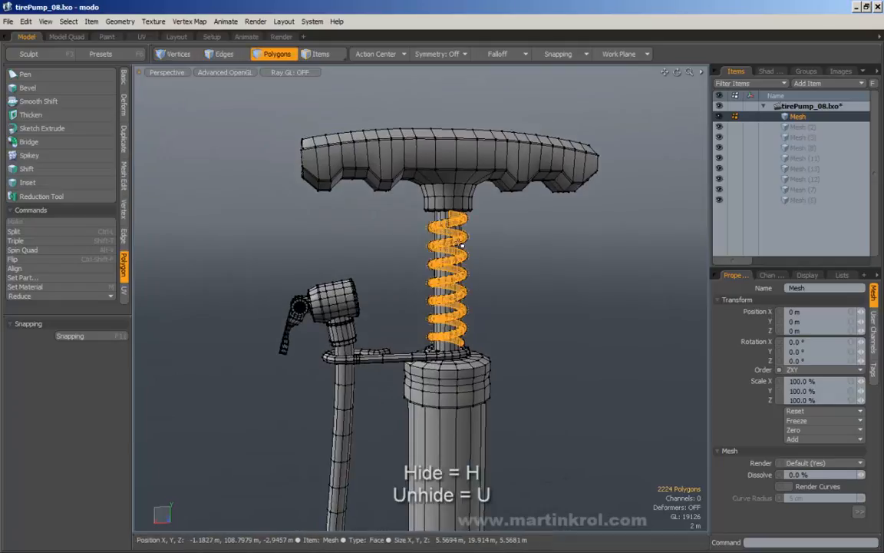
Step: Sweep-select polygons along the rod, then deselect them
left_click(443, 242)
right_click_drag(443, 242, 473, 239, "alt")
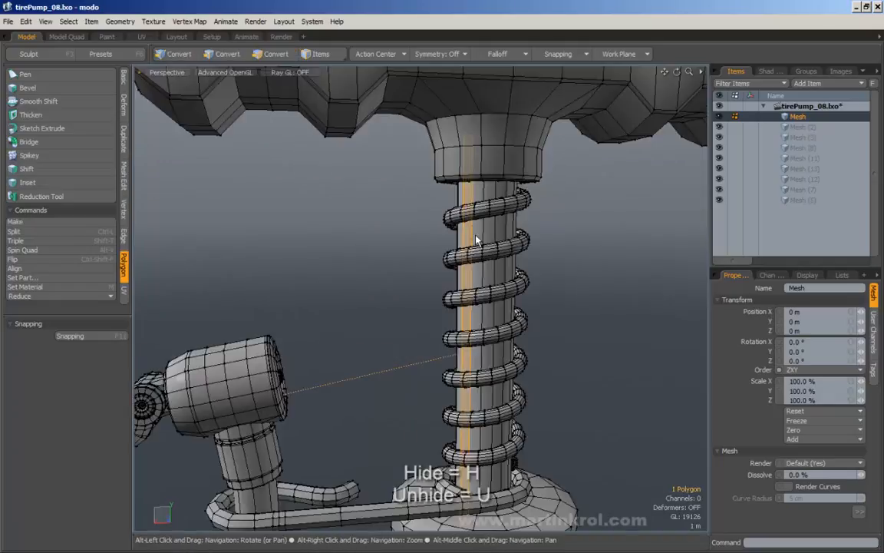
left_click_drag(515, 227, 455, 240, "shift")
left_click_drag(513, 218, 460, 229)
right_click_drag(541, 232, 500, 244, "alt")
left_click_drag(506, 261, 485, 271, "alt")
left_click(482, 259)
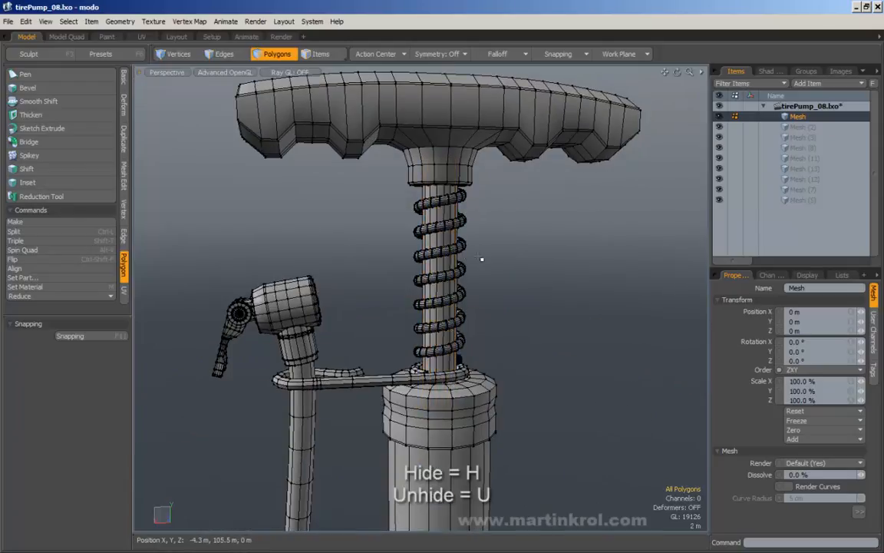
Step: Compare selecting one spring polygon with double-clicking for the whole connected spring
left_click(457, 249)
double_click(457, 250)
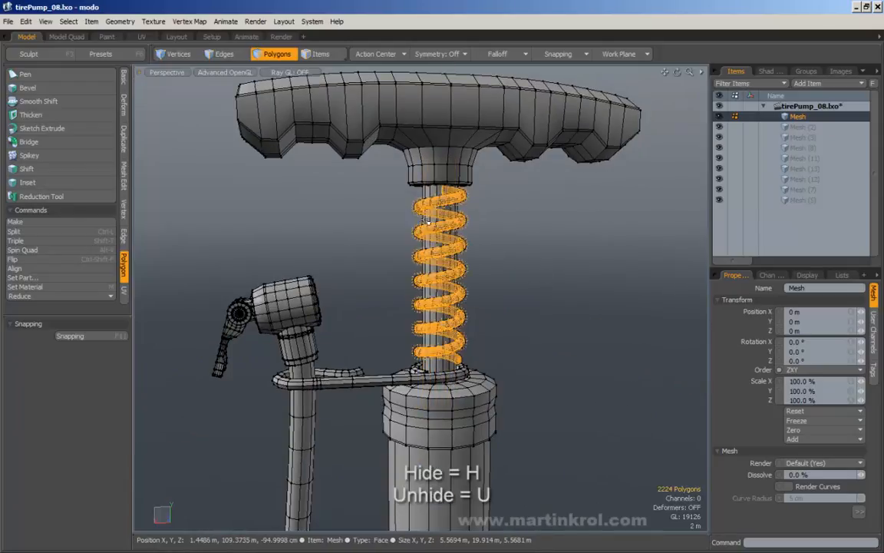
left_click(465, 247)
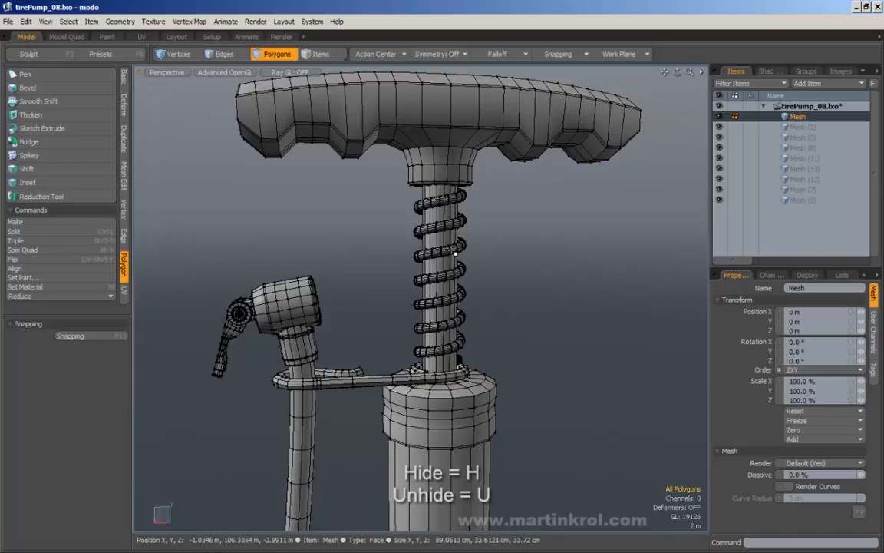
double_click(455, 253)
Step: Hide the lever and nozzle head, then the hose, with H
left_click_drag(512, 264, 438, 262, "alt")
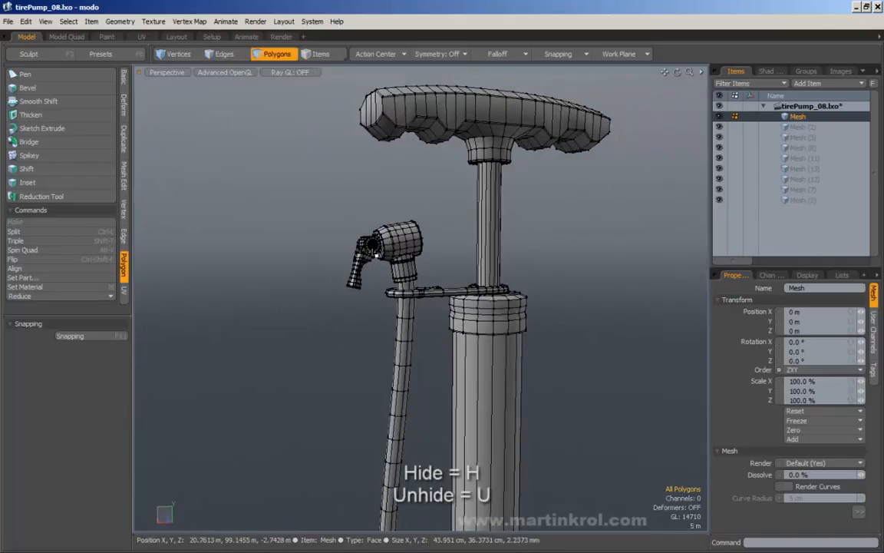
double_click(368, 254)
double_click(402, 243, "shift")
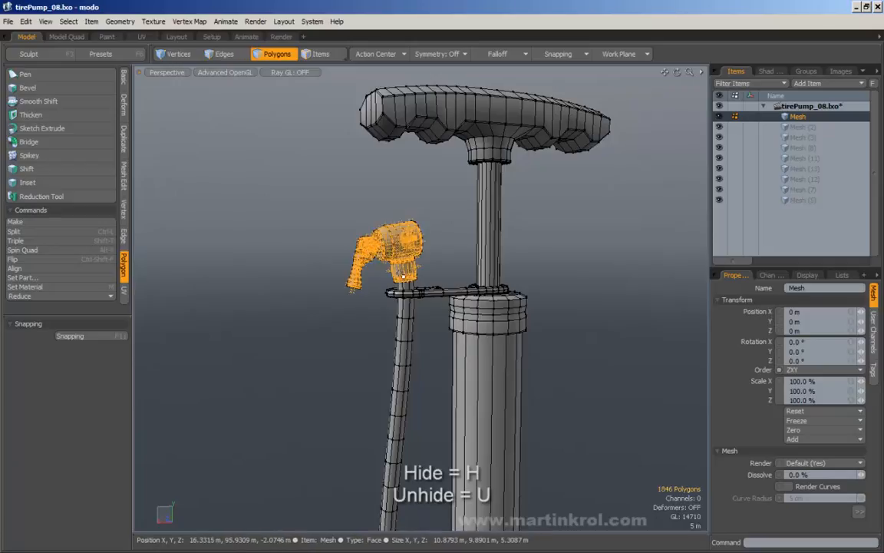
key("h")
left_click_drag(488, 267, 445, 278, "alt")
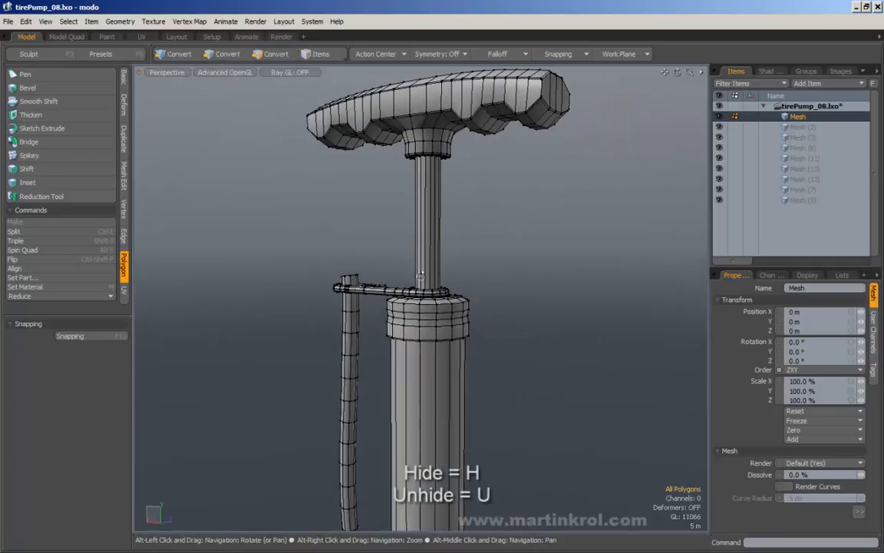
right_click_drag(445, 277, 402, 311, "alt")
middle_click_drag(403, 312, 453, 260, "alt")
double_click(393, 283)
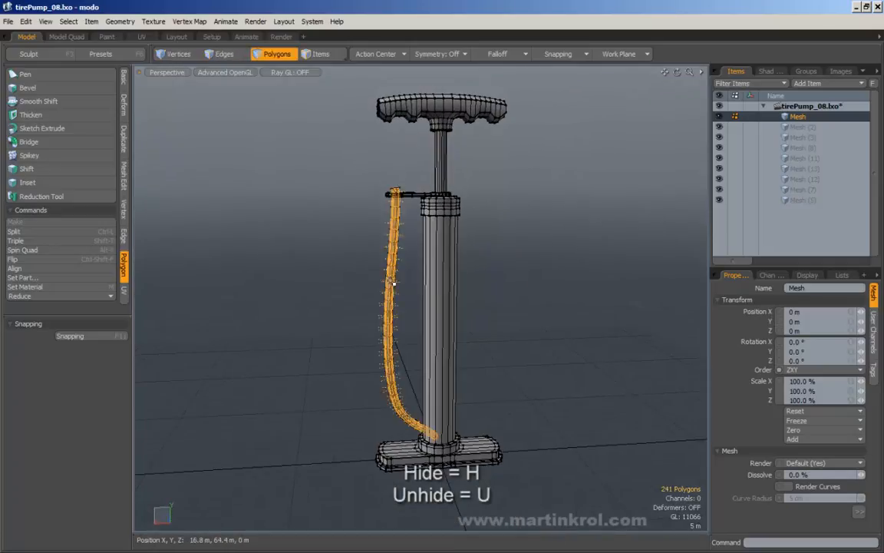
key("h")
Step: Reveal all hidden parts with U and lasso-select the entire pump (5987 polygons)
right_click_drag(485, 253, 520, 222, "alt")
middle_click_drag(556, 294, 507, 294, "alt")
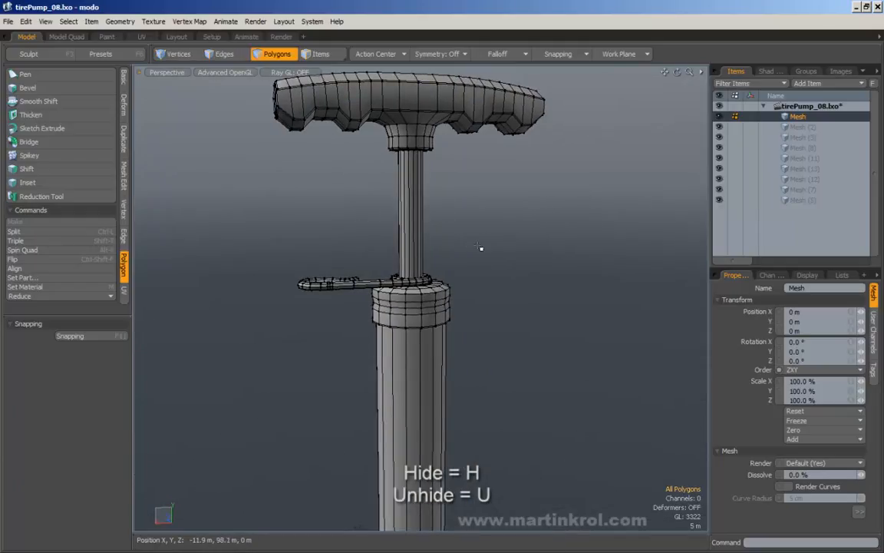
key("u")
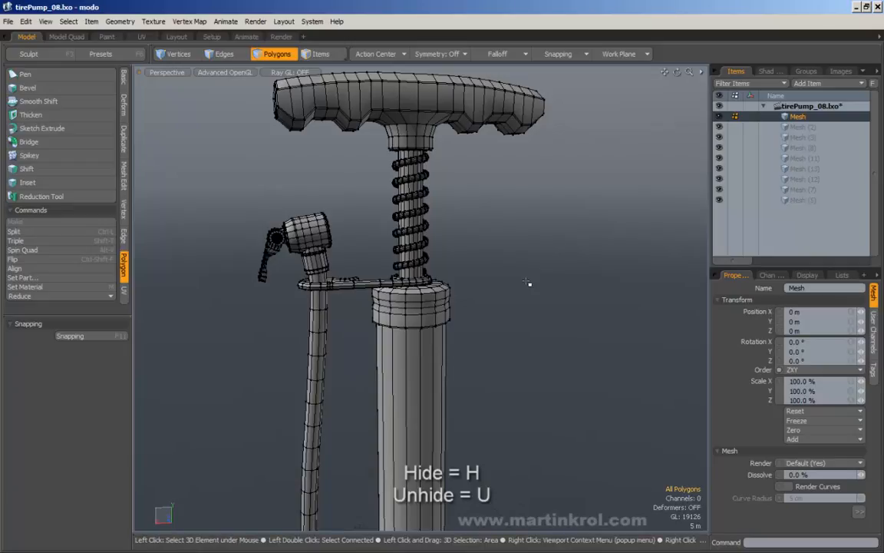
scroll(527, 281, "down", 5)
middle_click_drag(528, 282, 471, 194, "alt")
left_click_drag(470, 193, 461, 229, "alt")
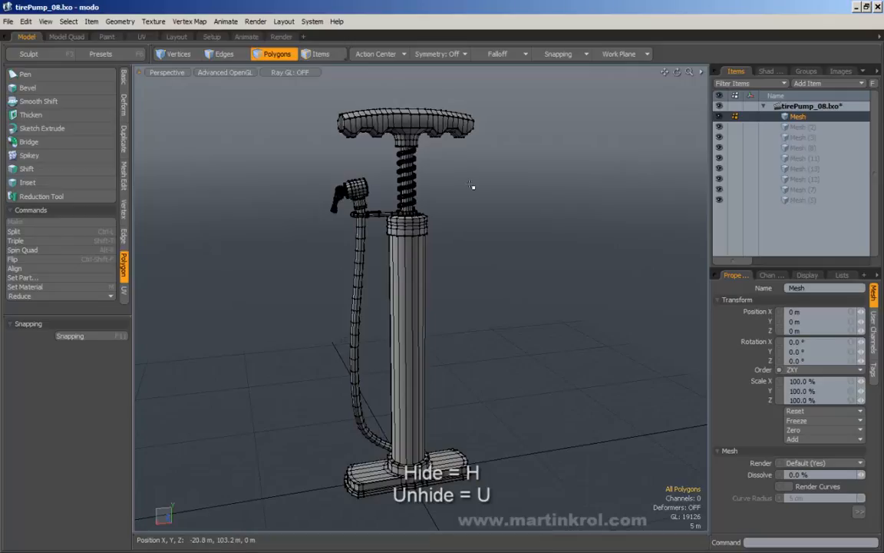
left_click_drag(472, 185, 459, 258, "alt")
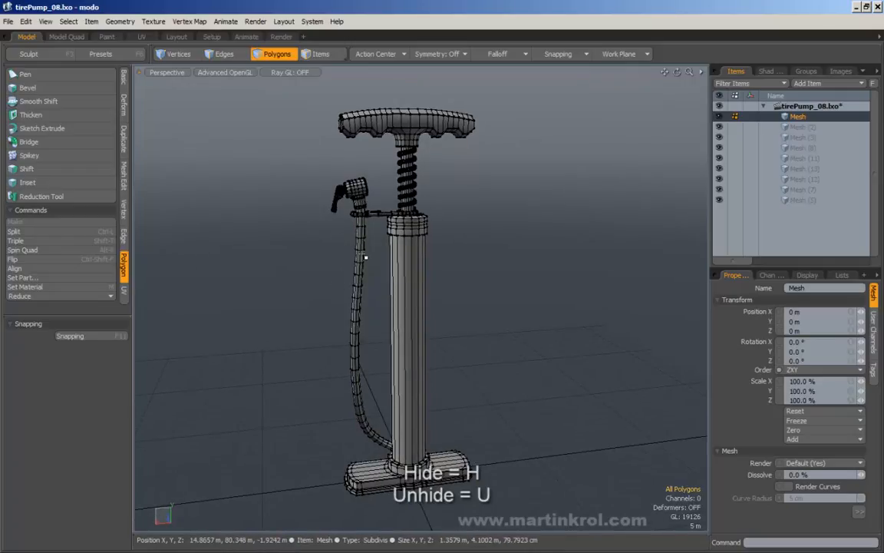
right_click_drag(296, 89, 507, 470)
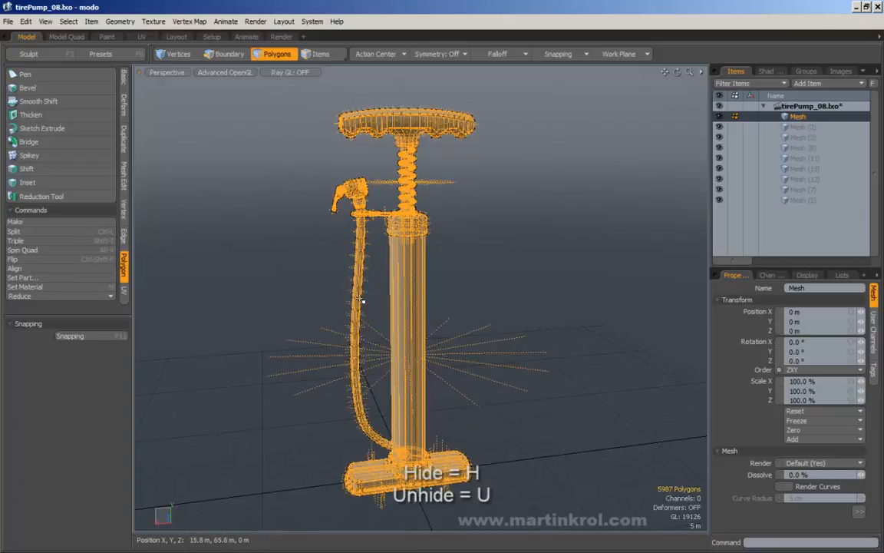
Step: Deselect the cylinder and handle, then select the hose and invert with [ before clearing
double_click(403, 292, "ctrl")
double_click(394, 124, "ctrl")
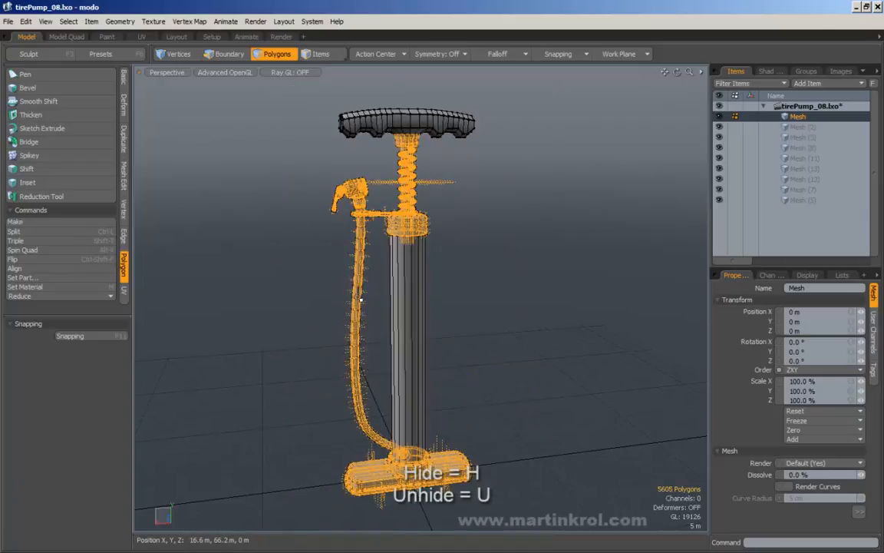
left_click(497, 191)
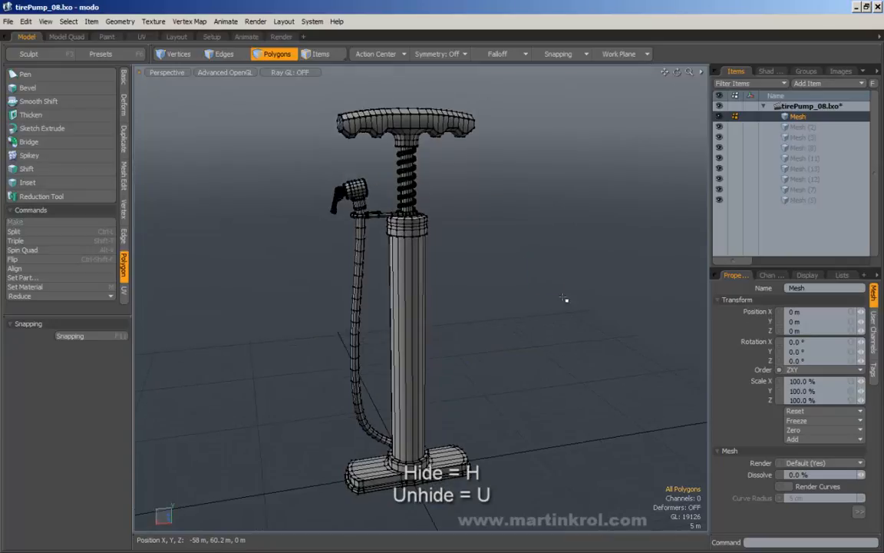
left_click_drag(505, 280, 486, 260, "alt")
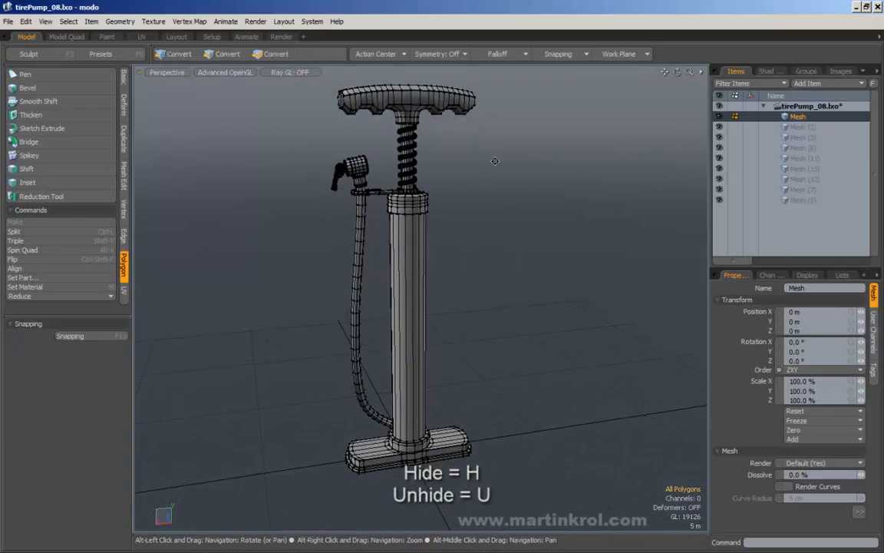
left_click_drag(495, 161, 512, 150, "alt")
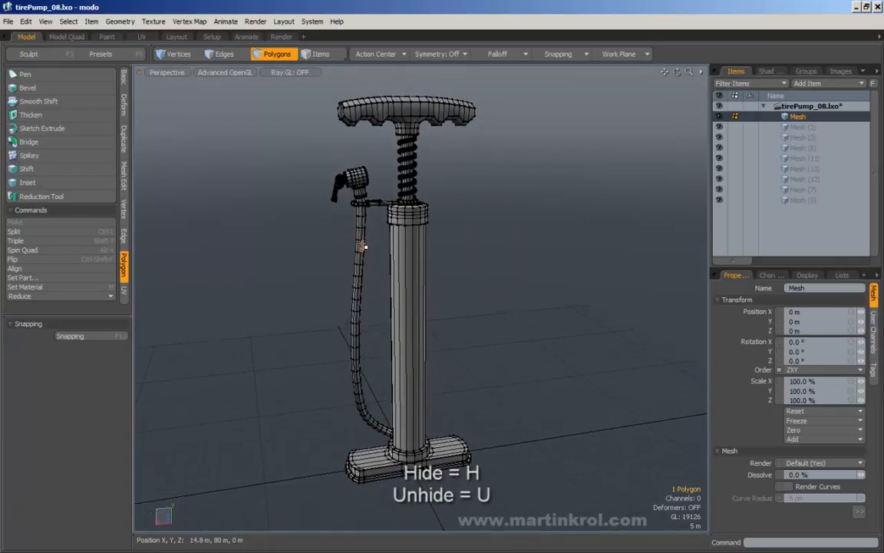
double_click(357, 249)
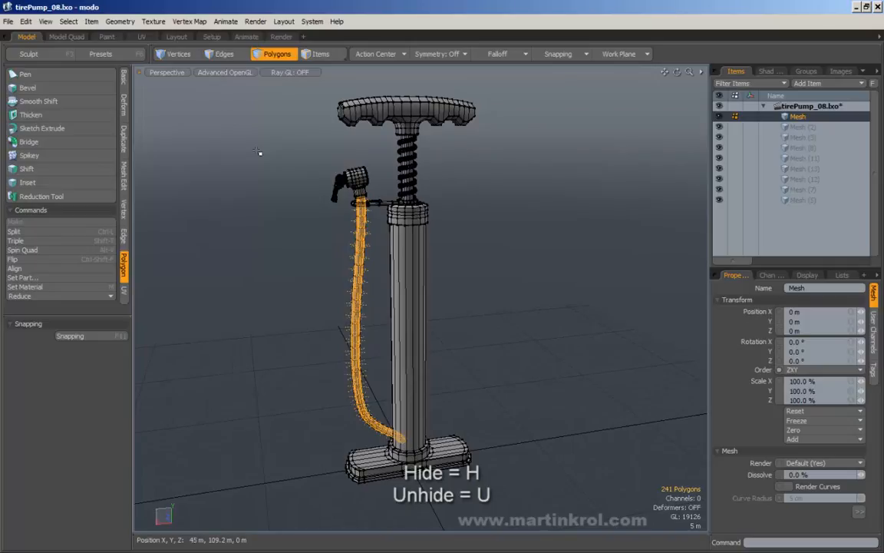
key("bracketleft")
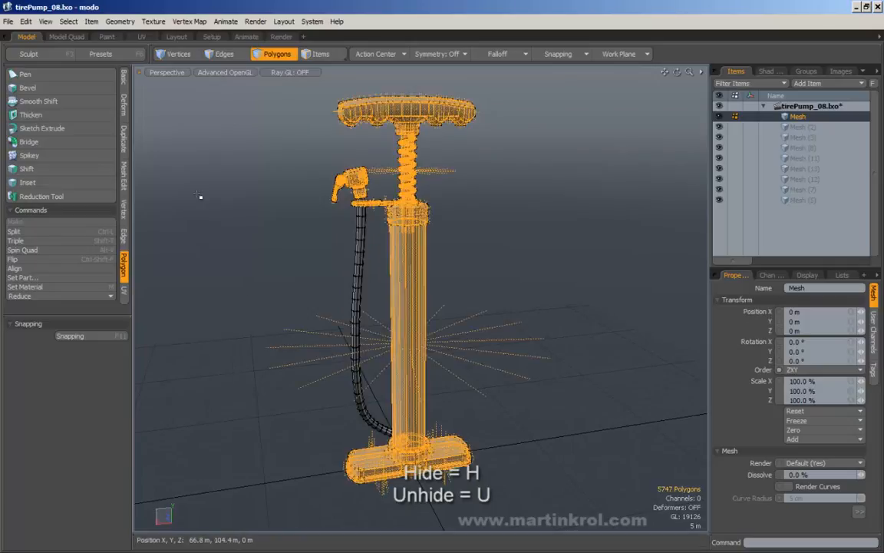
left_click(322, 266)
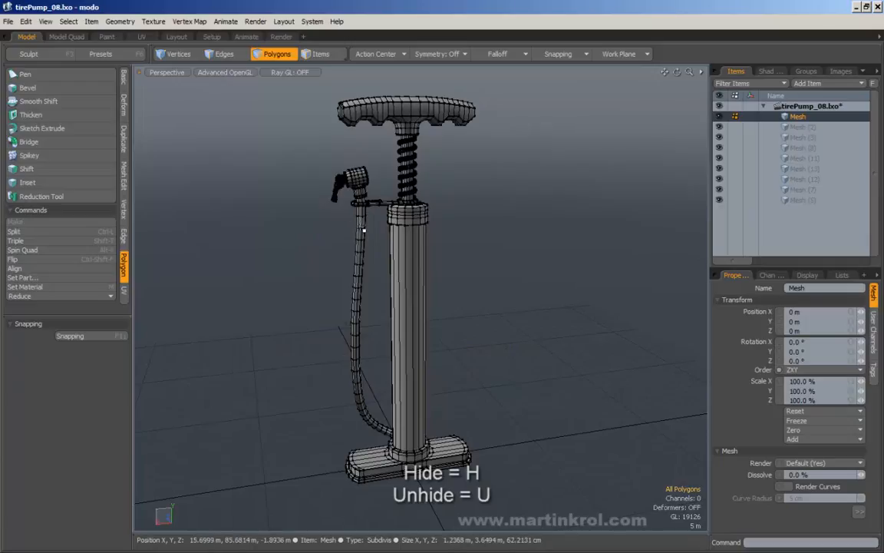
Step: Select a section of the hose and invert the selection with [
double_click(366, 262)
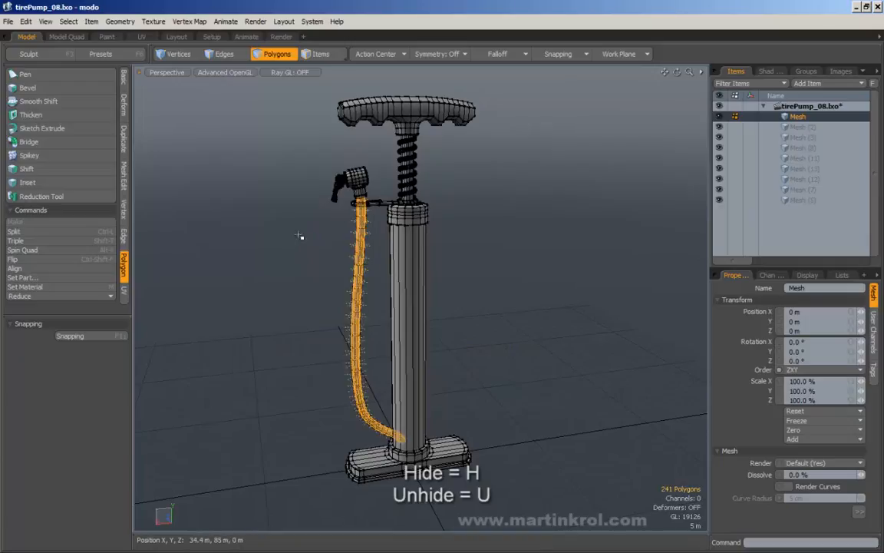
left_click(359, 270)
left_click_drag(356, 270, 405, 321)
scroll(359, 277, "up", 5)
middle_click_drag(405, 315, 410, 316)
left_click_drag(412, 315, 382, 272, "ctrl+alt")
left_click_drag(345, 230, 338, 233, "ctrl+alt")
left_click_drag(338, 233, 321, 204, "alt+shift")
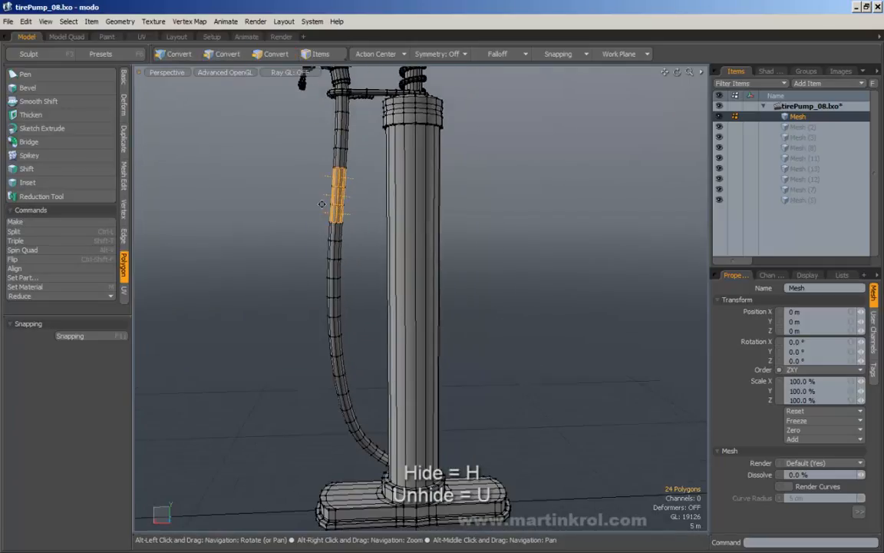
key("bracketleft")
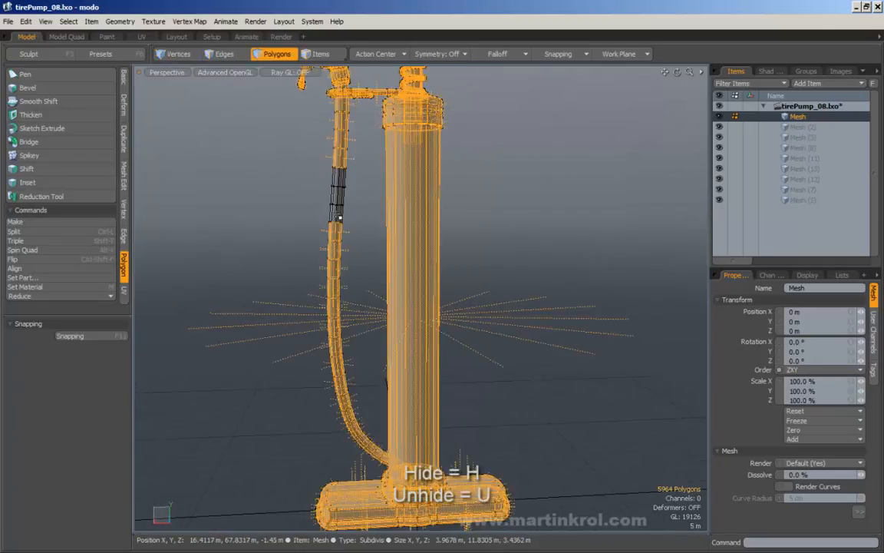
Step: Invert the selection via the Select menu, then clear it and zoom out
left_click_drag(350, 224, 343, 233, "ctrl+alt")
left_click_drag(343, 233, 334, 277, "alt+shift")
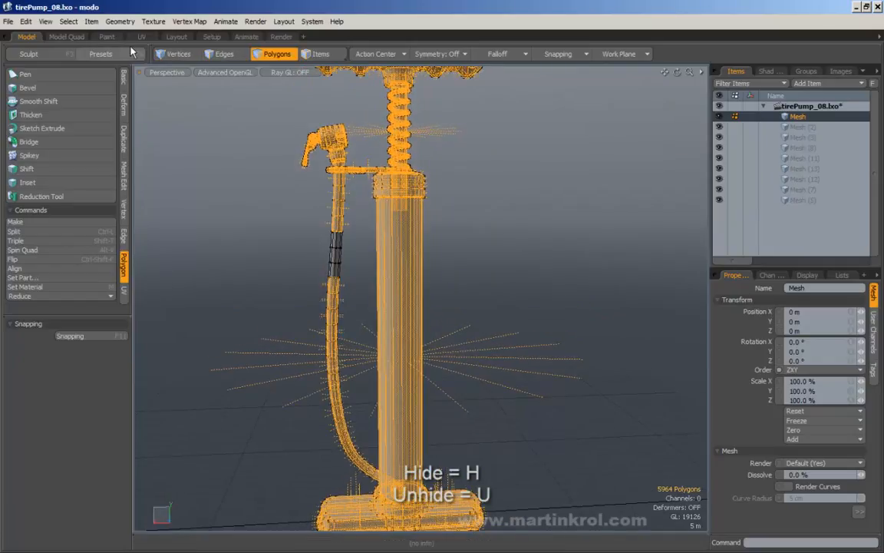
left_click(69, 22)
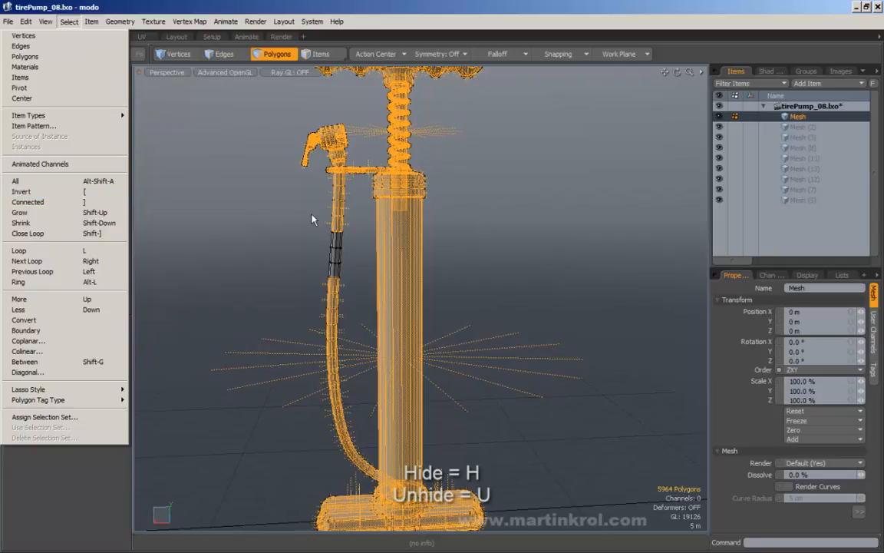
left_click(82, 192)
left_click_drag(461, 276, 507, 272, "alt")
left_click(507, 273)
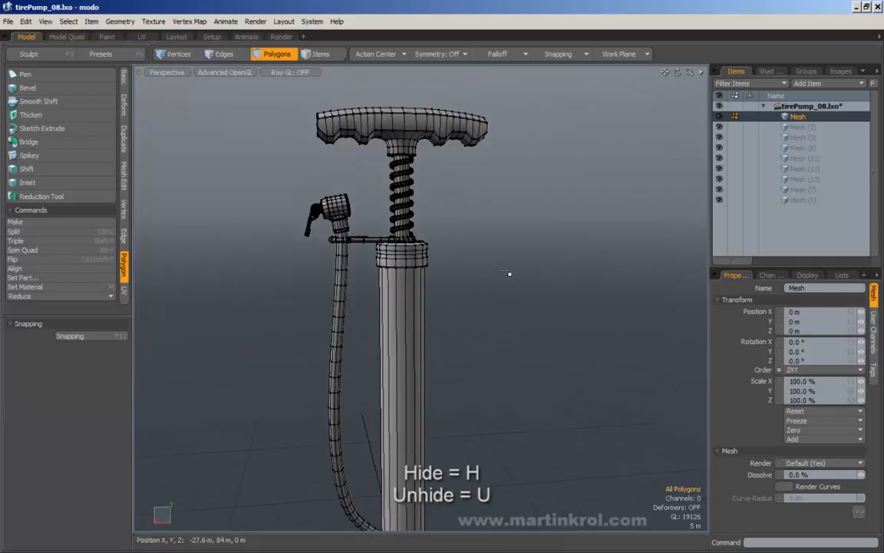
right_click_drag(507, 273, 456, 252, "alt")
left_click_drag(456, 253, 485, 286, "alt")
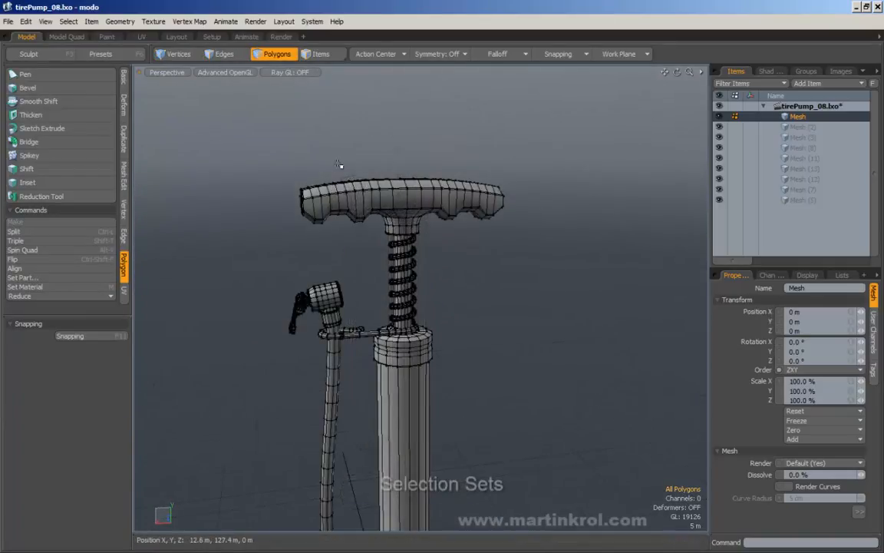
Step: Double-click to select the lever, pump head and hose, then clear the selection
left_click_drag(338, 383, 336, 357, "alt")
middle_click_drag(336, 357, 335, 302, "alt")
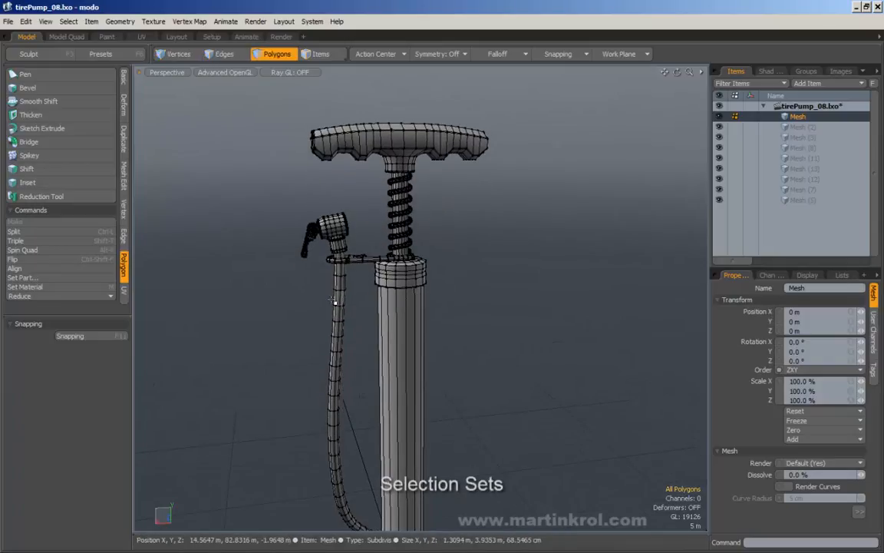
mouse_move(385, 215)
left_mouse_down("alt")
mouse_move(416, 218)
mouse_move(354, 194)
left_mouse_up("alt")
right_click_drag(350, 190, 373, 212)
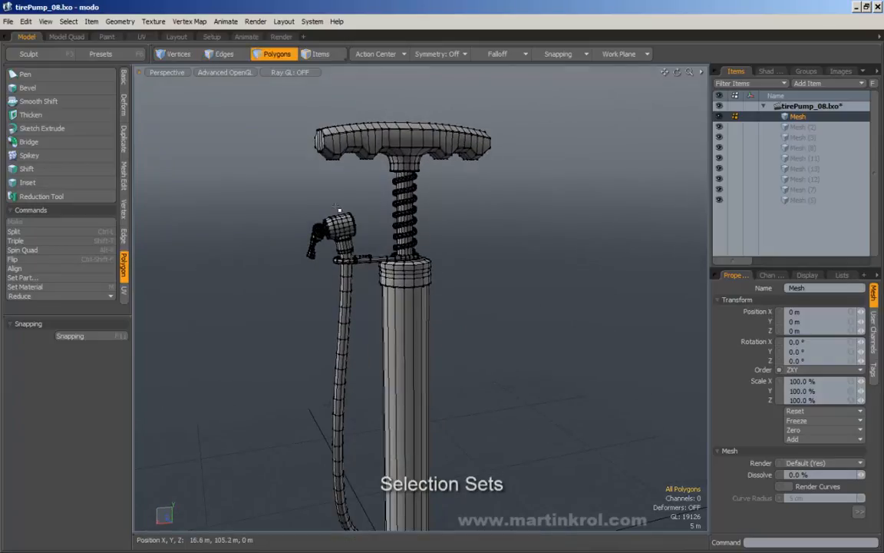
scroll(399, 244, "up", 4, "alt")
mouse_move(340, 210)
left_mouse_down("alt")
mouse_move(401, 244)
mouse_move(346, 273)
left_mouse_up("alt")
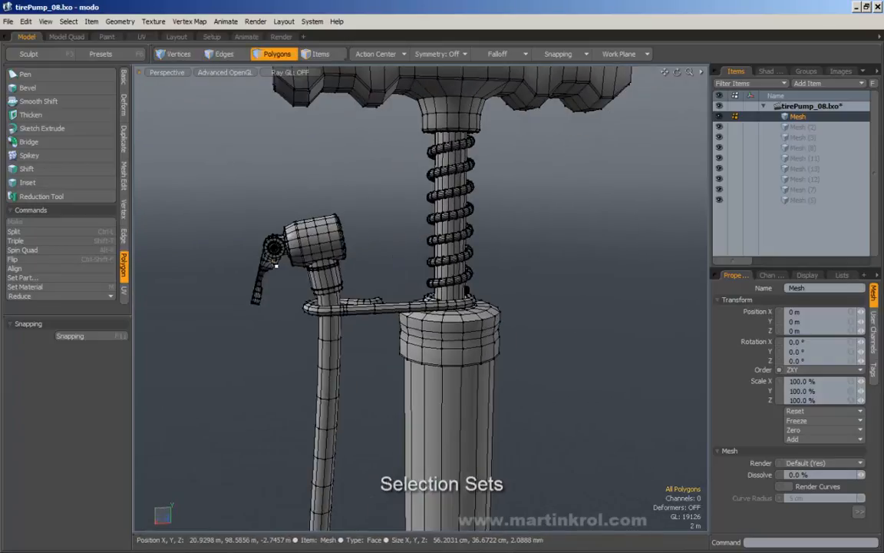
double_click(277, 262)
left_click_drag(276, 262, 316, 258, "alt")
double_click(334, 253, "shift")
scroll(316, 257, "down", 4, "alt")
scroll(316, 258, "down", 2, "alt")
mouse_move(316, 258)
middle_mouse_down("alt")
mouse_move(325, 292)
mouse_move(319, 262)
middle_mouse_up("alt")
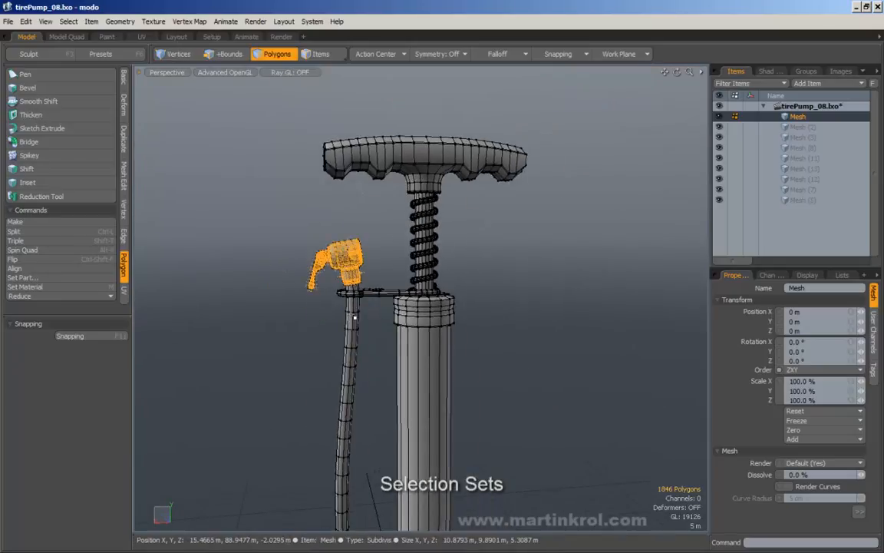
double_click(359, 316, "shift")
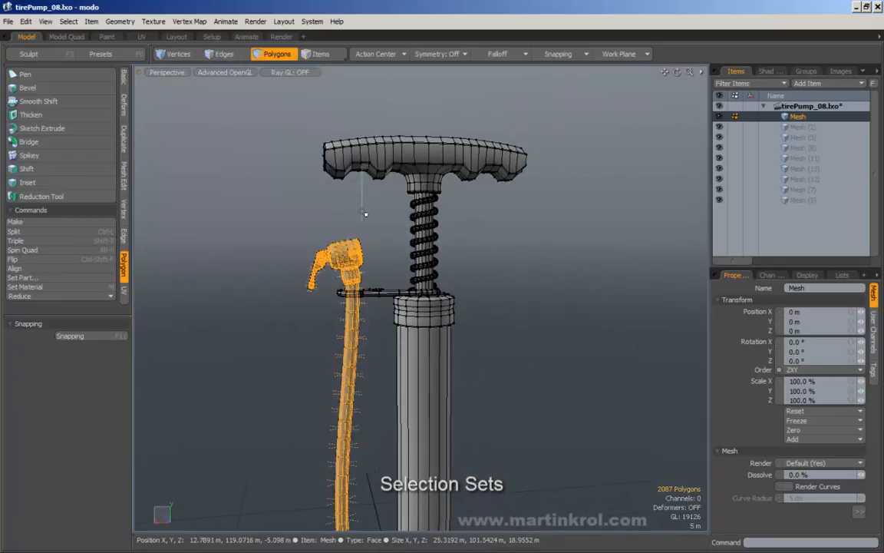
left_click(385, 203)
Step: Double-click the handle, shaft and spring, collar, barrel and foot base for 1309 polygons
middle_click_drag(392, 200, 342, 224, "alt")
double_click(360, 190)
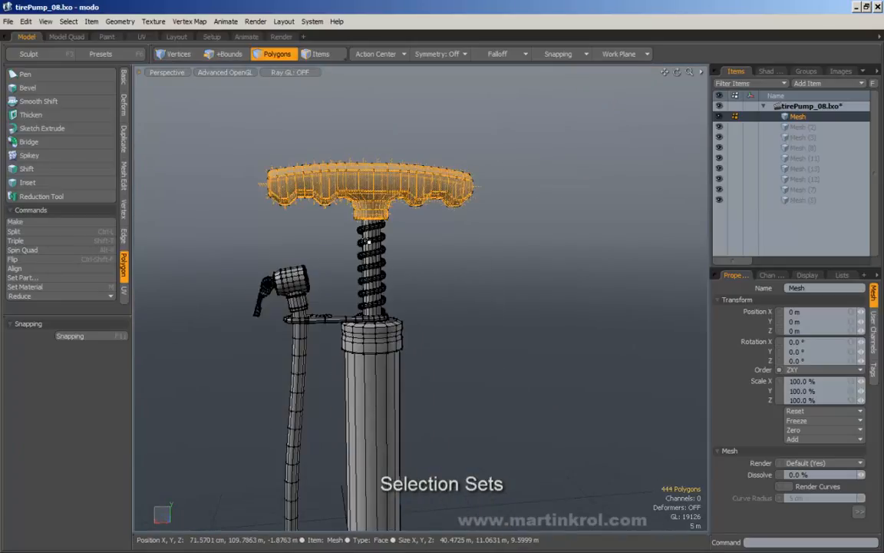
double_click(376, 231, "shift")
double_click(387, 338, "shift")
scroll(387, 338, "down", 3, "alt")
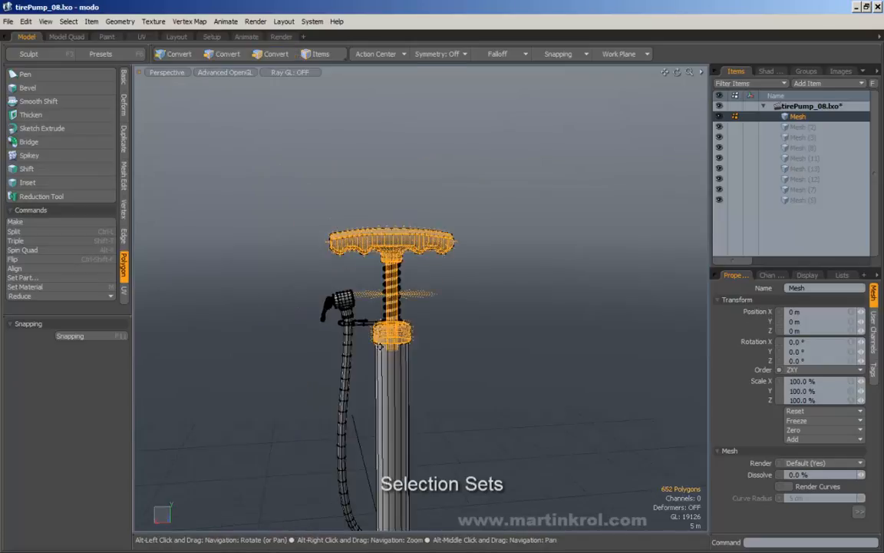
middle_click_drag(389, 336, 389, 166, "alt")
double_click(402, 259, "shift")
double_click(440, 418, "shift")
middle_click_drag(449, 322, 424, 400, "alt")
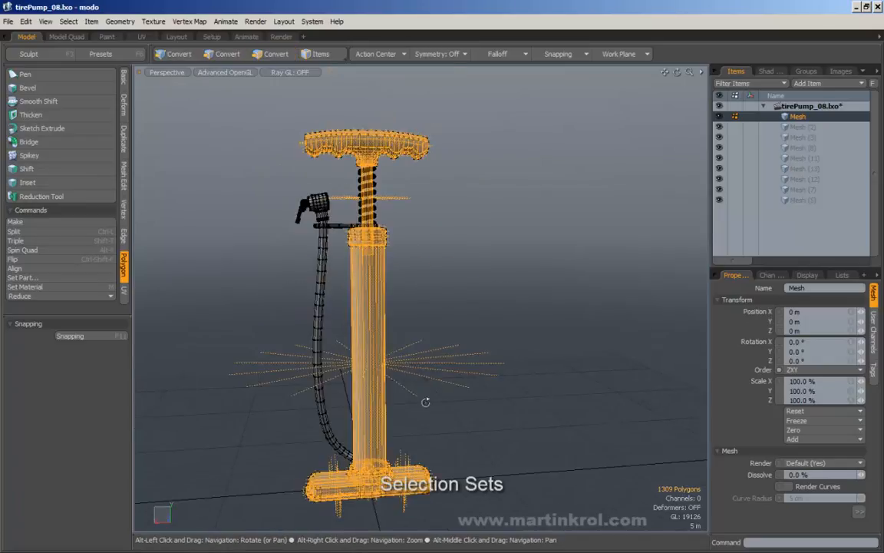
left_click_drag(440, 307, 428, 296, "alt")
middle_click_drag(304, 138, 329, 169, "alt")
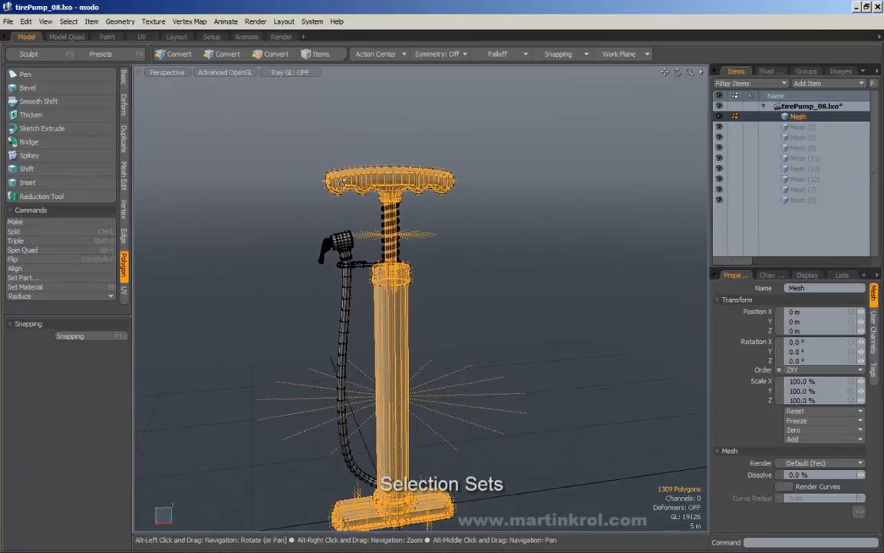
scroll(329, 168, "up", 2, "alt")
left_click_drag(327, 170, 269, 190, "alt")
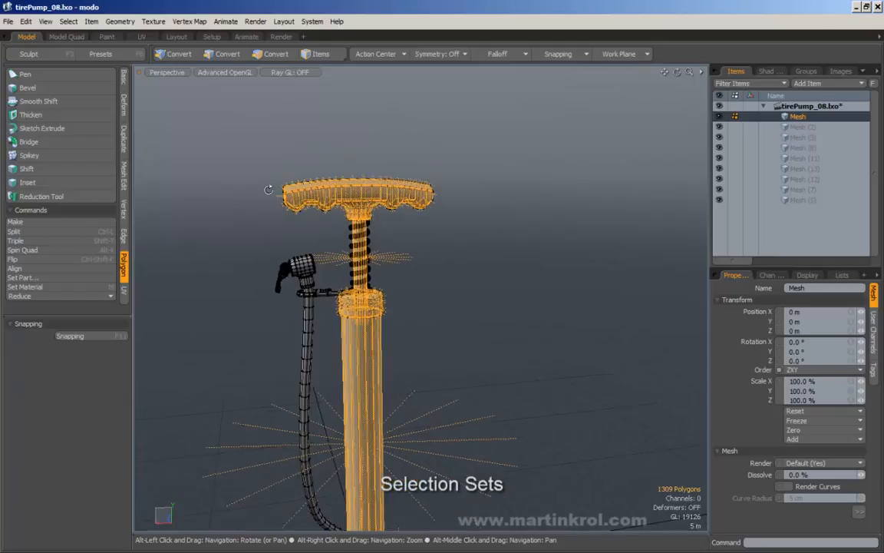
Step: Store the 1309 selected pump polygons as selection set 'main', then deselect and reframe the pump
left_click(70, 22)
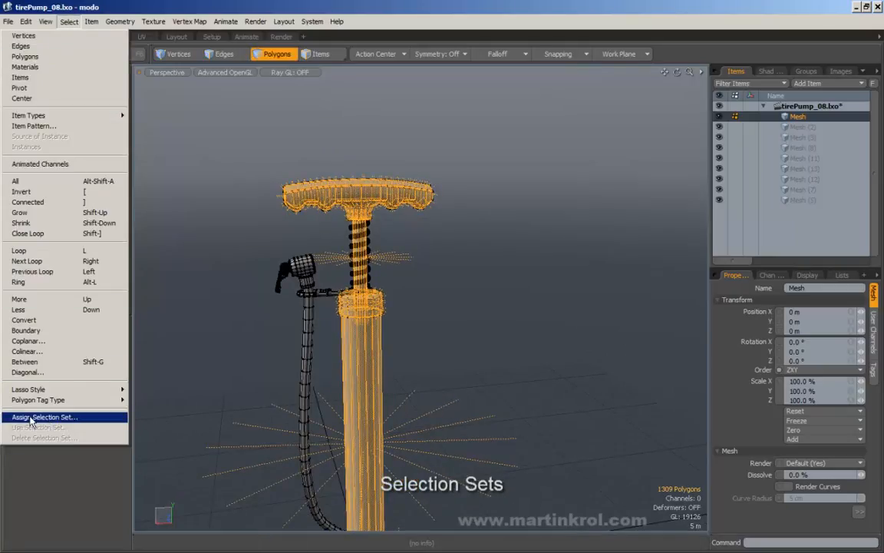
left_click(66, 420)
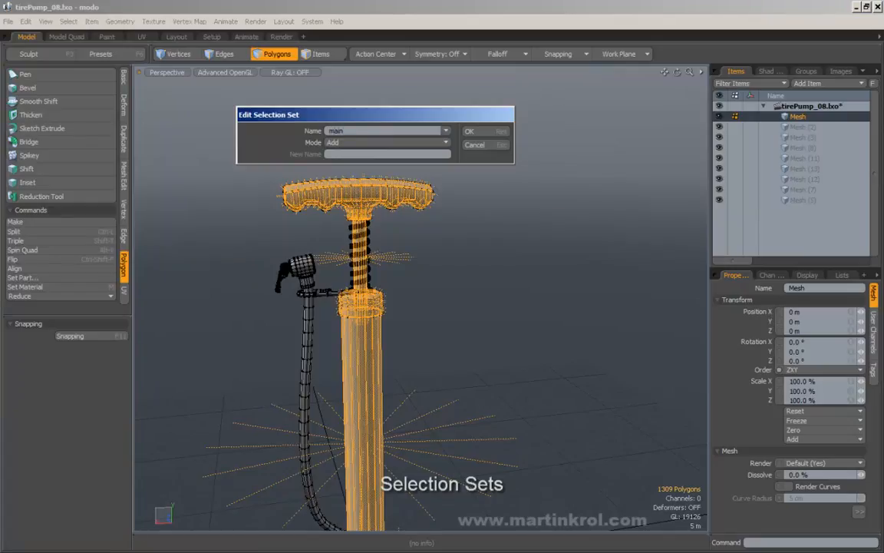
left_click(485, 132)
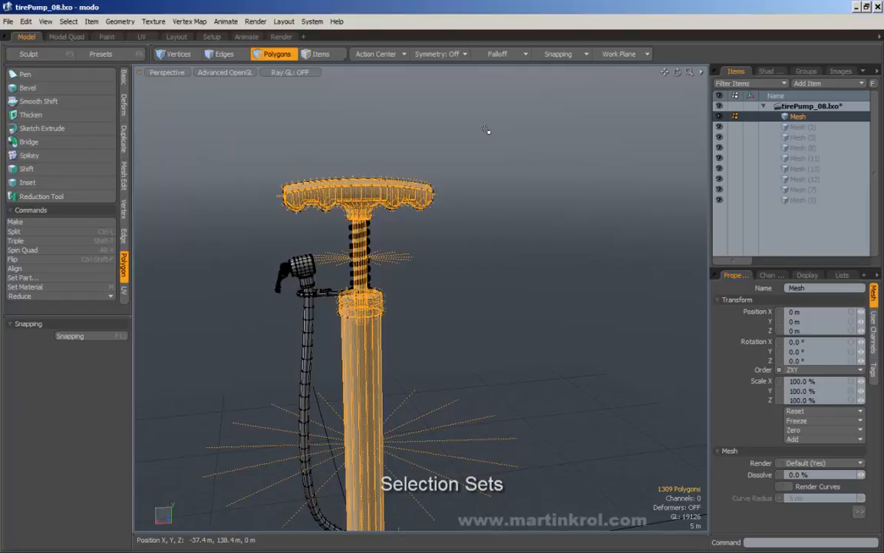
left_click_drag(537, 219, 561, 265)
scroll(517, 298, "down", 2)
middle_click_drag(500, 311, 507, 270, "alt")
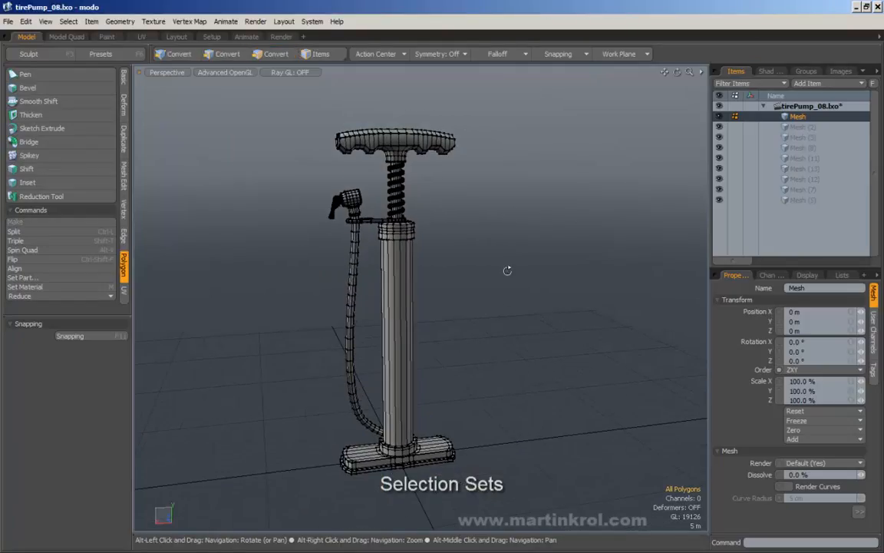
Step: Reselect the 1309 polygons by recalling the 'main' selection set
left_click(69, 21)
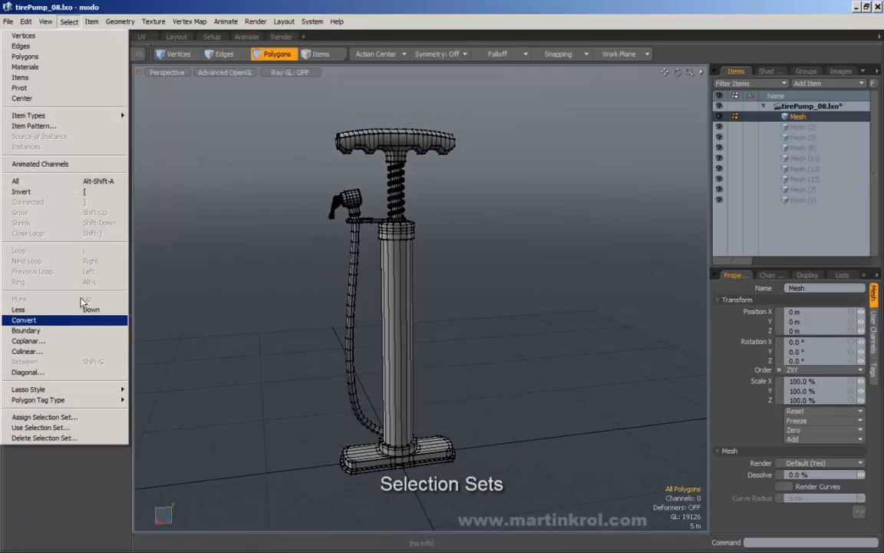
left_click(52, 428)
left_click(385, 134)
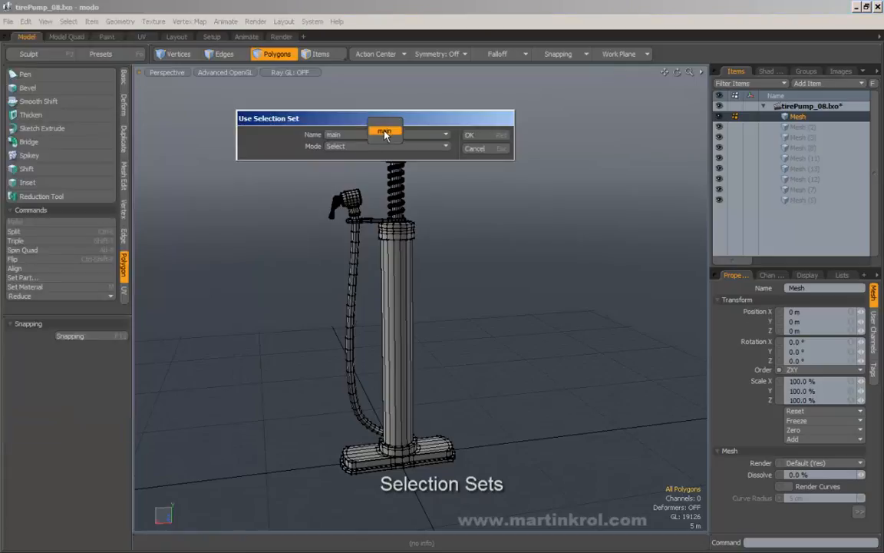
left_click(385, 133)
left_click(469, 135)
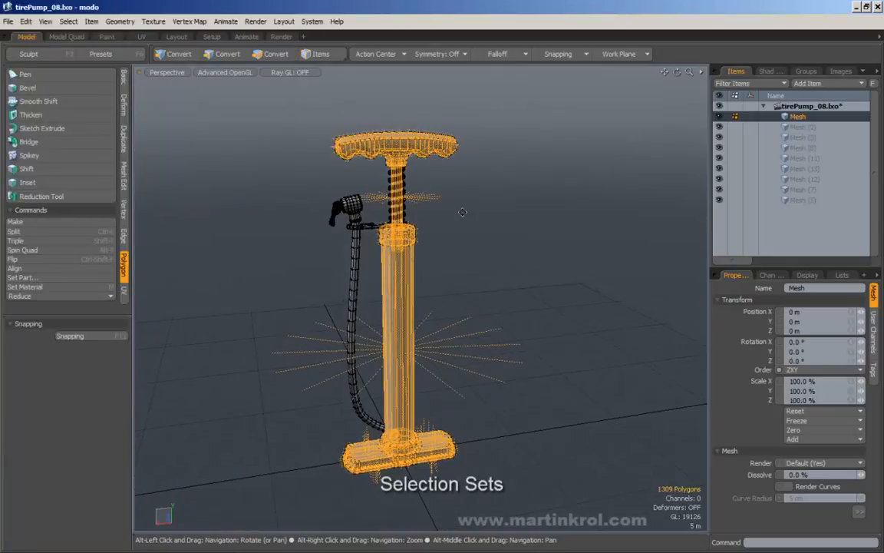
Step: Clear the selection and show the Polygons breakdown in the Lists statistics
left_click_drag(462, 211, 471, 213, "alt+shift")
left_click_drag(532, 241, 489, 216, "alt")
left_click_drag(487, 204, 495, 233)
left_click_drag(491, 254, 441, 282, "alt")
left_click(843, 277)
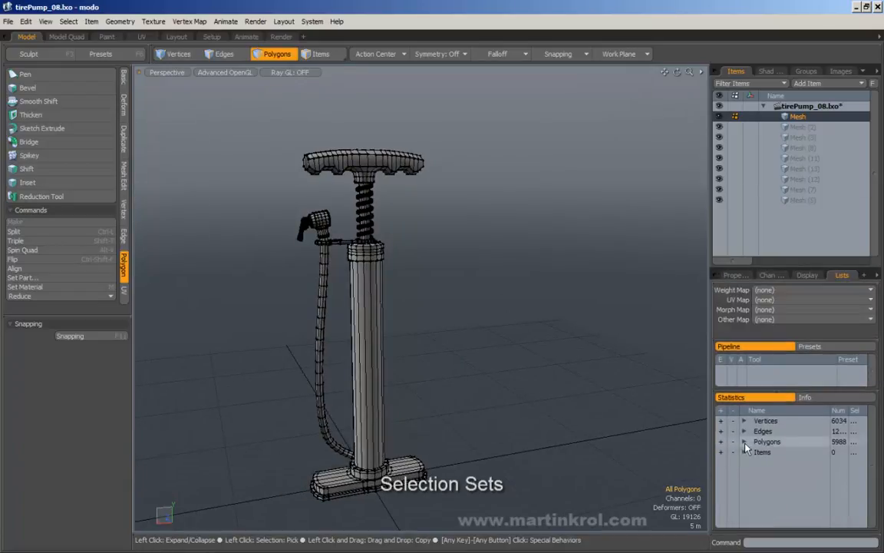
left_click(744, 442)
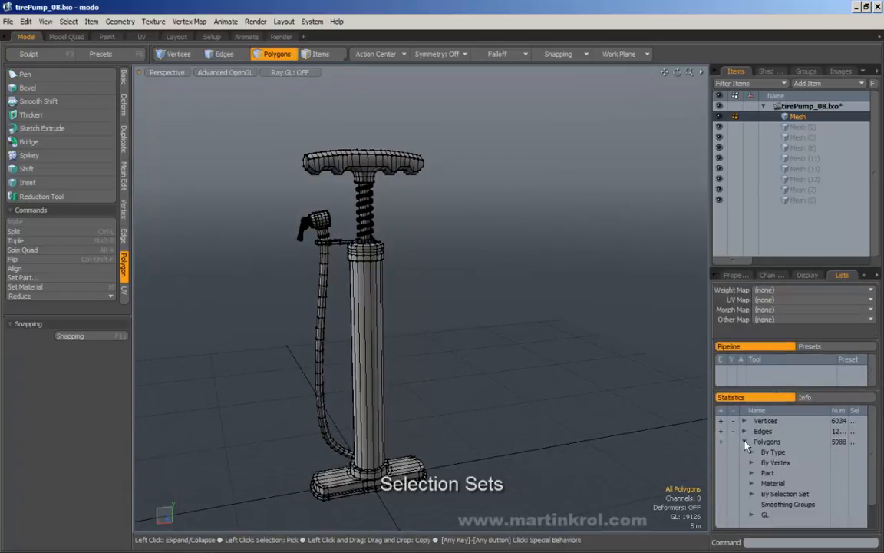
Step: Expand Polygons by Selection Set and select then deselect the 'main' set with + and -
left_click(753, 495)
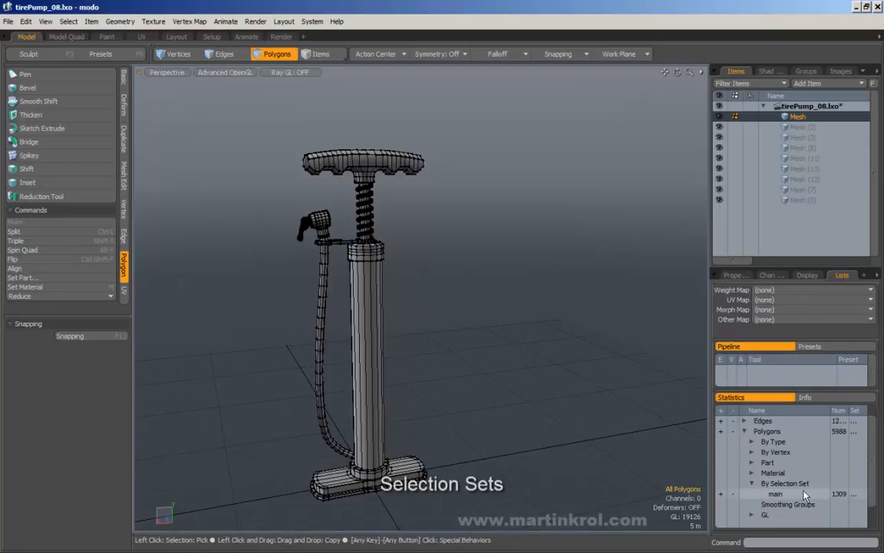
left_click(722, 494)
left_click(626, 471)
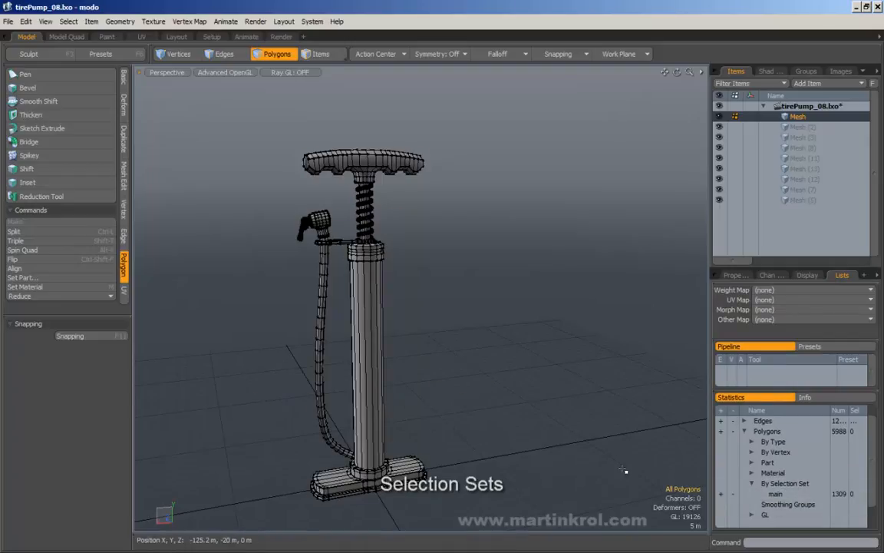
left_click(723, 495)
left_click(733, 495)
Step: Toggle the 'main' set's 1309 polygons on and off repeatedly, ending with none selected
left_click(723, 494)
left_click(731, 494)
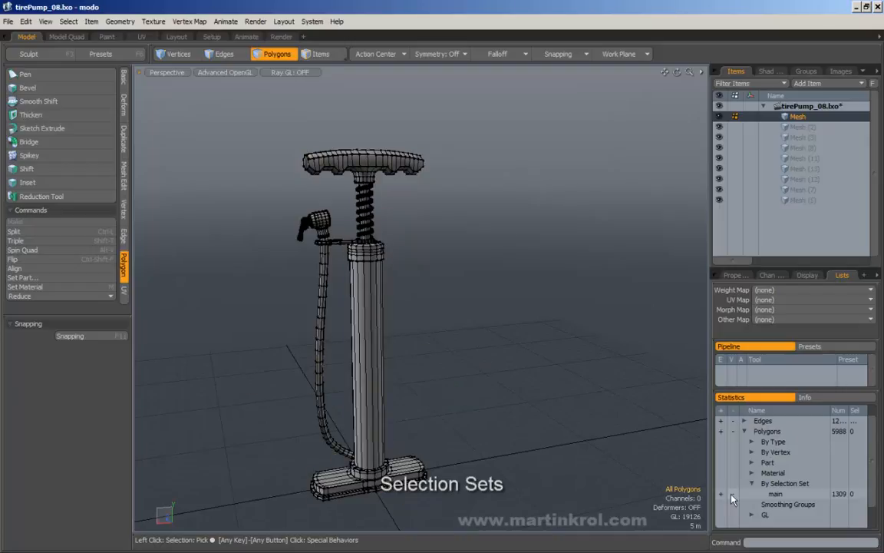
left_click(723, 494)
left_click(732, 494)
left_click(723, 494)
left_click(733, 494)
left_click(723, 494)
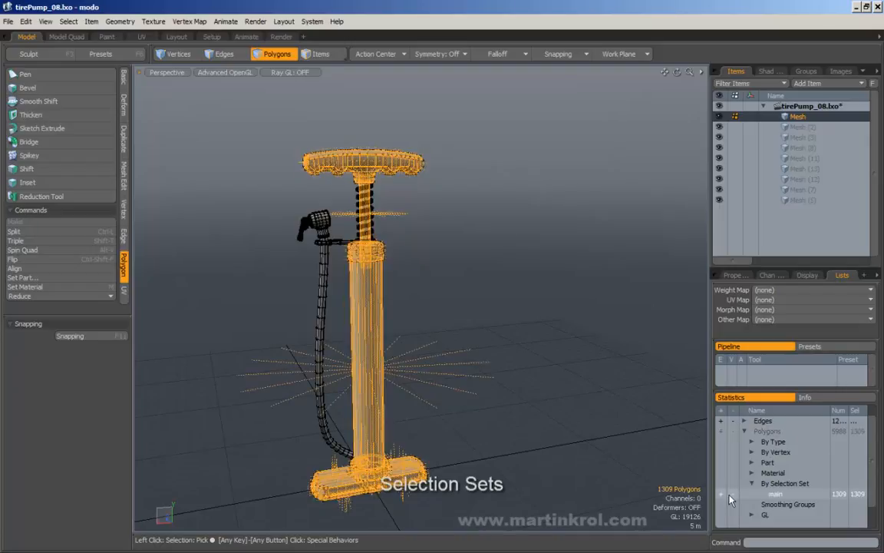
left_click(732, 495)
left_click_drag(521, 339, 510, 343, "alt")
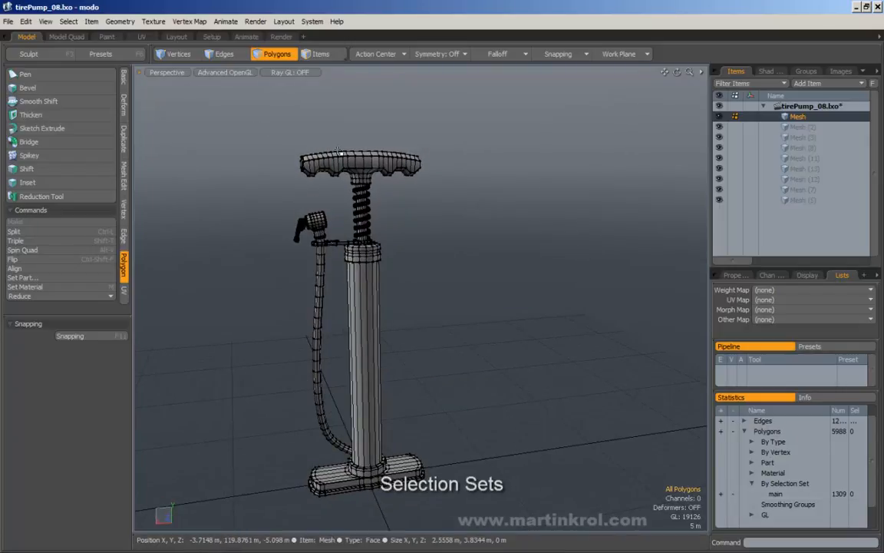
left_click(69, 23)
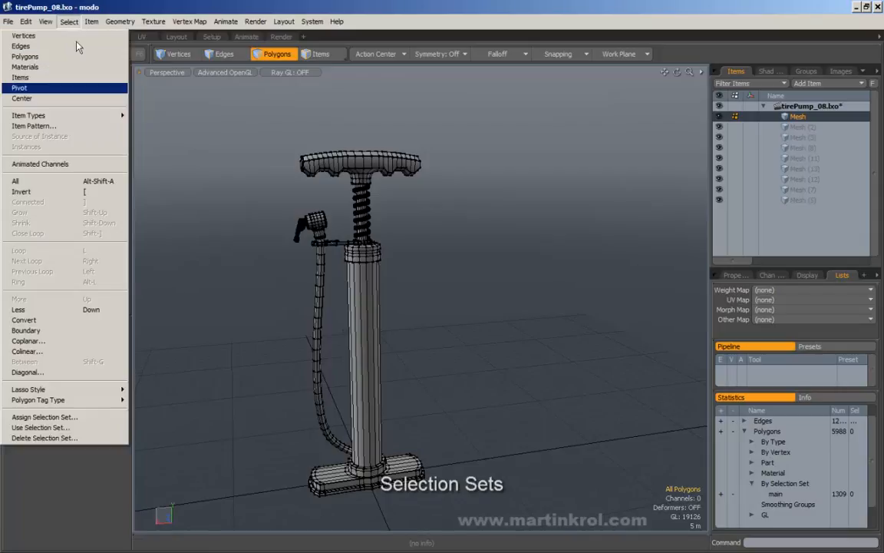
Step: Add polygons to the 'main' selection set, select it from statistics, then deselect all
left_click(57, 378)
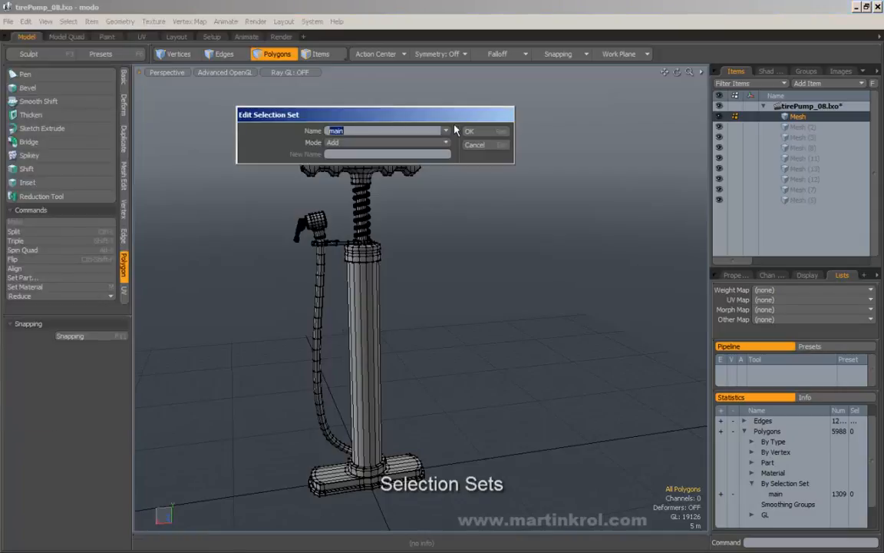
left_click(469, 132)
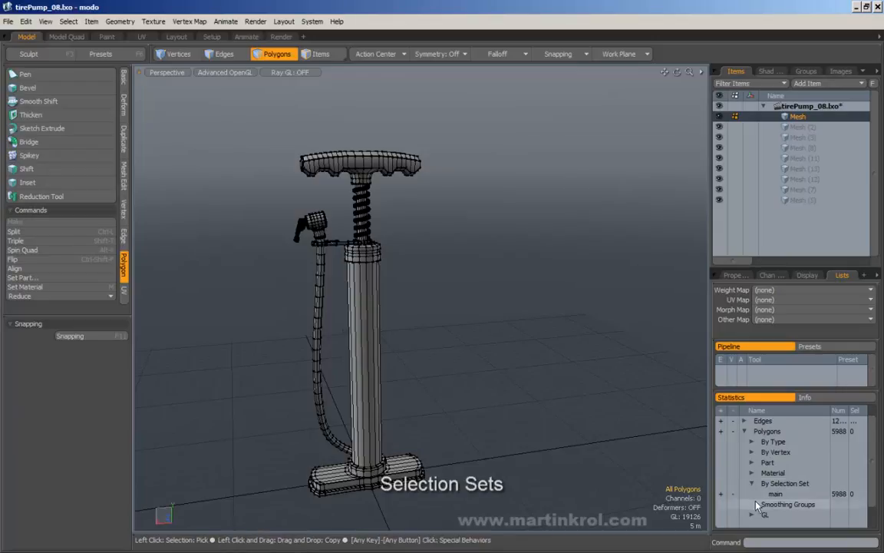
left_click(721, 493)
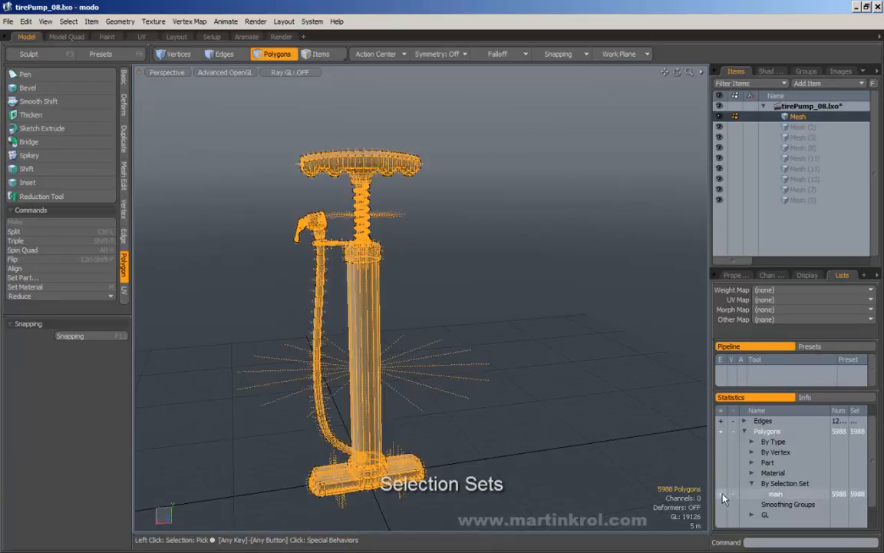
left_click(69, 23)
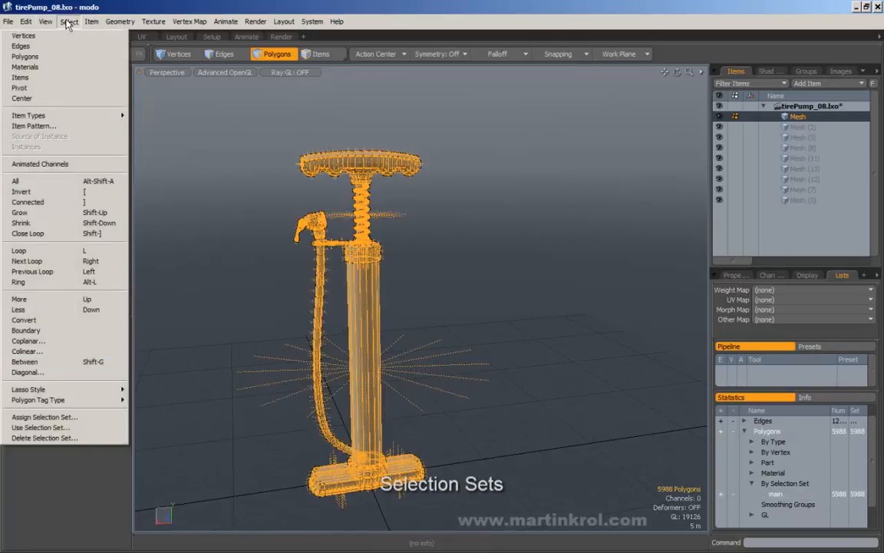
left_click(191, 352)
left_click(230, 394)
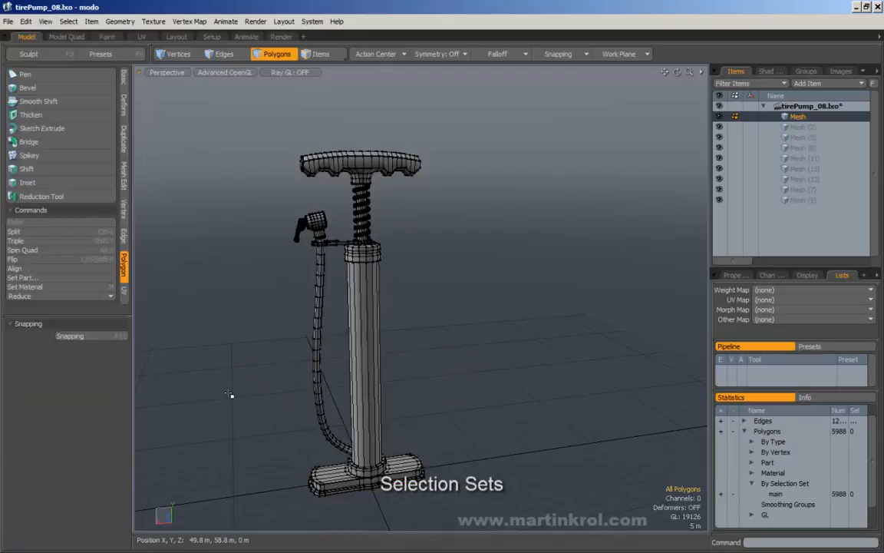
Step: Delete the 'main' selection set via Edit Selection Set with Mode set to Remove
left_click(46, 21)
mouse_move(64, 22)
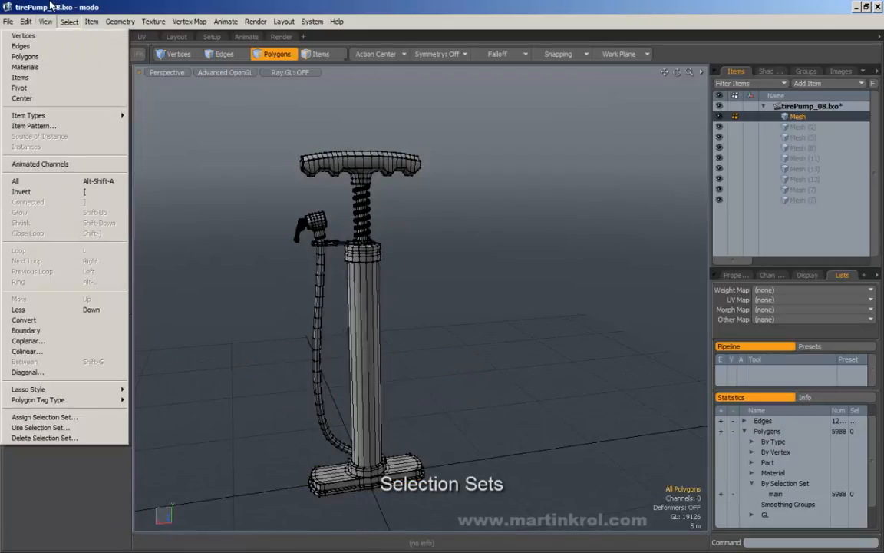
left_click(70, 418)
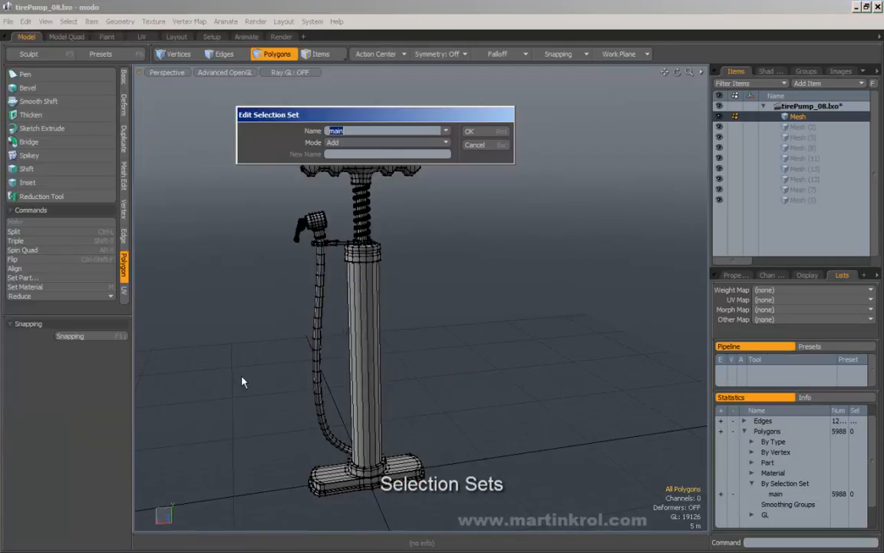
left_click(353, 143)
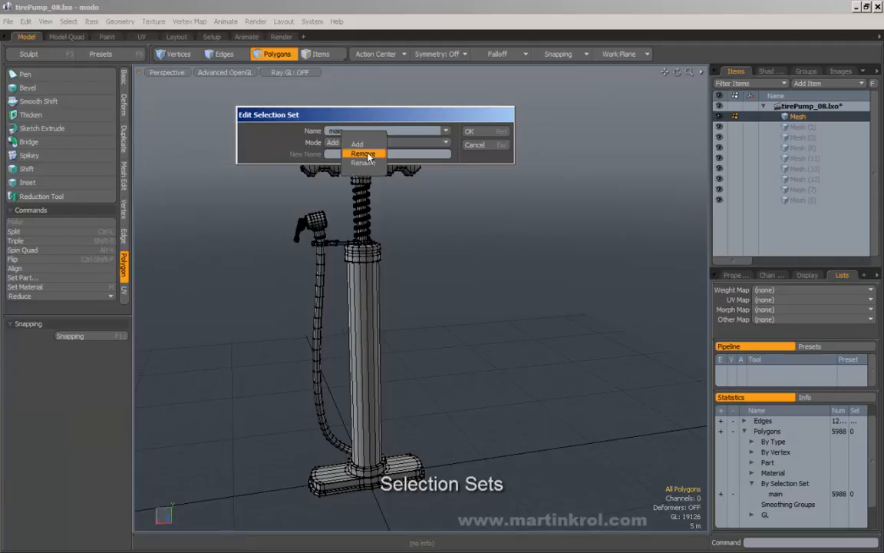
left_click(367, 155)
left_click(470, 132)
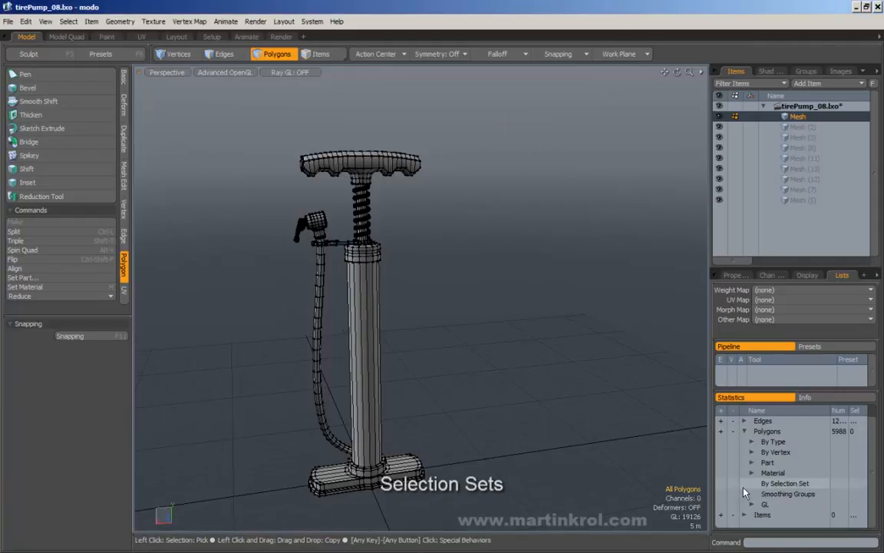
left_click_drag(518, 369, 526, 399, "alt")
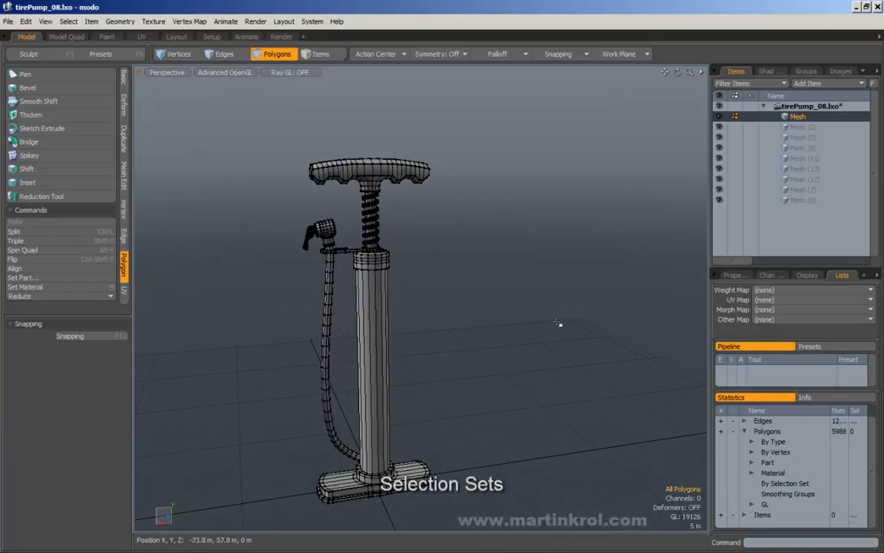
left_click_drag(558, 324, 435, 353, "alt")
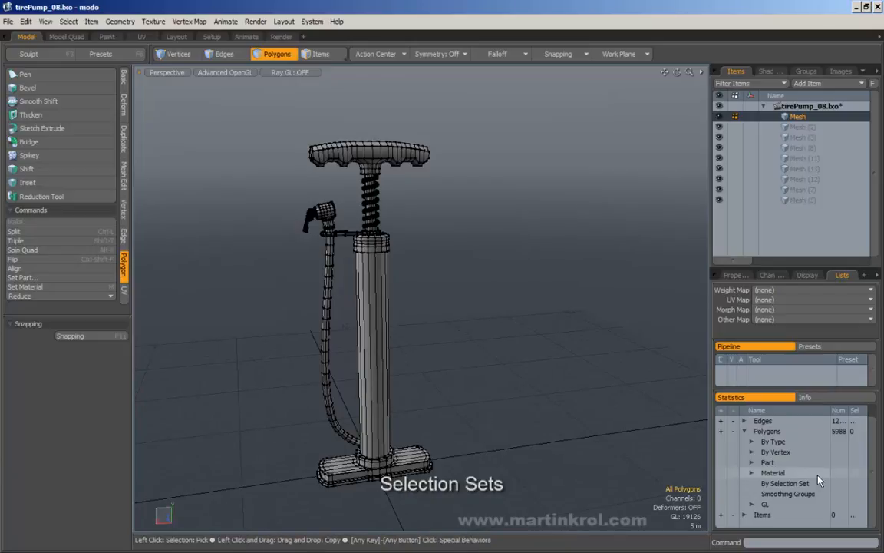
left_click_drag(541, 318, 566, 347)
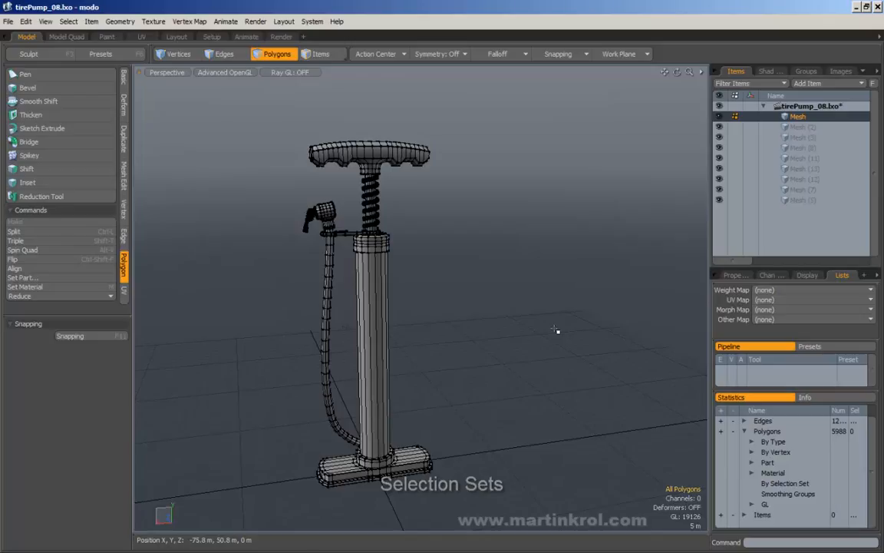
left_click_drag(558, 332, 558, 262, "alt")
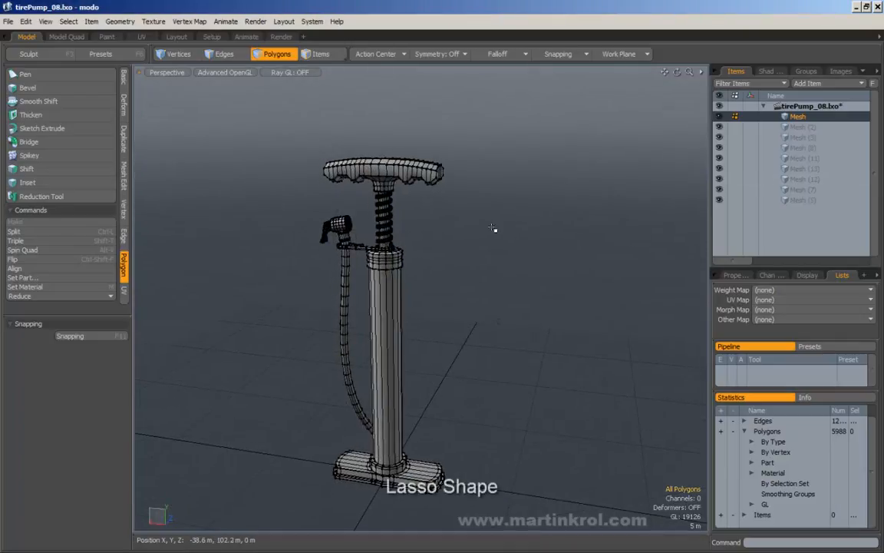
left_click_drag(476, 117, 643, 277)
left_click_drag(653, 132, 455, 303)
left_click_drag(458, 114, 648, 298)
left_click_drag(541, 115, 369, 244)
mouse_move(290, 111)
left_mouse_down()
mouse_move(497, 214)
mouse_move(311, 138)
mouse_move(346, 142)
left_mouse_up()
left_click_drag(265, 156, 390, 136, "alt")
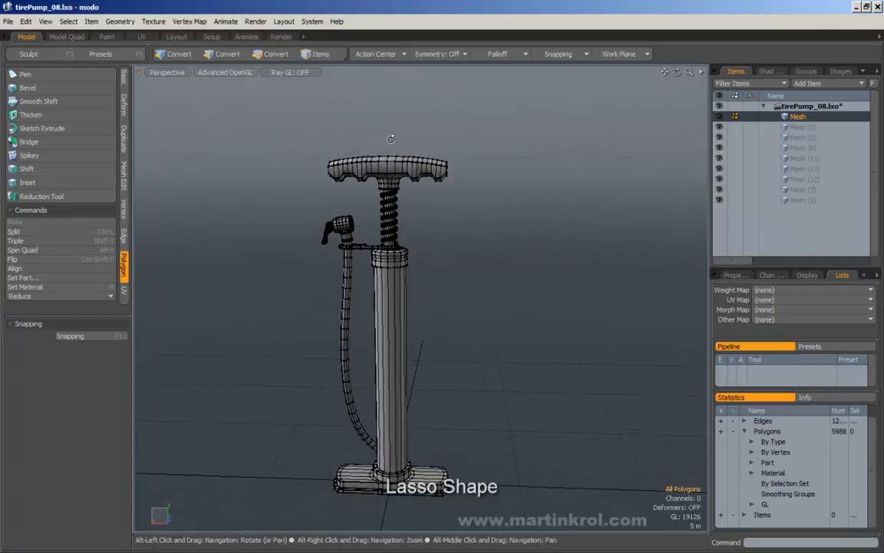
mouse_move(460, 192)
left_mouse_down()
mouse_move(420, 116)
mouse_move(275, 92)
left_mouse_up()
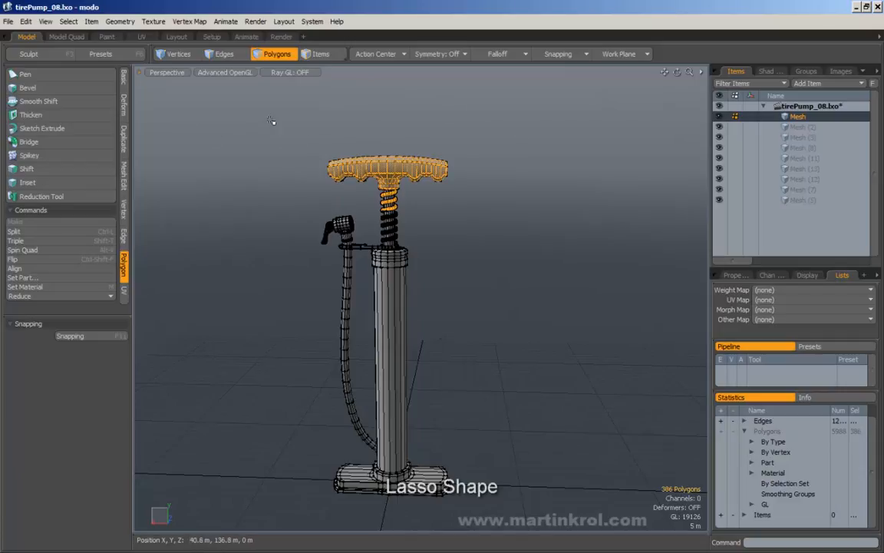
left_click_drag(281, 119, 499, 201)
mouse_move(298, 189)
left_mouse_down("shift")
mouse_move(353, 244)
mouse_move(356, 231)
left_mouse_up("shift")
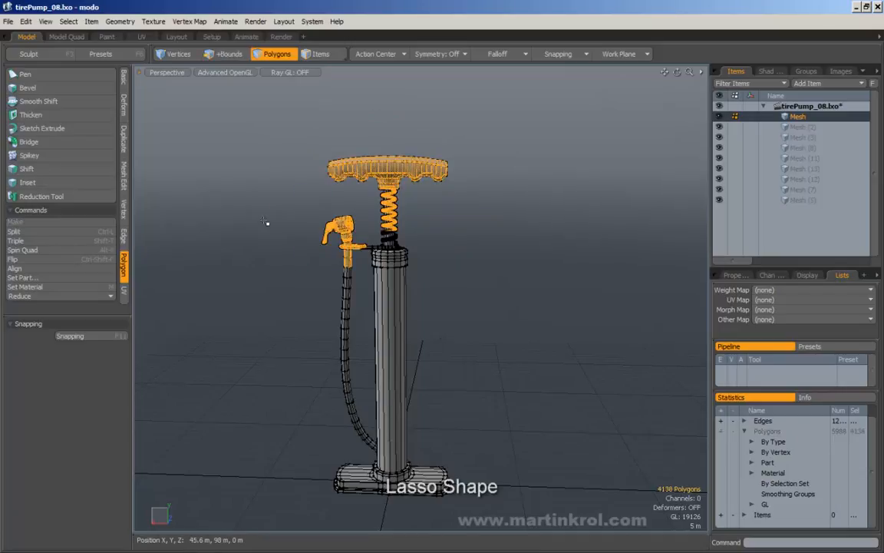
left_click(224, 165)
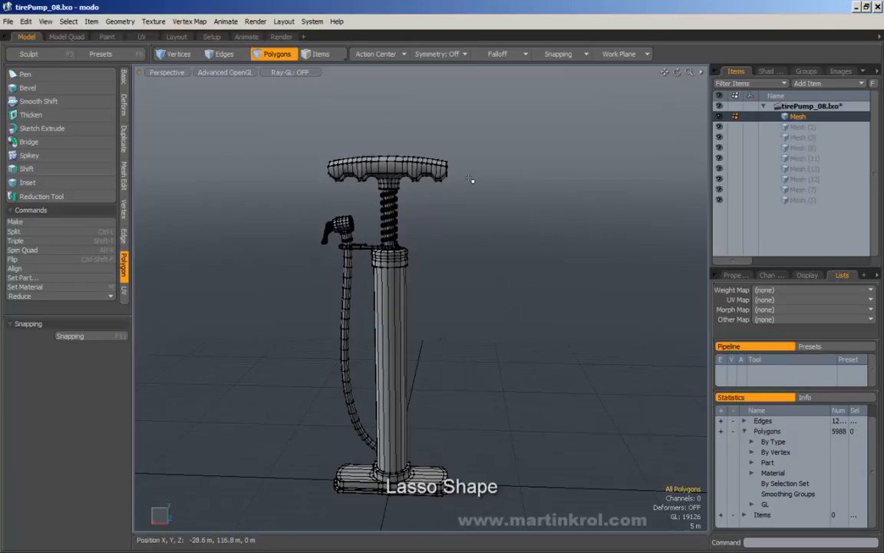
Step: Set the Lasso Style to freehand Lasso
left_click(68, 21)
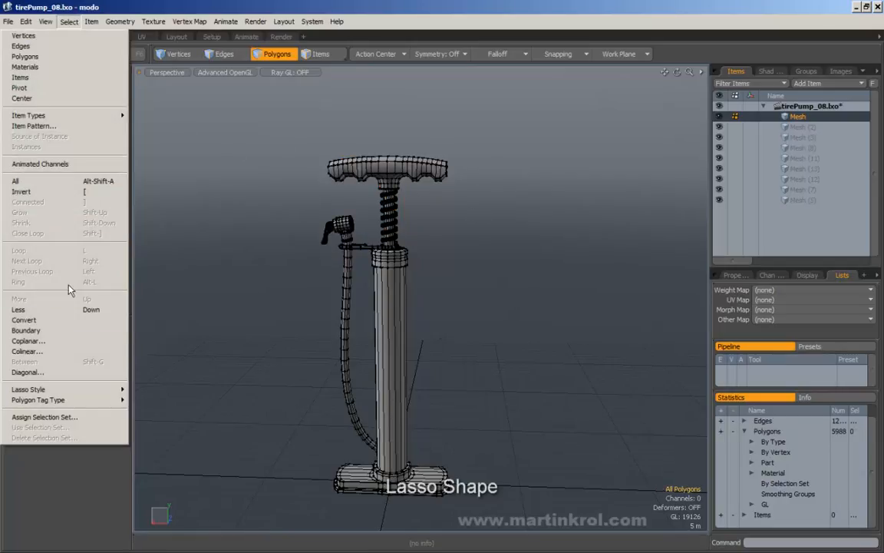
mouse_move(33, 392)
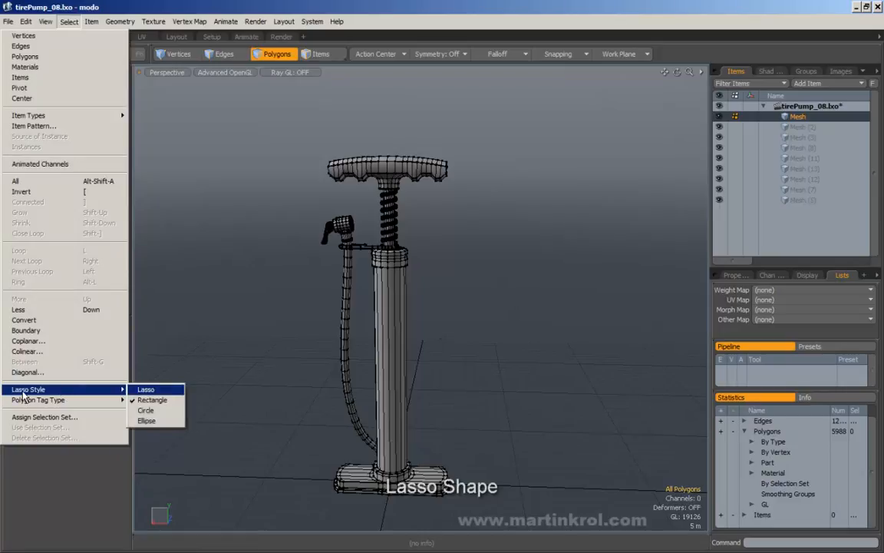
left_click(146, 391)
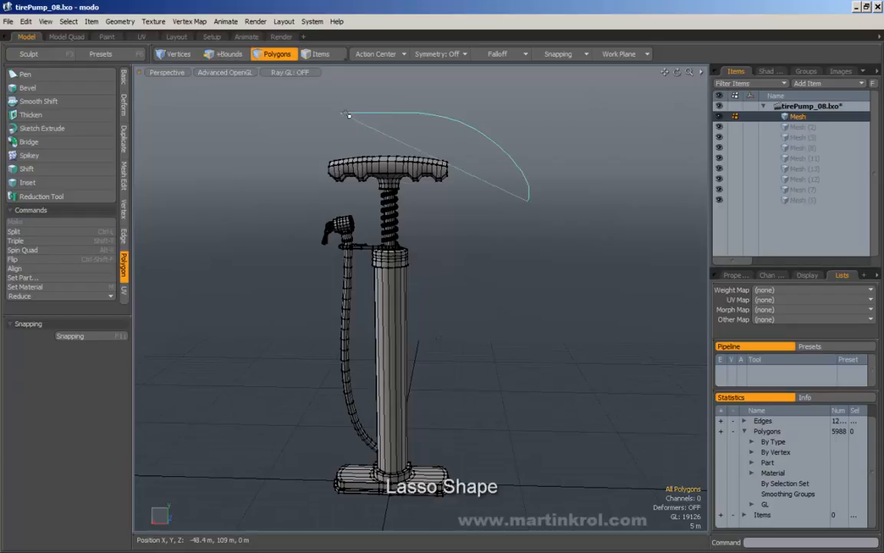
Step: Lasso around the handle, spring and nozzle, narrowing to a single T-handle grip polygon
right_click_drag(348, 116, 322, 304)
right_click_drag(374, 246, 376, 244)
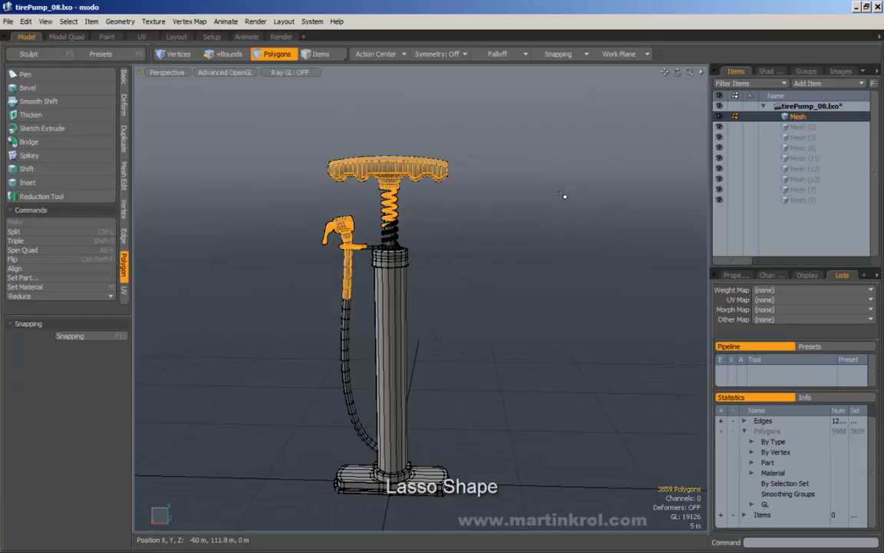
right_click_drag(381, 119, 335, 316)
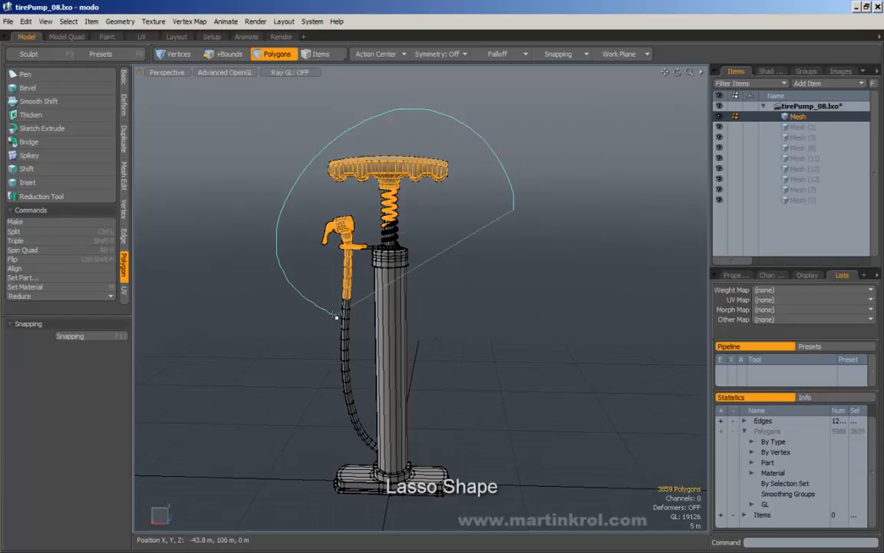
right_click_drag(463, 227, 475, 228)
mouse_move(515, 184)
right_mouse_down()
mouse_move(272, 170)
mouse_move(362, 300)
mouse_move(470, 224)
right_mouse_up()
left_click_drag(439, 225, 467, 271, "alt")
Step: Deselect everything and zoom in on the left half of the pump handle
scroll(447, 250, "up", 3, "alt")
scroll(453, 253, "up", 3, "alt")
scroll(502, 258, "down", 2, "alt")
left_click(505, 255)
right_click_drag(467, 271, 457, 269, "alt")
middle_click_drag(408, 236, 427, 296, "alt")
right_click_drag(384, 253, 419, 231, "alt")
left_click_drag(418, 230, 374, 222, "alt")
mouse_move(374, 222)
right_mouse_down("alt")
mouse_move(410, 227)
mouse_move(419, 239)
mouse_move(423, 211)
mouse_move(398, 227)
mouse_move(422, 217)
mouse_move(382, 221)
right_mouse_up("alt")
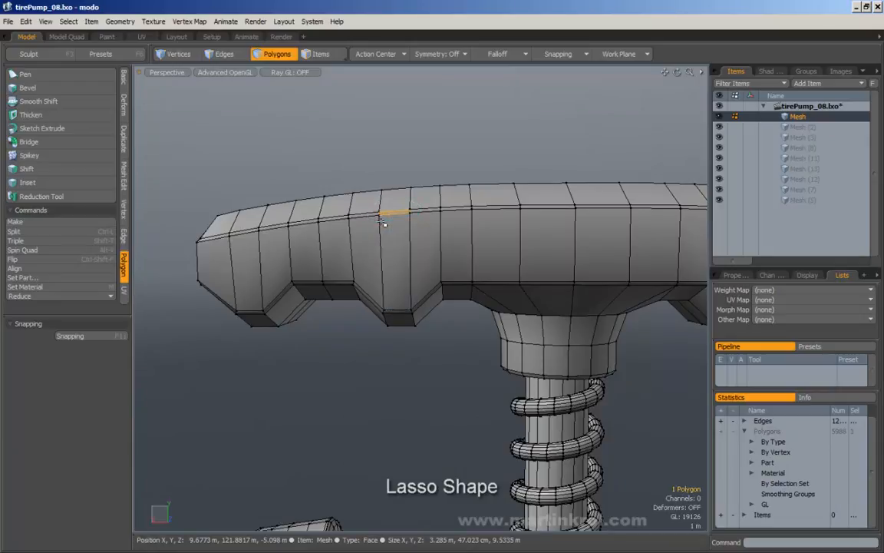
Step: Try lasso-selecting individual faces on the handle
left_click_drag(382, 221, 411, 233, "alt")
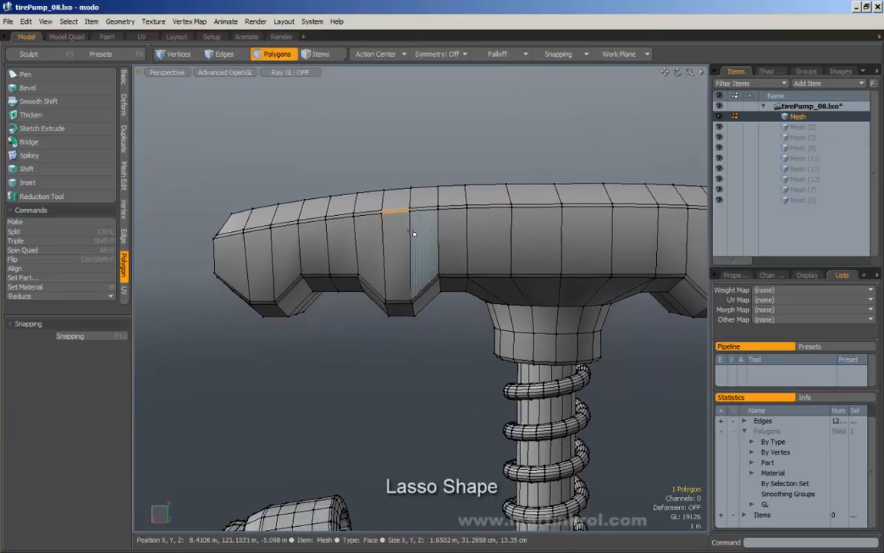
mouse_move(450, 225)
right_mouse_down()
mouse_move(383, 232)
mouse_move(430, 239)
right_mouse_up()
left_click_drag(430, 239, 421, 243, "alt")
mouse_move(421, 237)
right_mouse_down()
mouse_move(442, 249)
mouse_move(435, 236)
right_mouse_up()
left_click_drag(435, 236, 411, 235, "alt")
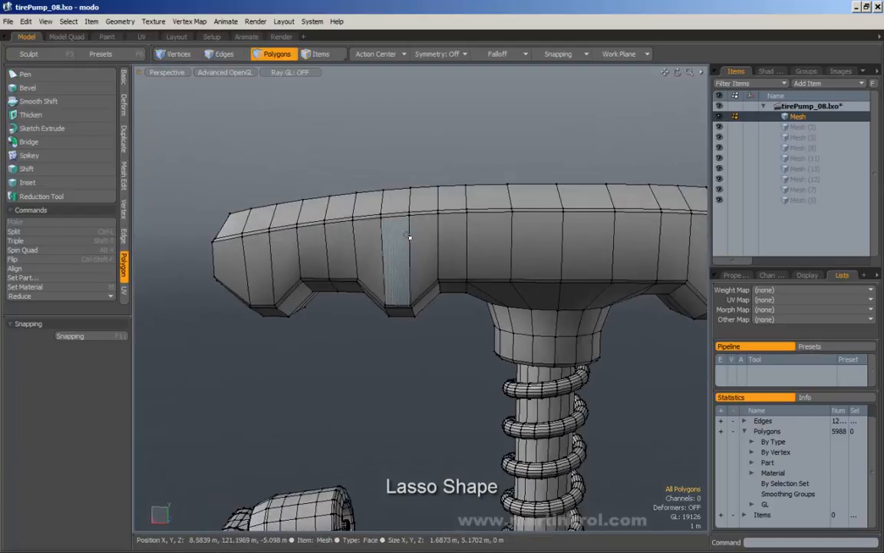
right_click_drag(387, 254, 408, 259)
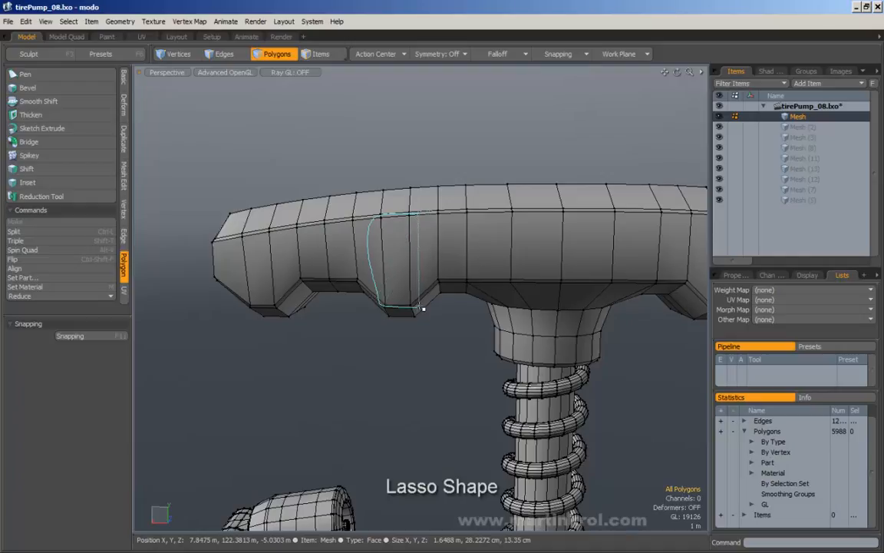
right_click_drag(420, 307, 426, 237)
Step: Zoom out to the whole pump, look down on it, and lasso around the handle
left_click_drag(429, 271, 433, 245, "alt")
right_click_drag(432, 245, 361, 249, "alt")
left_click_drag(361, 249, 356, 207, "alt")
right_click_drag(378, 199, 418, 191, "alt")
left_click_drag(418, 191, 393, 204, "alt")
right_click_drag(393, 203, 338, 230, "alt")
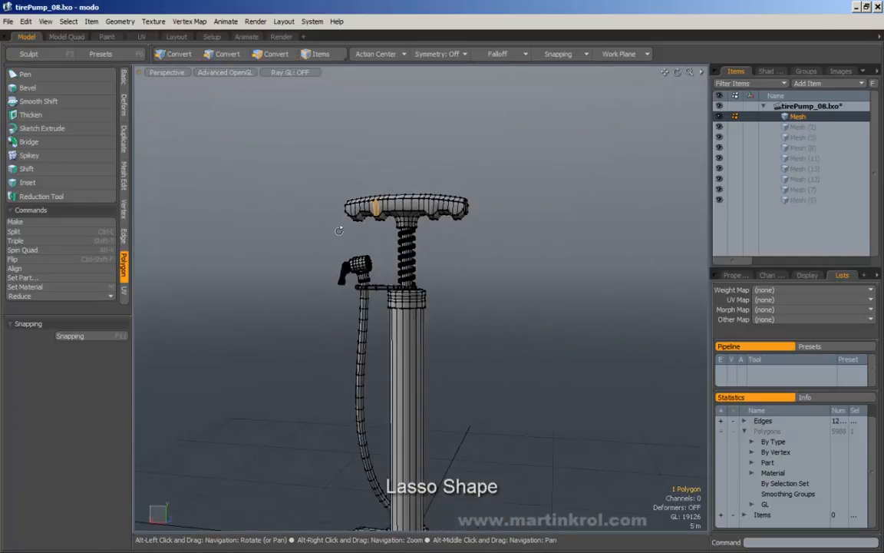
left_click_drag(338, 230, 340, 259, "alt")
right_click_drag(340, 259, 316, 262, "alt")
left_click_drag(316, 262, 329, 261, "alt")
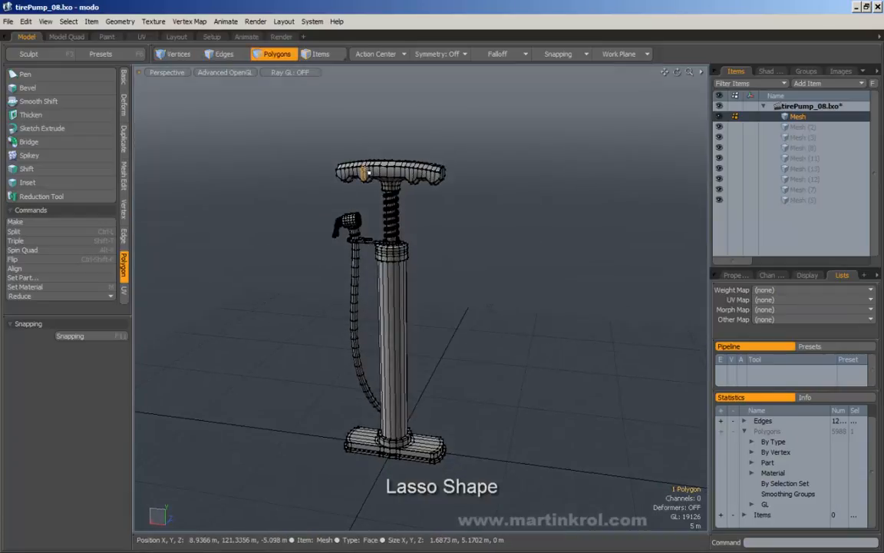
mouse_move(363, 120)
right_mouse_down()
mouse_move(499, 145)
mouse_move(493, 141)
right_mouse_up()
left_click(471, 164)
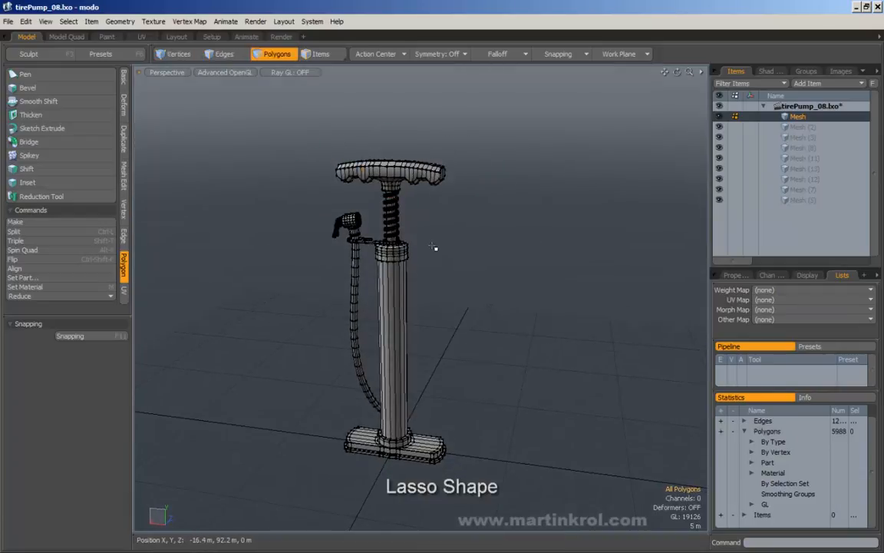
Step: Select the collar's 192 connected polygons, try the Move tool, then deselect
mouse_move(435, 249)
left_mouse_down("alt")
mouse_move(399, 255)
mouse_move(422, 253)
mouse_move(368, 287)
left_mouse_up("alt")
double_click(382, 257)
key("w")
key("a")
key("q")
left_click(383, 218)
Step: Switch to the top view and zoom in on the ring-shaped collar
key("KP_1")
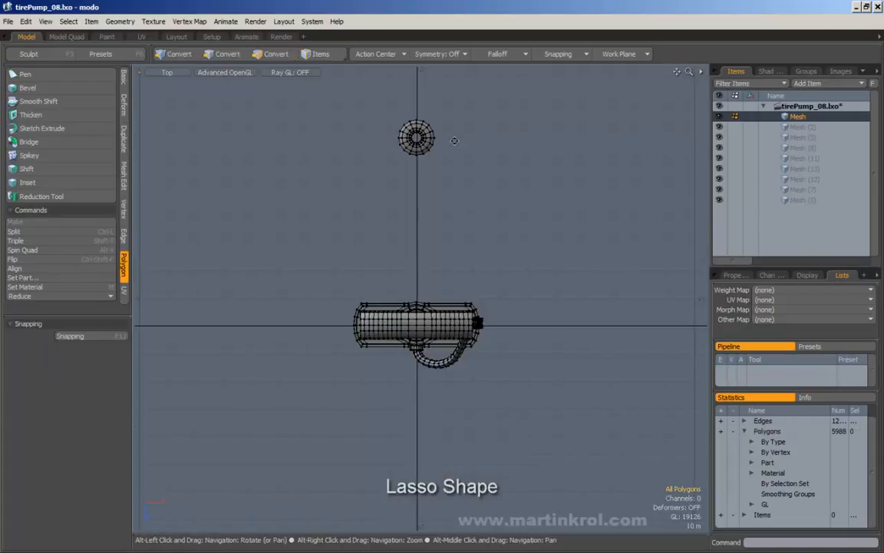
left_click_drag(454, 141, 451, 240, "alt")
right_click_drag(451, 240, 488, 238, "alt")
left_click_drag(488, 239, 436, 264, "alt")
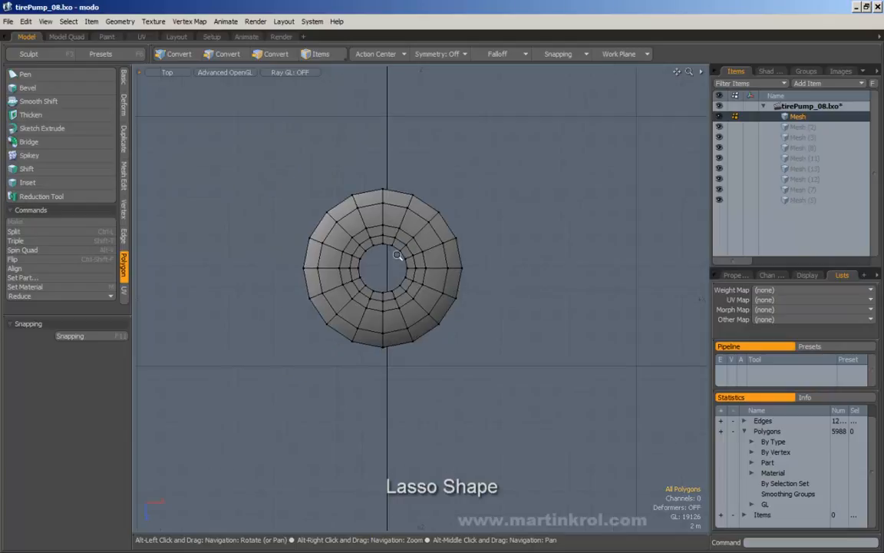
right_click_drag(395, 252, 477, 233, "alt")
right_click_drag(161, 83, 227, 115)
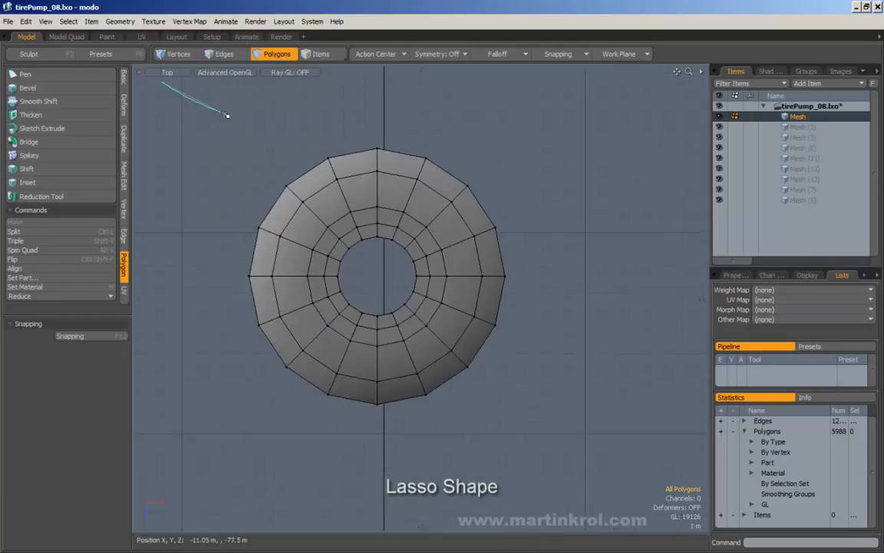
Step: Set the Lasso Style to Circle and drag a circle out from the ring's centre
left_click(68, 22)
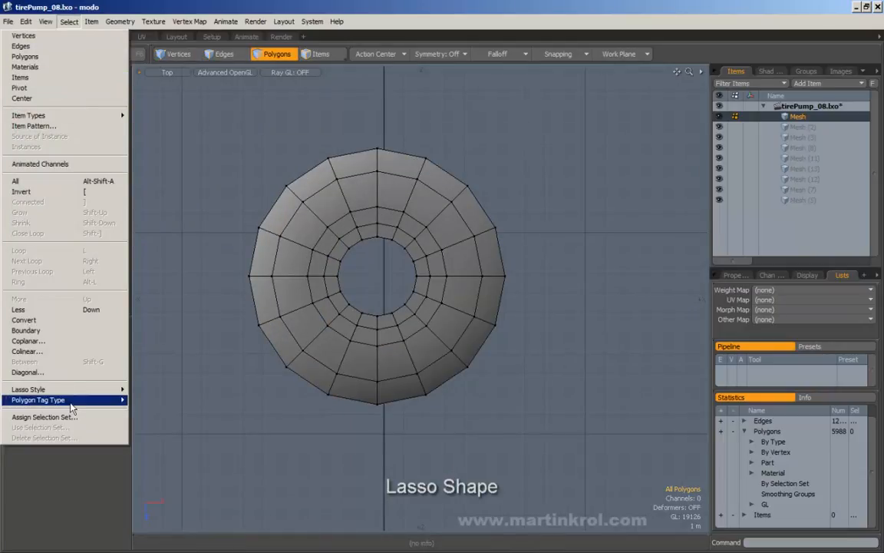
mouse_move(56, 389)
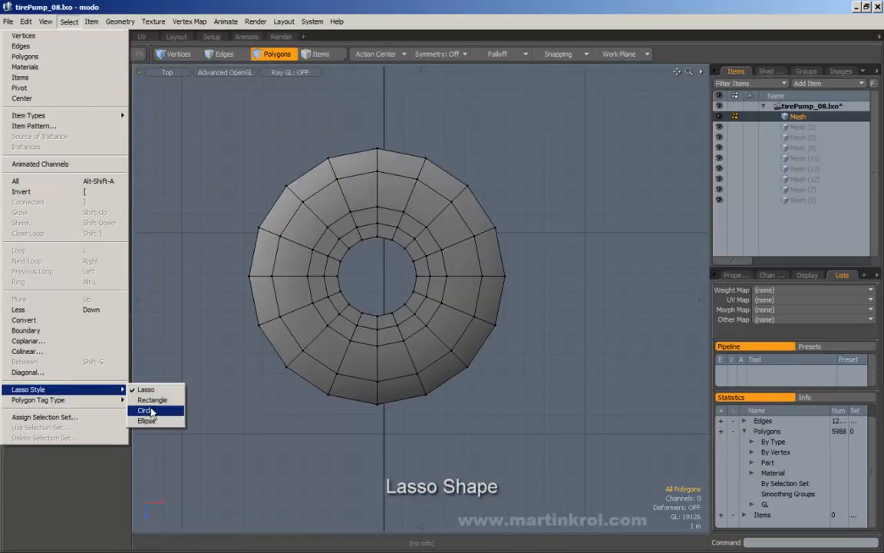
left_click(151, 410)
left_click_drag(385, 266, 404, 276, "alt")
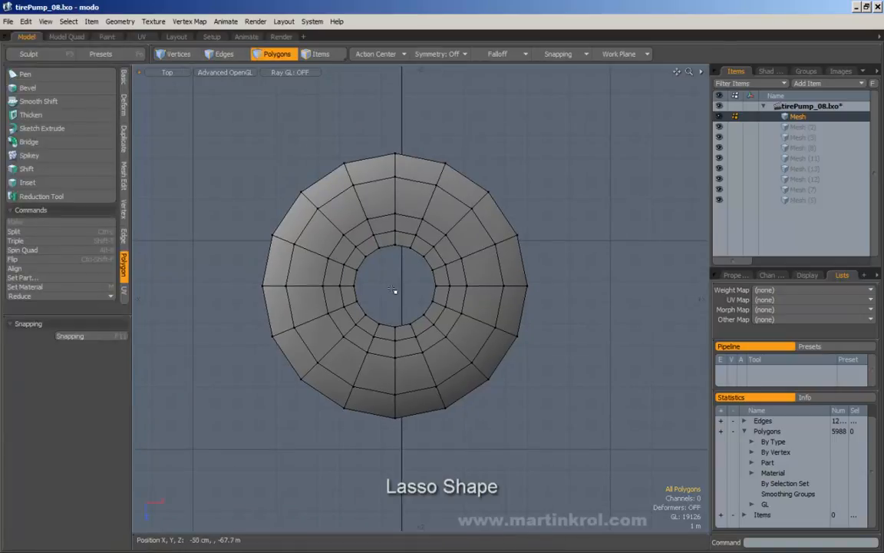
right_click_drag(398, 288, 319, 369)
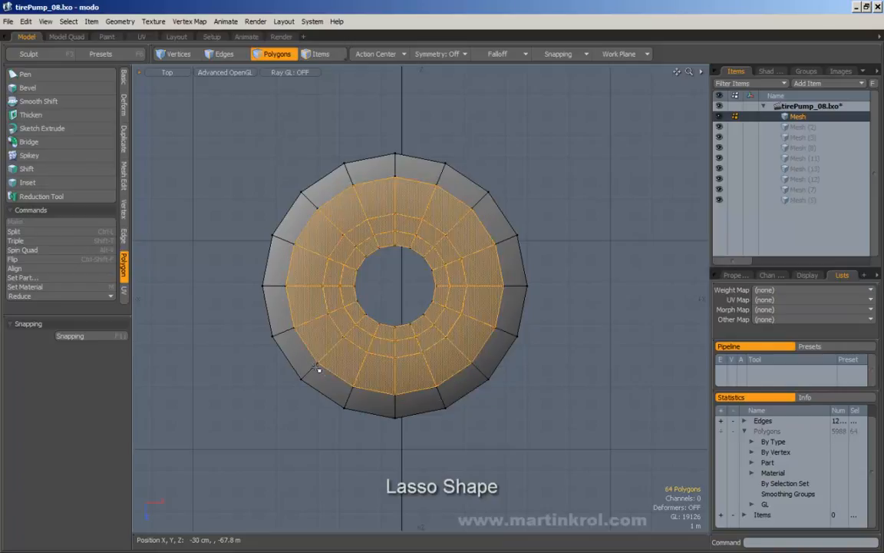
left_click(413, 290)
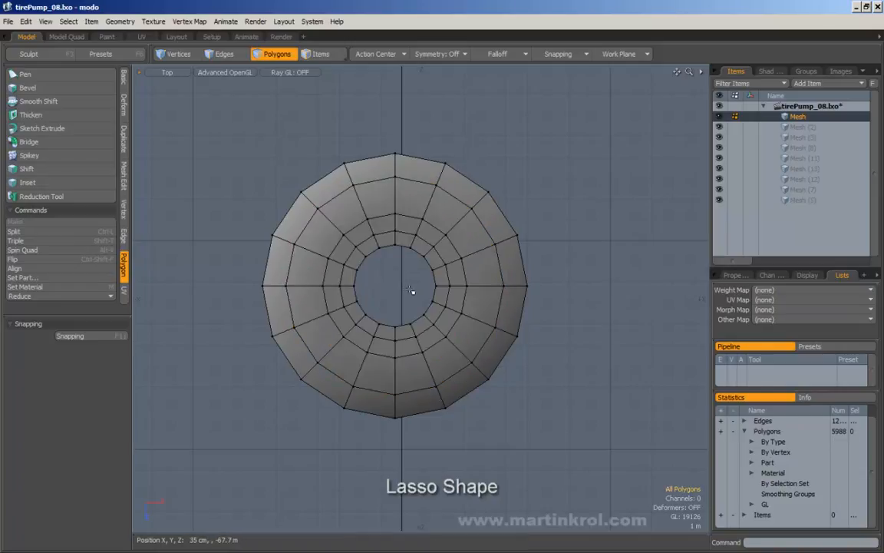
Step: Circle-select the ring's 64 inner polygons from its centre, leaving the outer rim
left_click_drag(237, 253, 409, 272, "alt+shift")
left_click_drag(547, 298, 451, 281, "alt+shift")
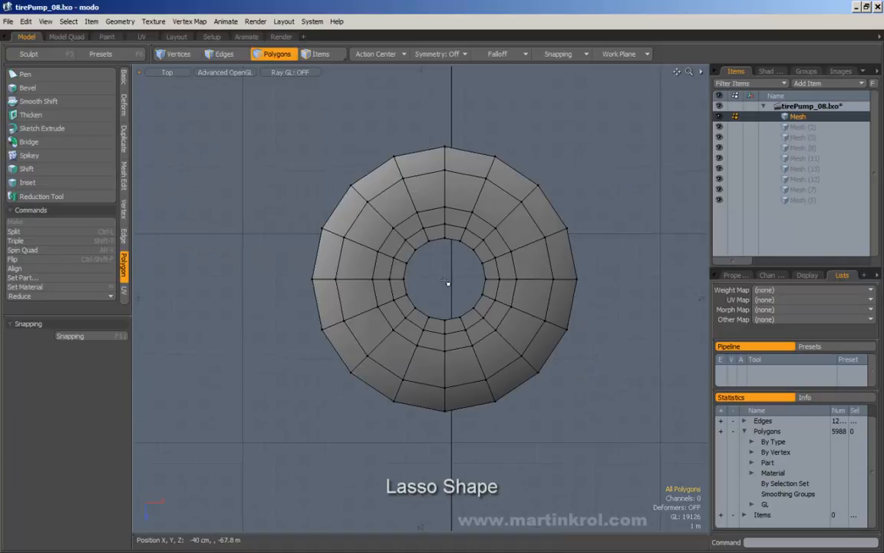
mouse_move(404, 255)
right_mouse_down()
mouse_move(376, 304)
mouse_move(321, 316)
right_mouse_up()
right_click_drag(242, 198, 231, 215)
right_click_drag(460, 107, 447, 121)
mouse_move(448, 284)
right_mouse_down()
mouse_move(391, 322)
mouse_move(339, 322)
right_mouse_up()
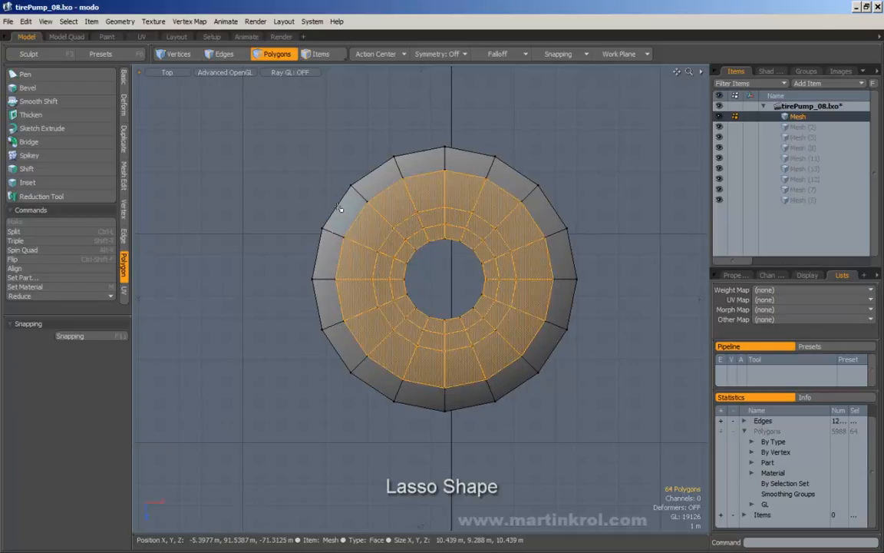
Step: Switch the Lasso Style to Ellipse
left_click(69, 22)
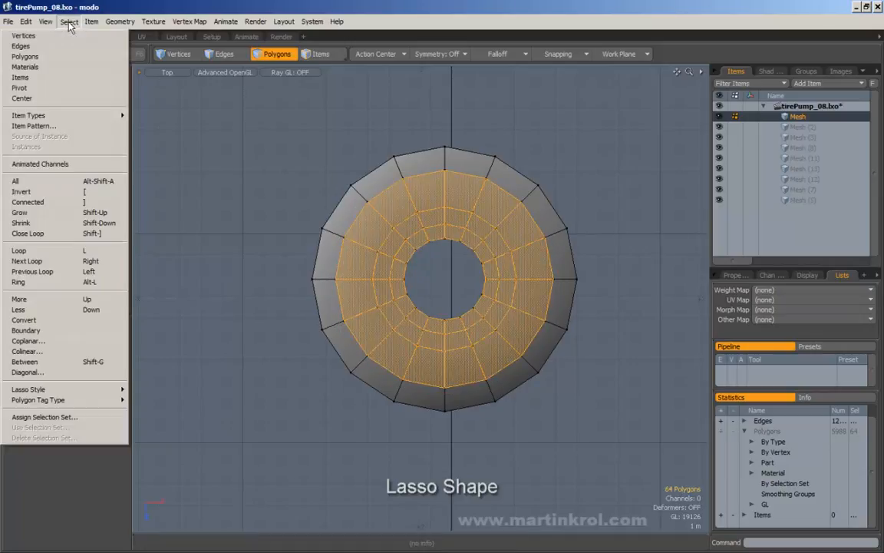
mouse_move(77, 390)
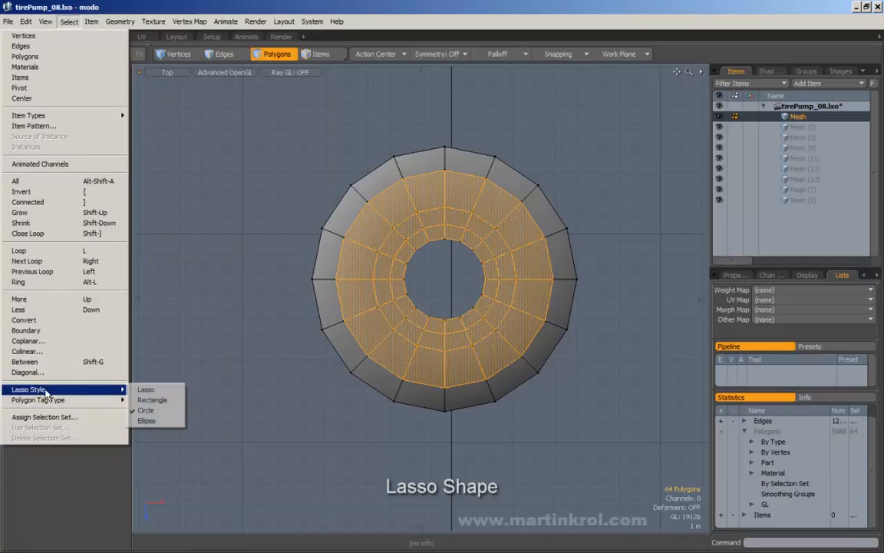
left_click(145, 422)
Step: Drag ellipse selections over the ring's 64 inner polygons, then deselect everything
left_click_drag(201, 93, 273, 129)
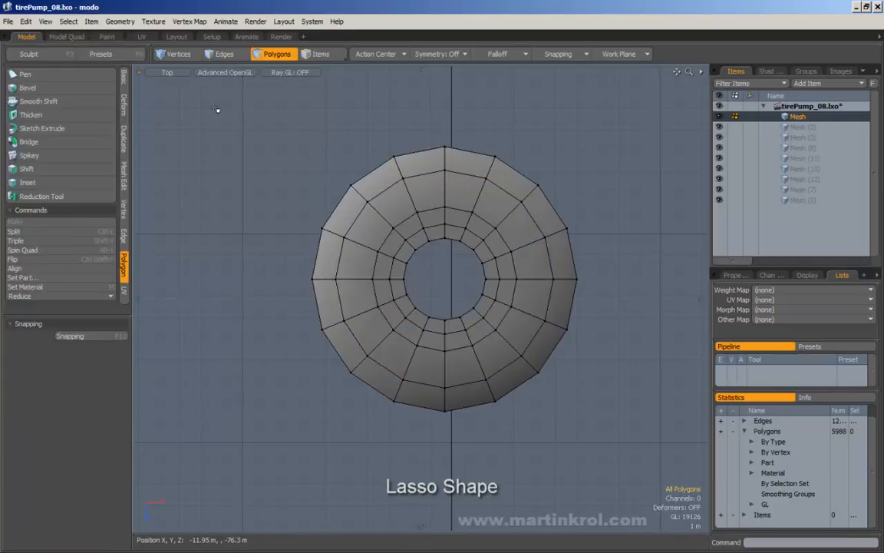
mouse_move(162, 92)
left_mouse_down()
mouse_move(307, 217)
mouse_move(250, 157)
mouse_move(328, 217)
mouse_move(296, 197)
mouse_move(323, 232)
mouse_move(293, 302)
mouse_move(208, 379)
mouse_move(265, 127)
mouse_move(199, 328)
mouse_move(349, 204)
mouse_move(418, 116)
mouse_move(268, 126)
mouse_move(290, 222)
mouse_move(301, 223)
left_mouse_up()
mouse_move(352, 173)
left_mouse_down("alt")
mouse_move(310, 172)
mouse_move(523, 405)
mouse_move(511, 379)
left_mouse_up("alt")
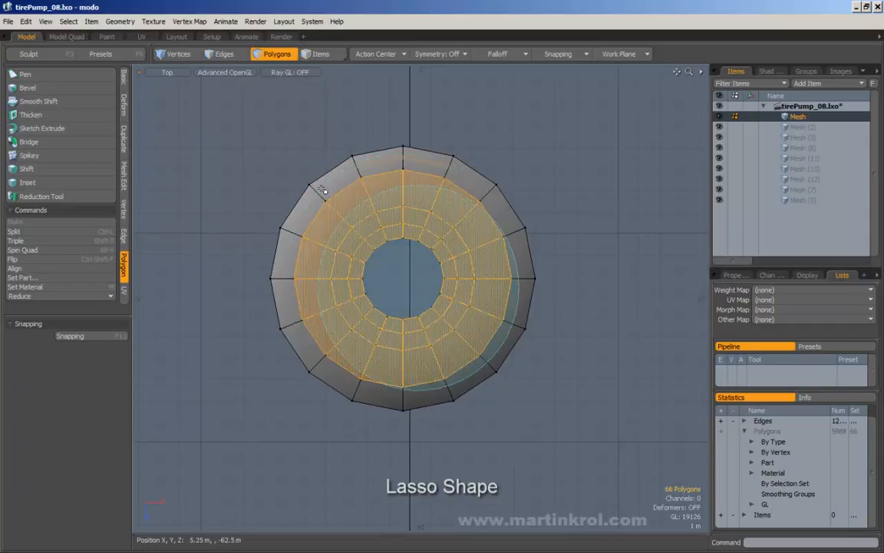
right_click_drag(290, 166, 290, 166)
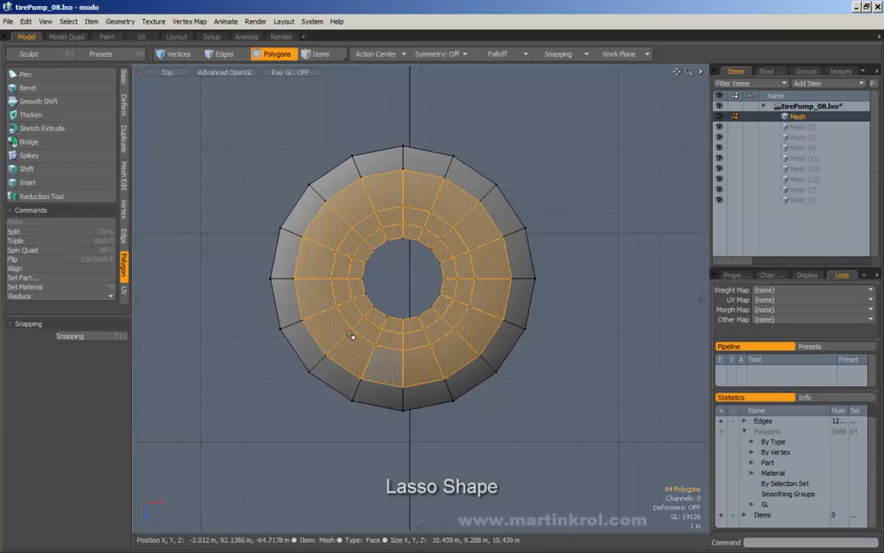
right_click_drag(482, 193, 471, 196, "alt")
left_click_drag(471, 196, 420, 218, "alt")
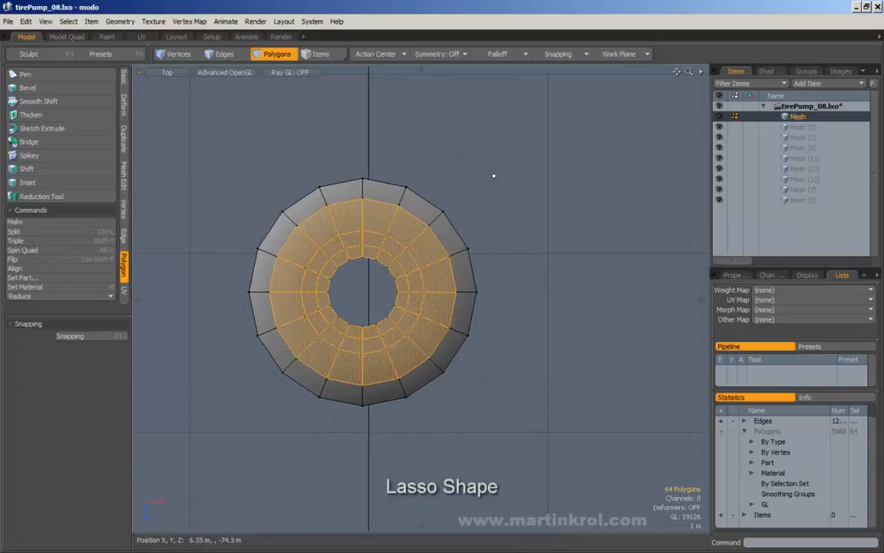
left_click(493, 175)
left_click(67, 23)
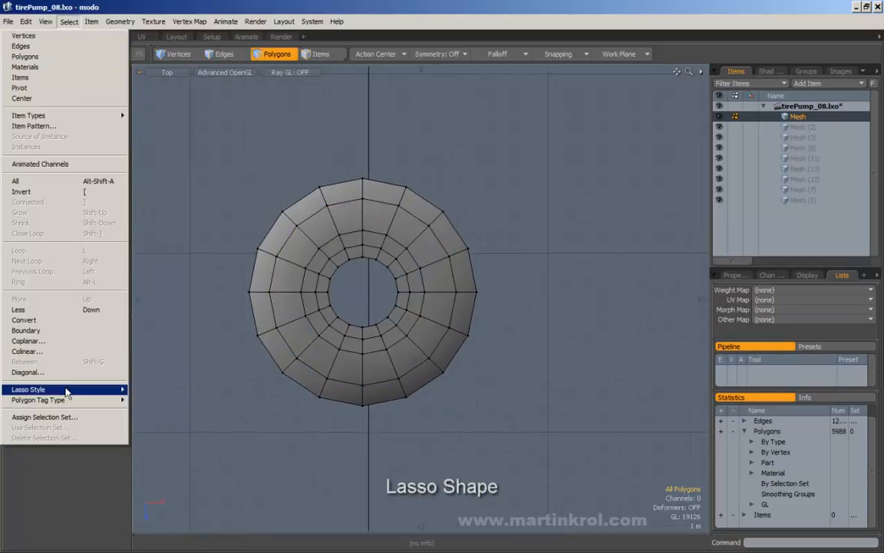
mouse_move(66, 389)
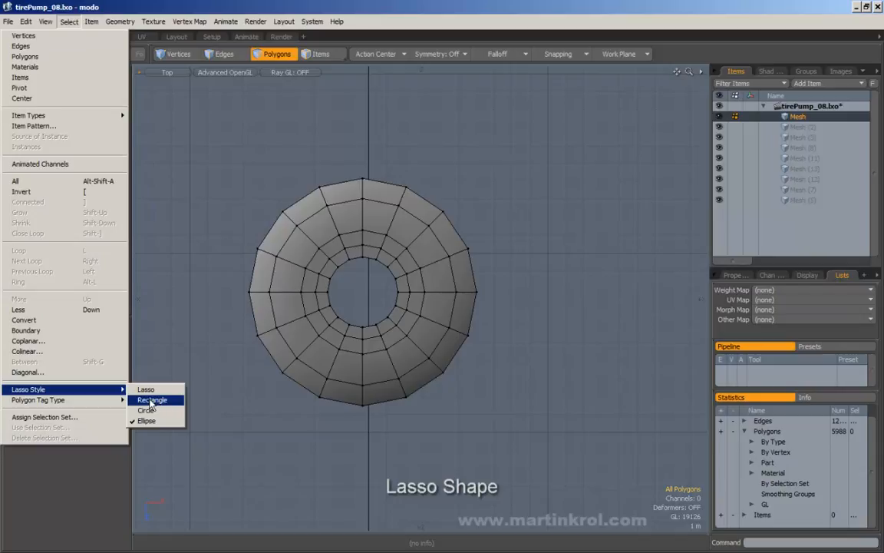
Step: Set the Lasso Style to Rectangle and rectangle-select the ring's inner polygons
left_click(151, 400)
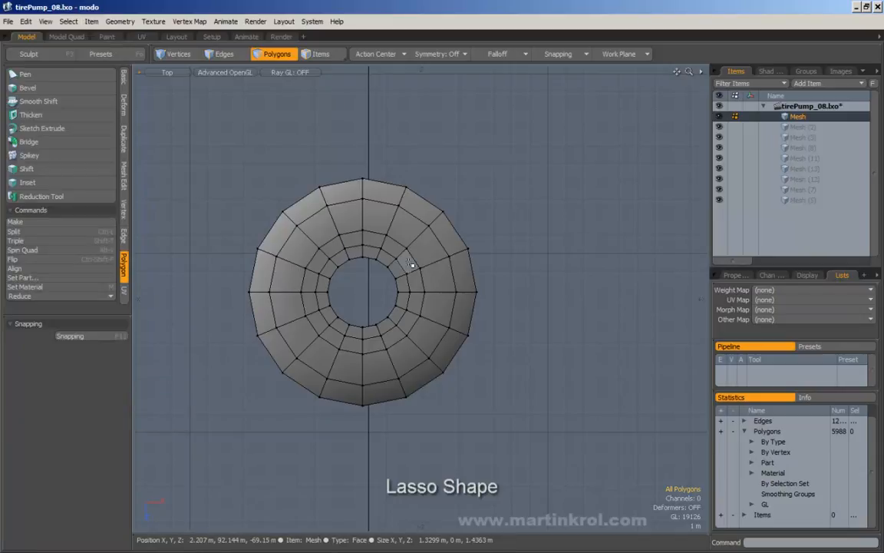
right_click_drag(269, 192, 389, 320)
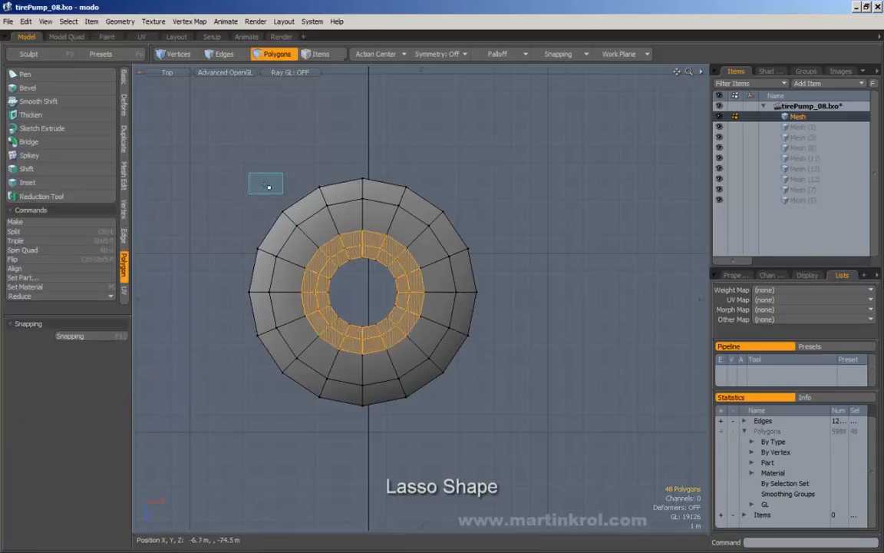
right_click_drag(266, 184, 455, 389)
right_click_drag(282, 187, 445, 366)
mouse_move(258, 169)
right_mouse_down("ctrl")
mouse_move(440, 404)
mouse_move(453, 409)
right_mouse_up("ctrl")
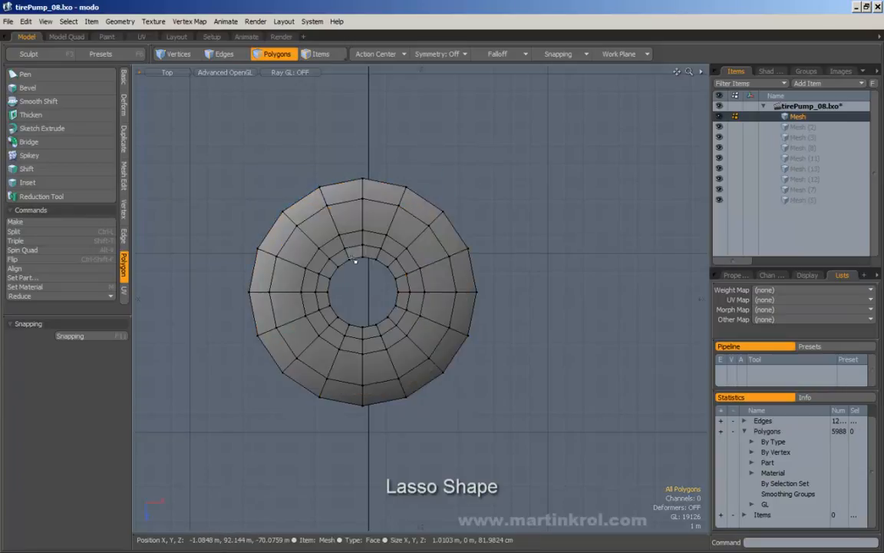
mouse_move(267, 188)
right_mouse_down()
mouse_move(422, 320)
mouse_move(434, 365)
right_mouse_up()
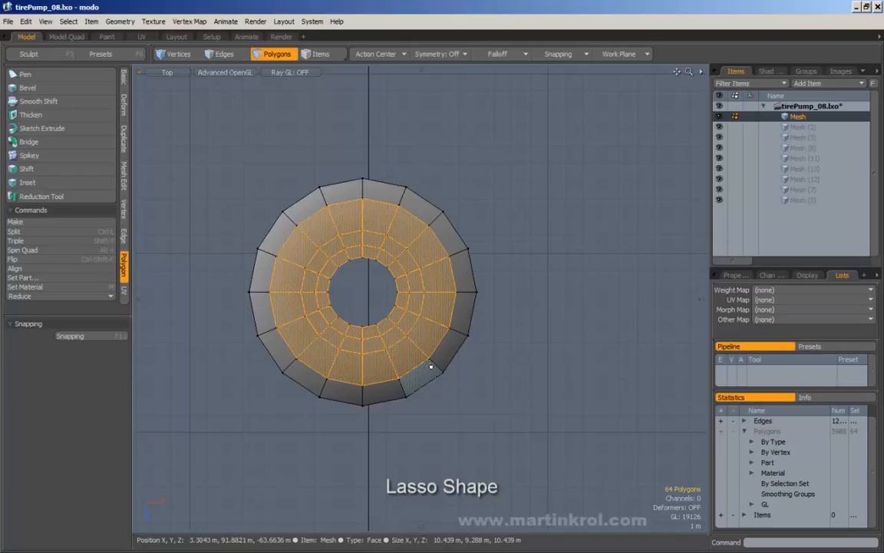
Step: Orbit into perspective, clear the selection and zoom out to the whole 5988-polygon pump
left_click_drag(357, 262, 365, 316, "alt")
left_click(443, 211)
left_click_drag(444, 215, 443, 232, "alt")
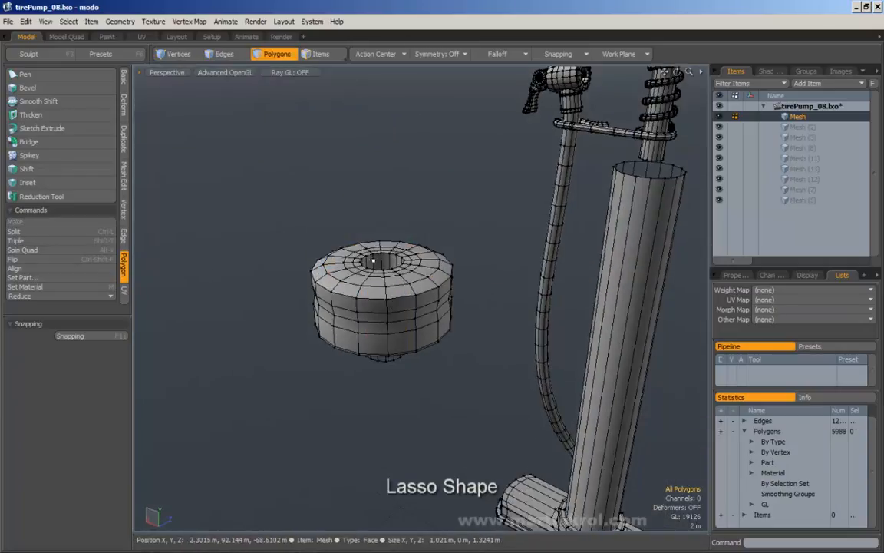
scroll(335, 303, "down", 10, "alt")
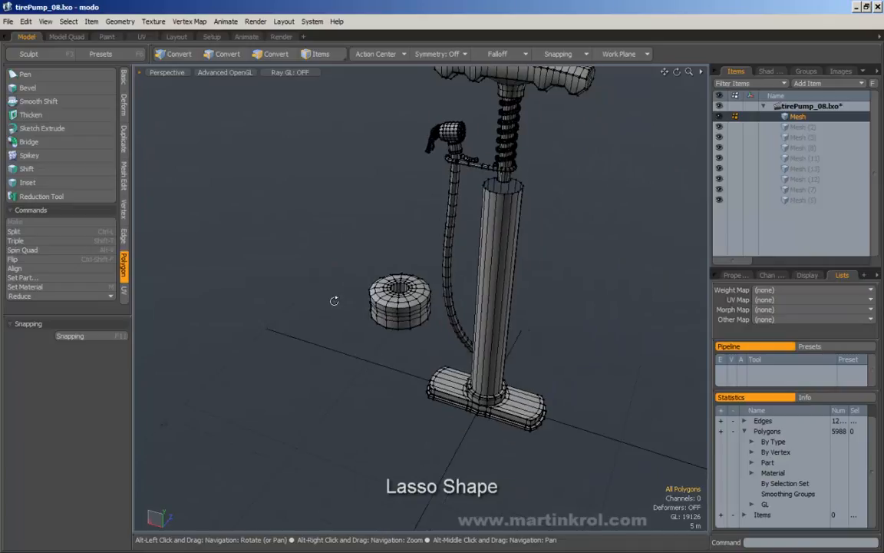
left_click_drag(335, 303, 336, 270, "alt")
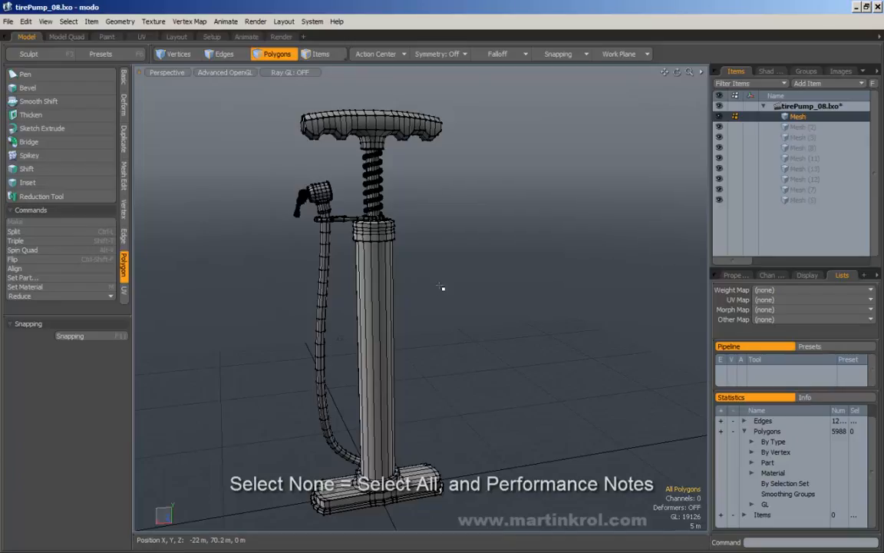
Step: Select three barrel polygons, pull them out along Z, then undo the move
left_click(371, 312)
left_click_drag(371, 313, 442, 340, "alt")
key("w")
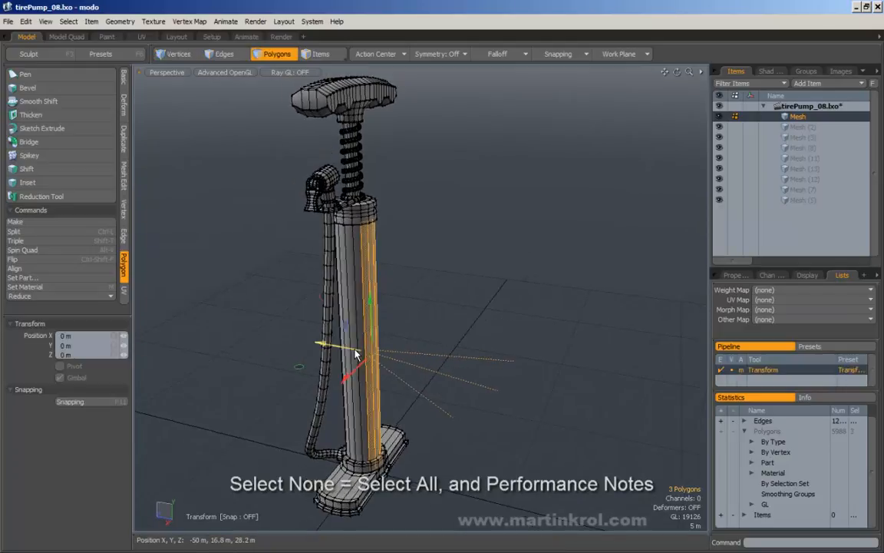
left_click_drag(356, 353, 430, 366)
left_click_drag(430, 366, 515, 249, "alt")
key("ctrl+z")
key("q")
Step: With nothing selected, move the whole pump along Z, then undo it
left_click_drag(515, 250, 524, 272)
left_click_drag(524, 274, 502, 310, "alt")
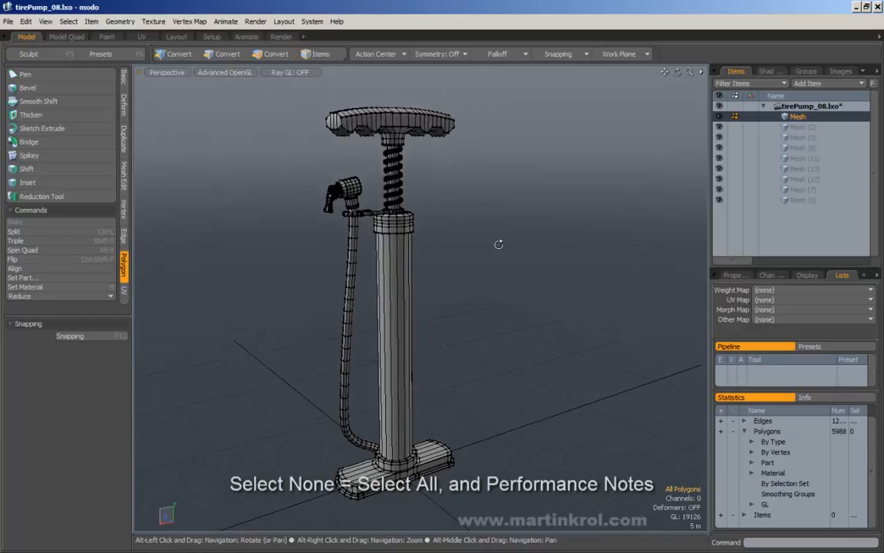
left_click_drag(499, 242, 490, 259, "alt")
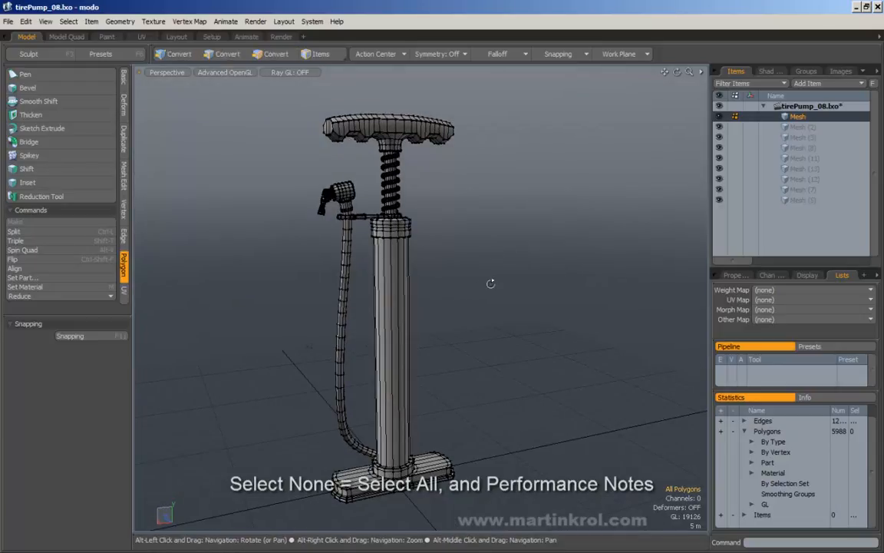
left_click_drag(474, 283, 416, 324, "alt")
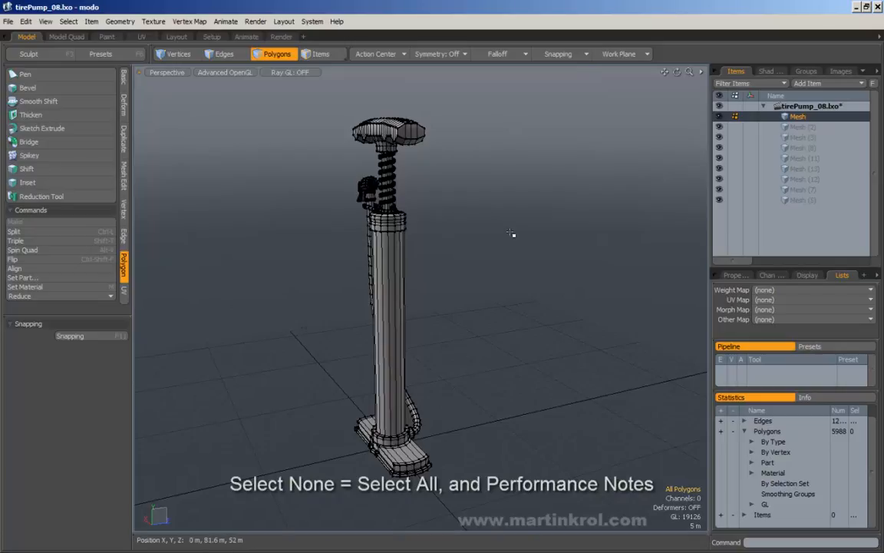
key("w")
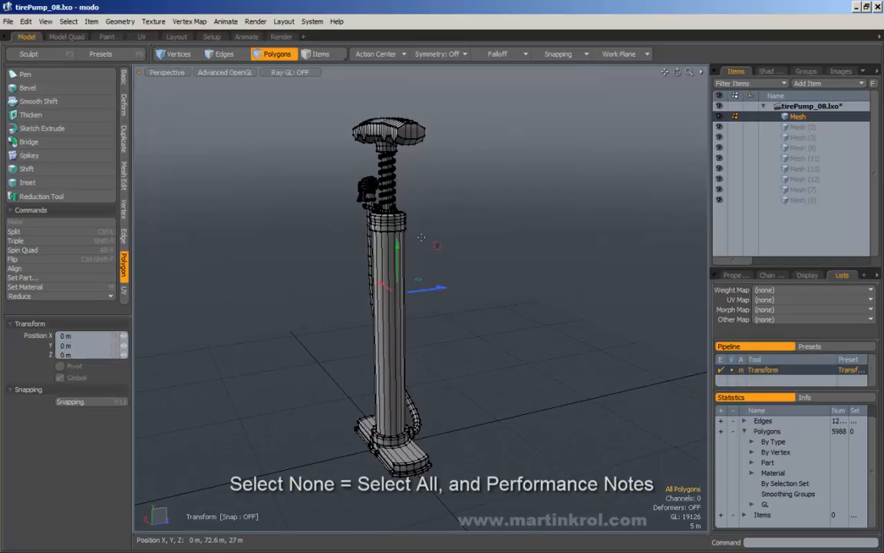
left_click_drag(449, 296, 403, 294)
key("ctrl+z")
key("space")
Step: Double-click to select the pump's tube polygons, try moving them, undo, and deselect
left_click_drag(498, 306, 467, 329, "alt")
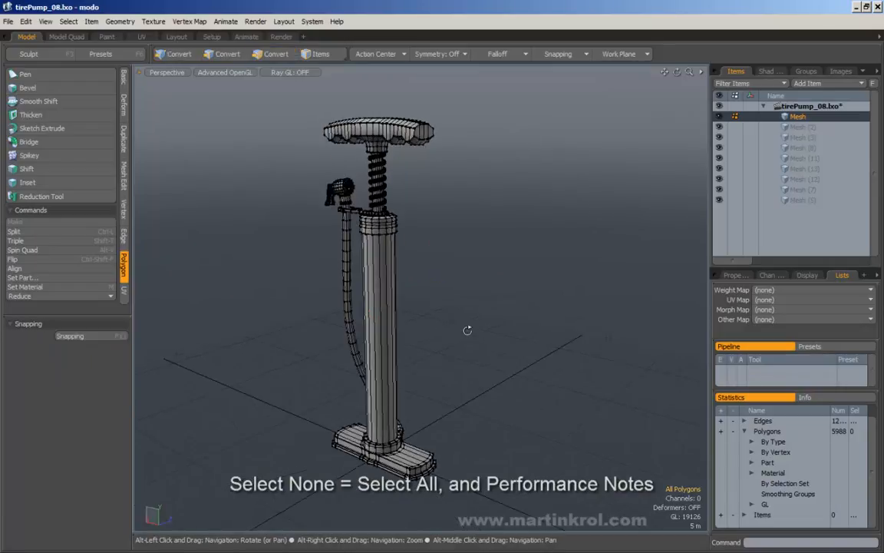
double_click(393, 309)
left_click_drag(421, 319, 350, 341, "alt")
key("w")
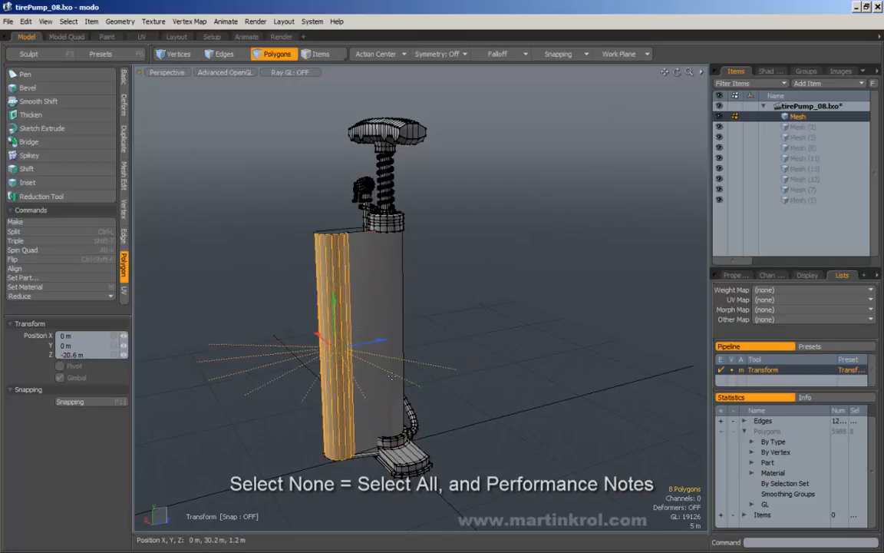
key("ctrl+z")
key("ctrl+z")
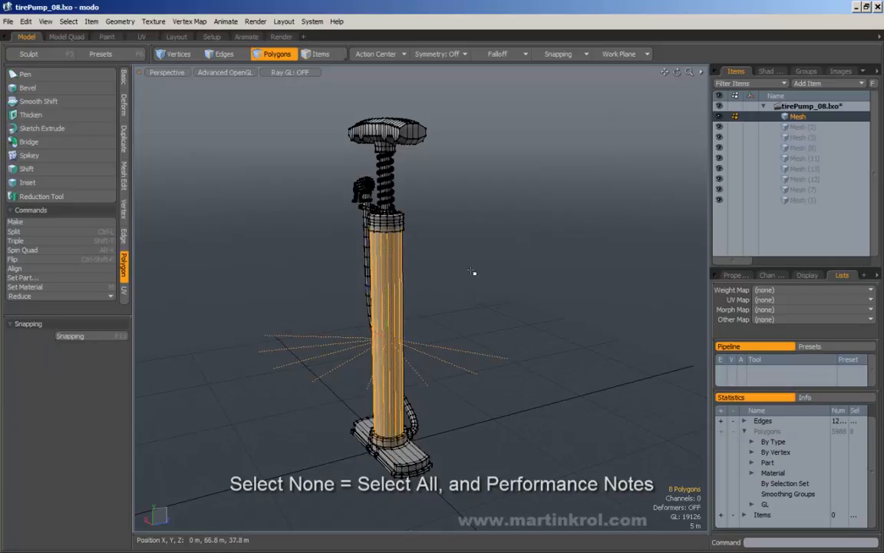
left_click(494, 304)
Step: Select every pump polygon, move the pump along Z, undo back to Z 0 m, and deselect
left_click_drag(444, 321, 576, 320, "alt")
scroll(576, 320, "down", 1)
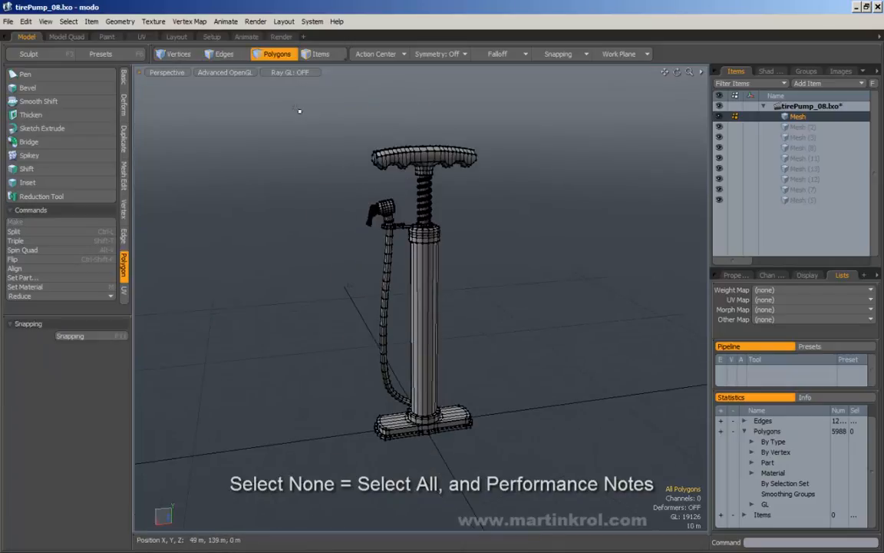
left_click_drag(267, 98, 545, 439)
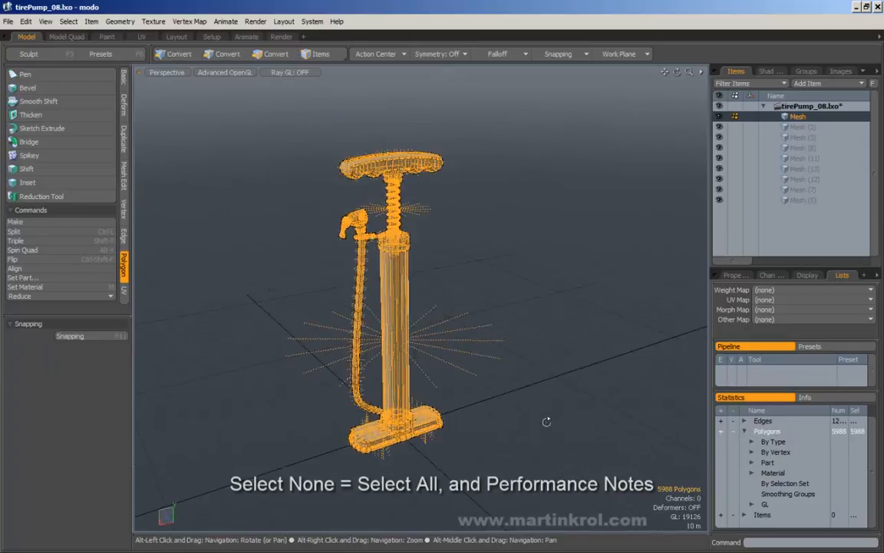
key("y")
left_click_drag(373, 292, 418, 304)
key("ctrl+z")
key("q")
left_click_drag(542, 241, 585, 313)
Step: Remove polygons from the cylinder selection until five barrel polygons remain
mouse_move(421, 326)
left_mouse_down("alt")
mouse_move(461, 332)
mouse_move(390, 335)
mouse_move(427, 322)
left_mouse_up("alt")
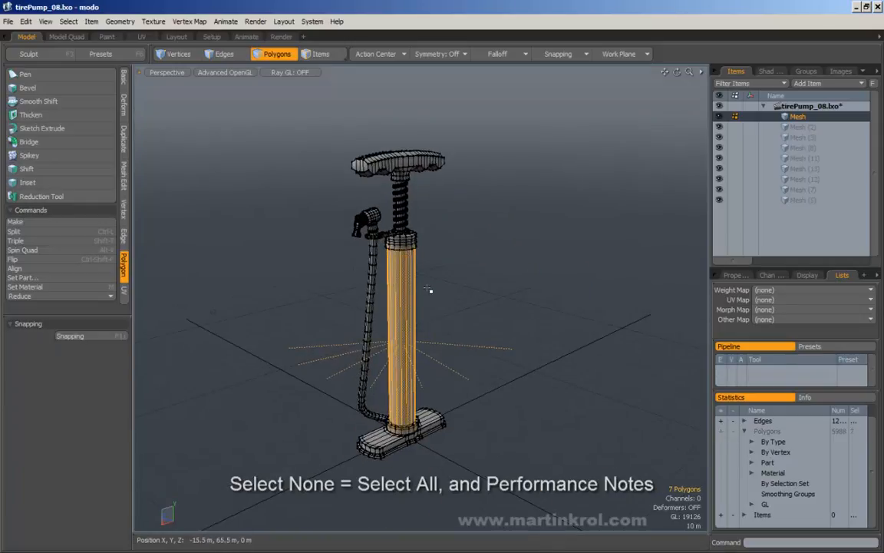
left_click(397, 299, "ctrl")
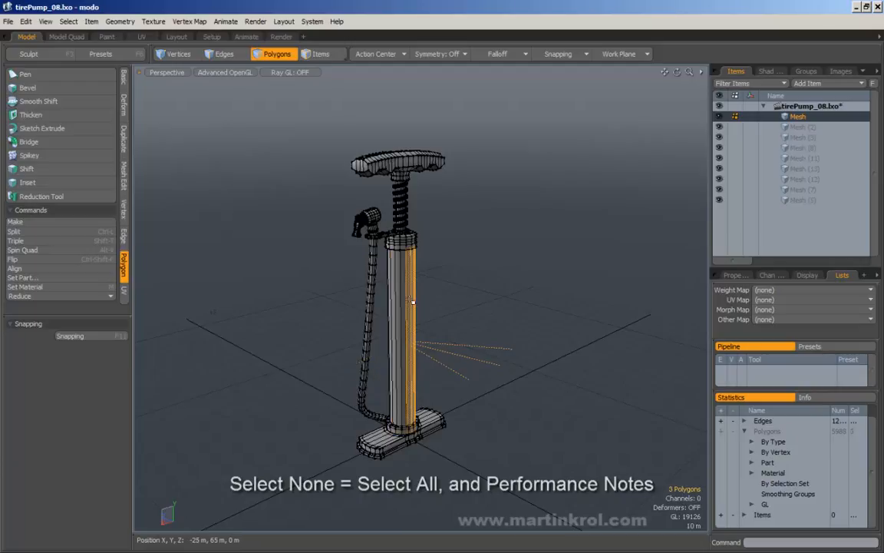
left_click(400, 309, "ctrl")
scroll(462, 355, "up", 2)
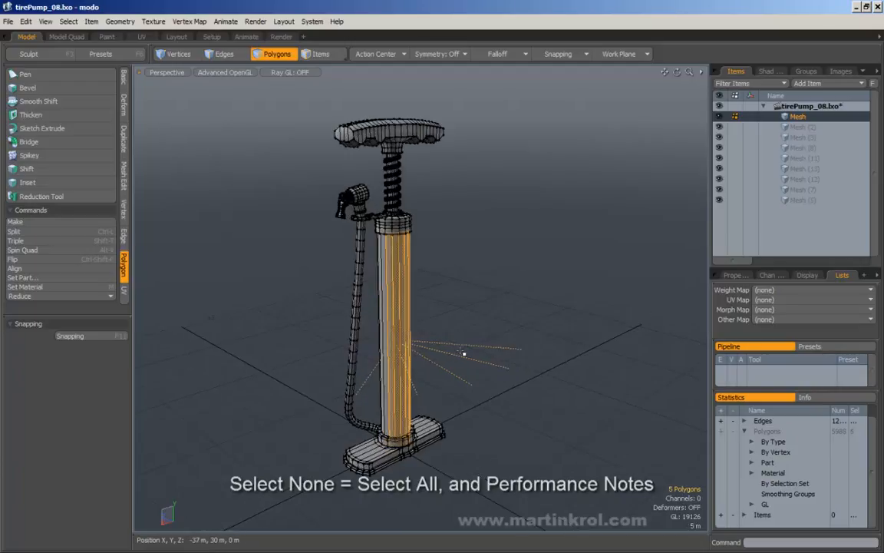
scroll(434, 374, "down", 2)
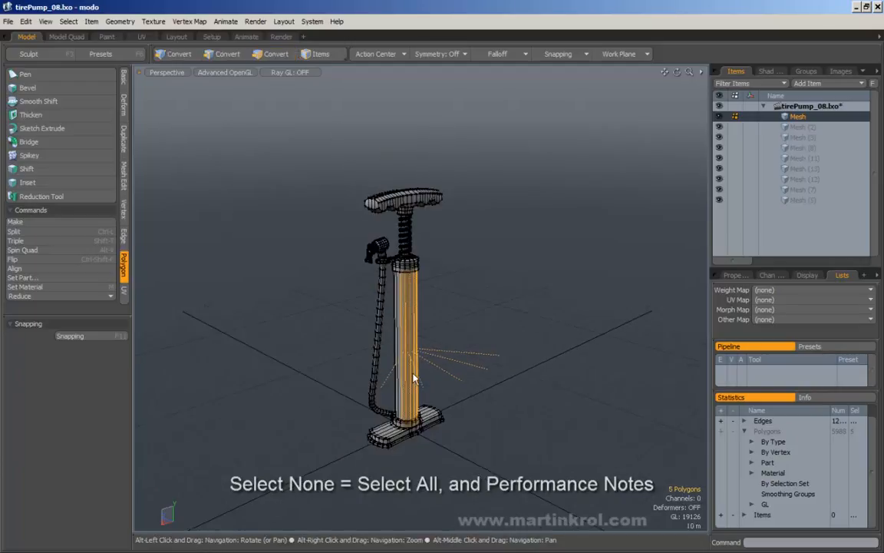
Step: Turn off Show Selected Face Normals in the viewport visibility options
left_click(221, 73)
mouse_move(213, 176)
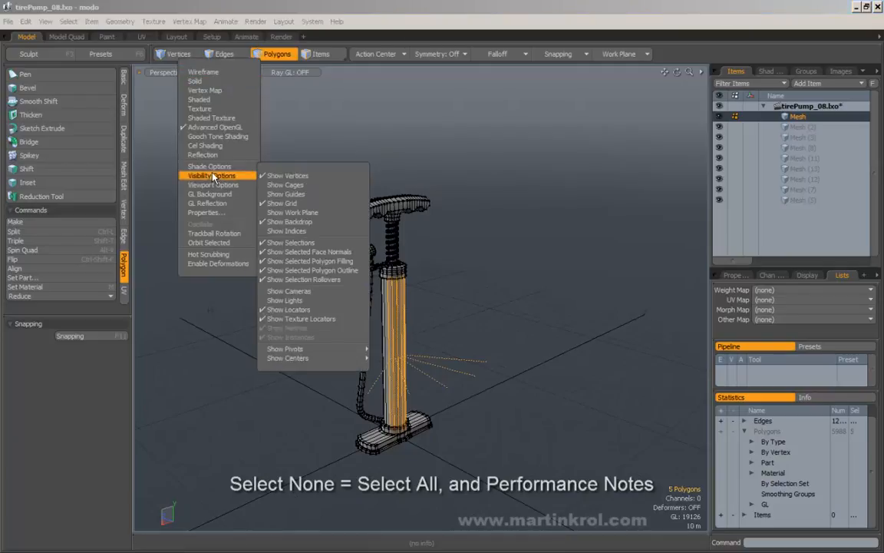
left_click(330, 254)
left_click_drag(497, 331, 415, 341, "alt")
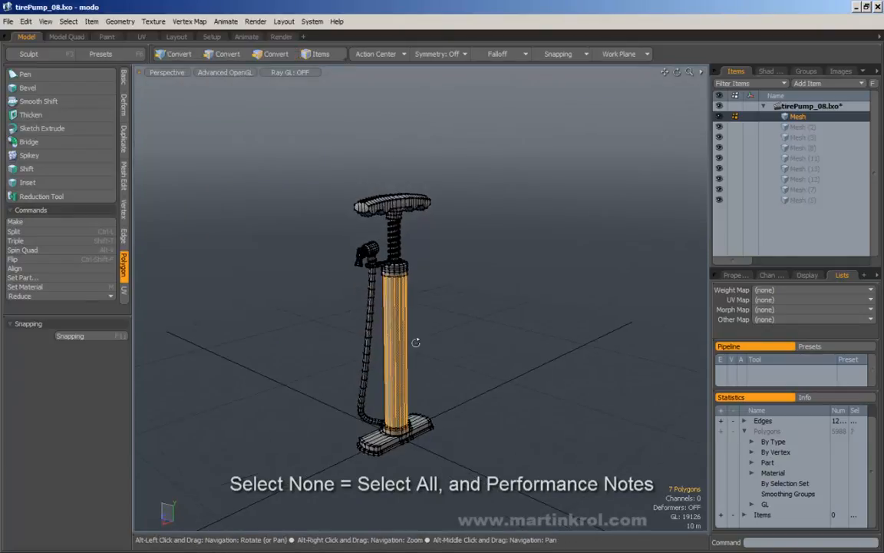
Step: Select all pump polygons, move the pump across the scene, then undo it to its original position
middle_click_drag(283, 142, 533, 498)
key("w")
left_click(505, 379)
mouse_move(505, 378)
left_mouse_down()
mouse_move(594, 356)
mouse_move(473, 315)
mouse_move(521, 392)
mouse_move(591, 403)
mouse_move(503, 367)
left_mouse_up()
mouse_move(502, 367)
left_mouse_down("alt")
mouse_move(461, 372)
mouse_move(502, 348)
mouse_move(395, 353)
mouse_move(498, 367)
left_mouse_up("alt")
key("q")
left_click(522, 267)
key("w")
key("ctrl+z")
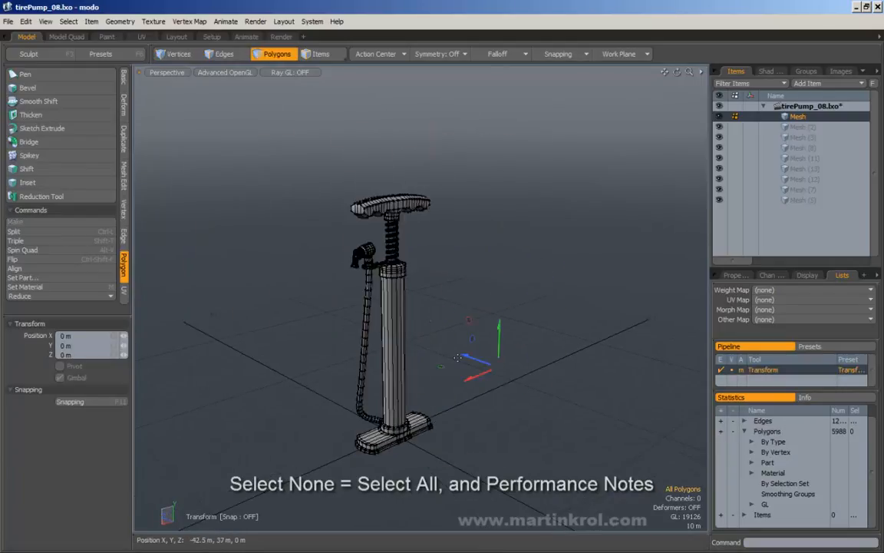
key("q")
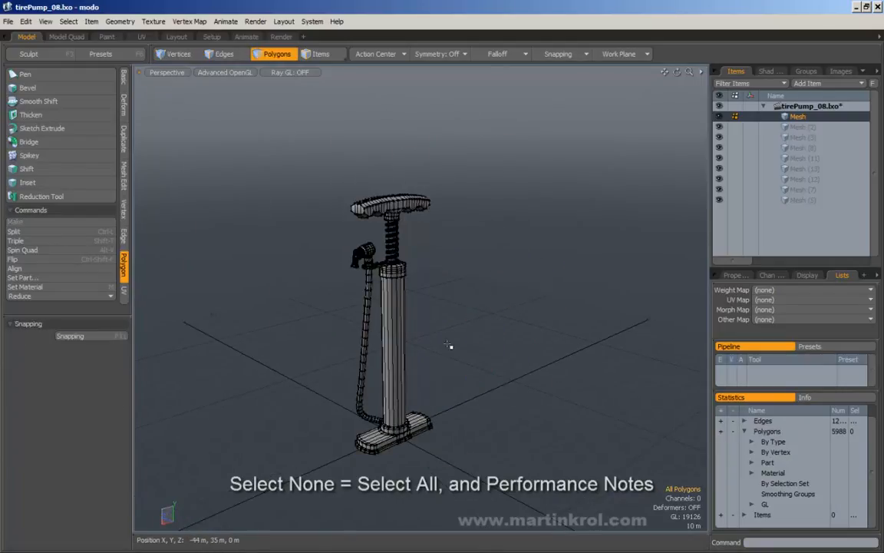
Step: With nothing selected, move the pump mesh up and back
left_click_drag(450, 348, 322, 244, "alt")
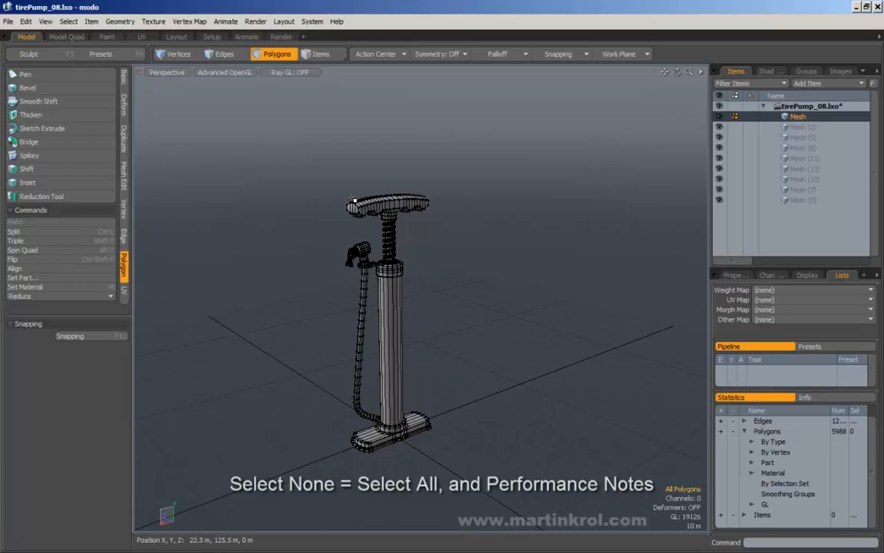
left_click_drag(387, 334, 429, 376, "alt")
left_click_drag(504, 342, 478, 360, "alt")
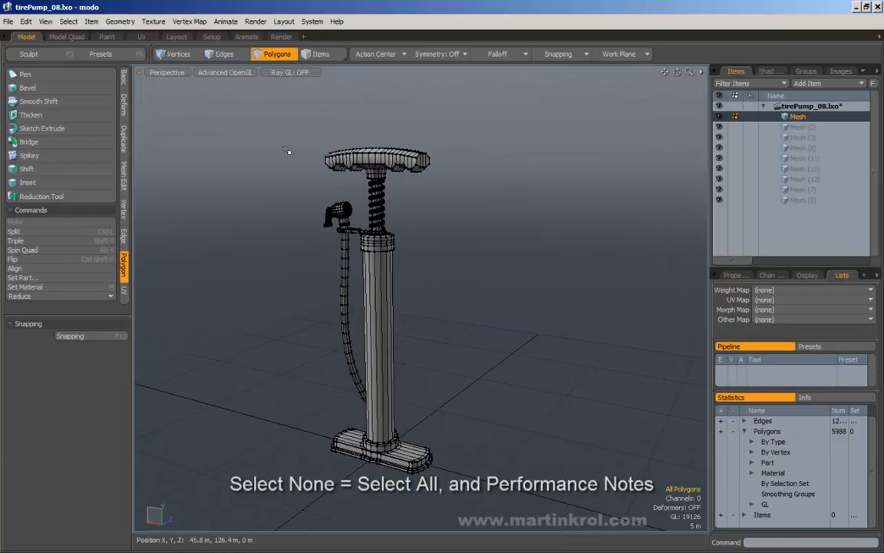
left_click_drag(448, 208, 426, 211, "alt")
key("w")
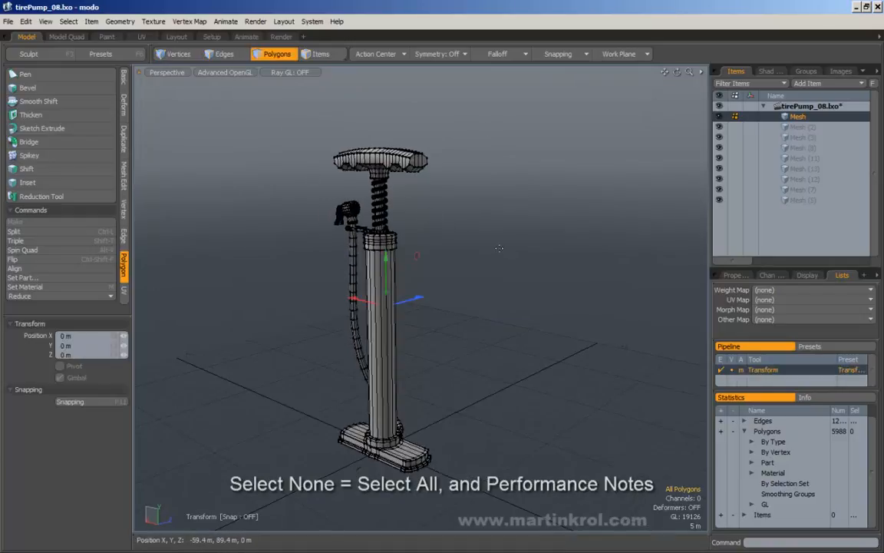
left_click_drag(515, 276, 537, 272)
key("q")
Step: Select all pump polygons, move them down-right and back up-left, then clear the selection
middle_click_drag(252, 130, 580, 523)
key("w")
left_click_drag(514, 372, 575, 406)
left_click_drag(610, 347, 582, 332)
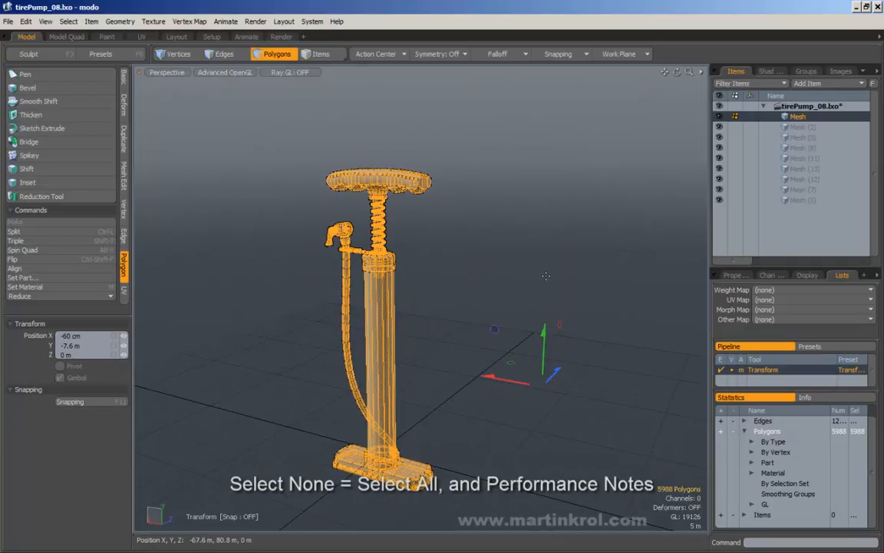
left_click_drag(527, 293, 506, 248, "alt")
key("q")
middle_click_drag(507, 247, 531, 272)
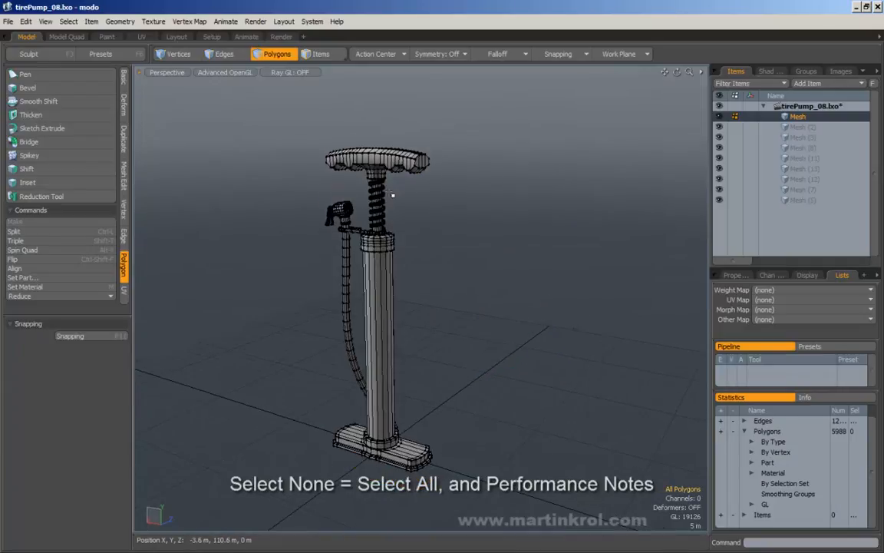
Step: Paint-select polygons on the handle, pull them to the left, then clear the selection
left_click_drag(403, 165, 415, 164)
mouse_move(441, 172)
left_mouse_down("alt")
mouse_move(518, 196)
mouse_move(522, 205)
left_mouse_up("alt")
key("w")
mouse_move(575, 227)
left_mouse_down()
mouse_move(387, 217)
mouse_move(562, 232)
mouse_move(580, 248)
left_mouse_up()
left_click_drag(580, 247, 533, 250, "alt")
key("q")
left_click(514, 222)
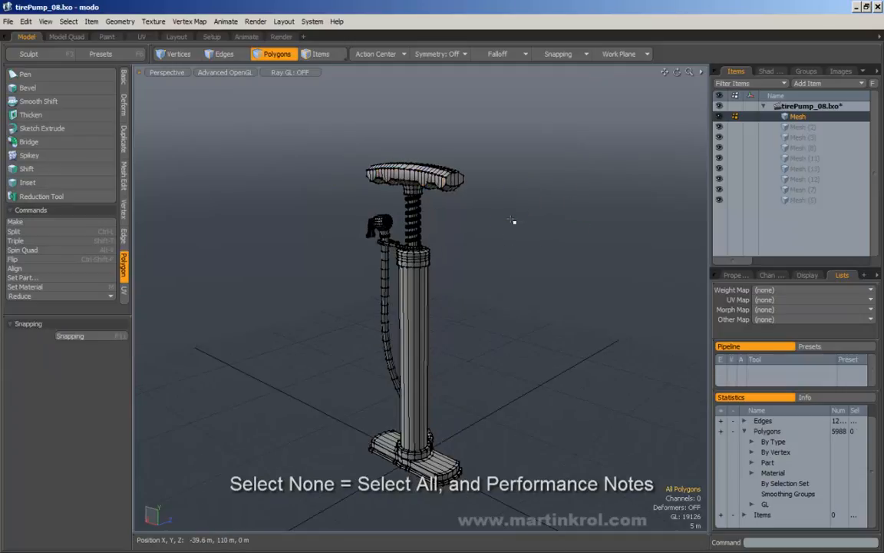
left_click_drag(468, 223, 479, 204, "alt")
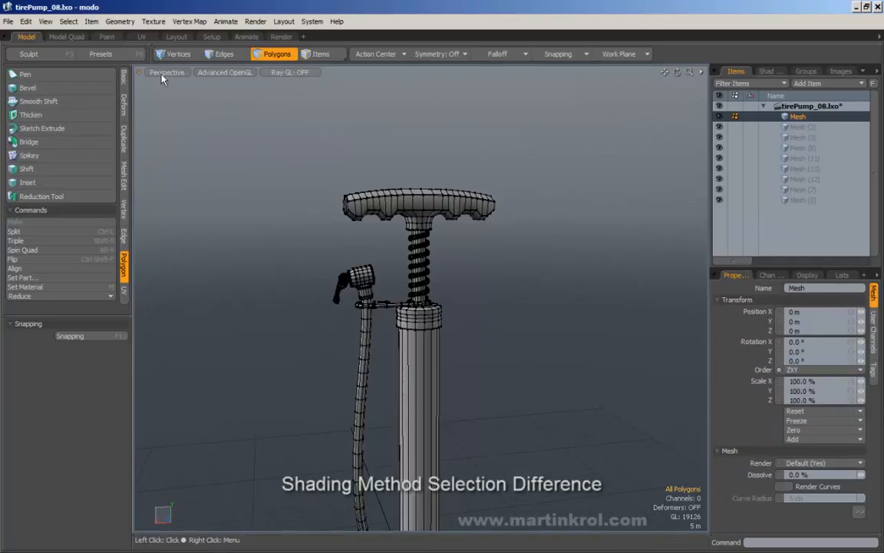
Step: Box-select the polygons at the left end of the handle in solid shading
left_click(227, 73)
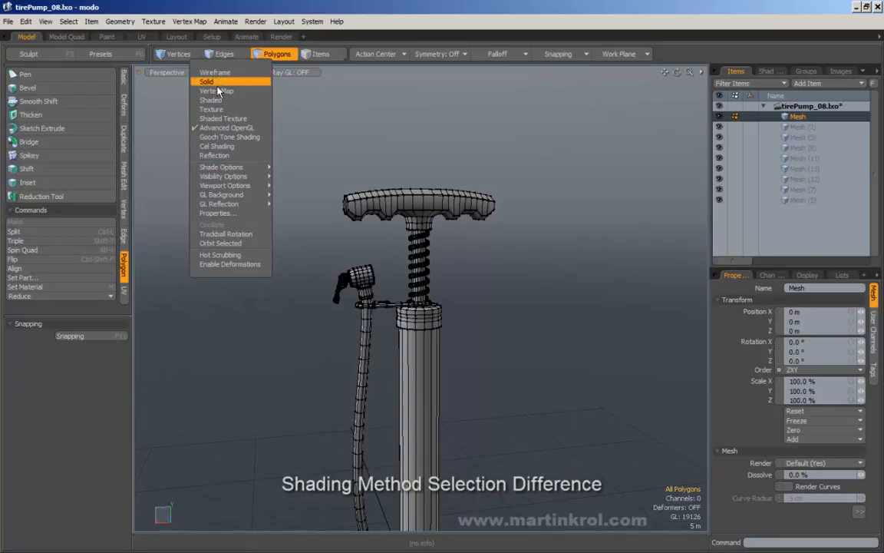
left_click(362, 118)
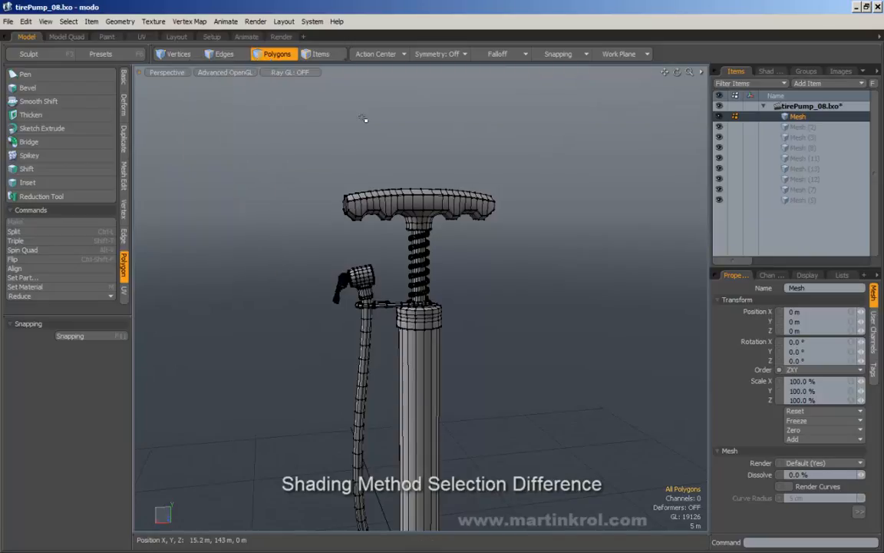
left_click_drag(363, 118, 324, 117, "alt")
middle_click_drag(396, 153, 369, 163, "alt")
left_click_drag(254, 134, 361, 246)
left_click_drag(251, 192, 355, 186, "alt")
Step: Clear the handle selection and switch the viewport shading to Wireframe
left_click(331, 175)
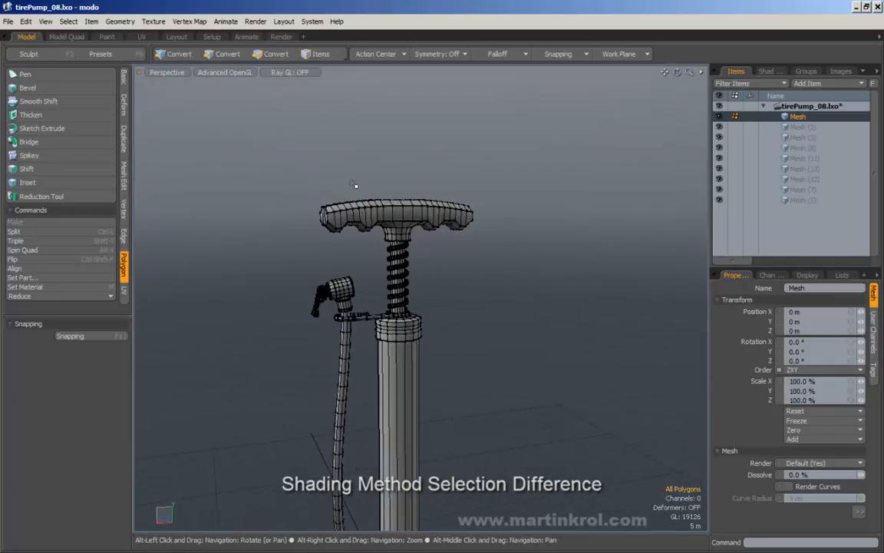
left_click(225, 73)
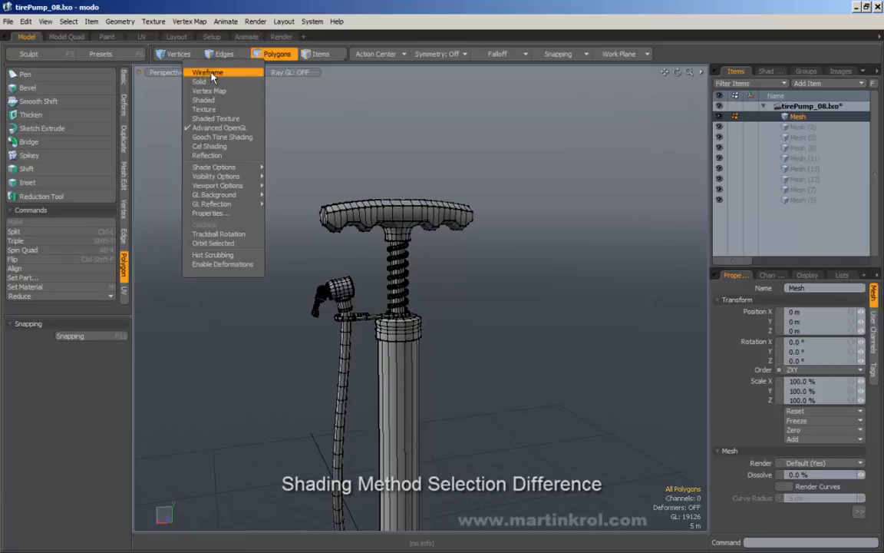
left_click(208, 72)
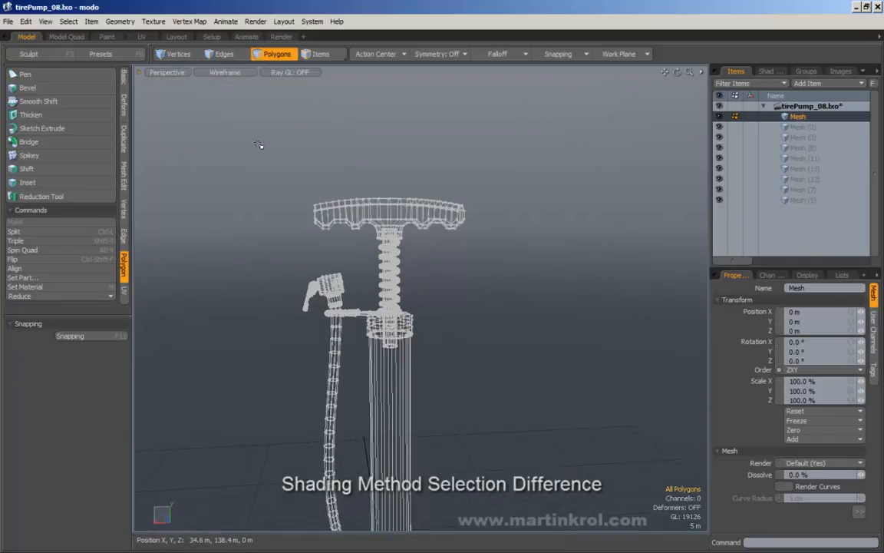
Step: Box-select the handle's left end through the wireframe, then switch back to Advanced OpenGL shading
left_click_drag(258, 143, 323, 221)
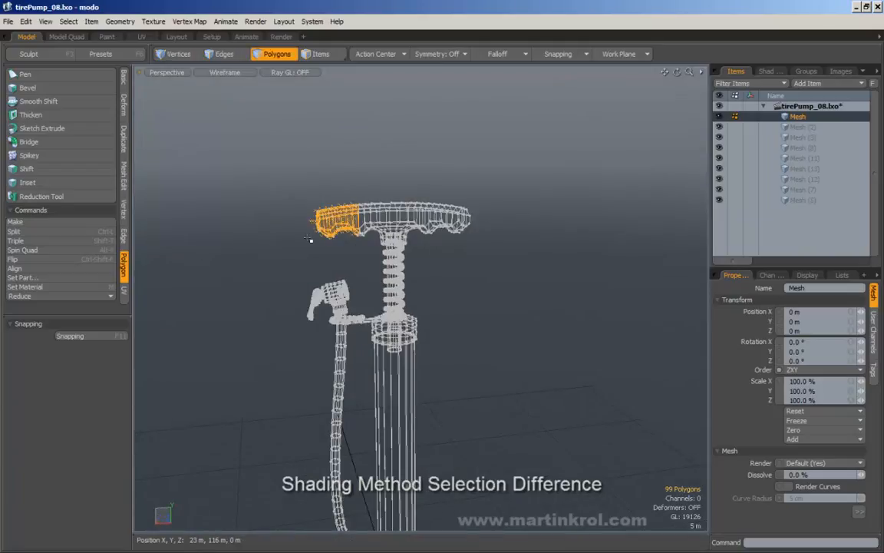
left_click_drag(297, 199, 247, 193, "alt")
left_click_drag(266, 162, 279, 238)
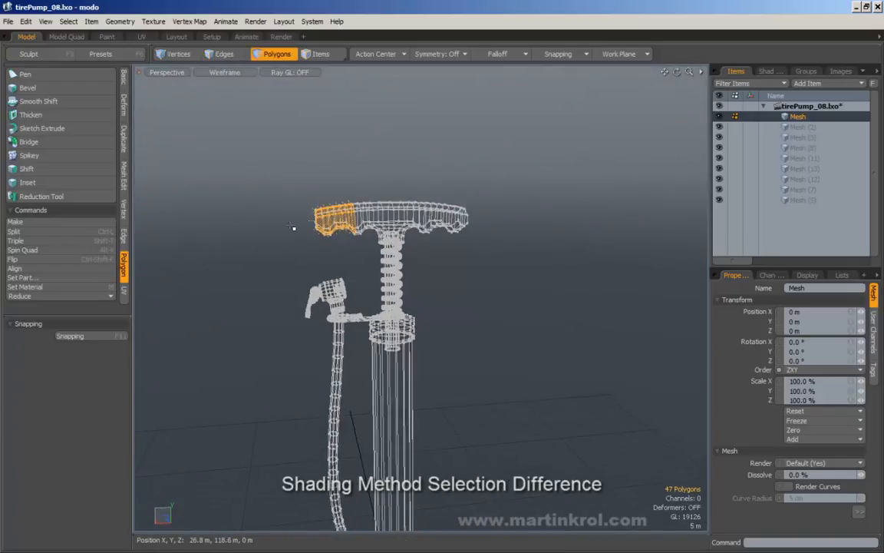
right_click_drag(267, 162, 371, 269)
mouse_move(265, 218)
left_mouse_down("alt")
mouse_move(438, 232)
mouse_move(280, 221)
left_mouse_up("alt")
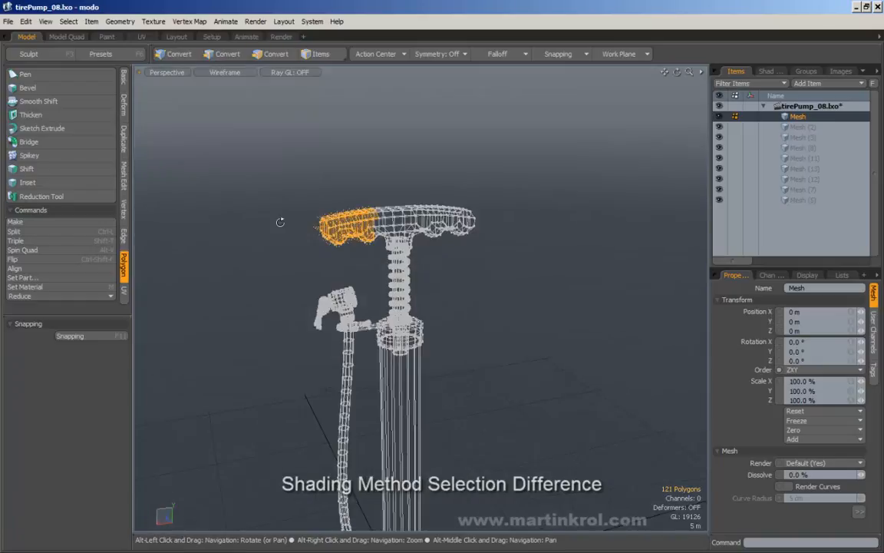
left_click(212, 72)
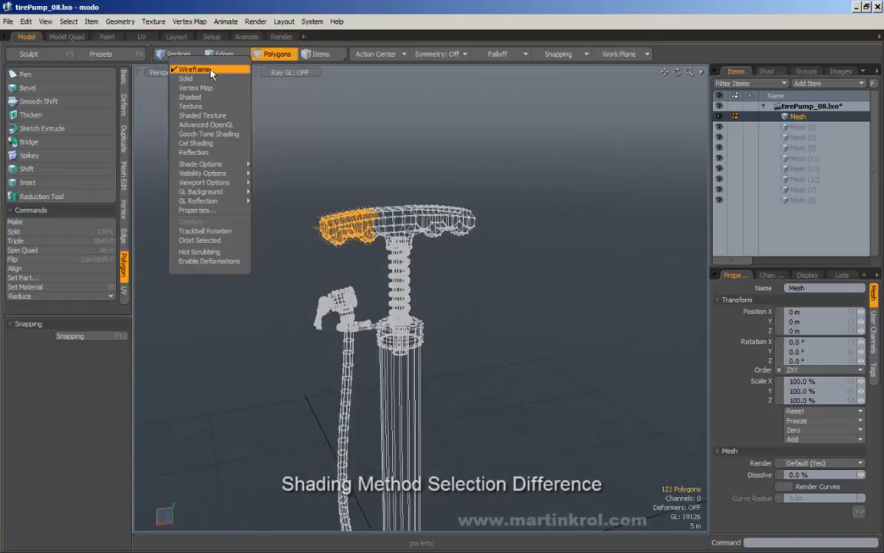
left_click(198, 125)
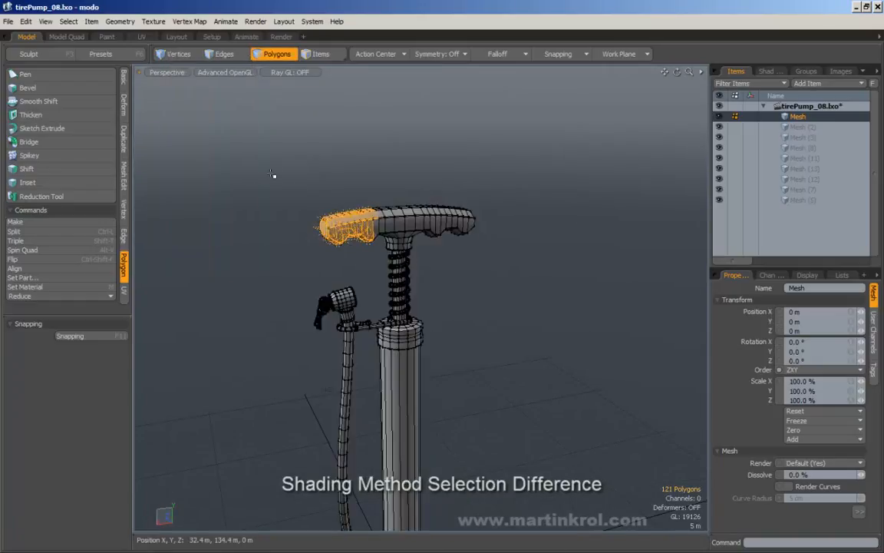
Step: Box-select the handle end in solid shading, add more end polygons, then clear the selection
left_click_drag(273, 173, 263, 166, "alt")
mouse_move(253, 158)
right_mouse_down("ctrl")
mouse_move(347, 241)
mouse_move(339, 259)
right_mouse_up("ctrl")
mouse_move(338, 259)
left_mouse_down("alt")
mouse_move(311, 307)
mouse_move(272, 223)
left_mouse_up("alt")
right_click_drag(241, 125, 326, 221, "shift")
mouse_move(327, 221)
left_mouse_down("alt")
mouse_move(310, 245)
mouse_move(548, 262)
mouse_move(320, 241)
mouse_move(303, 227)
left_mouse_up("alt")
left_click(290, 139)
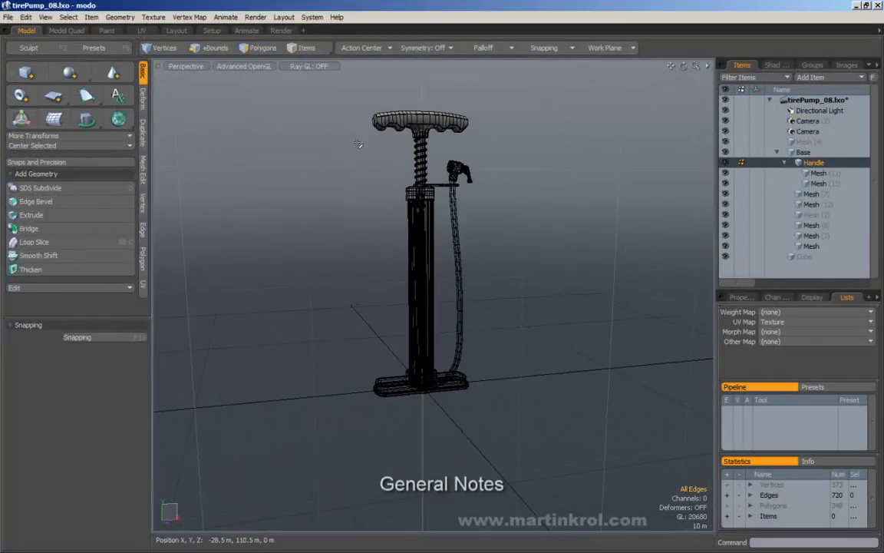
Step: Zoom in on the pump handle, clear the selection, and switch to Edges selection mode
left_click_drag(265, 90, 232, 190, "alt")
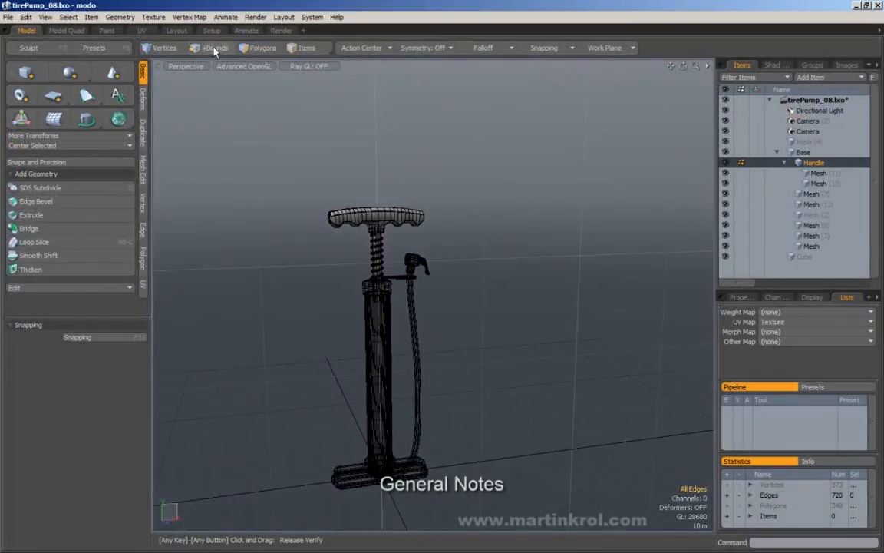
right_click_drag(349, 177, 430, 178, "alt")
left_click(367, 125)
left_click_drag(367, 124, 343, 129, "alt")
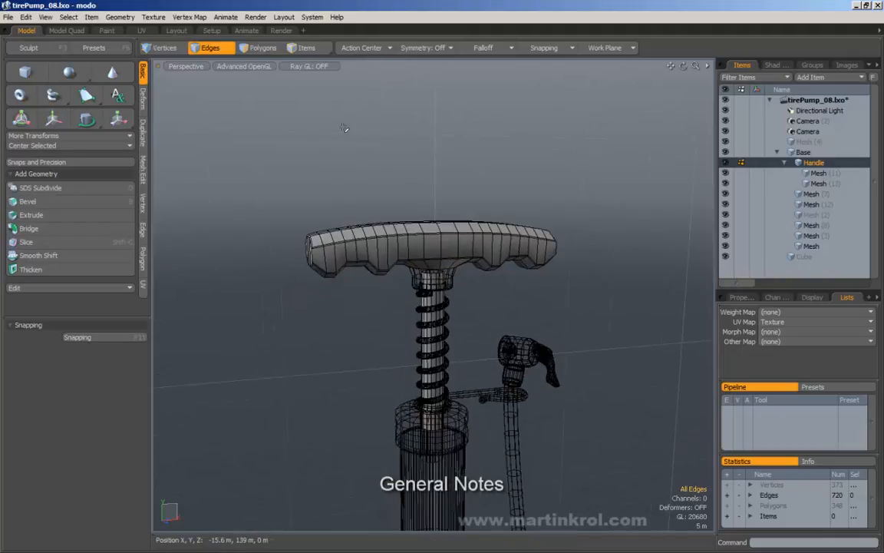
left_click(213, 49)
mouse_move(314, 201)
left_mouse_down("alt")
mouse_move(649, 260)
mouse_move(322, 278)
mouse_move(345, 361)
mouse_move(402, 280)
mouse_move(418, 291)
left_mouse_up("alt")
Step: In Polygons mode, paint-select the handle's front-face polygons from its left end to the middle
left_click(259, 49)
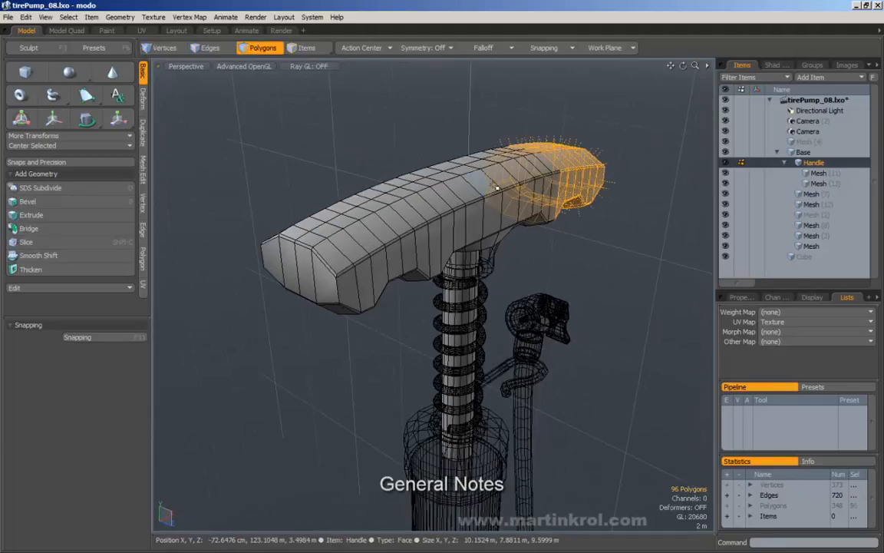
mouse_move(480, 182)
left_mouse_down()
mouse_move(347, 276)
mouse_move(330, 278)
mouse_move(375, 286)
left_mouse_up()
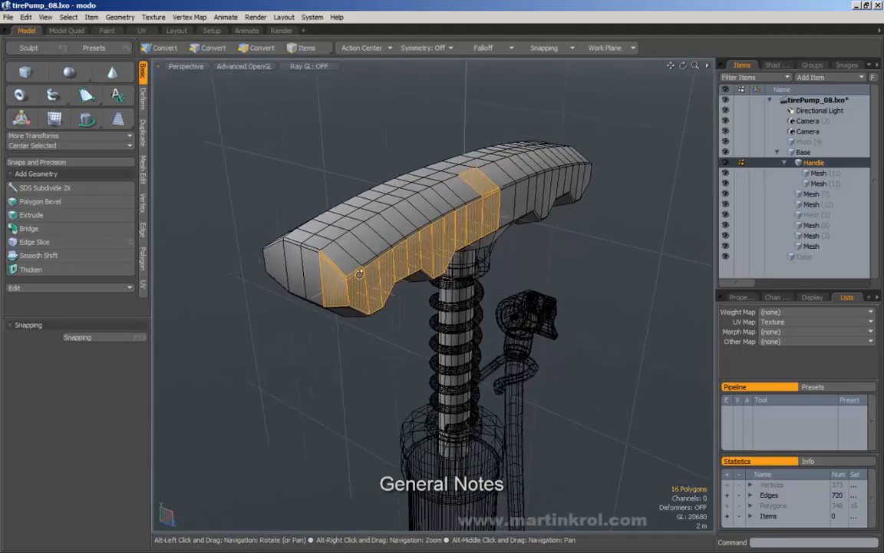
left_click_drag(546, 307, 317, 286, "alt")
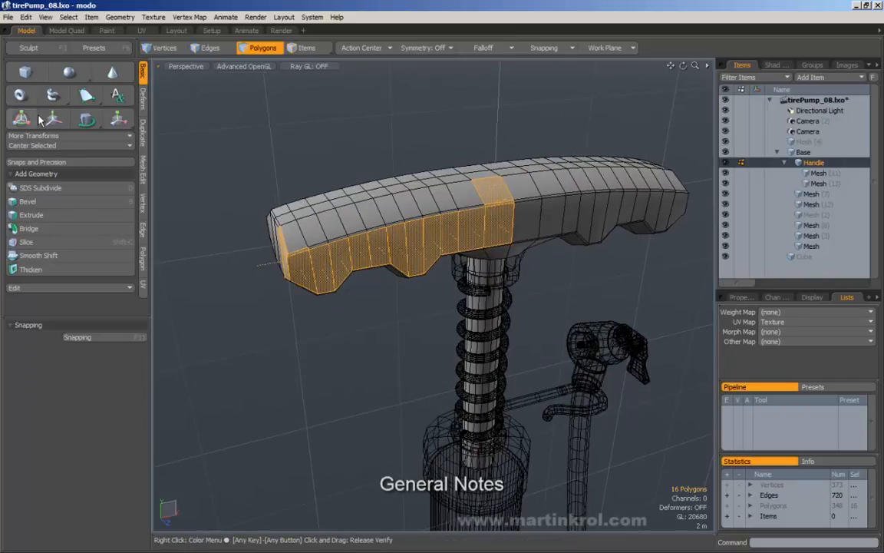
left_click(324, 143)
left_click_drag(324, 142, 428, 175, "alt")
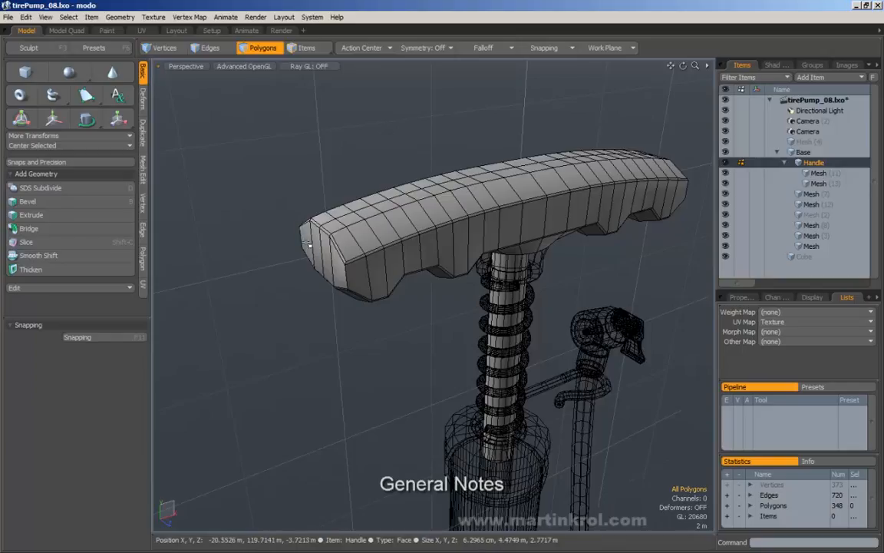
mouse_move(308, 244)
left_mouse_down()
mouse_move(330, 261)
mouse_move(531, 226)
mouse_move(307, 244)
mouse_move(318, 256)
left_mouse_up()
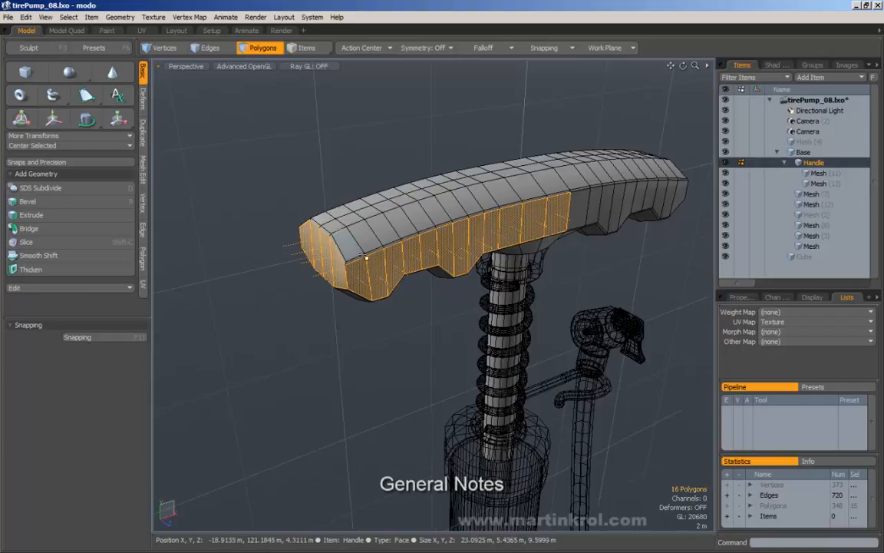
left_click_drag(330, 230, 291, 235, "alt")
Step: Pick a left-end and a right-side handle polygon and fill the loop between them via Select > Between
left_click(292, 235)
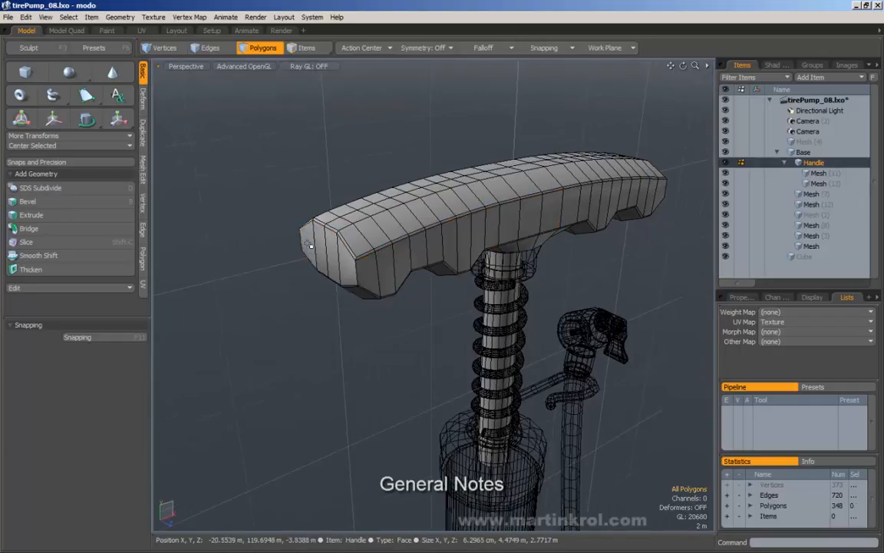
left_click(310, 245, "shift")
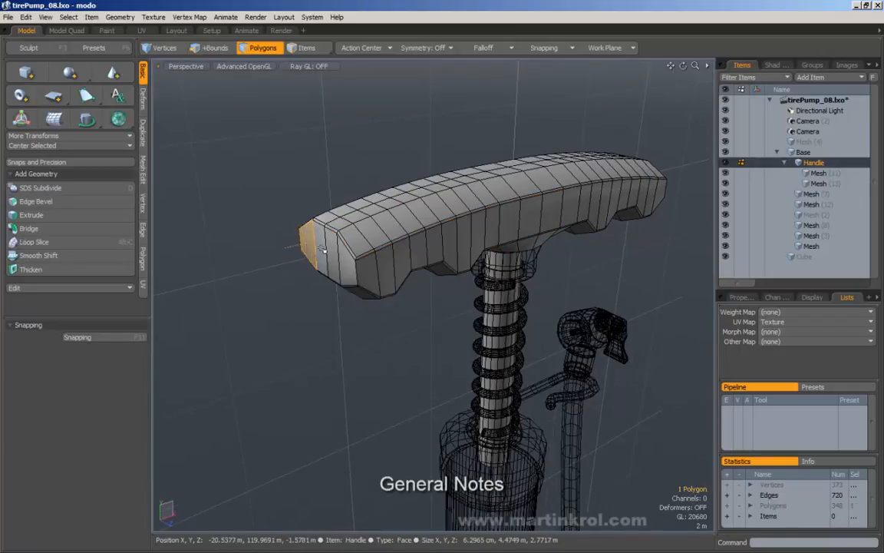
left_click(324, 251, "shift")
mouse_move(332, 257)
left_mouse_down("shift")
mouse_move(395, 261)
mouse_move(614, 206)
left_mouse_up("shift")
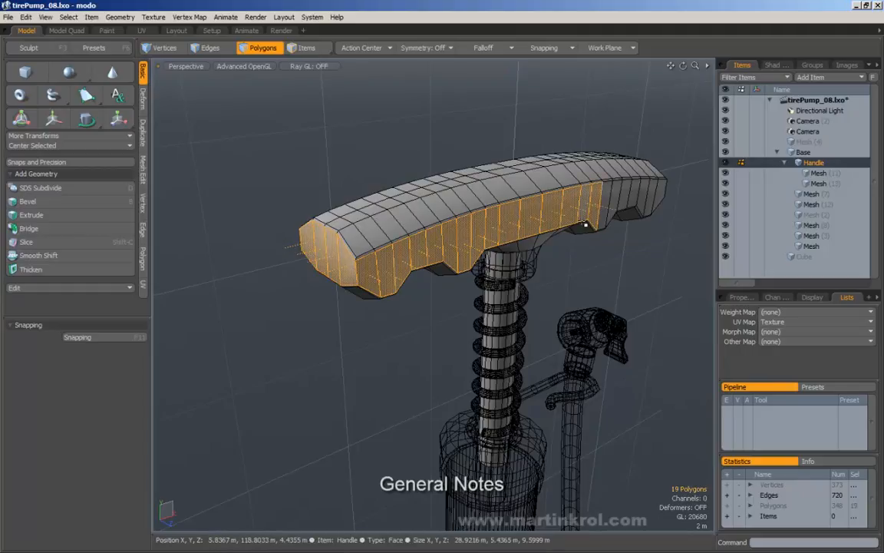
left_click(597, 205)
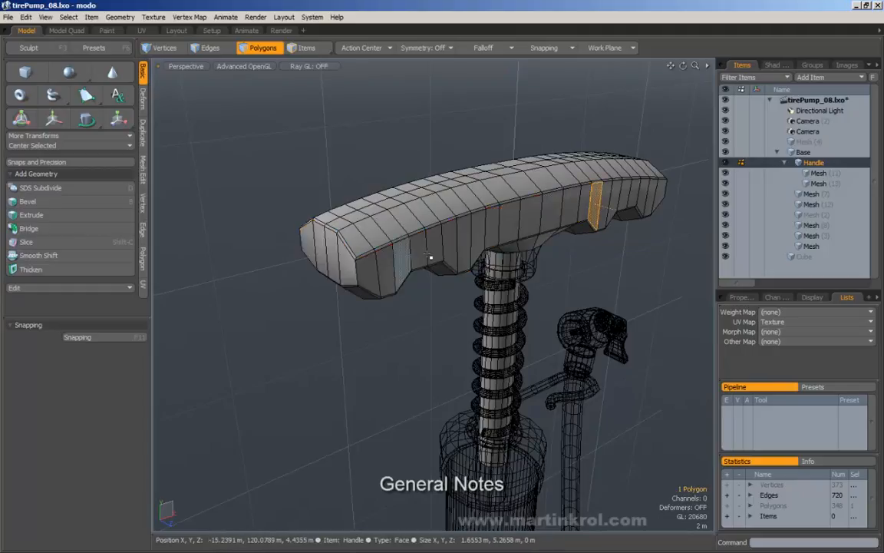
left_click(307, 244, "shift")
left_click(68, 16)
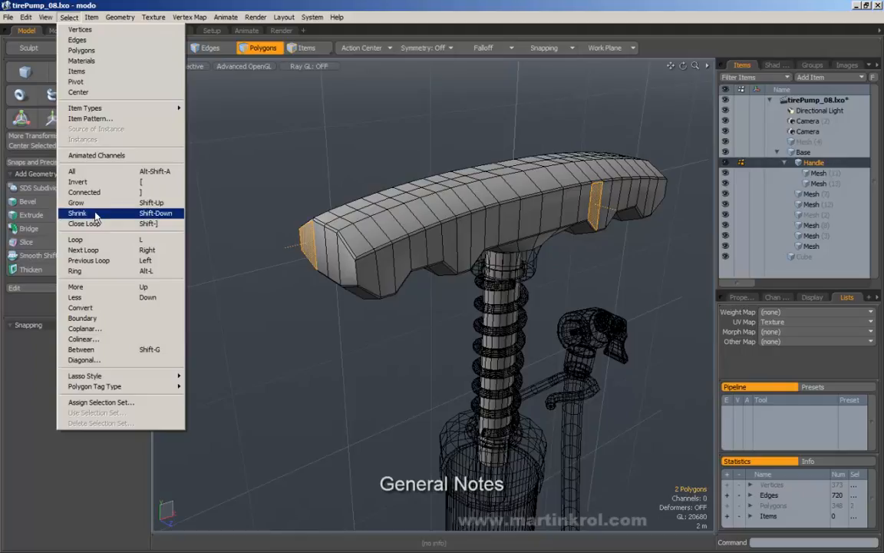
left_click(81, 349)
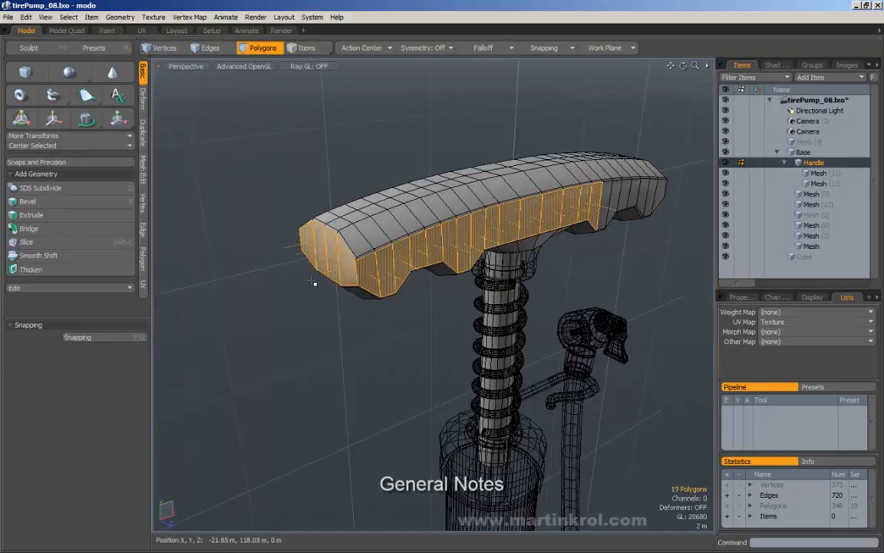
Step: Reselect the two handle polygons, fill the loop with Shift+G, then switch to Edges mode
right_click_drag(261, 176, 271, 214)
left_click(306, 244)
left_click(597, 203, "shift")
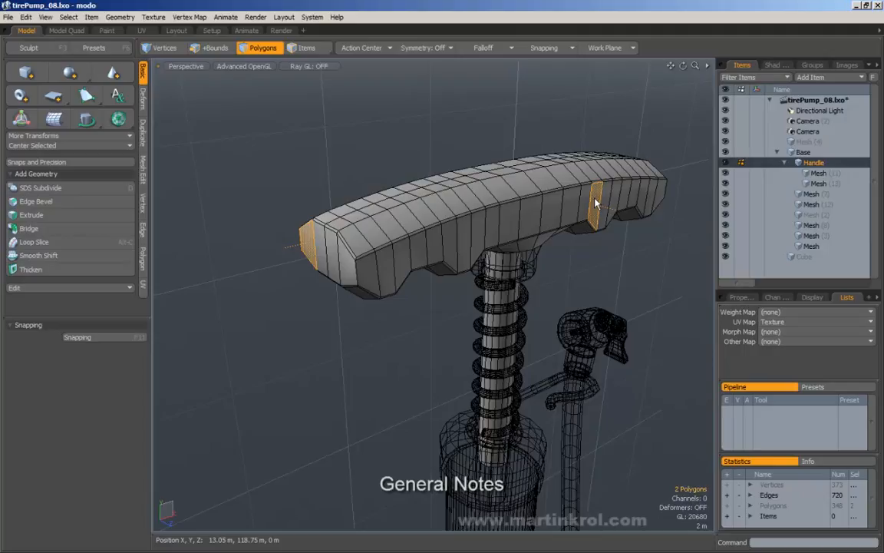
key("shift+g")
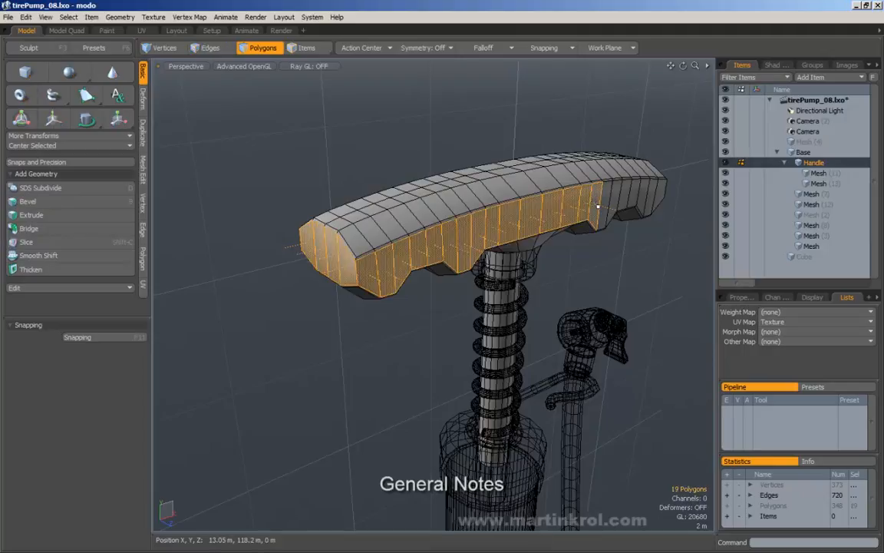
key("2")
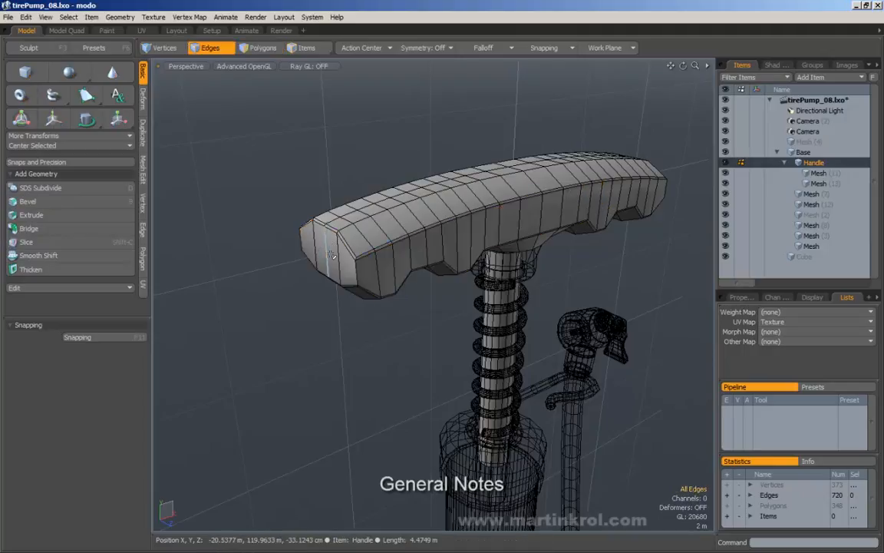
left_click(316, 250)
left_click(339, 258, "shift")
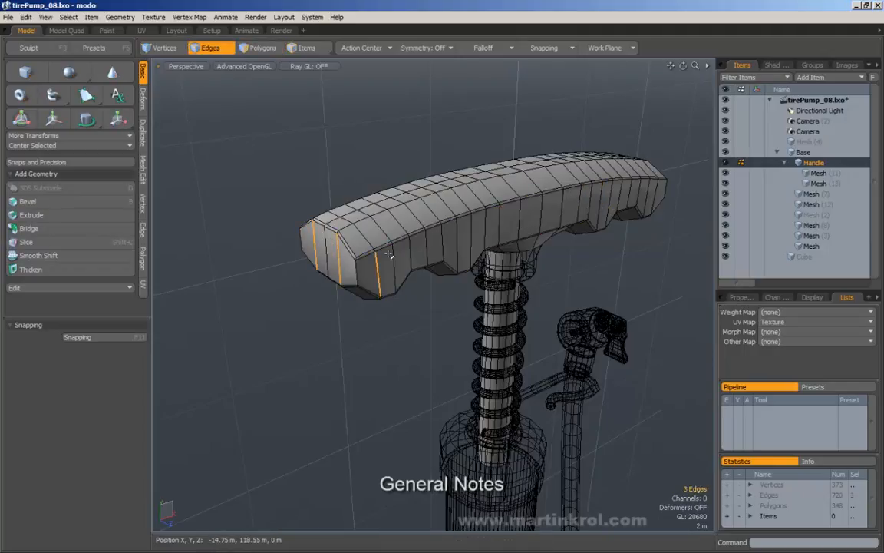
key("Up")
key("Up")
key("Up")
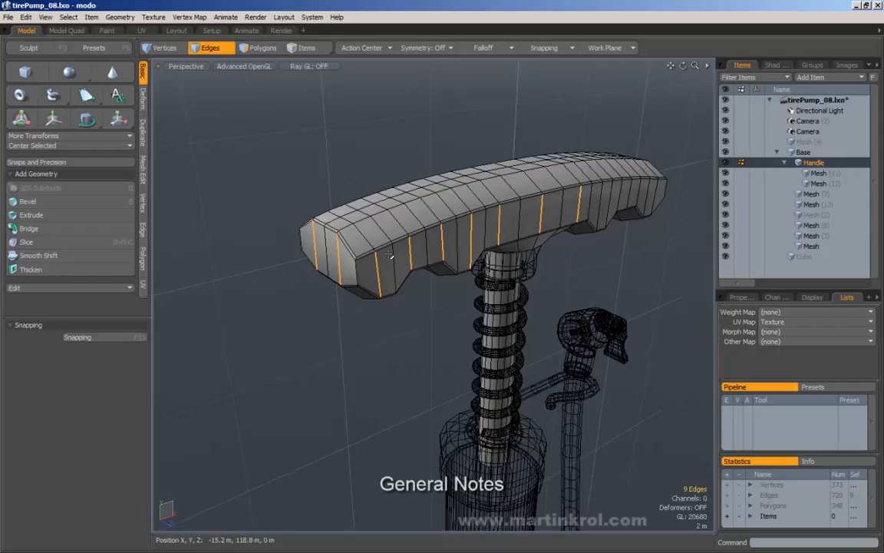
left_click(299, 199)
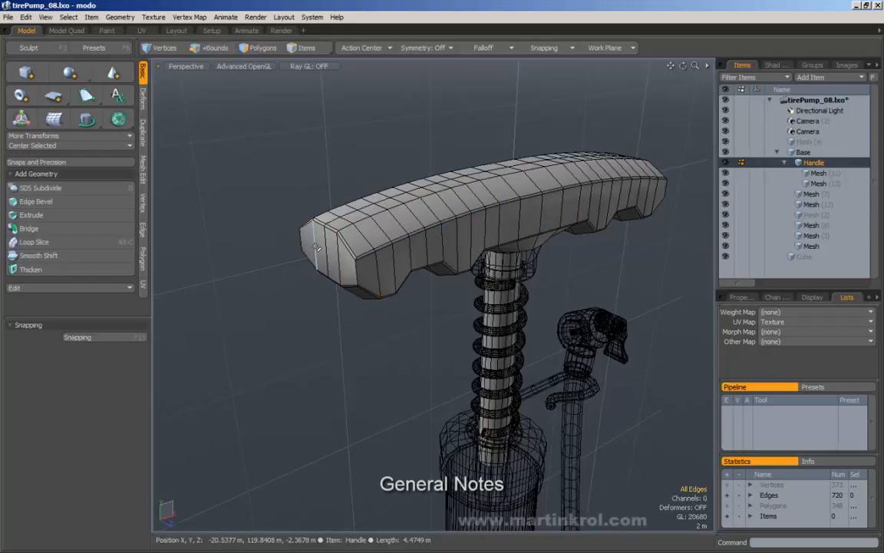
left_click(316, 247, "shift")
left_click(338, 254, "shift")
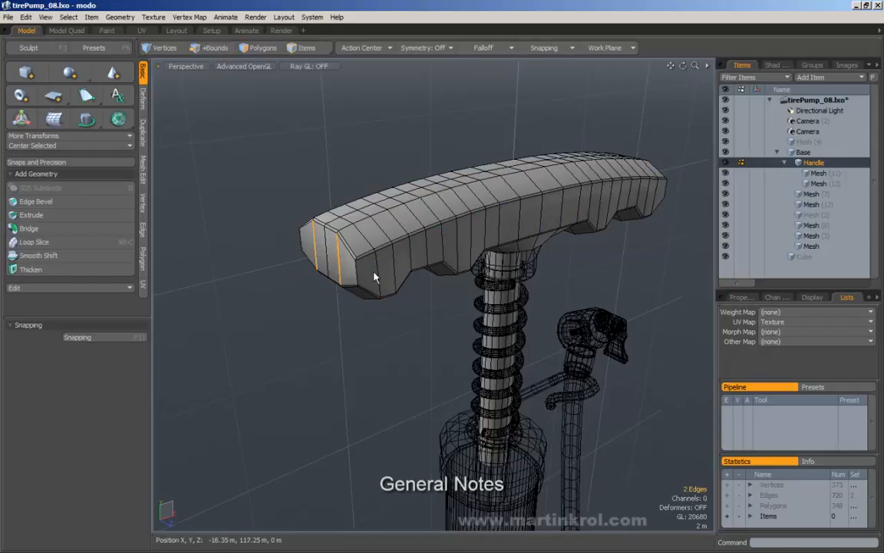
left_click(377, 271, "shift")
left_click(411, 252, "shift")
left_click(443, 241, "shift")
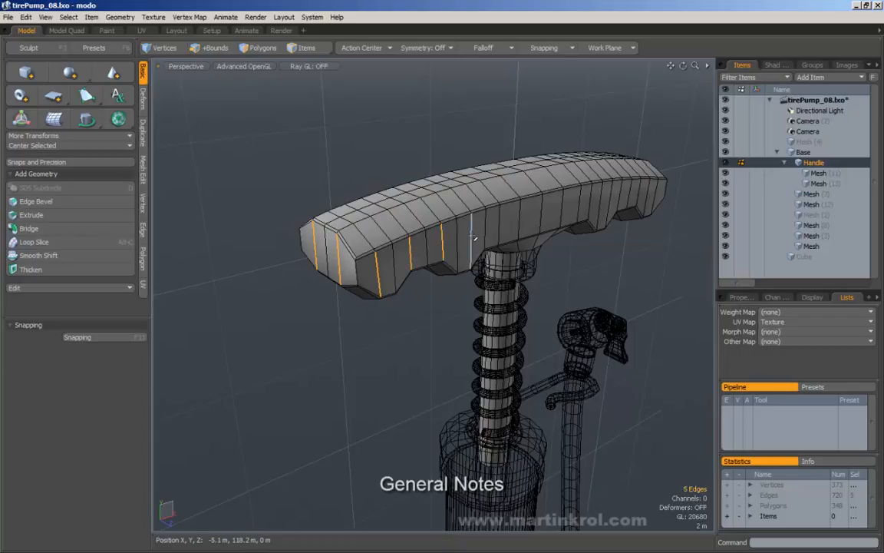
left_click(471, 231, "shift")
left_click(499, 222, "shift")
left_click(543, 211, "shift")
left_click(580, 208, "shift")
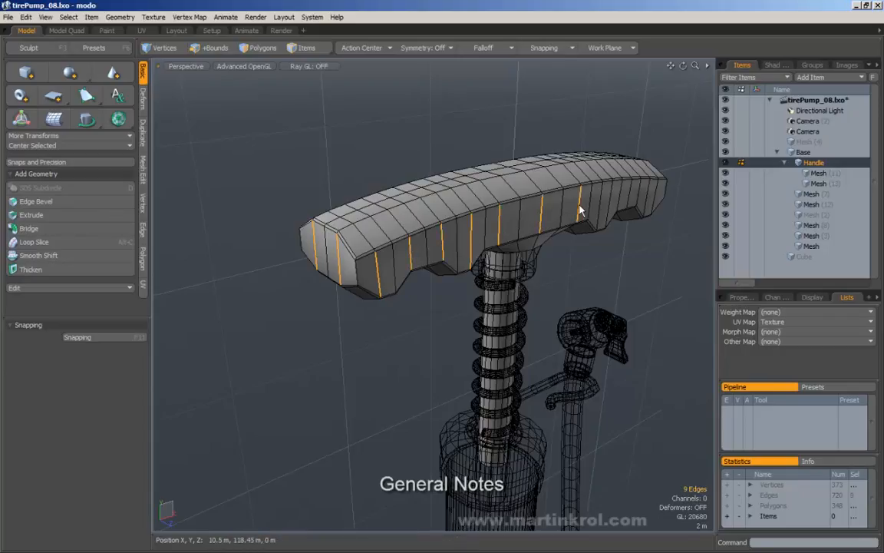
left_click_drag(512, 203, 446, 197, "ctrl+alt")
left_click(420, 167)
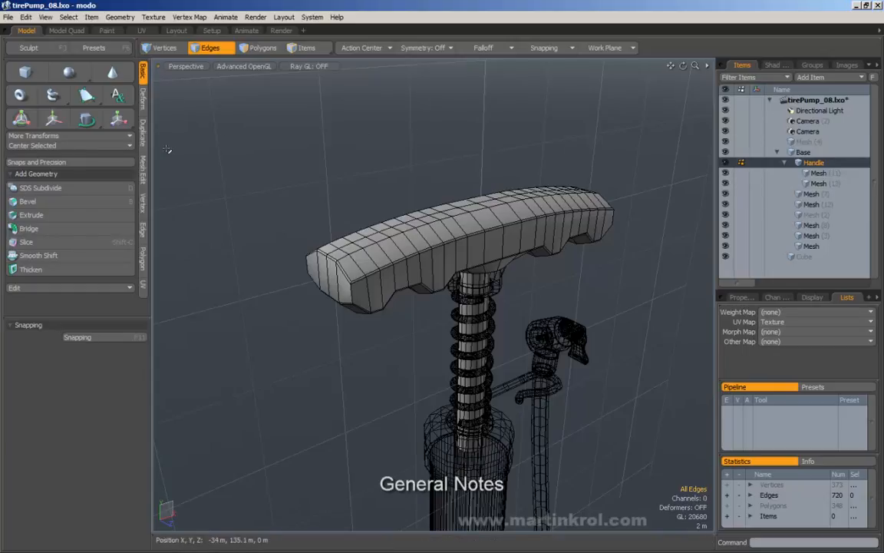
Step: Switch to Polygons mode with 3, paint-select handle side and end-cap polygons, then clear them
left_click_drag(328, 174, 481, 288, "alt")
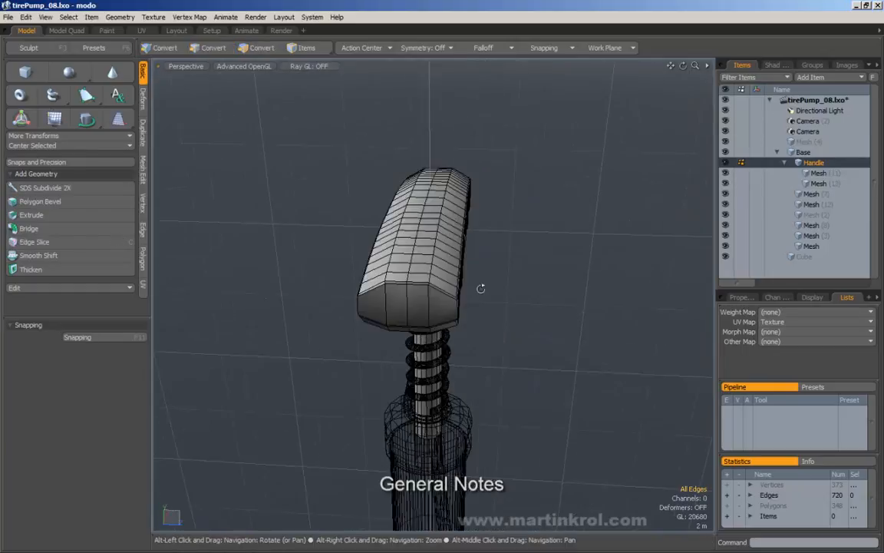
left_click_drag(381, 276, 334, 180, "alt")
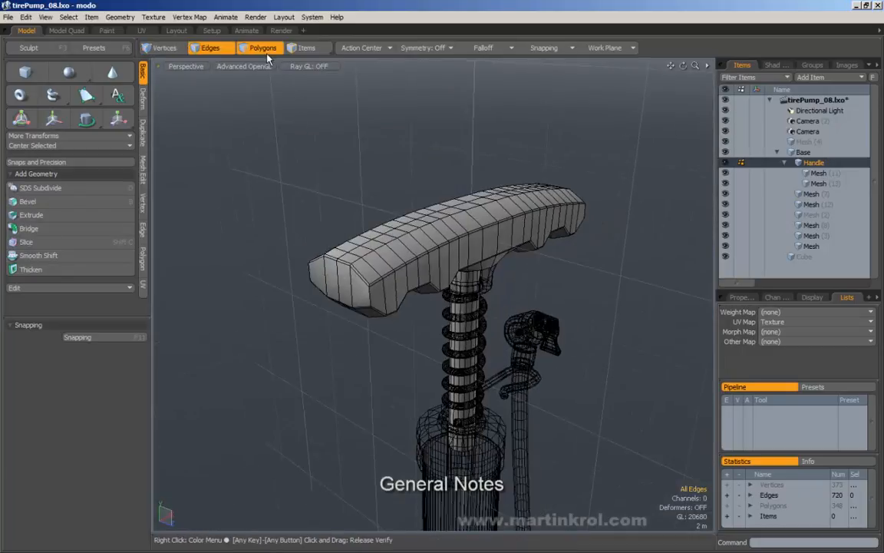
key("3")
left_click_drag(488, 267, 359, 295)
mouse_move(479, 249)
left_mouse_down()
mouse_move(341, 291)
mouse_move(447, 273)
left_mouse_up()
mouse_move(446, 268)
left_mouse_down()
mouse_move(347, 293)
mouse_move(316, 276)
mouse_move(417, 278)
mouse_move(449, 269)
left_mouse_up()
left_click(292, 197)
Step: Paint-select handle polygons leftward to the end cap, then clear the selection
left_click_drag(454, 259, 348, 288)
mouse_move(311, 270)
left_mouse_down("alt")
mouse_move(388, 257)
mouse_move(305, 252)
left_mouse_up("alt")
mouse_move(399, 260)
right_mouse_down("alt")
mouse_move(328, 260)
mouse_move(393, 262)
right_mouse_up("alt")
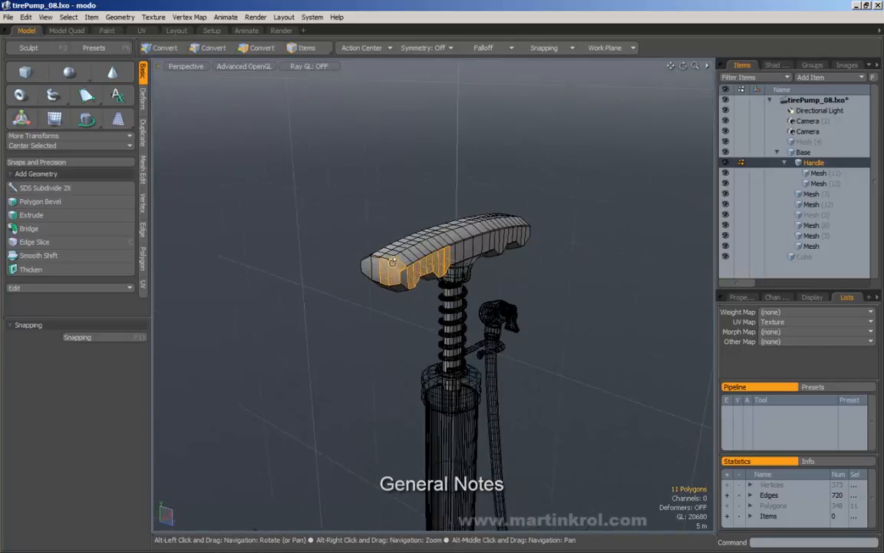
left_click(434, 215)
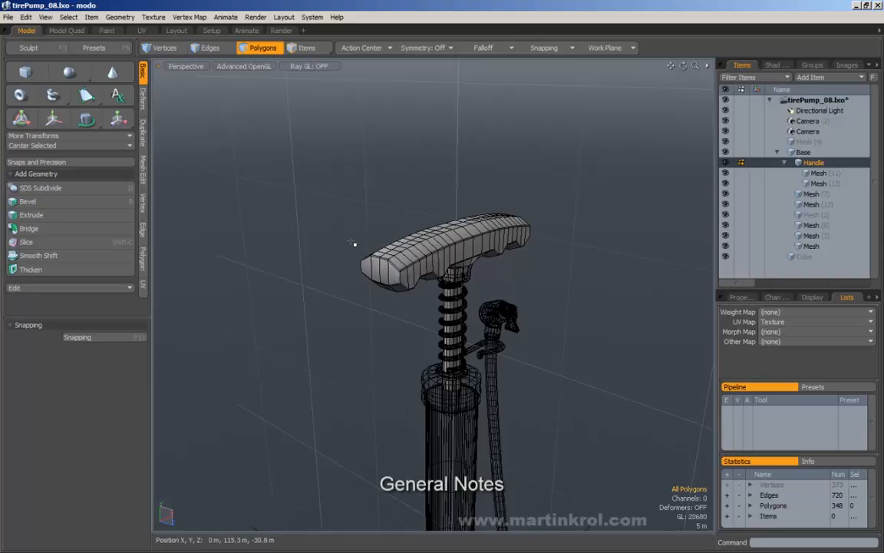
left_click_drag(355, 249, 491, 165, "alt")
right_click_drag(491, 469, 609, 441, "alt")
right_click_drag(507, 398, 409, 386, "alt")
middle_click_drag(550, 155, 493, 329, "alt")
right_click_drag(492, 328, 602, 317, "alt")
left_click_drag(575, 285, 426, 303)
left_click(485, 178)
right_click_drag(507, 185, 442, 207, "alt")
left_click_drag(442, 208, 508, 220, "alt")
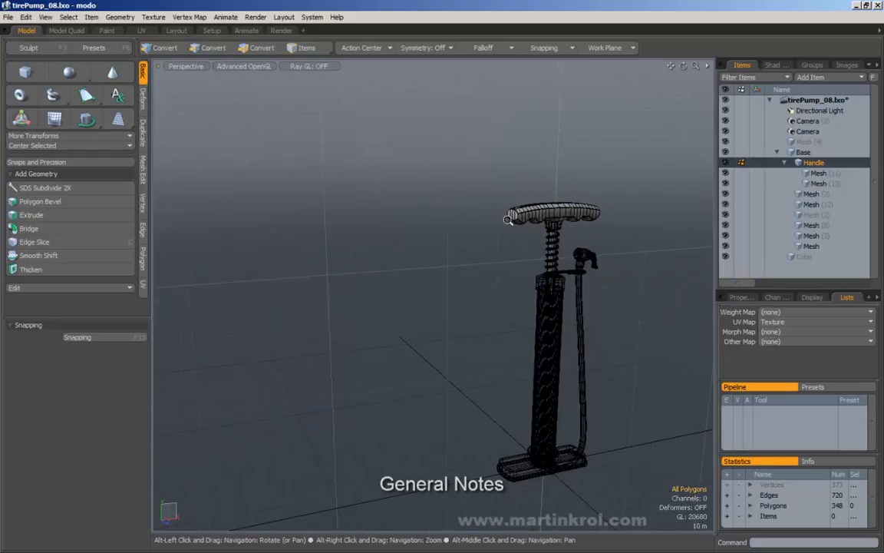
middle_click_drag(509, 220, 418, 173, "alt")
right_click_drag(491, 184, 575, 189, "alt")
left_click_drag(576, 189, 556, 276, "alt")
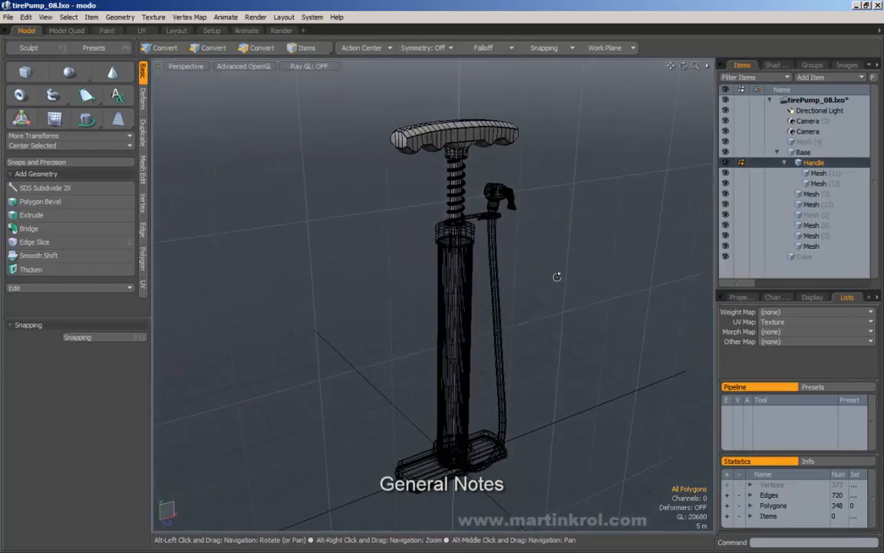
right_click_drag(557, 276, 537, 284, "alt")
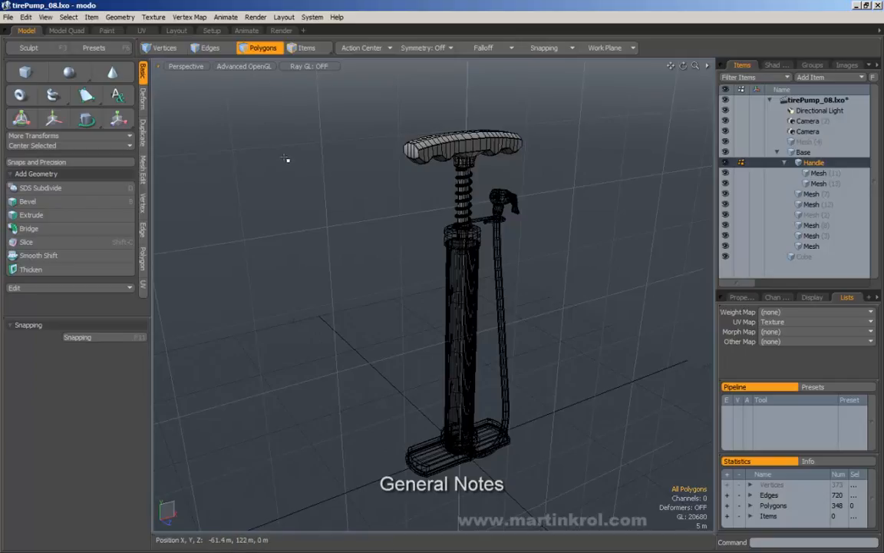
left_click_drag(347, 197, 375, 198, "alt")
scroll(345, 206, "down", 3)
scroll(350, 210, "up", 3)
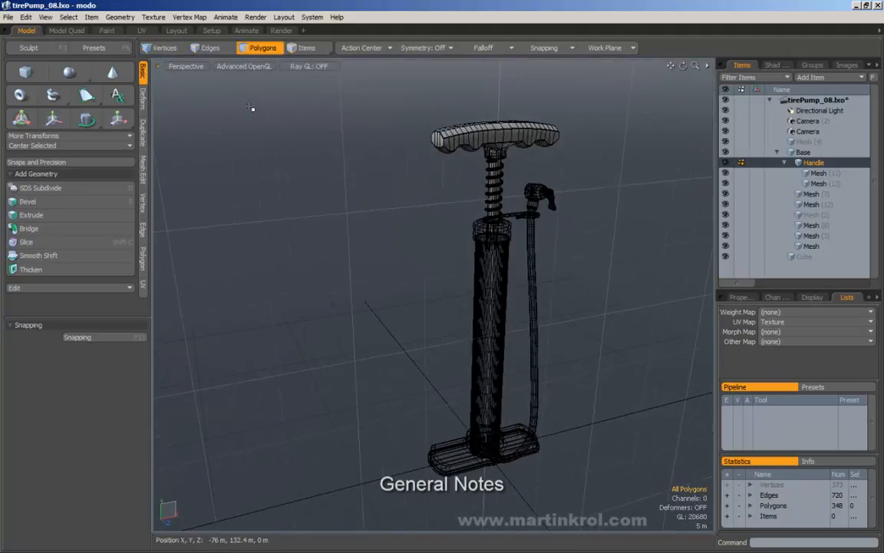